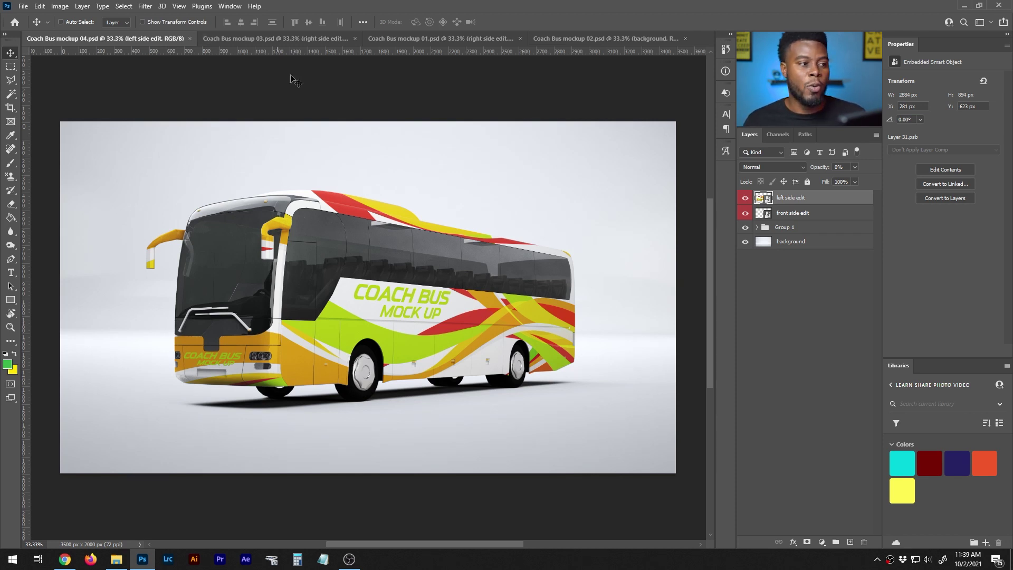
Switch to the Coach Bus mockup 02 document and toggle the front side edit and background layers off and on.
left_click(584, 43)
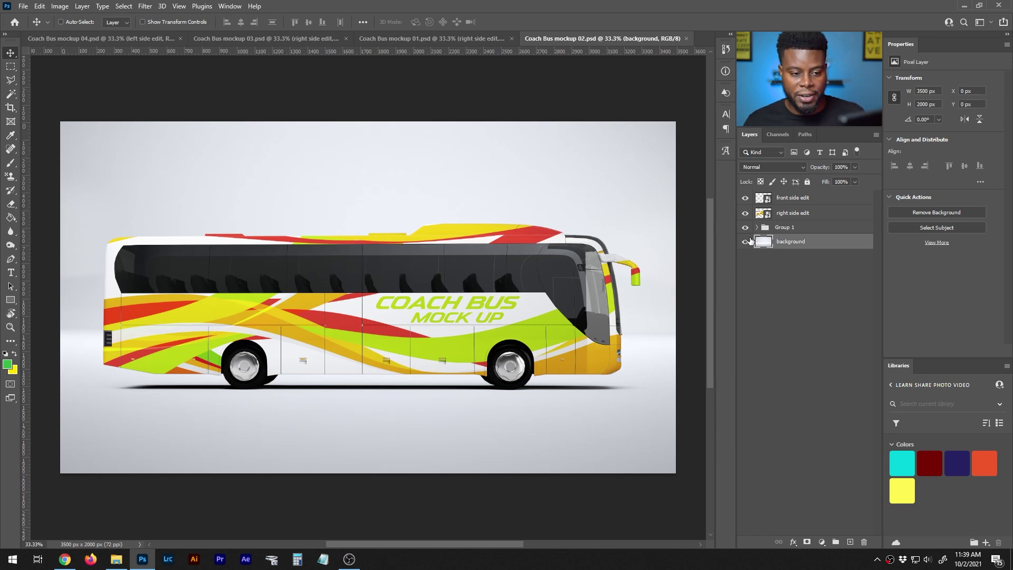
left_click(744, 200)
left_click(744, 201)
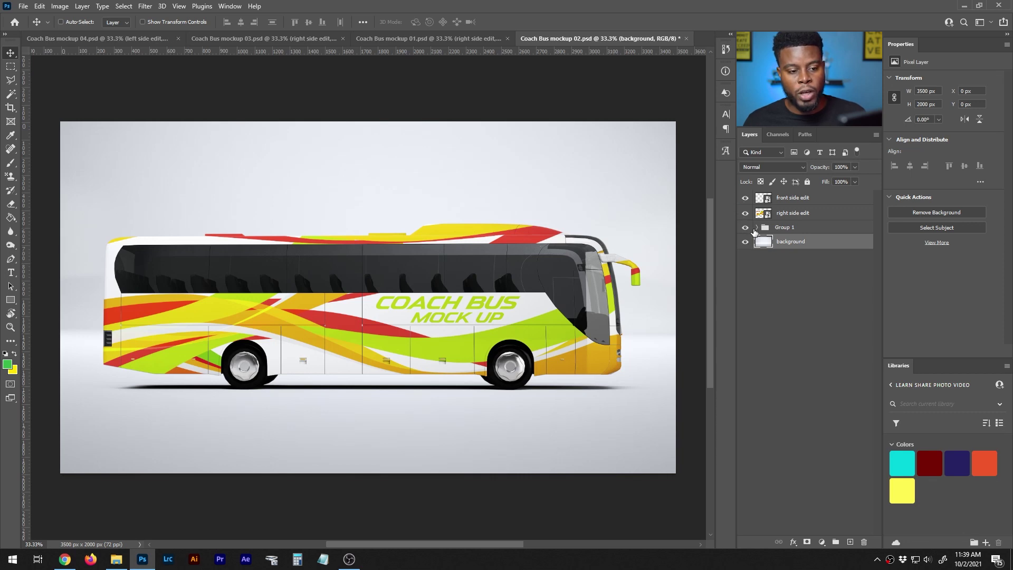
left_click(755, 230)
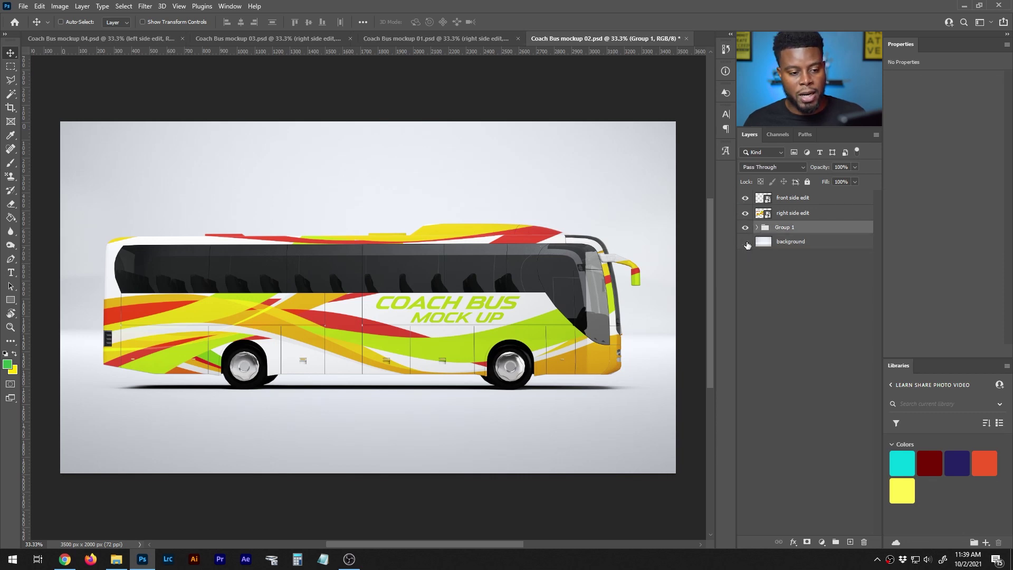
left_click(746, 243)
left_click(745, 242)
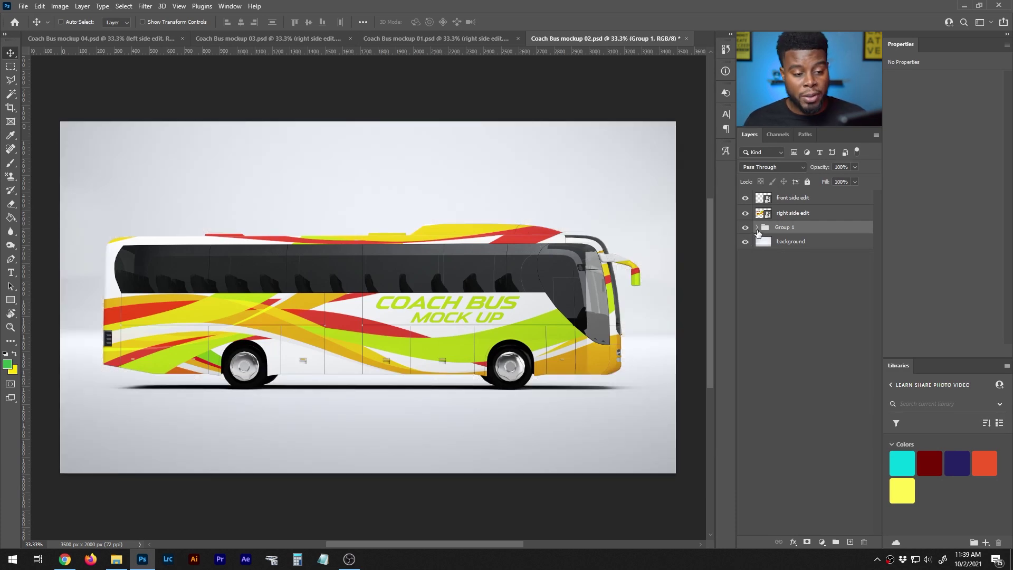
Expand Group 1 and toggle the light over layer's visibility to compare the bus with and without it.
left_click(757, 228)
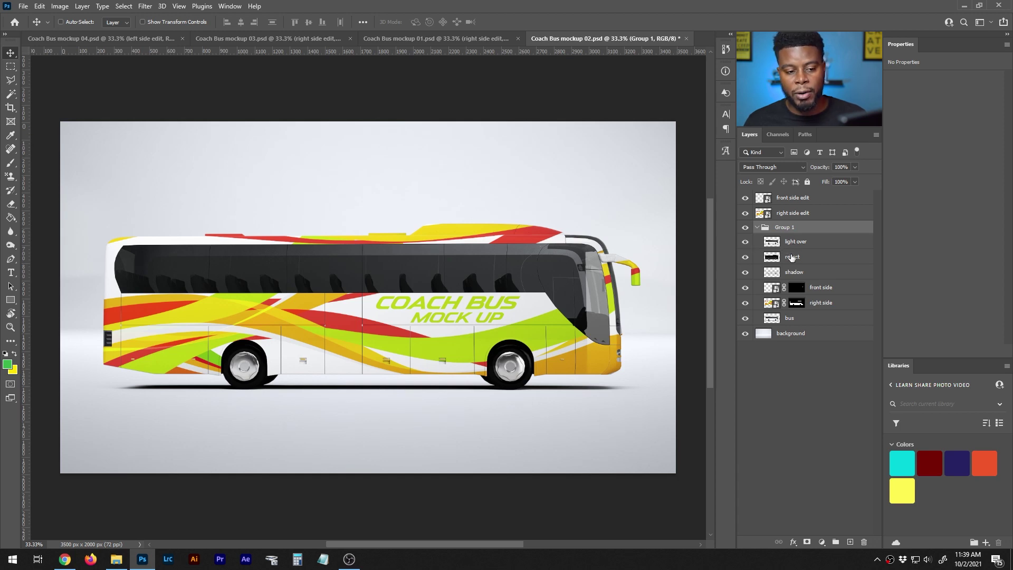
left_click(746, 242)
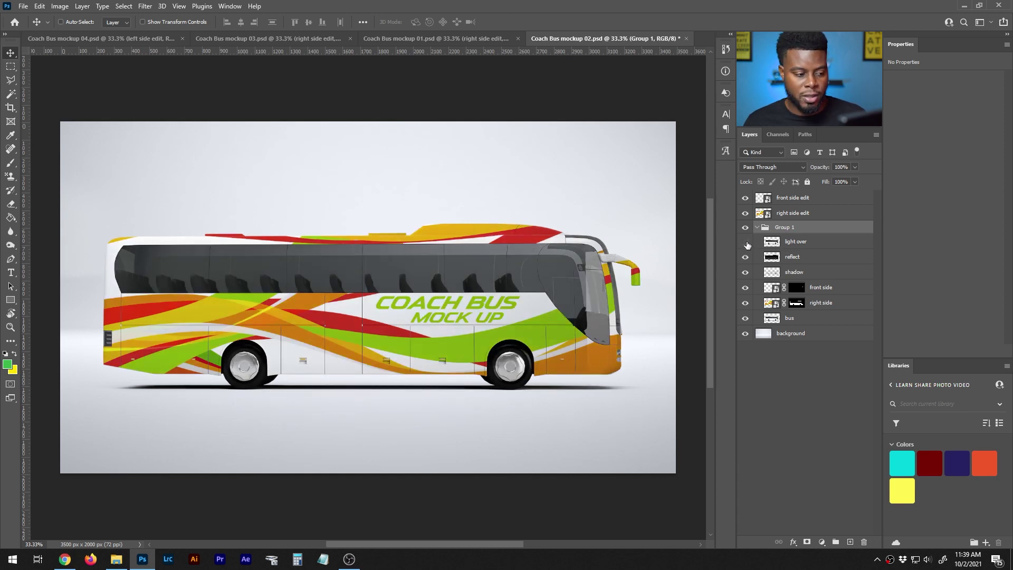
left_click(746, 242)
left_click(746, 242)
left_click(746, 242)
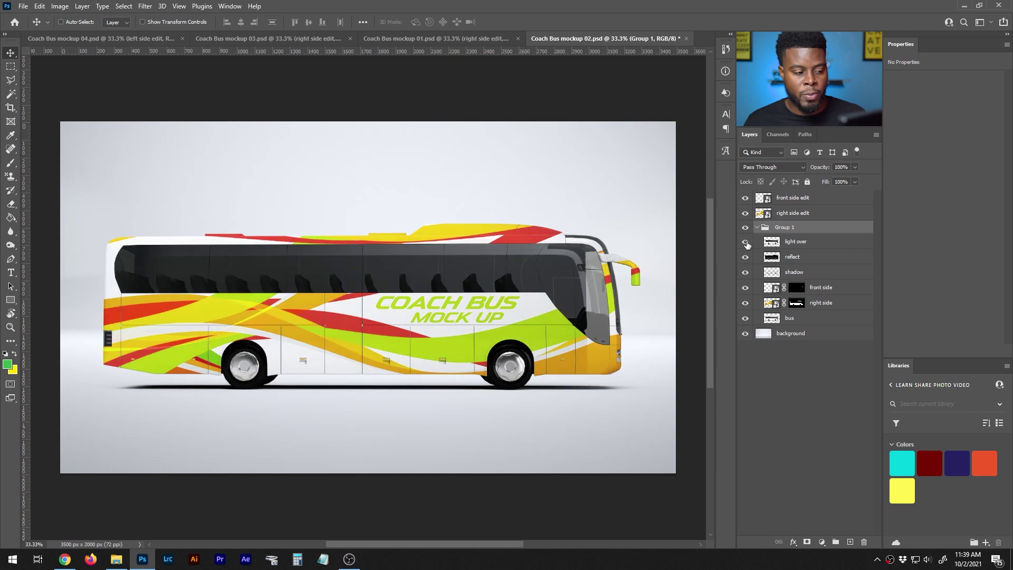
left_click(746, 242)
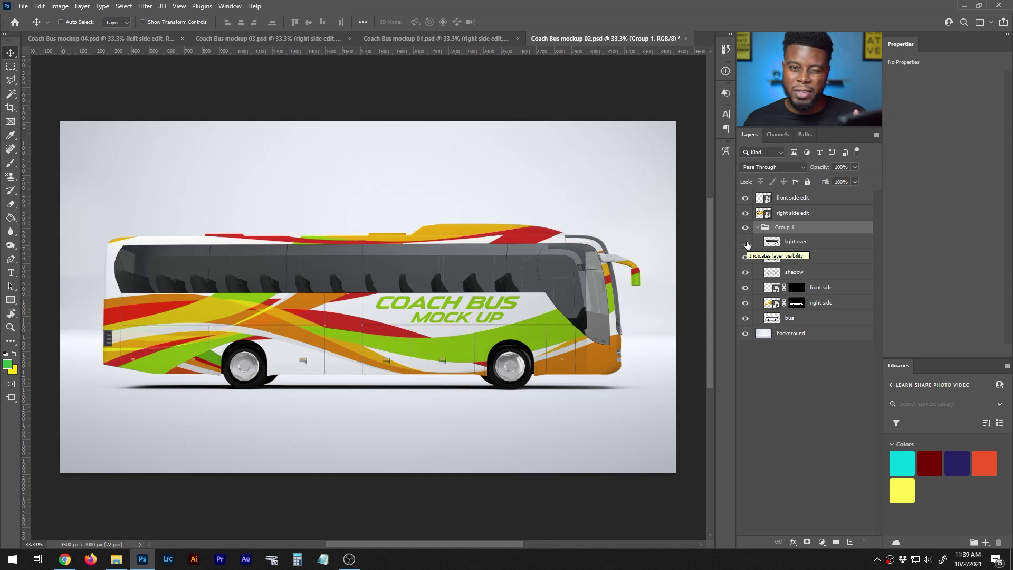
left_click(746, 242)
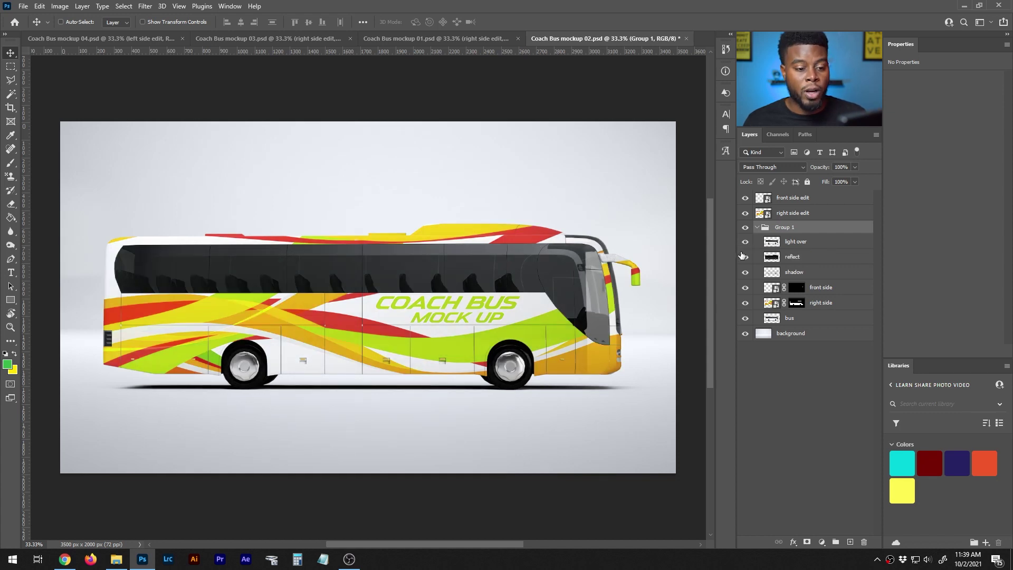
Hide the reflect, shadow, front side and right side layers one by one, and make all four visible again.
left_click(743, 260)
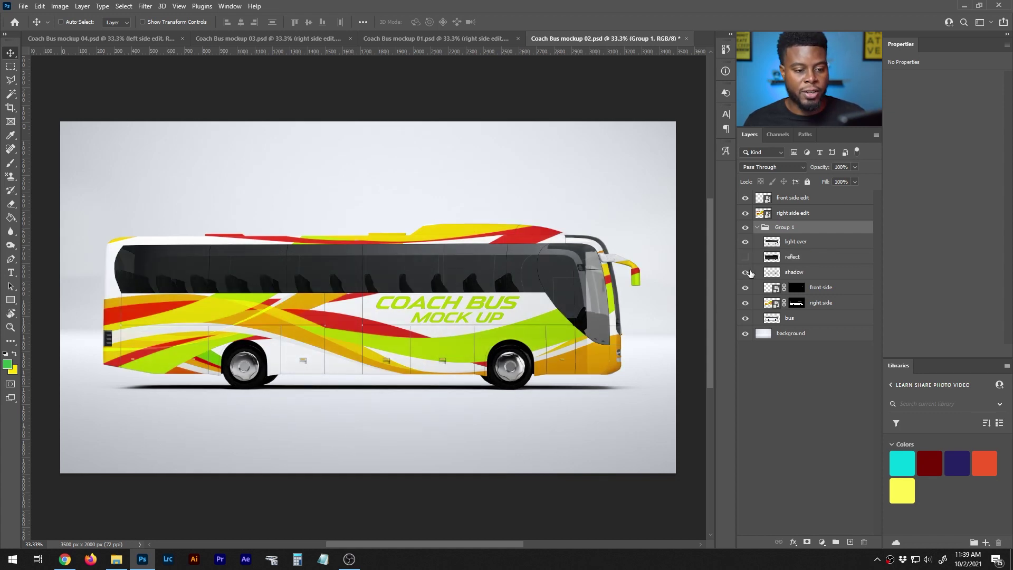
left_click(746, 272)
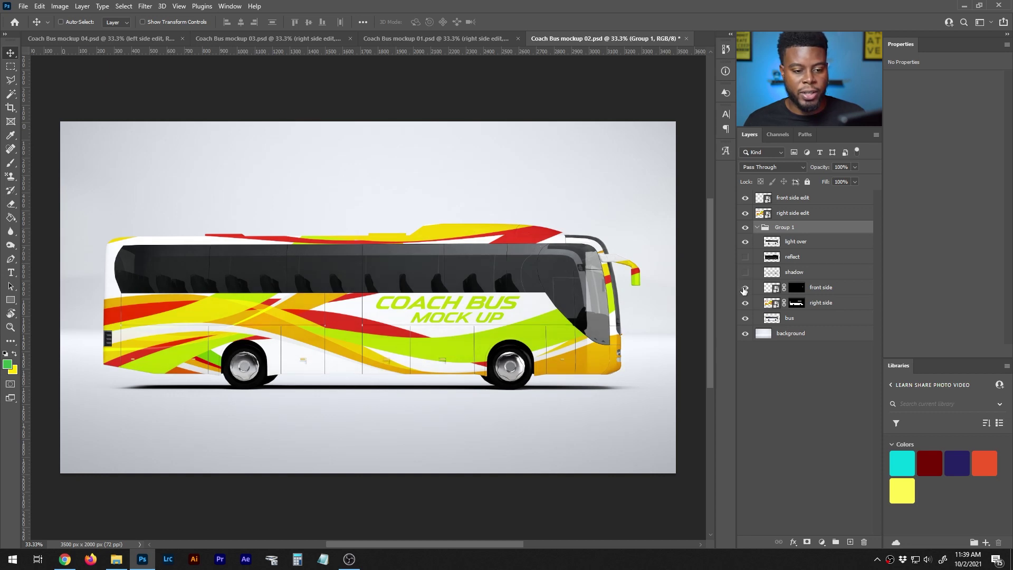
left_click(744, 289)
left_click(745, 288)
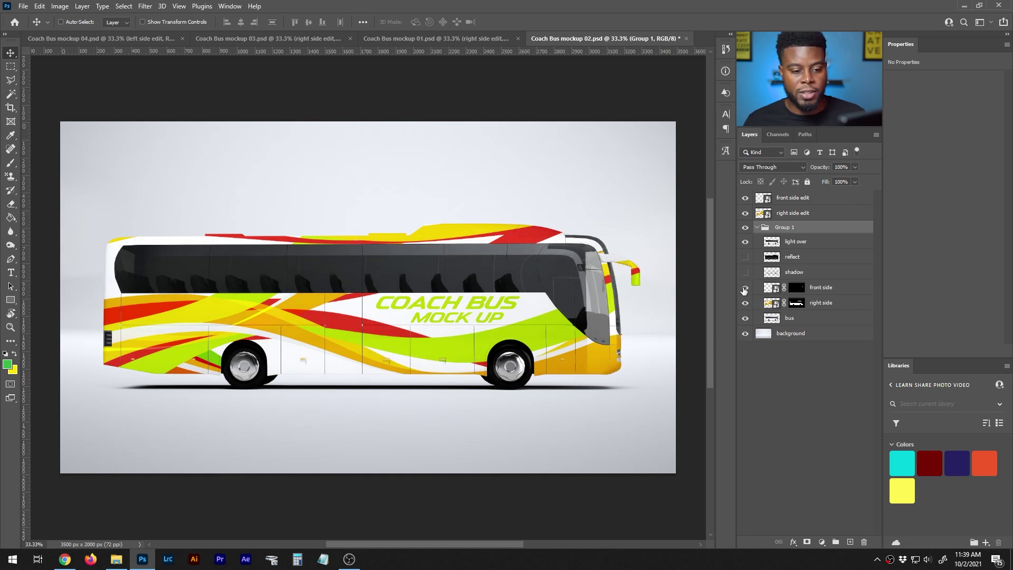
left_click(745, 288)
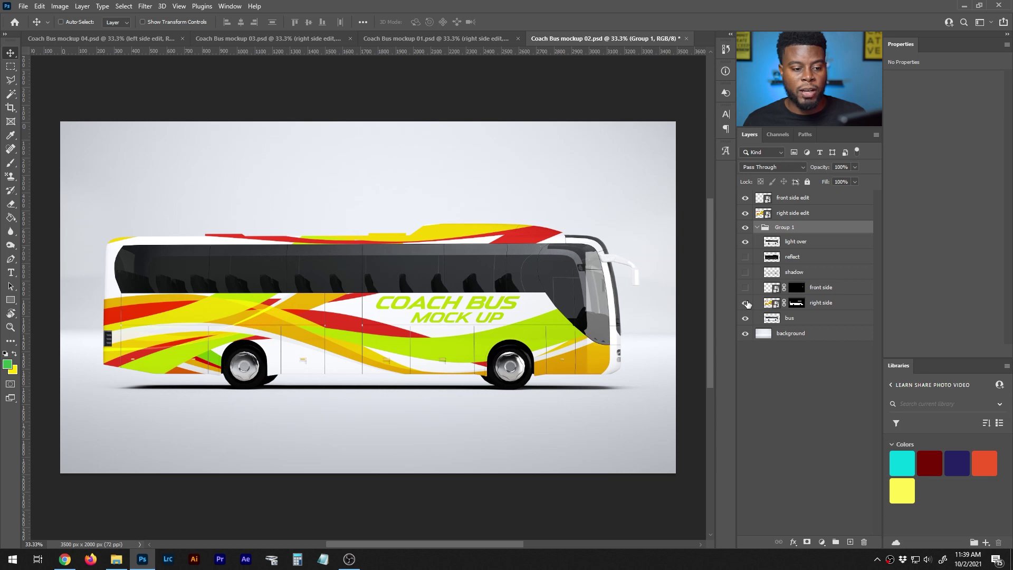
left_click(746, 303)
left_click(746, 303)
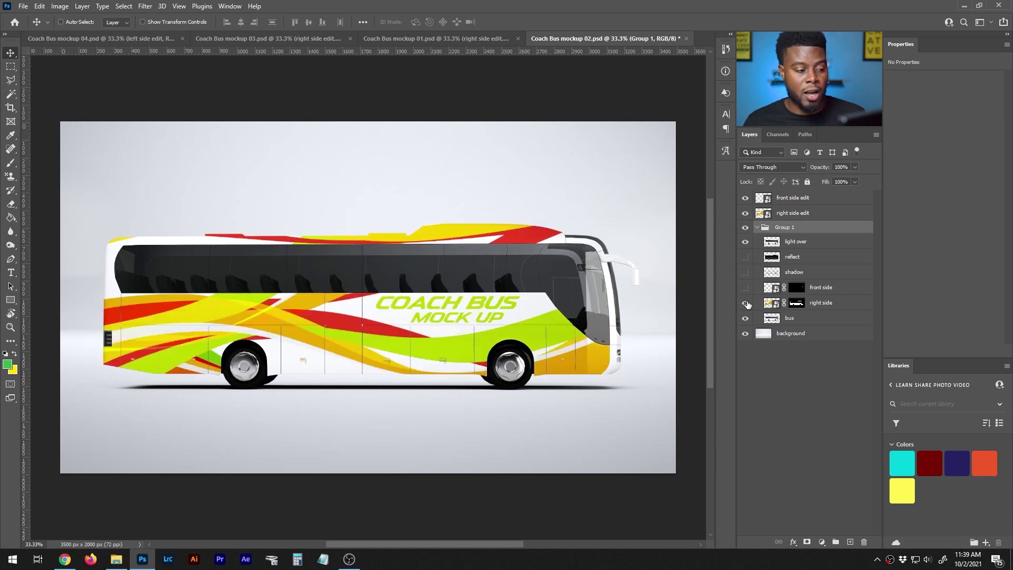
left_click(746, 304)
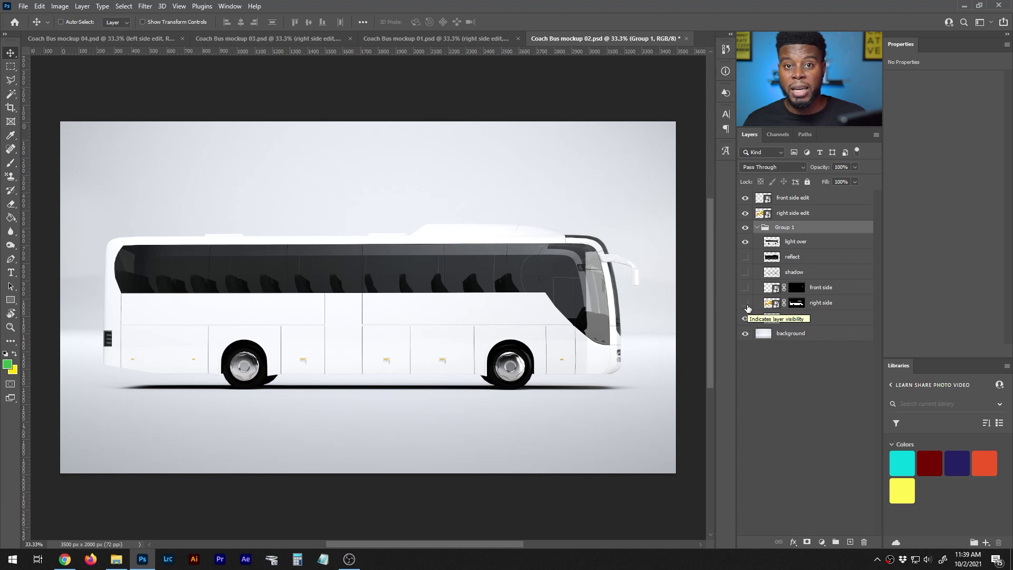
left_click(746, 304)
left_click_drag(745, 287, 746, 257)
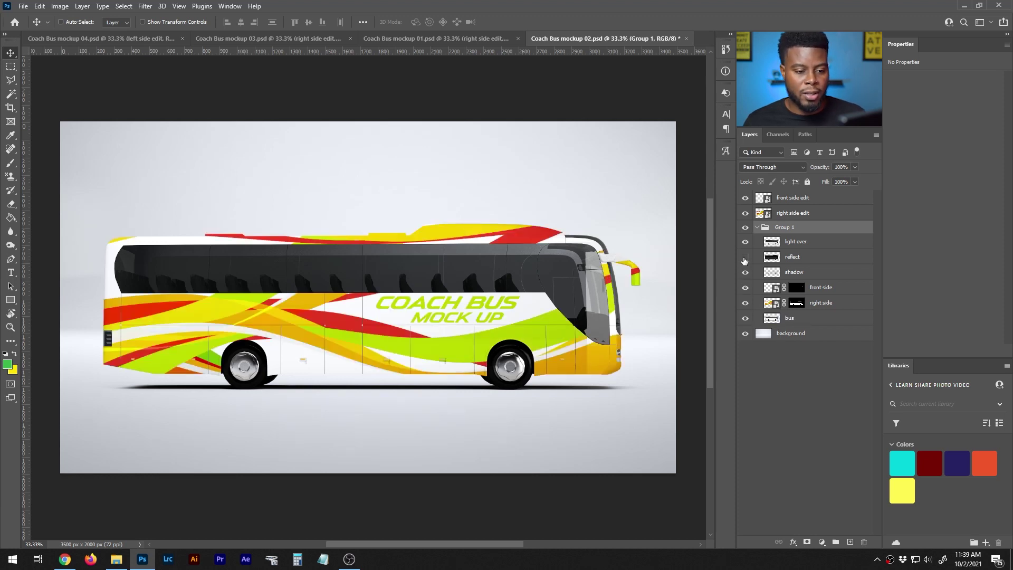
Open the contents of the right side edit smart object, add a new blank layer and hide the Background layer.
left_click(786, 215)
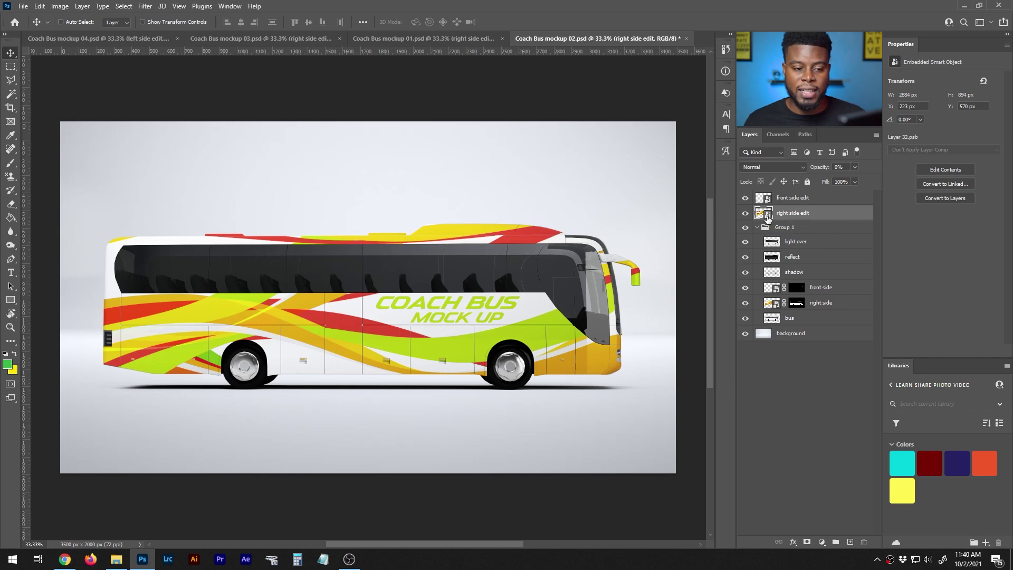
double_click(767, 215)
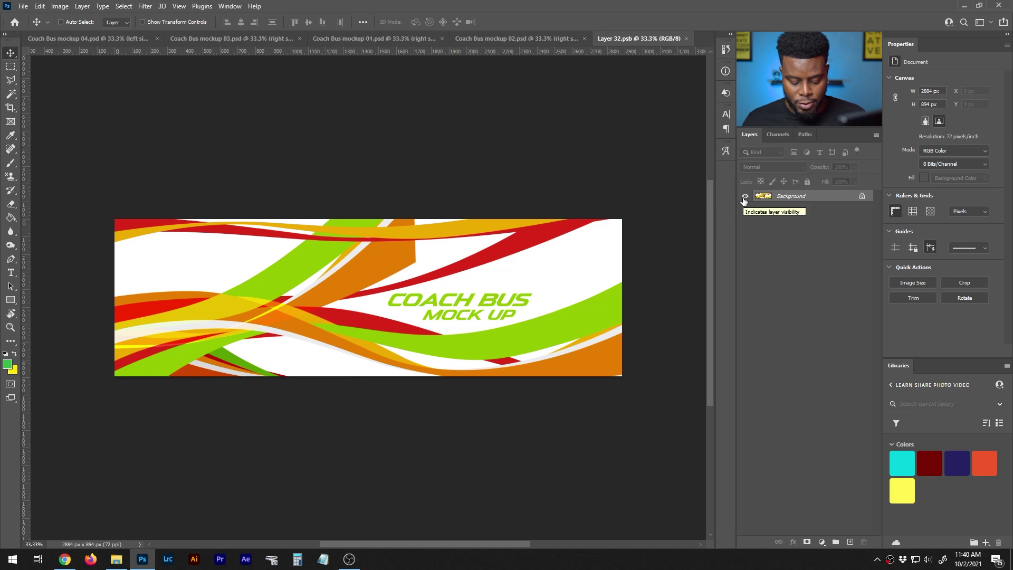
key("ctrl+shift+n")
key("Return")
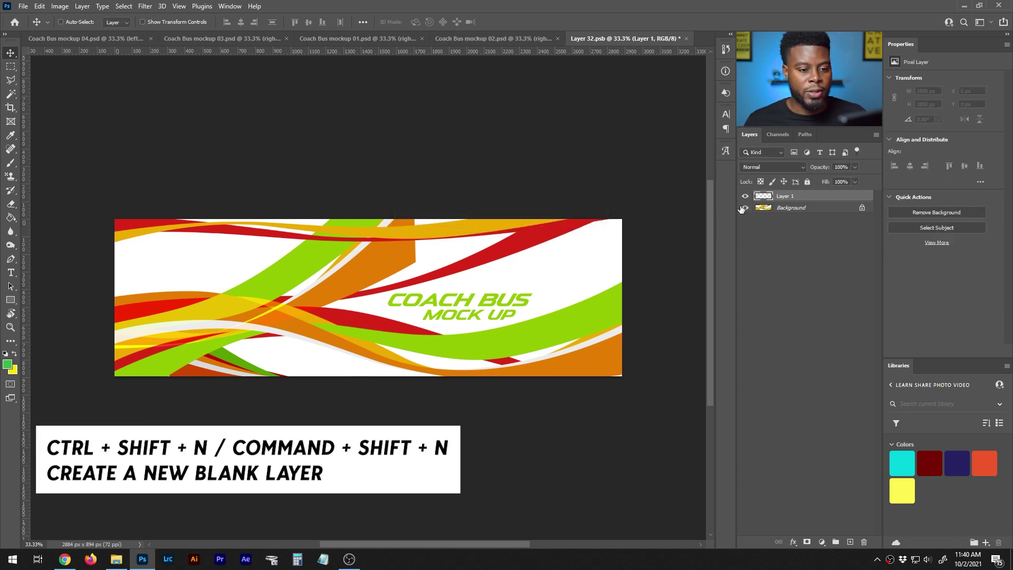
left_click(745, 208)
left_click(745, 208)
left_click(745, 209)
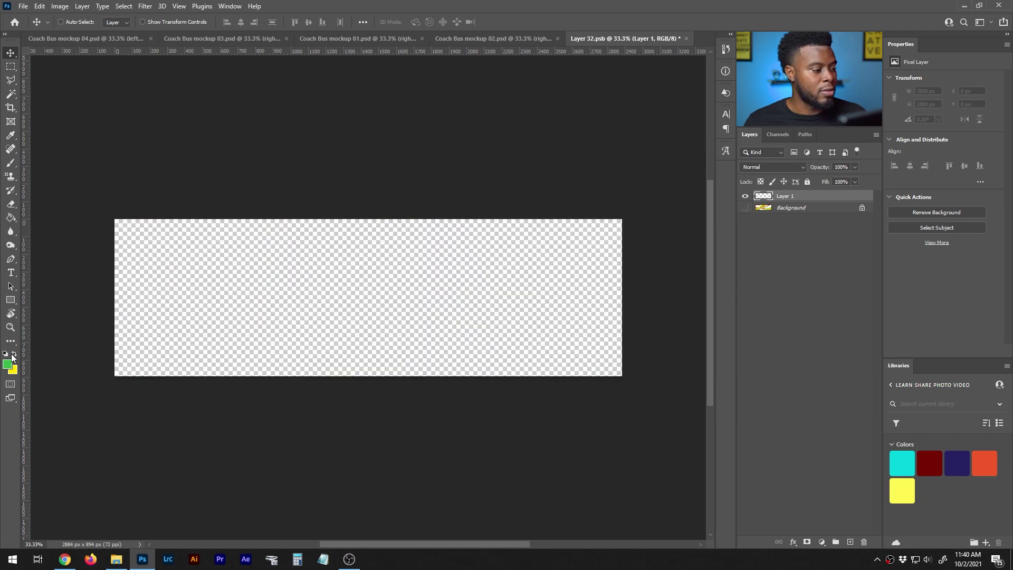
Paint a freehand green squiggle across the blank layer using the Brush tool enlarged to 100 px.
key("b")
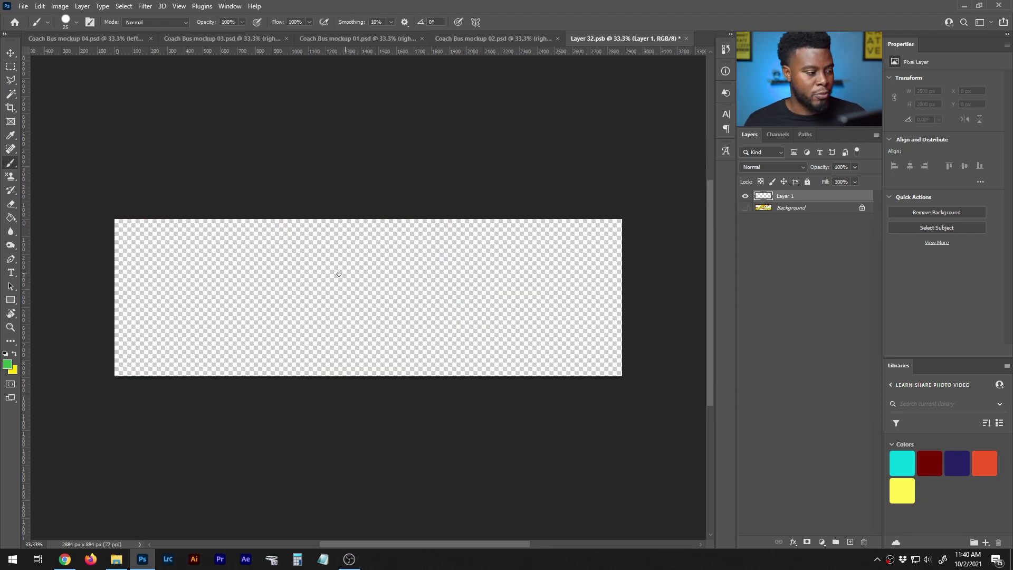
key("bracketright")
key("bracketright")
key("bracketright")
key("bracketright")
key("bracketright")
key("bracketright")
key("bracketright")
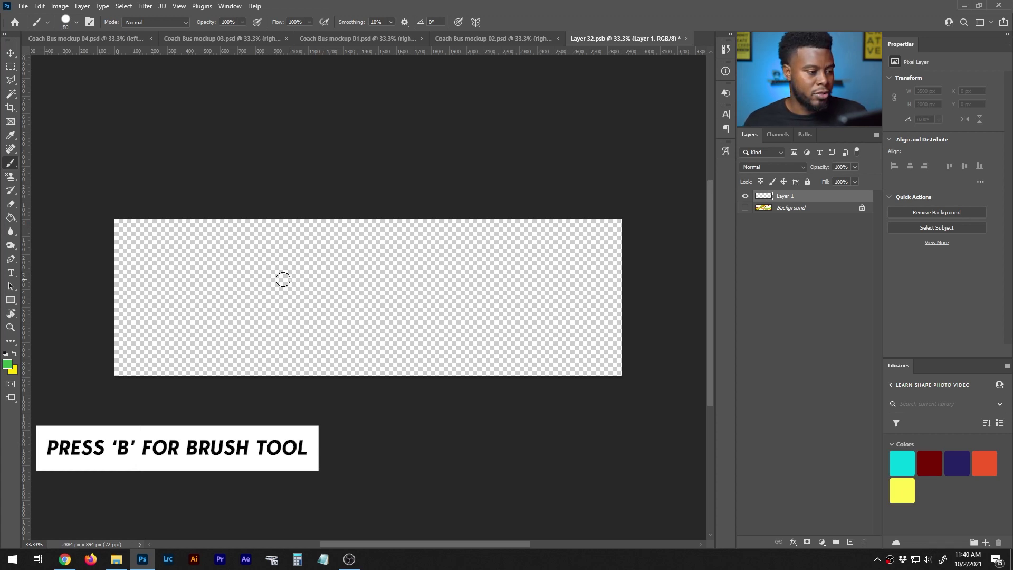
mouse_move(221, 302)
left_mouse_down()
mouse_move(276, 265)
mouse_move(395, 275)
mouse_move(543, 299)
mouse_move(578, 329)
mouse_move(376, 321)
mouse_move(208, 255)
mouse_move(155, 356)
mouse_move(374, 350)
left_mouse_up()
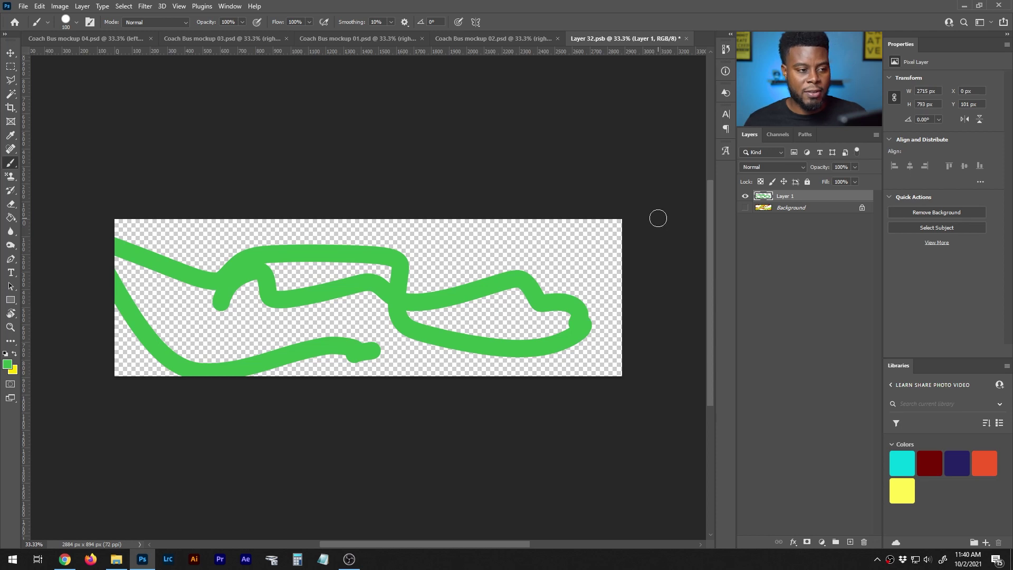
Save the painted smart object with Maximize Compatibility on and view the result in the Coach Bus mockup 02 document.
key("ctrl+s")
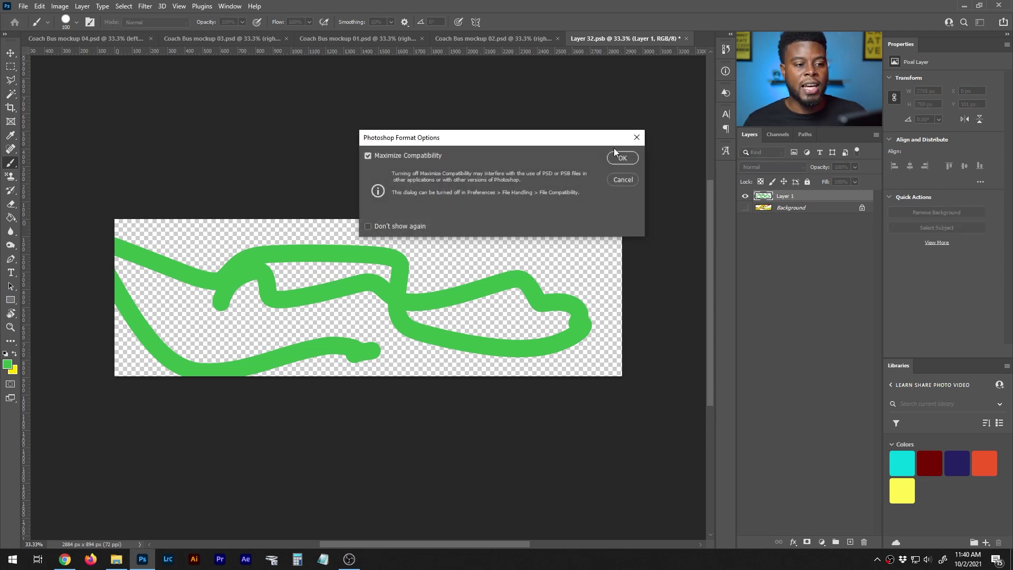
left_click(616, 160)
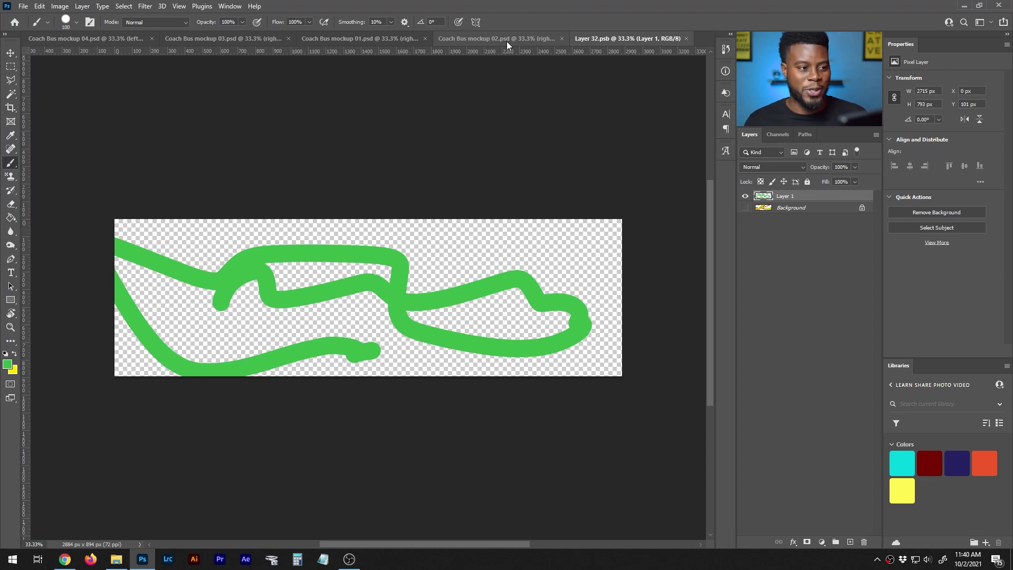
left_click(507, 41)
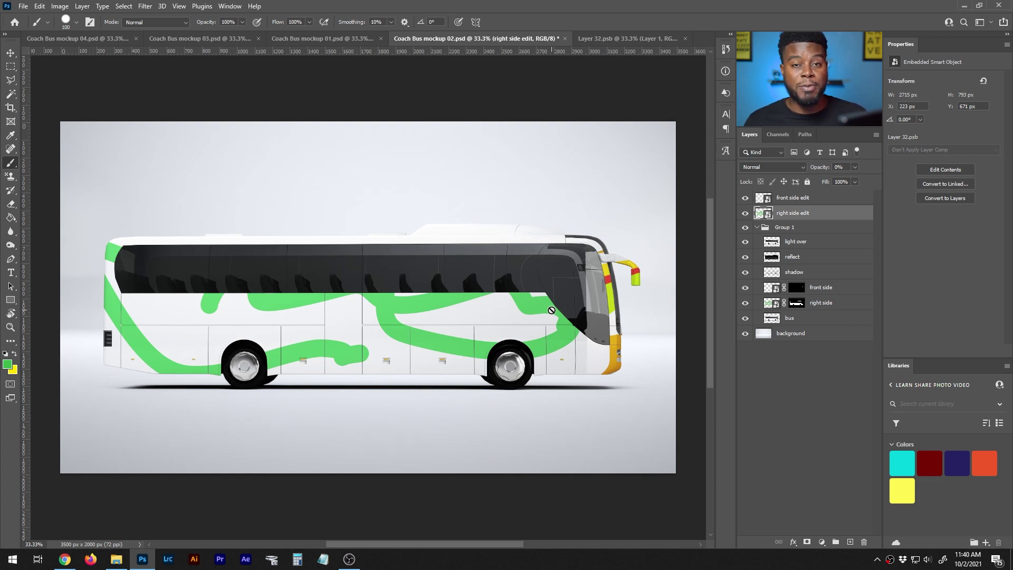
Hide the green painted layer in Layer 32.psb, save the smart object and return to the Coach Bus mockup 02 document.
left_click(611, 42)
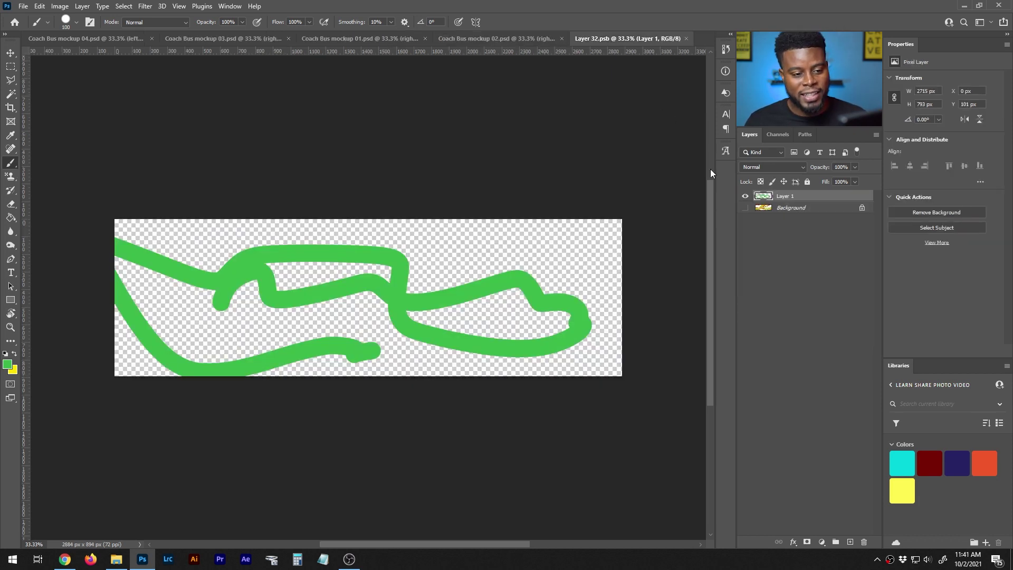
left_click(745, 198)
key("ctrl+s")
left_click(498, 40)
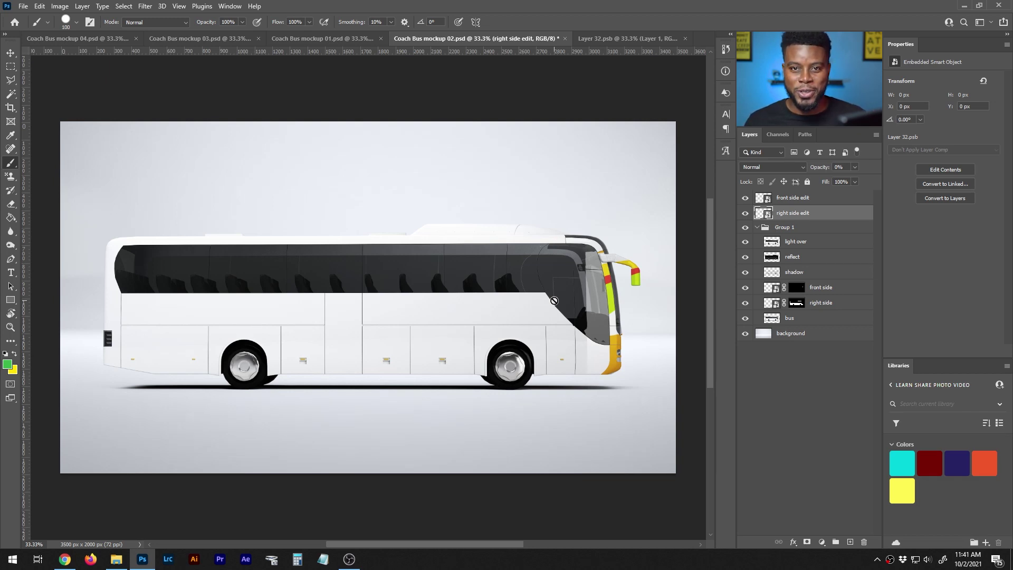
left_click(616, 40)
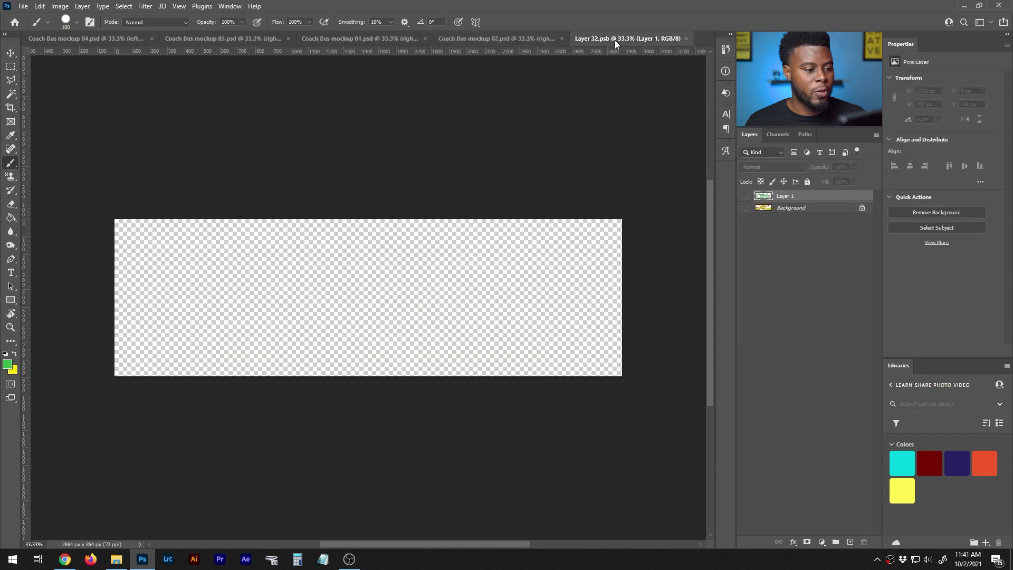
left_click(500, 39)
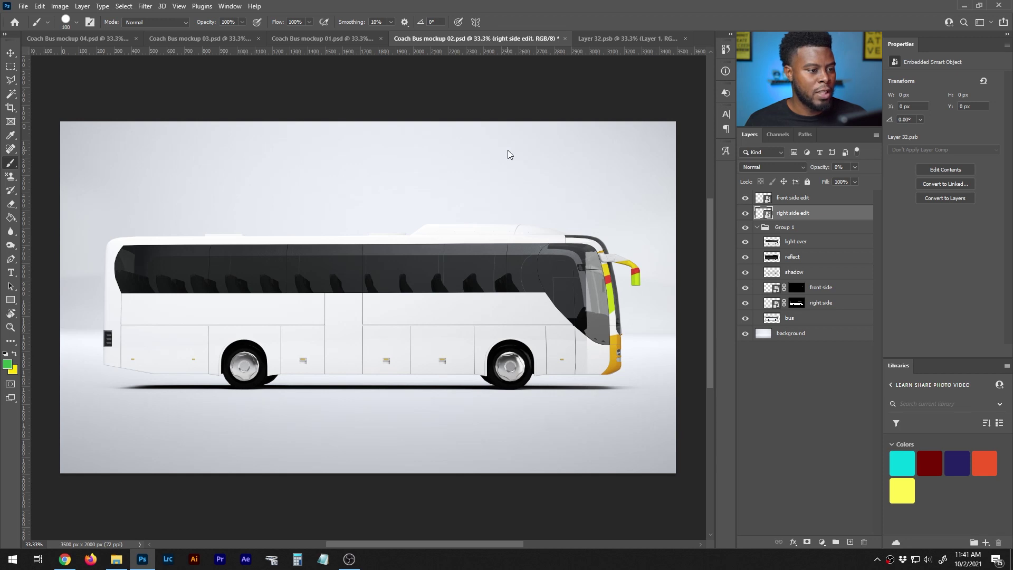
Save the bus mockup as a new Photoshop file named "LSPV 059 Vehicle Wrap" in the LSPV 059 folder, keeping Maximize Compatibility on.
key("ctrl+shift+s")
type("LS")
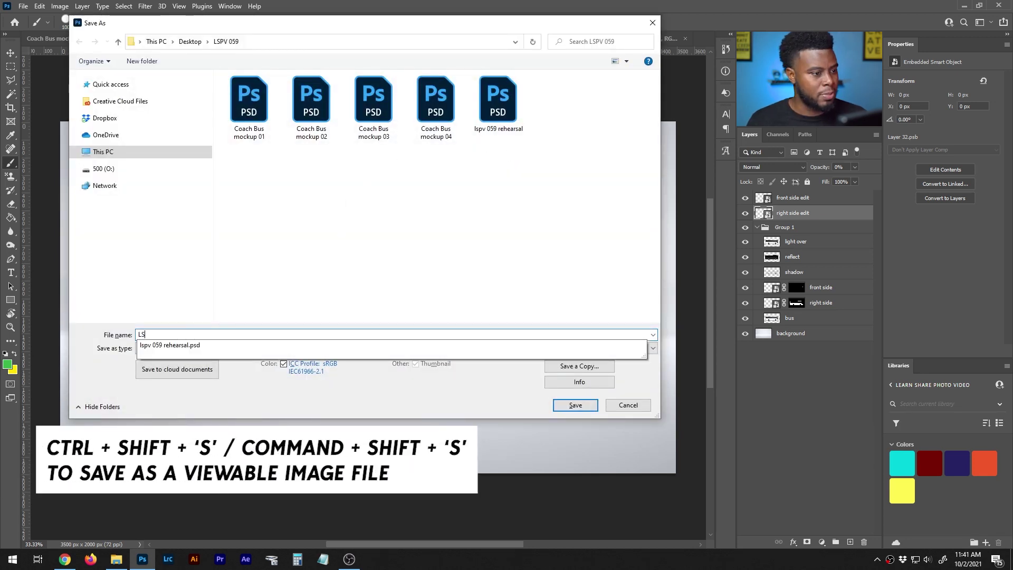
type("PV 059 T")
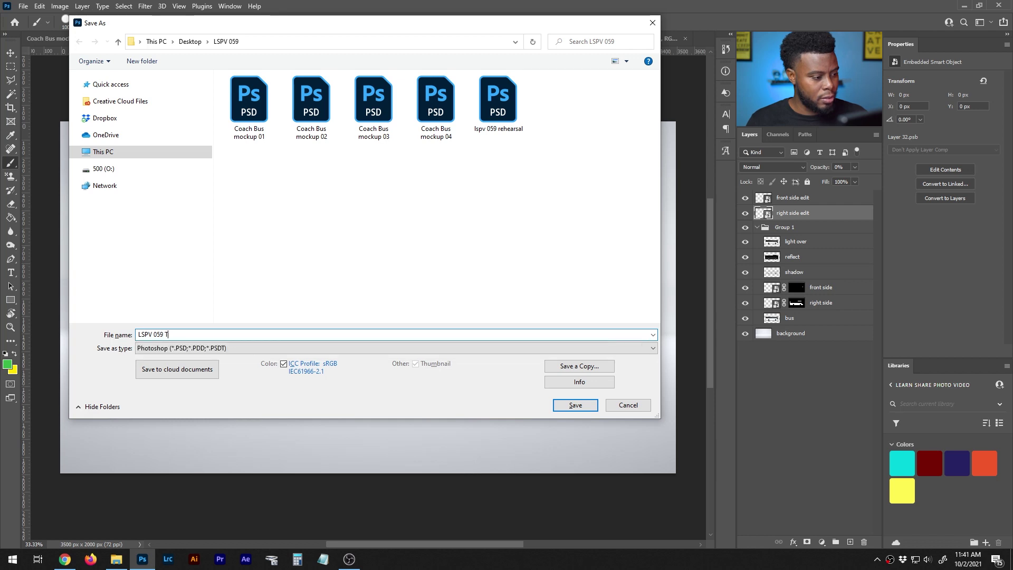
key("BackSpace")
type("Vehicle Wrap")
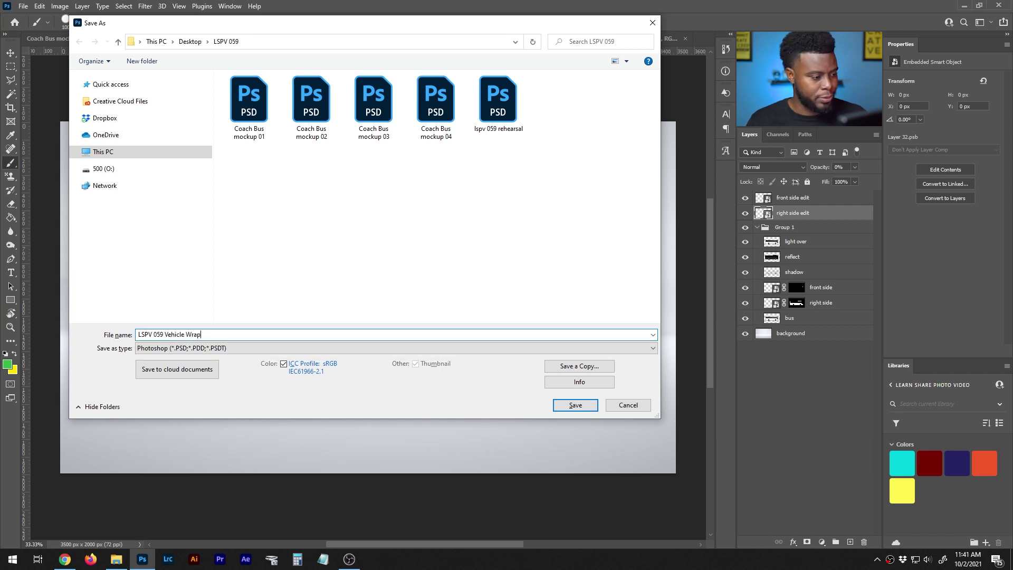
left_click(566, 409)
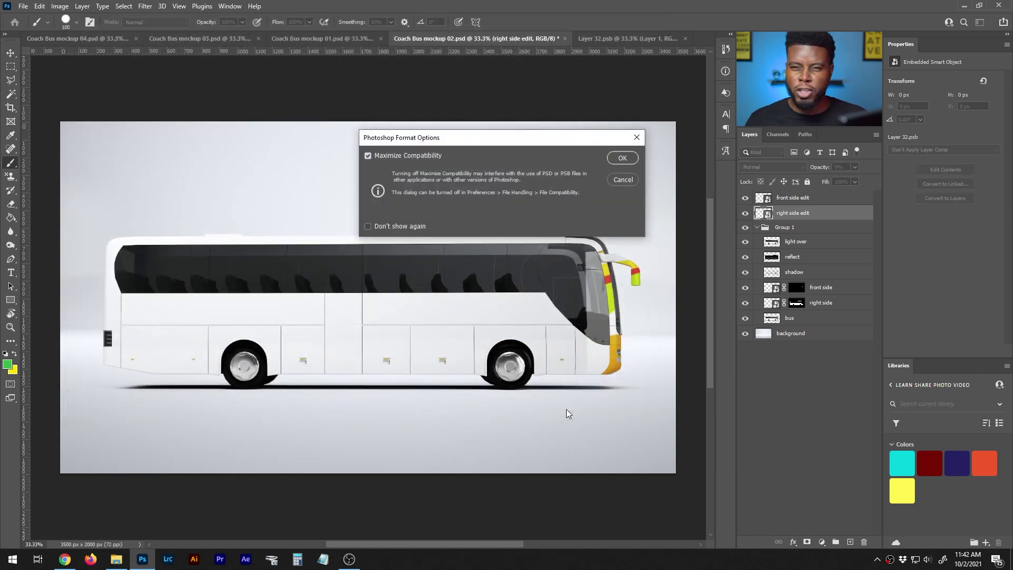
left_click(622, 158)
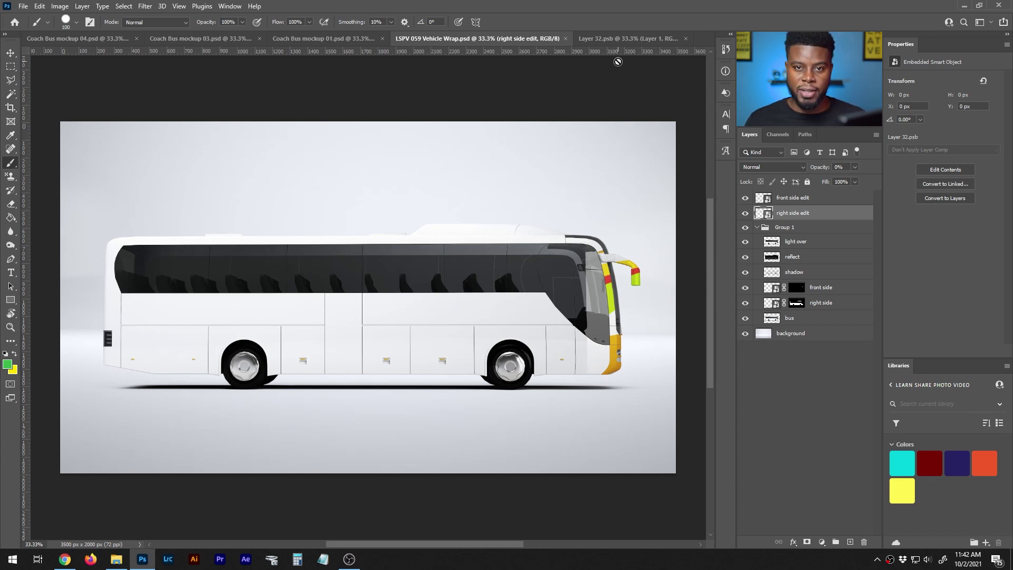
Delete the green painted layer from Layer 32.psb and make the original Background artwork visible.
left_click(627, 39)
left_click(744, 196)
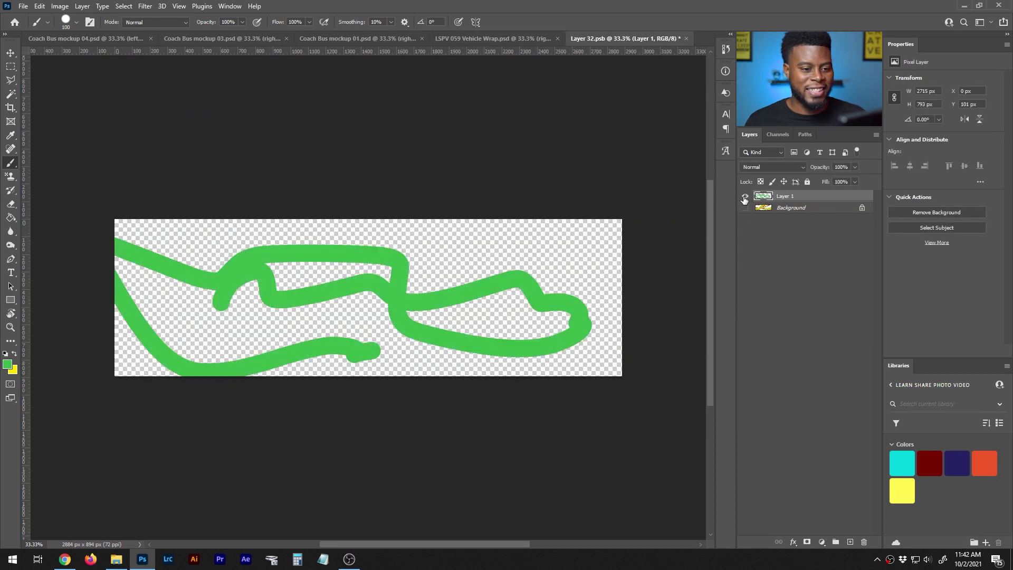
left_click(745, 196)
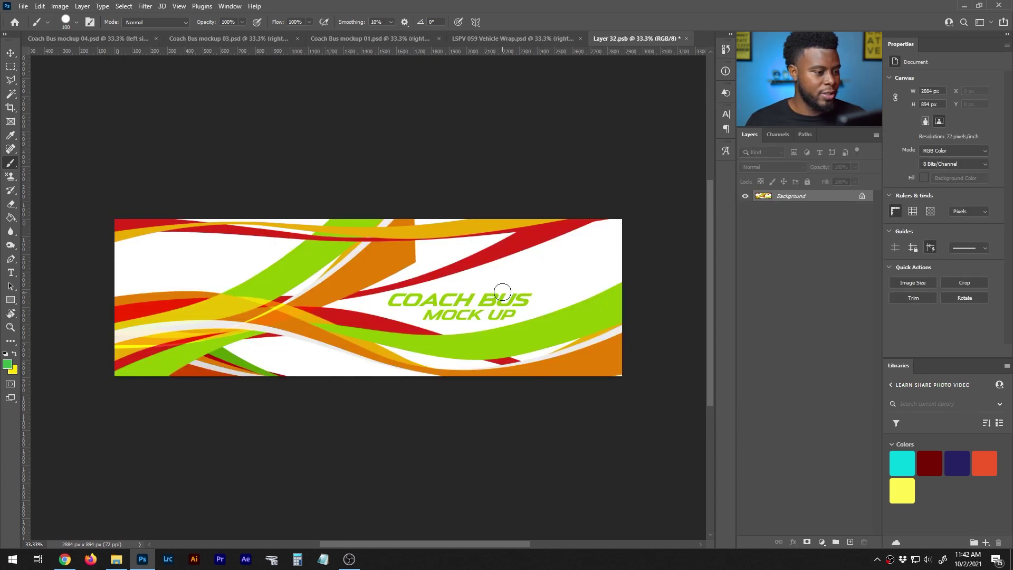
scroll(396, 304, "up", 3)
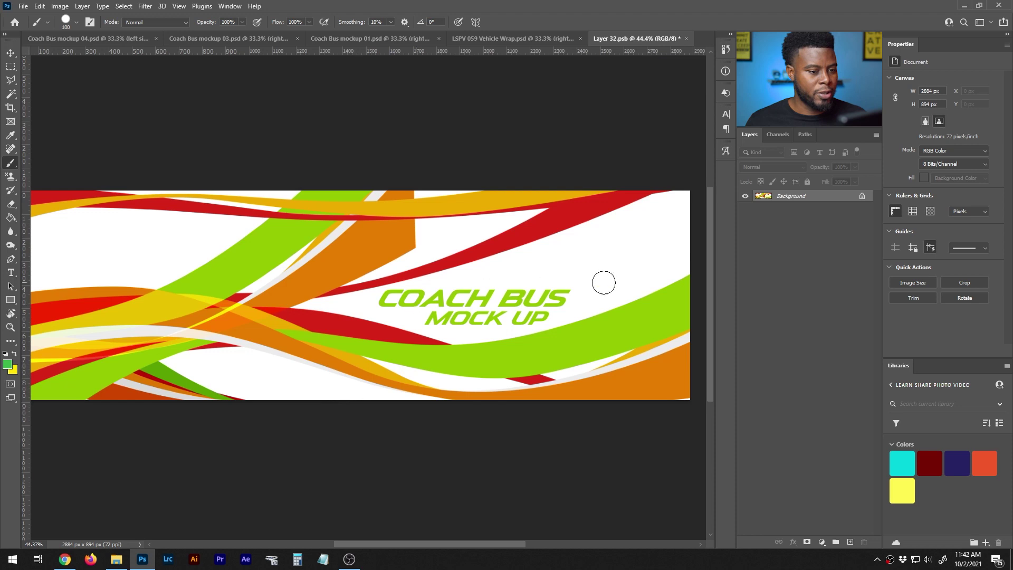
left_click_drag(455, 544, 451, 545)
scroll(414, 473, "down", 1)
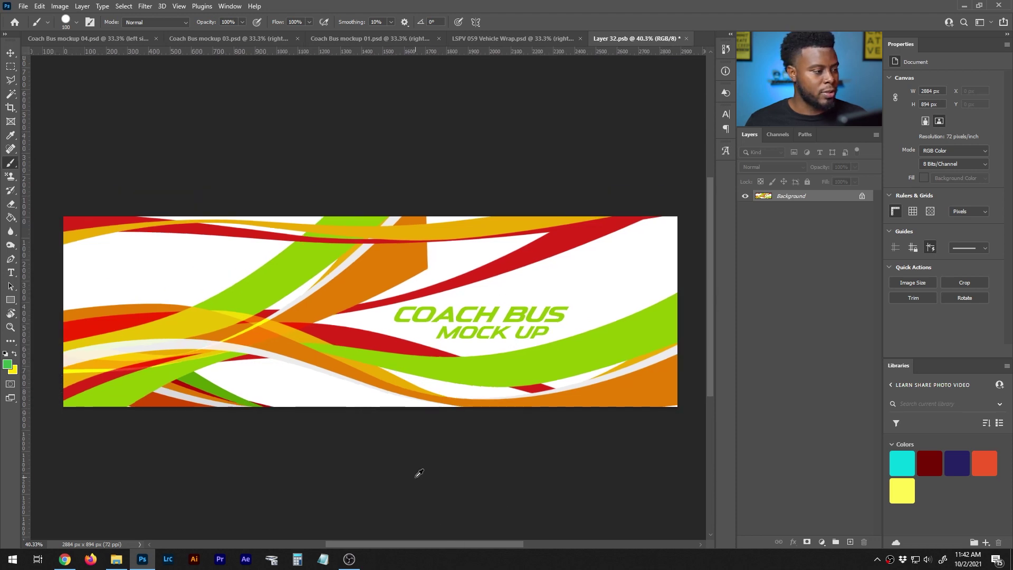
Cover the artwork with a yellow Solid Color fill layer (ffe500), save the smart object and view it in LSPV 059 Vehicle Wrap.
key("v")
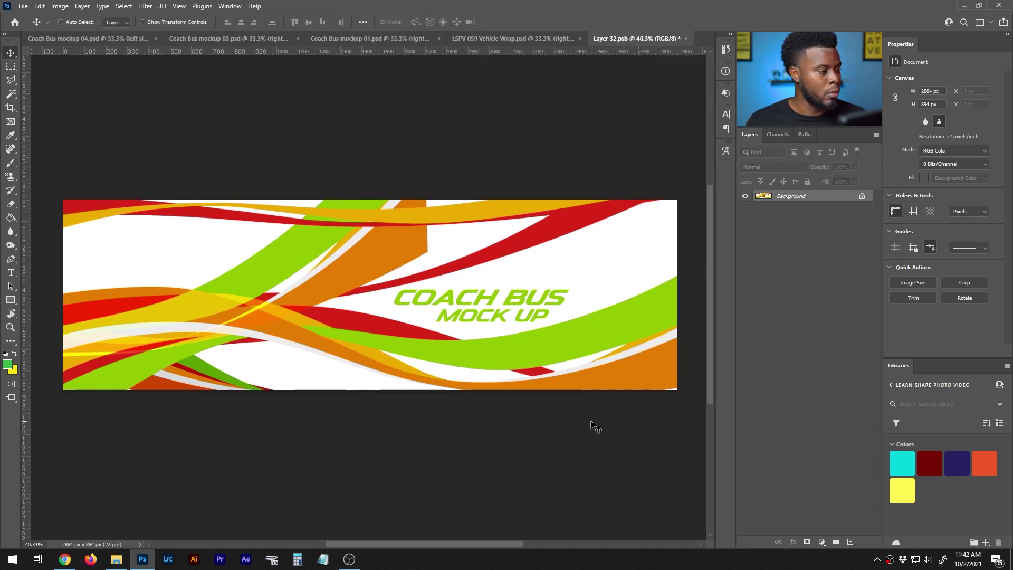
key("x")
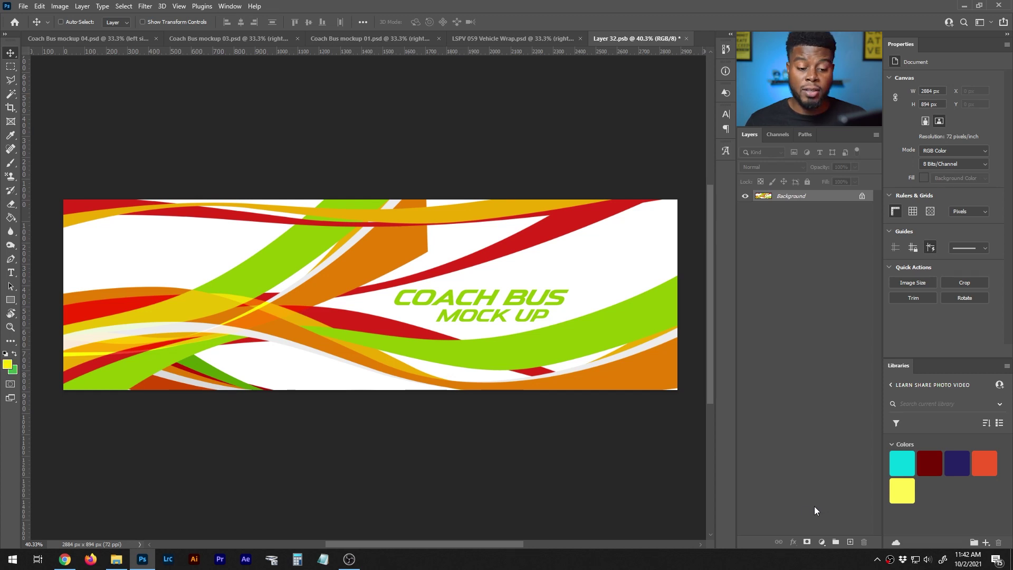
left_click(823, 543)
left_click(835, 356)
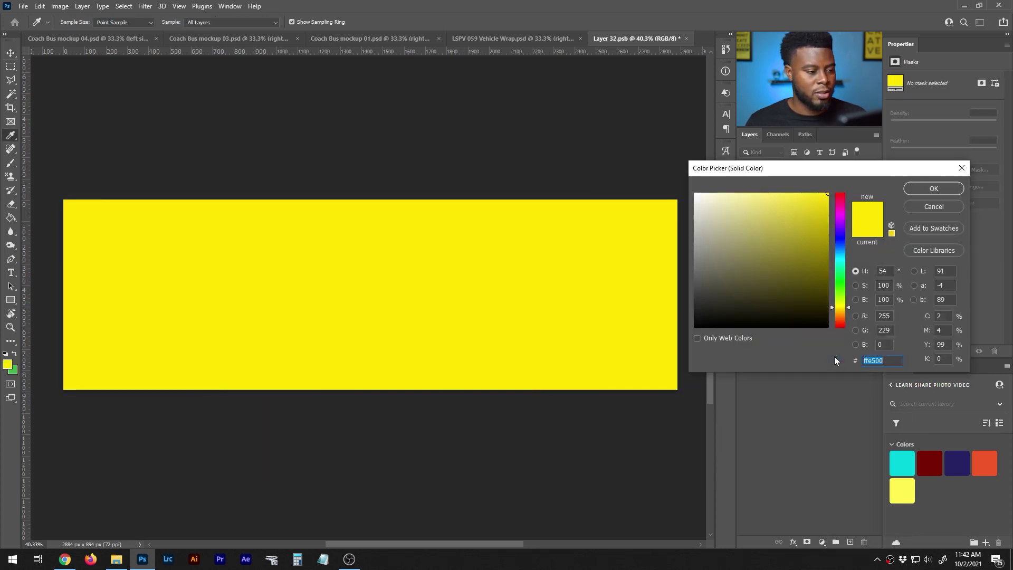
left_click(936, 192)
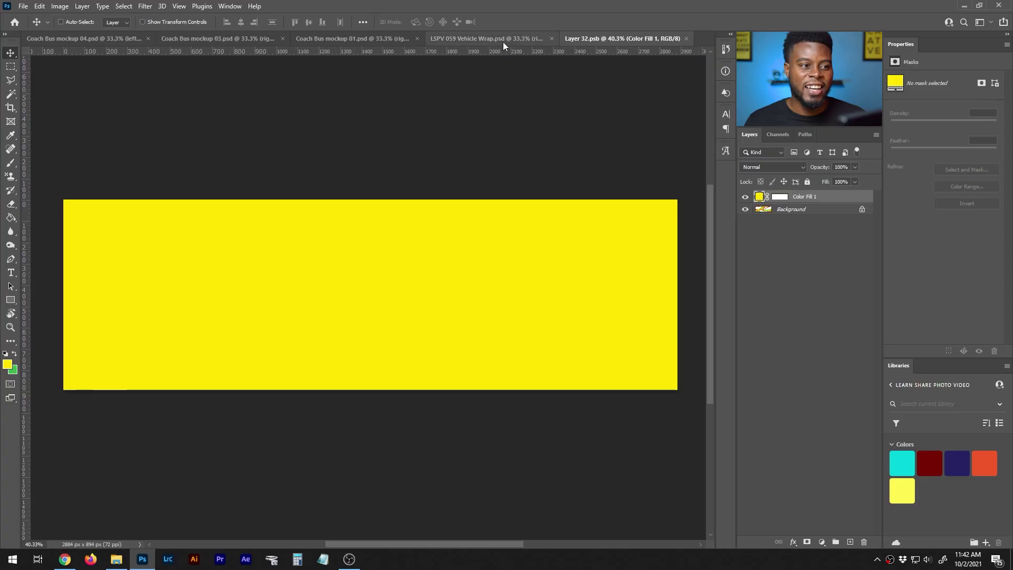
left_click(502, 41)
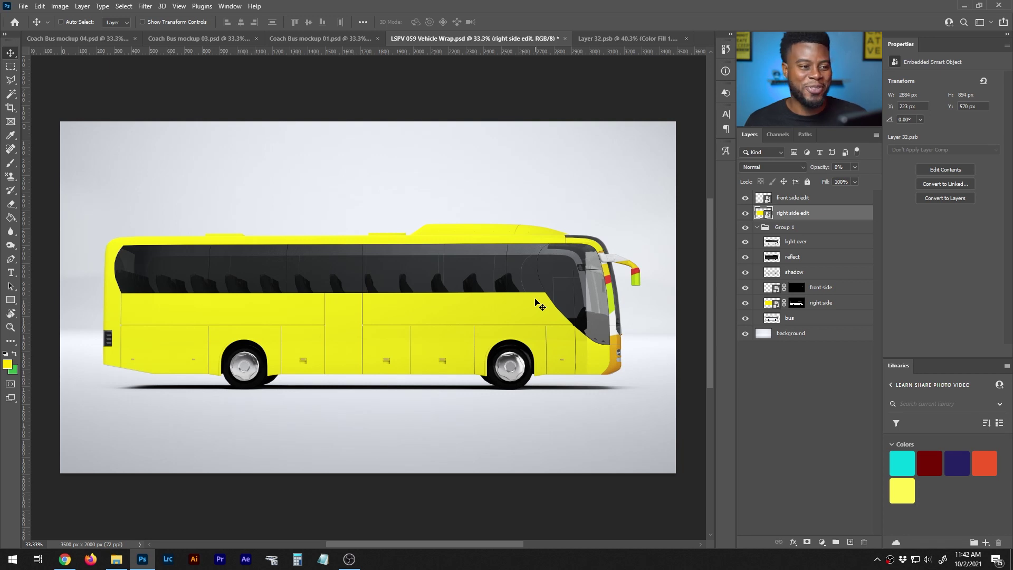
Add the text "TEAM JAMAICA" with the Type tool over the yellow fill in Layer 32.psb.
left_click(595, 42)
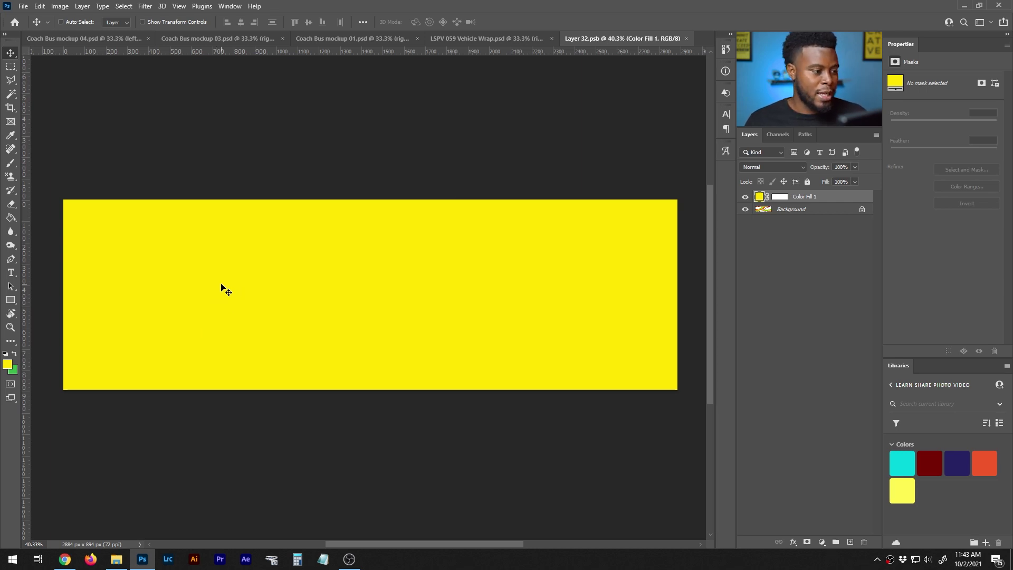
key("t")
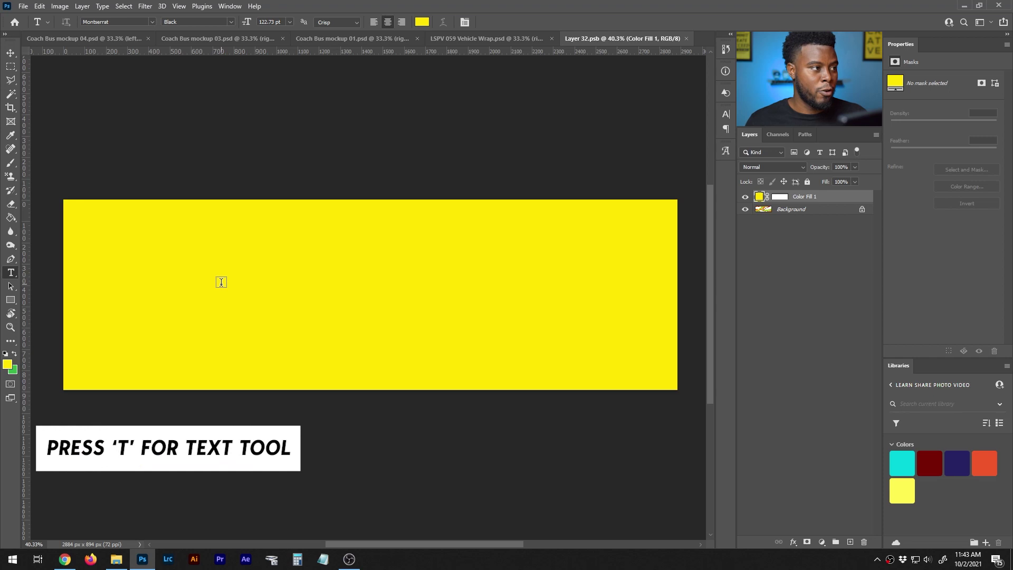
left_click(221, 283)
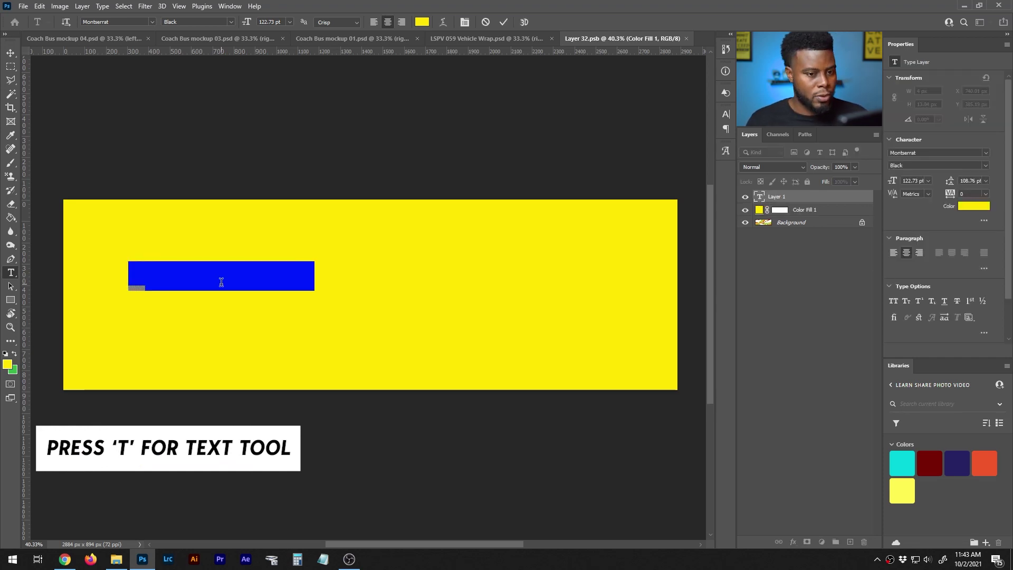
key("BackSpace")
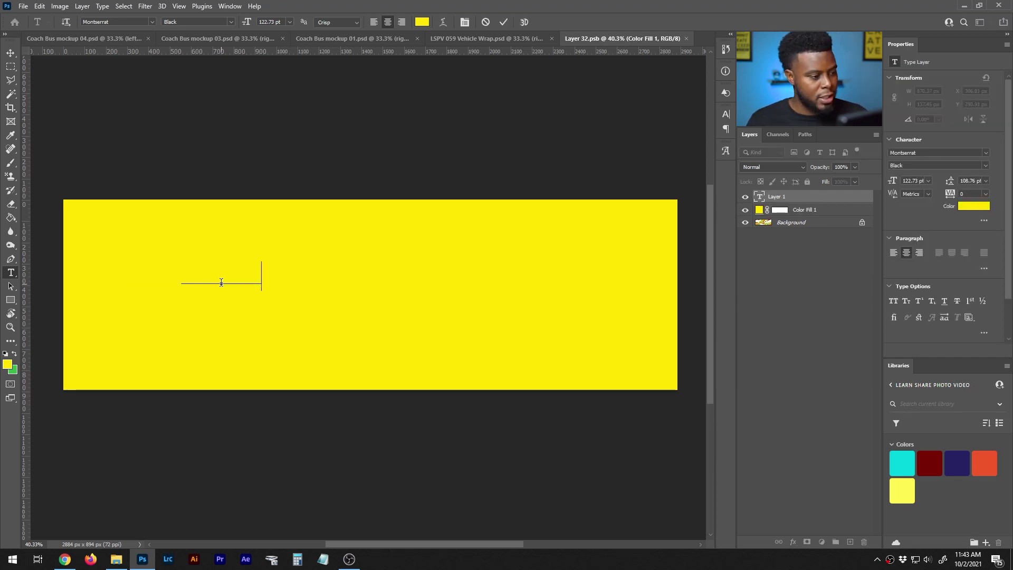
type("Learn Share Ph")
key("ctrl+Return")
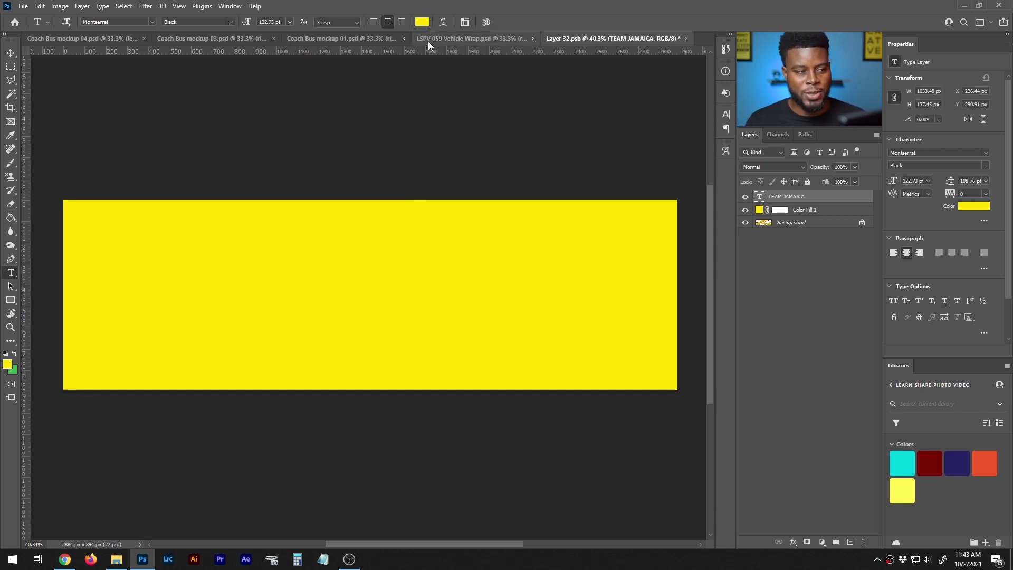
Set the colour of the TEAM JAMAICA text to black.
left_click(422, 23)
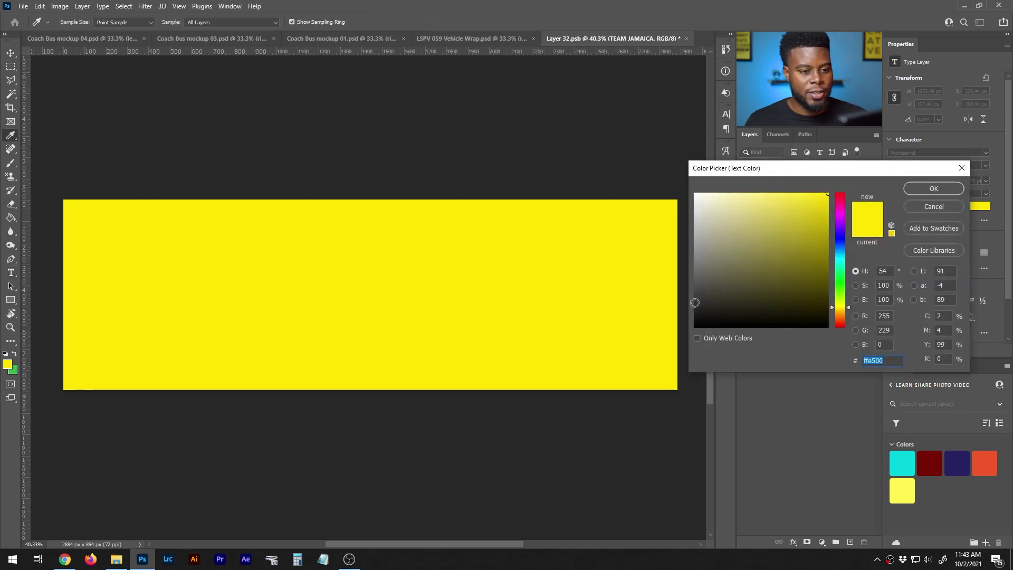
left_click(695, 326)
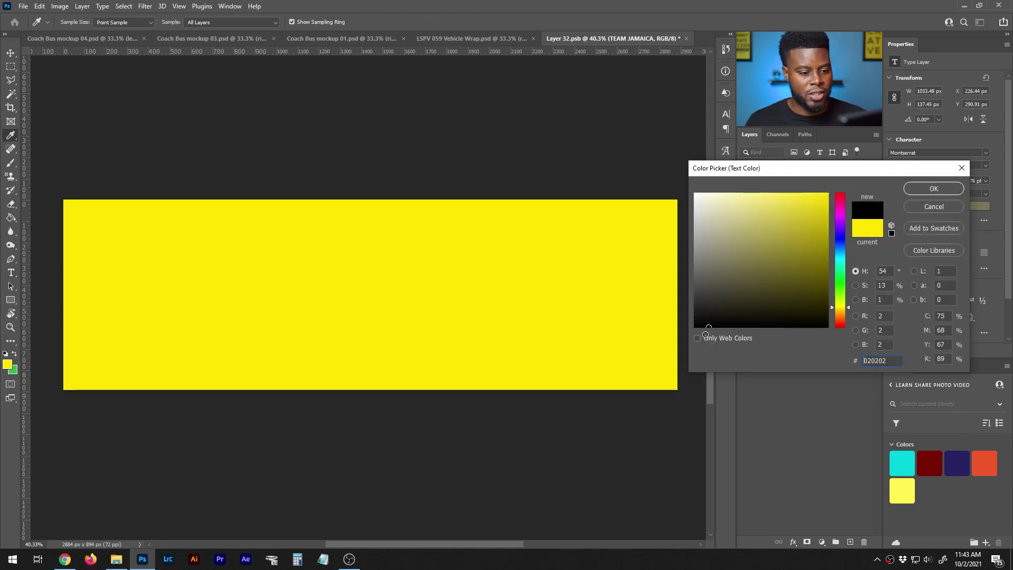
left_click(931, 190)
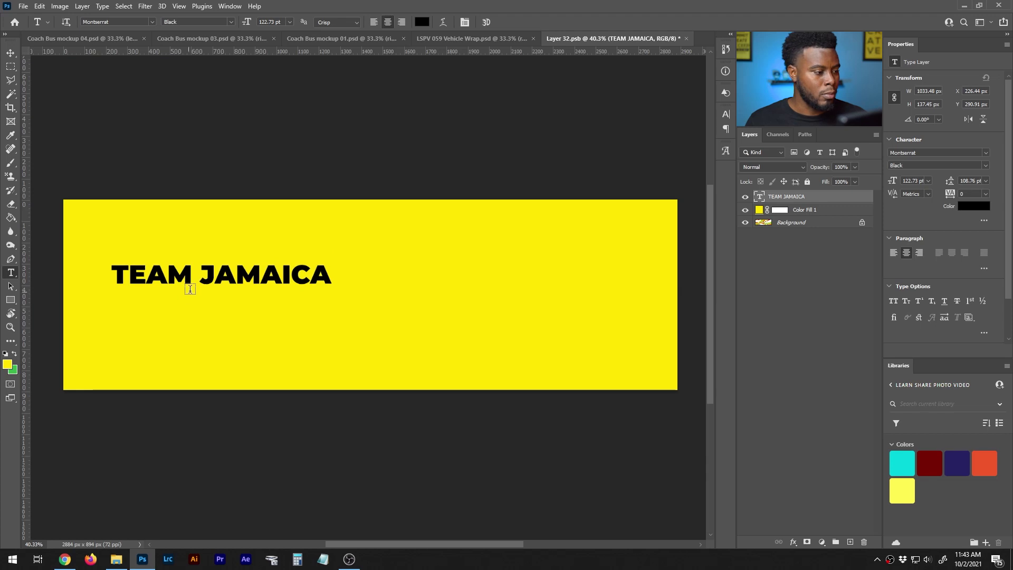
Break TEAM JAMAICA into two lines, save the smart object and view the text on the bus mockup.
left_click(200, 277)
key("Return")
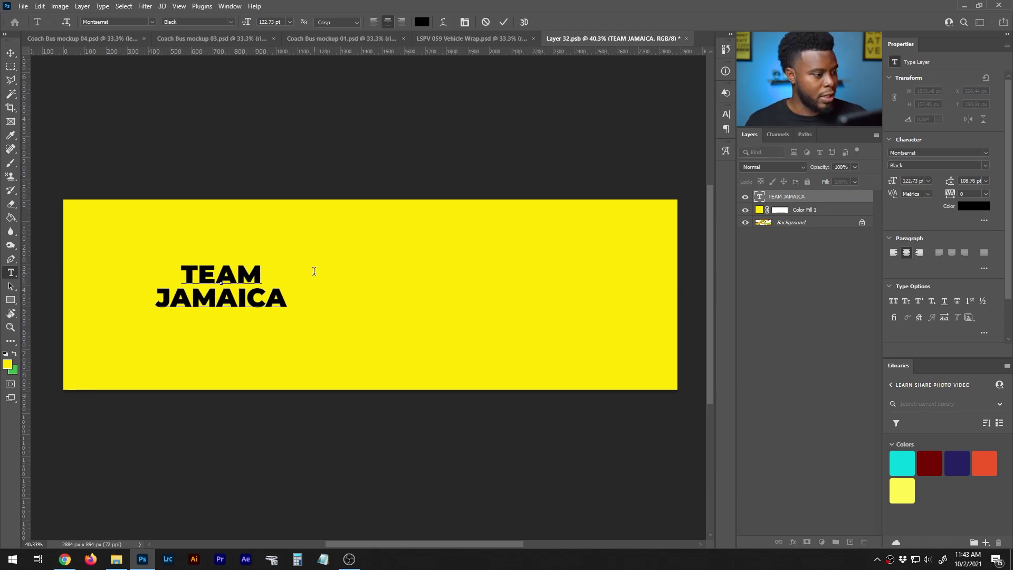
key("ctrl+Return")
key("v")
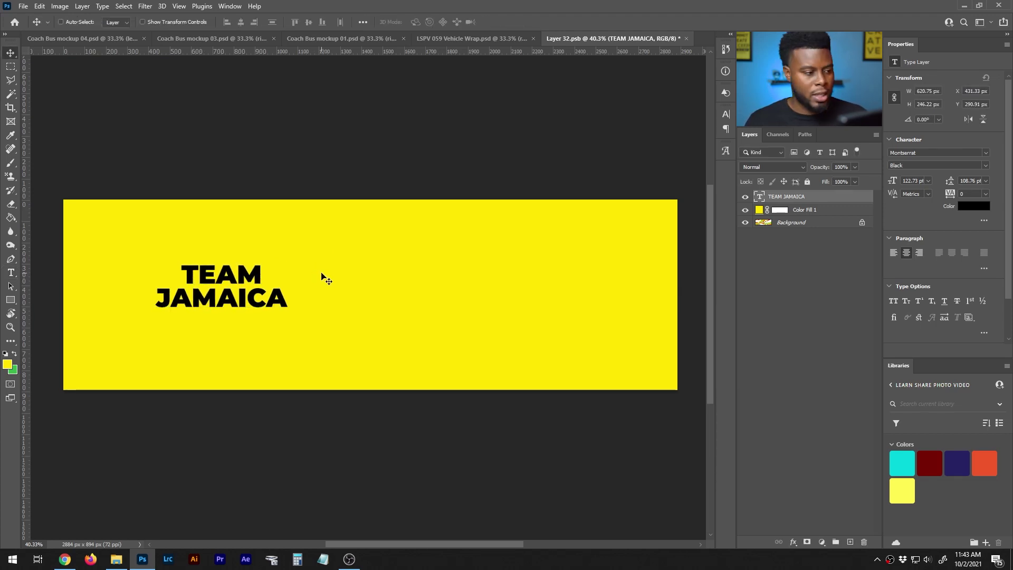
left_click(473, 39)
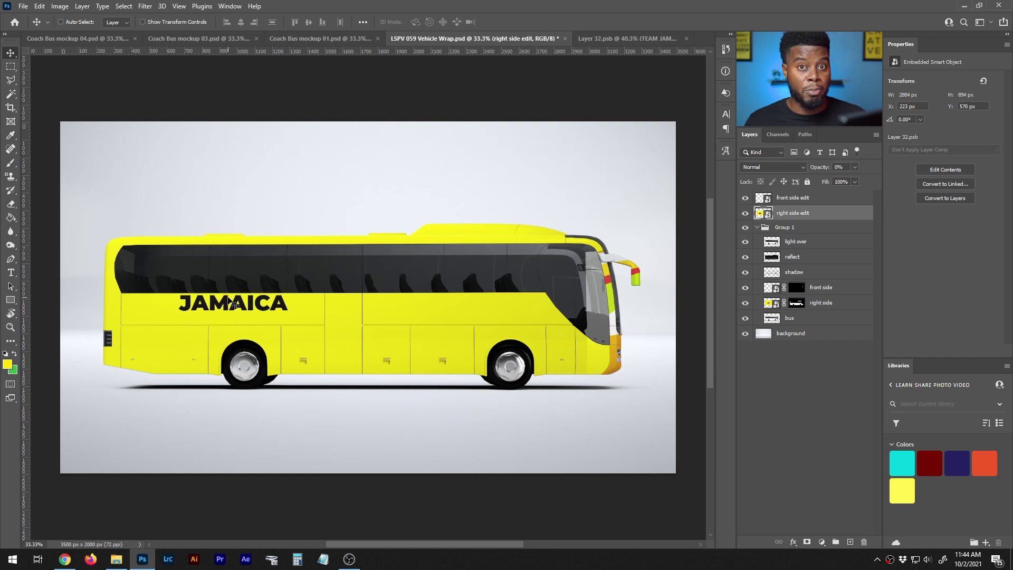
Move the TEAM JAMAICA text down 110 px in Layer 32.psb, save it and check its placement on the bus.
left_click(620, 38)
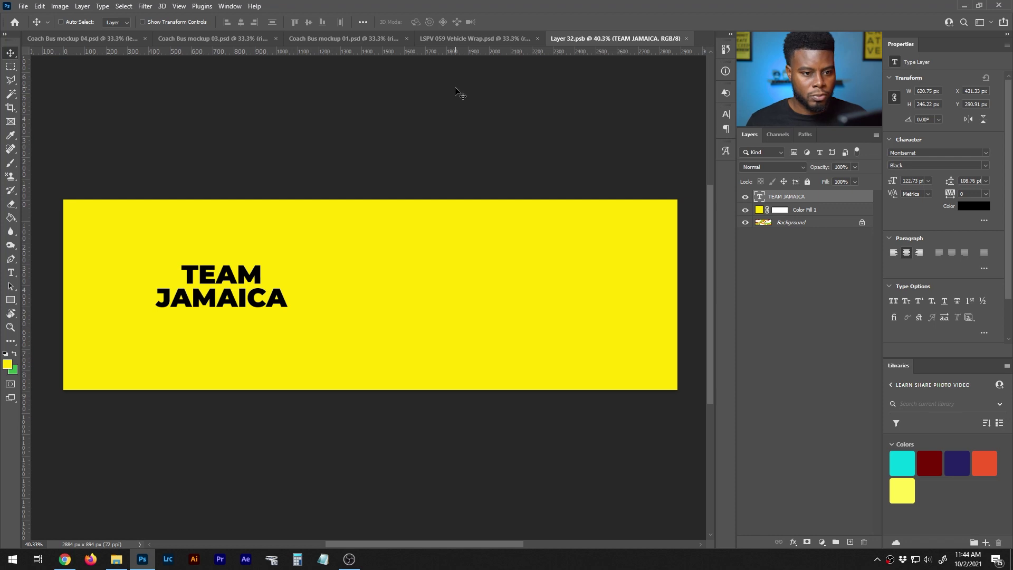
key("shift+Down")
key("shift+Down")
key("shift+Down")
key("shift+Down")
key("shift+Down")
key("shift+Down")
key("shift+Down")
key("shift+Down")
key("shift+Down")
key("shift+Down")
key("shift+Down")
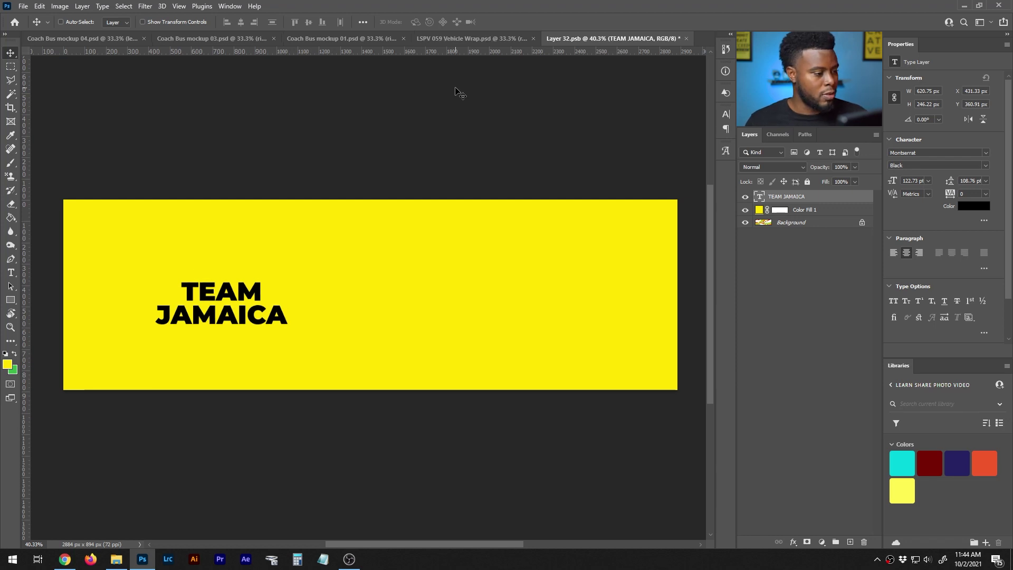
left_click(463, 37)
key("ctrl+s")
left_click(607, 38)
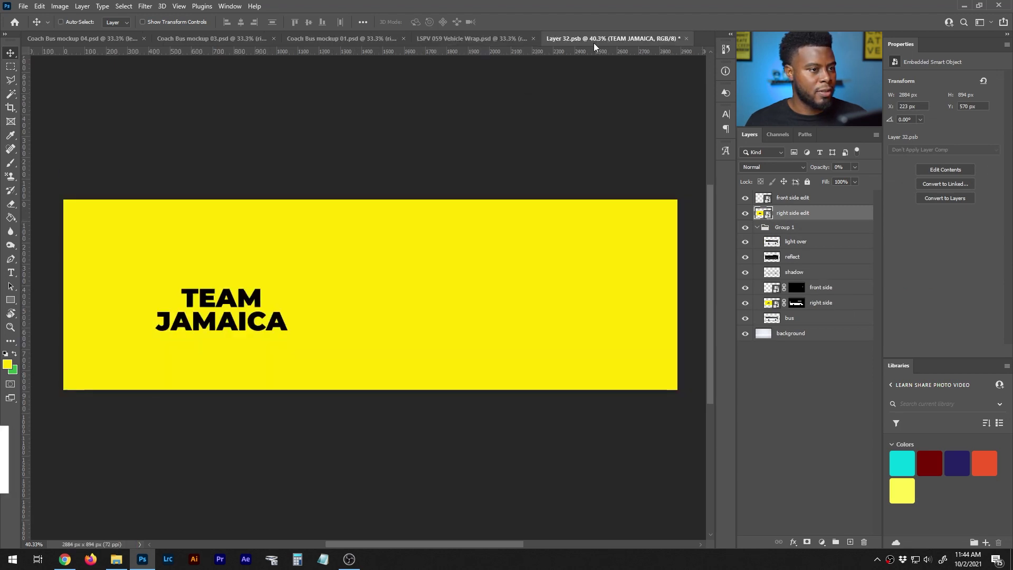
left_click(486, 40)
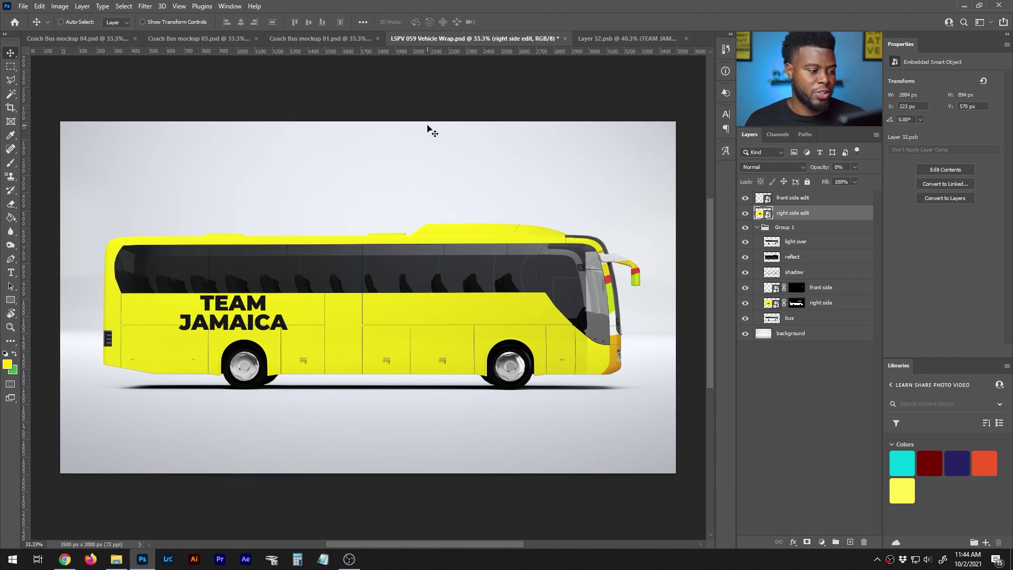
Shift the TEAM JAMAICA text 30 px to the left in Layer 32.psb, save it and check the bus mockup.
left_click(600, 37)
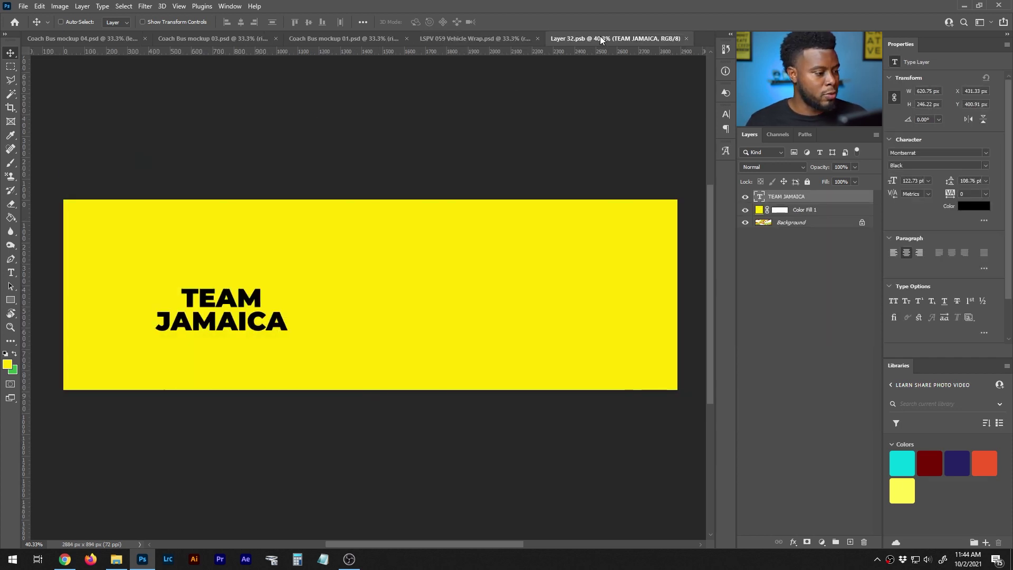
key("shift+Left")
key("shift+Left")
key("shift+Left")
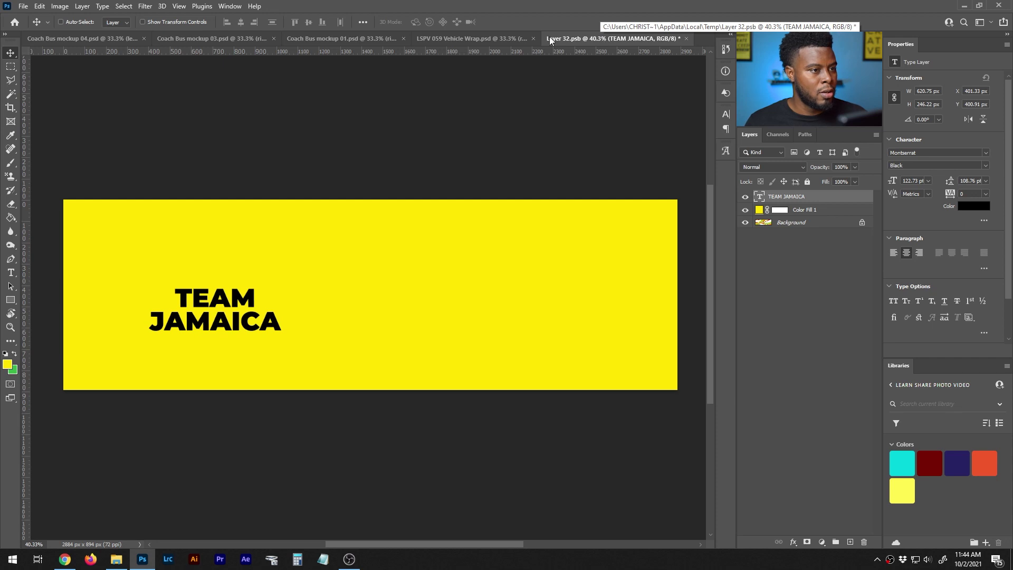
left_click(470, 38)
left_click(606, 39)
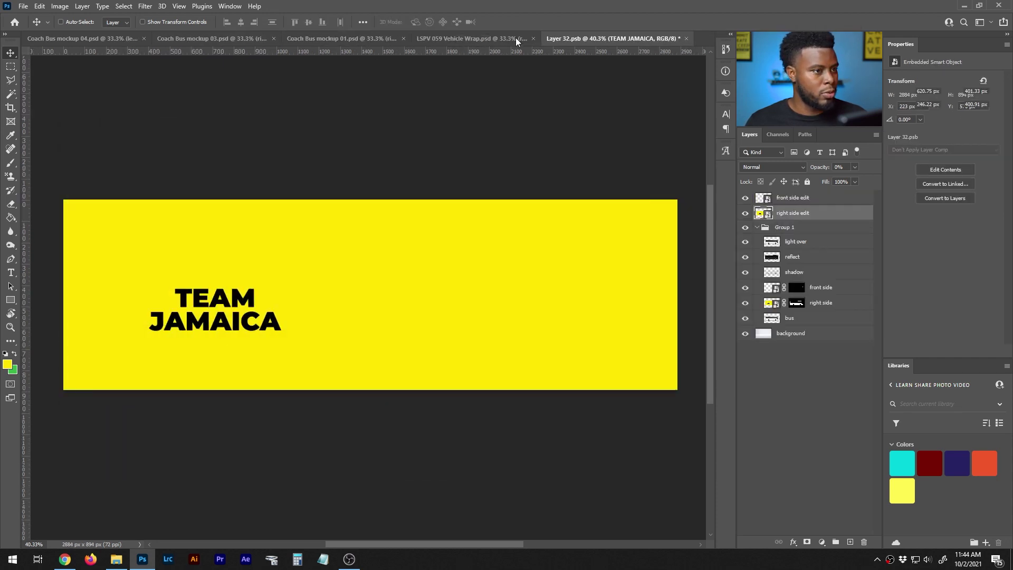
left_click(506, 36)
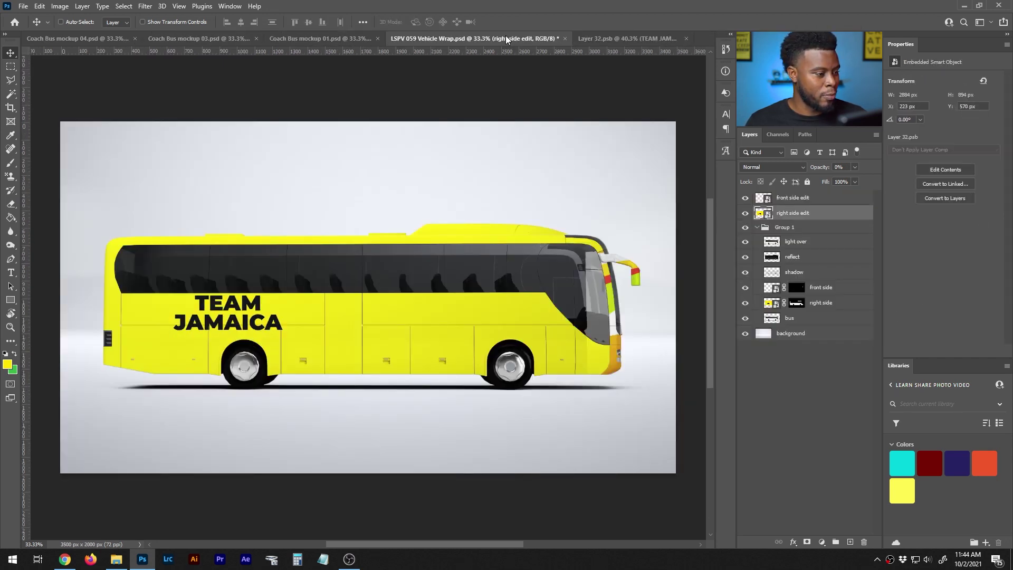
Lower the TEAM JAMAICA text another 20 px, save the smart object and inspect the lettering up close on the bus.
left_click(603, 39)
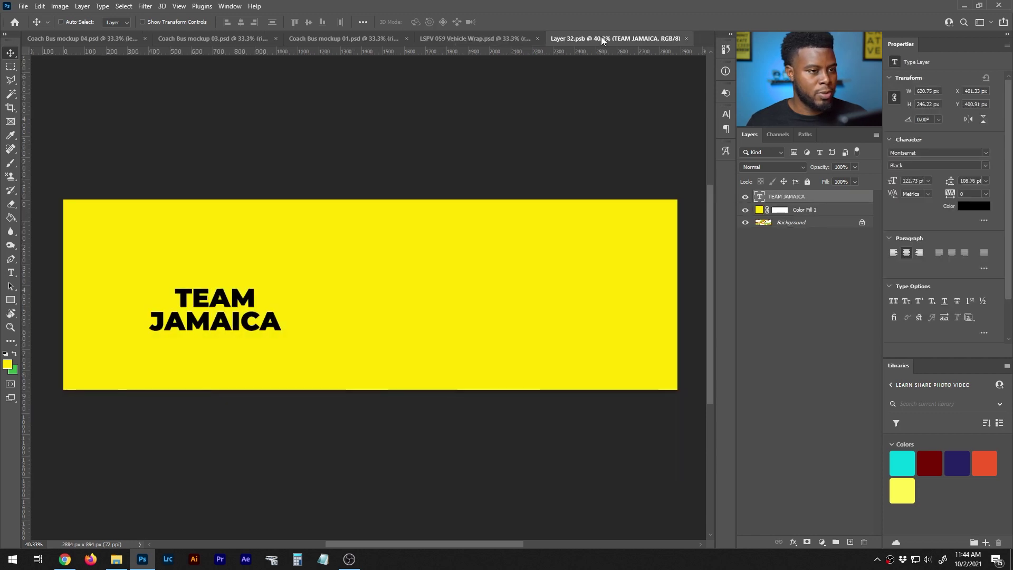
key("shift+Down")
key("shift+Down")
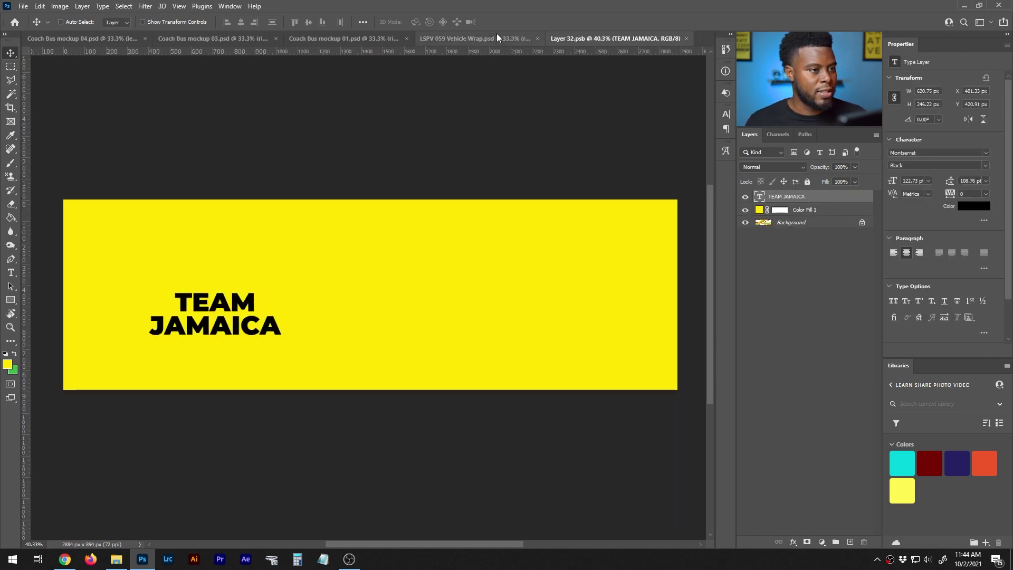
left_click(496, 33)
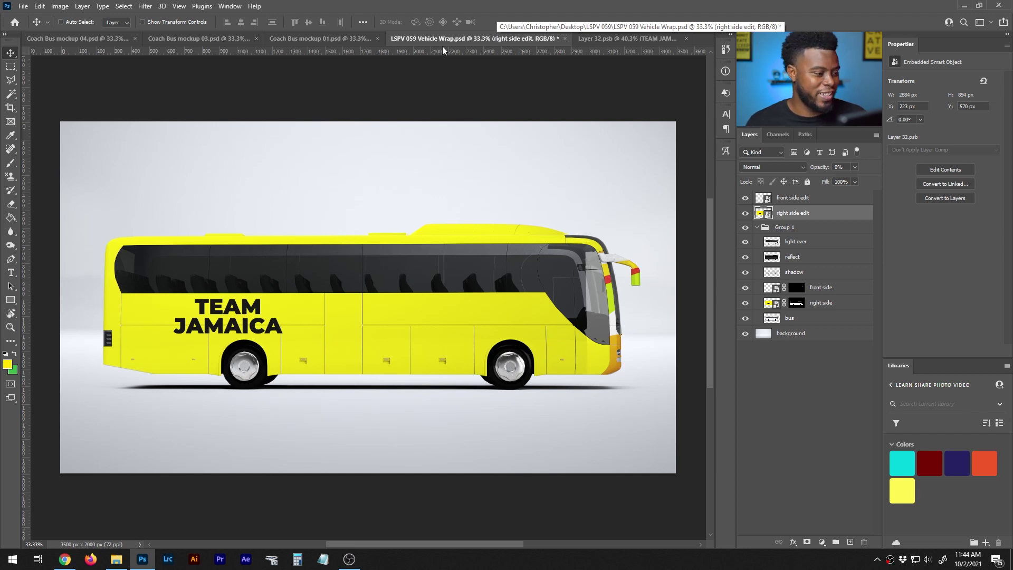
scroll(188, 273, "up", 3)
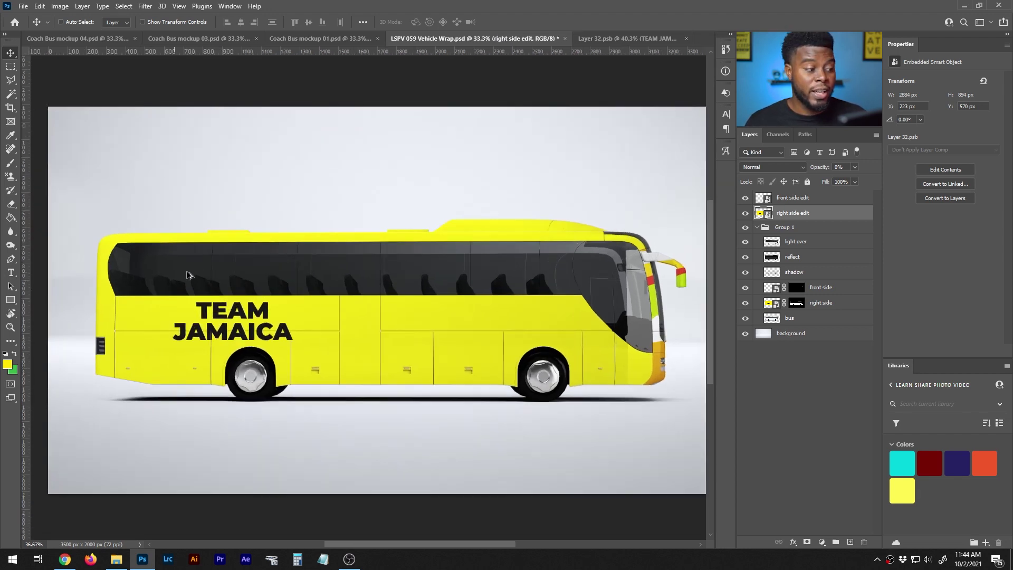
key("space")
left_click_drag(327, 343, 371, 281)
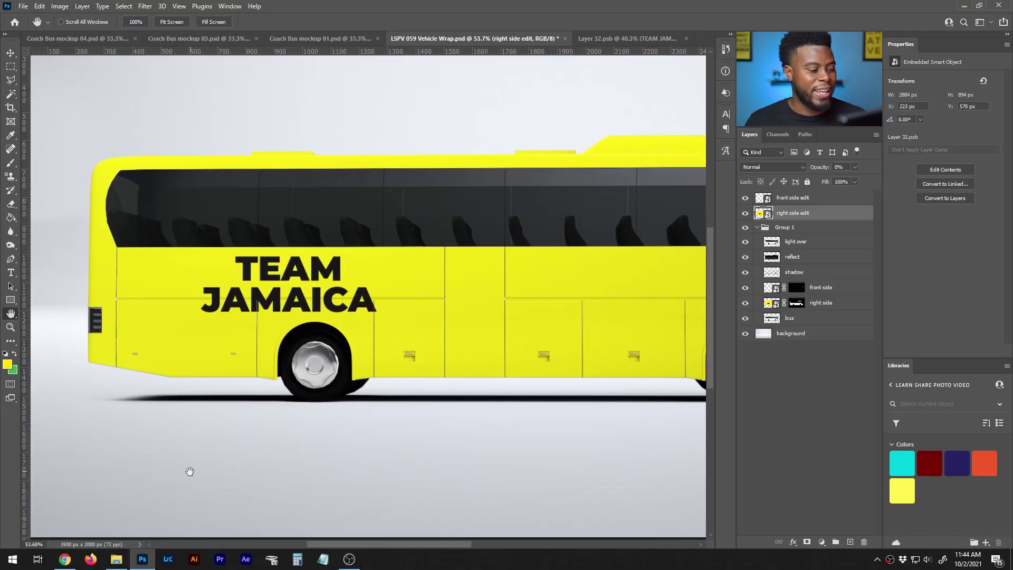
Place the football-157930 image in Layer 32.psb, scaled to about 61.7% and bleeding off the artwork's left edge.
left_click(116, 558)
left_click_drag(522, 130, 158, 315)
left_click_drag(415, 280, 120, 282)
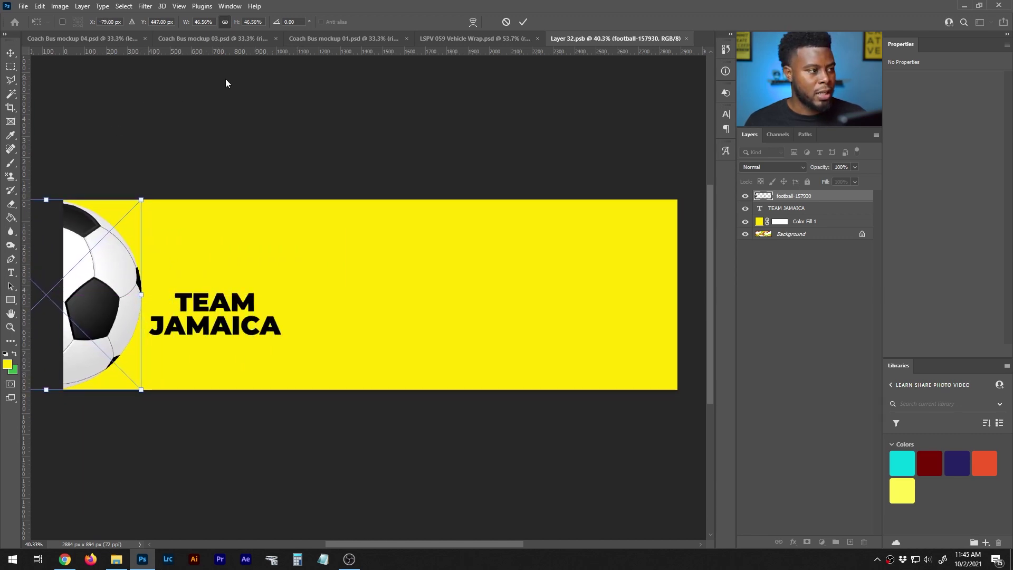
left_click_drag(142, 199, 204, 137)
left_click_drag(145, 221, 95, 280)
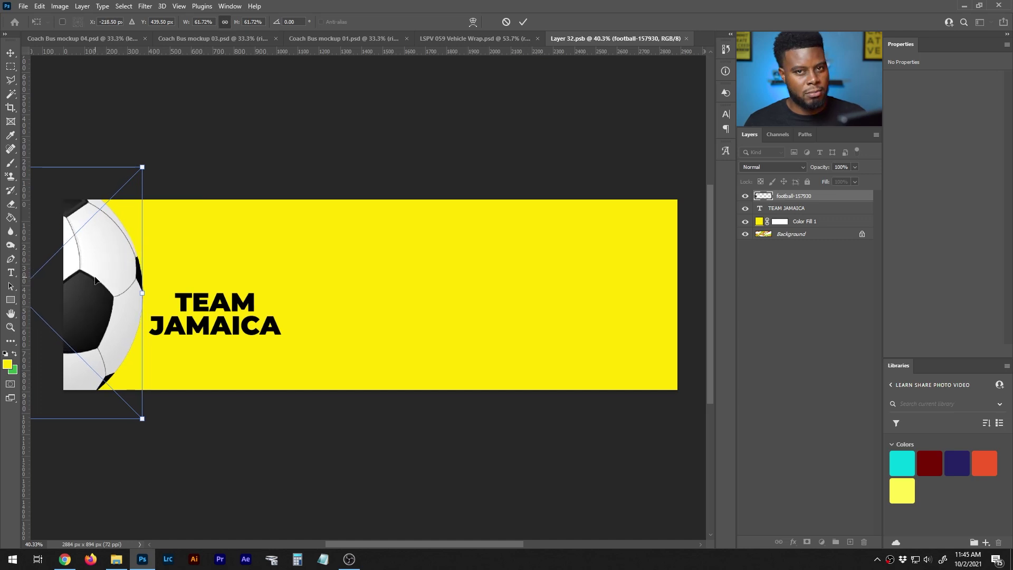
key("Return")
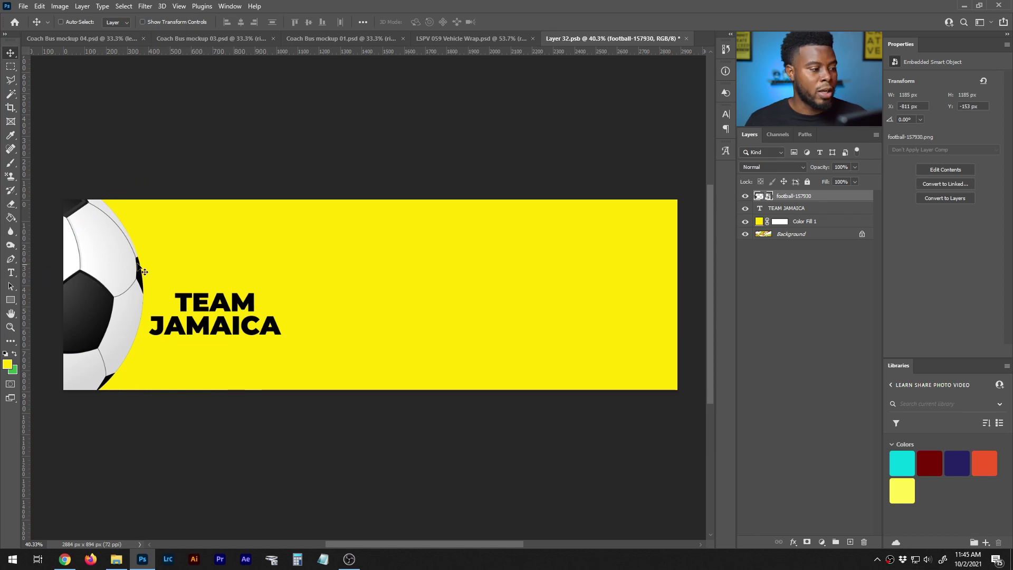
Shift the TEAM JAMAICA text 50 px to the right in Layer 32.psb, save it and check the design on the bus mockup.
left_click(795, 211)
key("shift+Right")
key("shift+Right")
key("shift+Right")
key("shift+Right")
key("shift+Right")
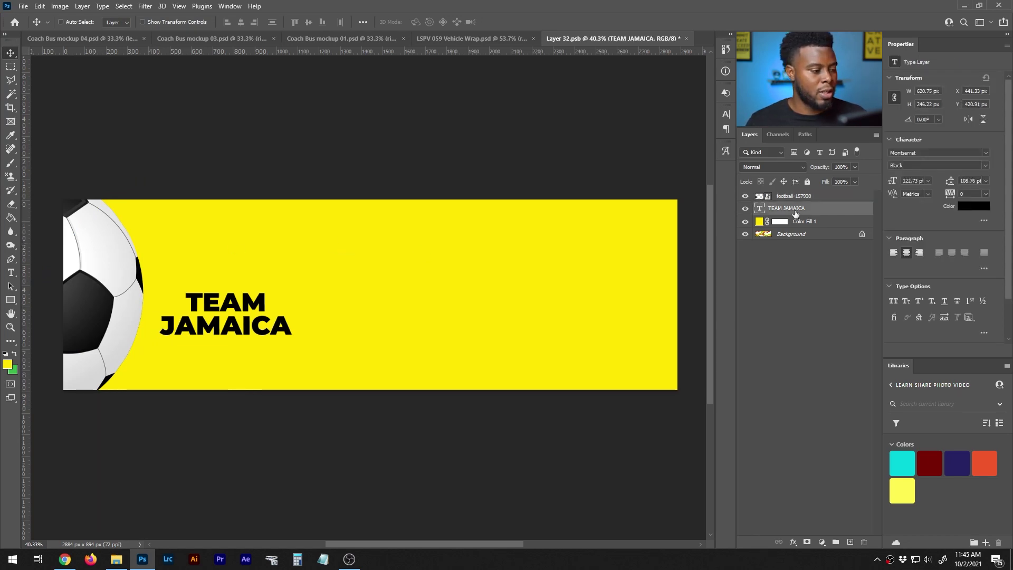
key("ctrl+s")
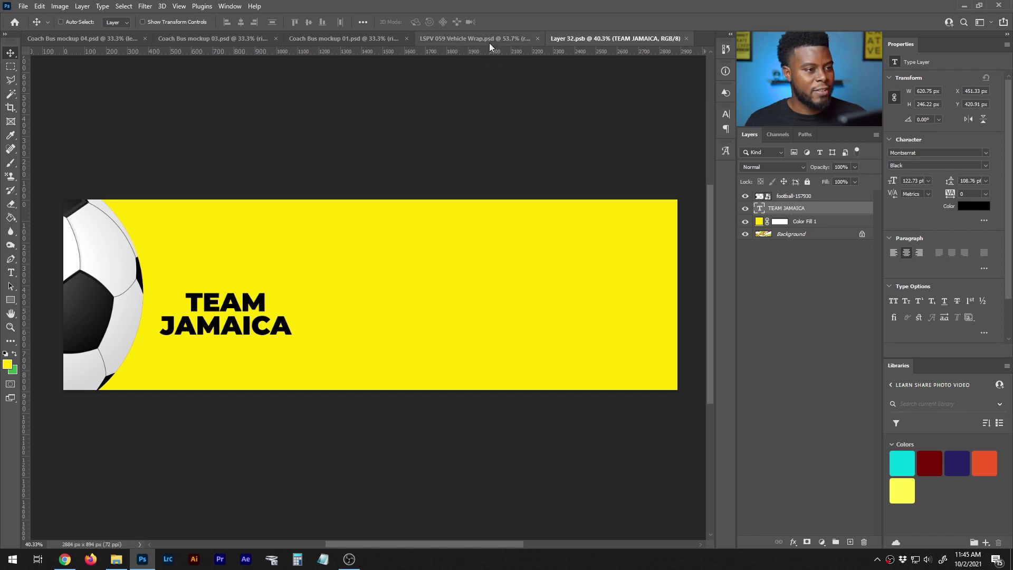
left_click(490, 43)
scroll(392, 154, "down", 2)
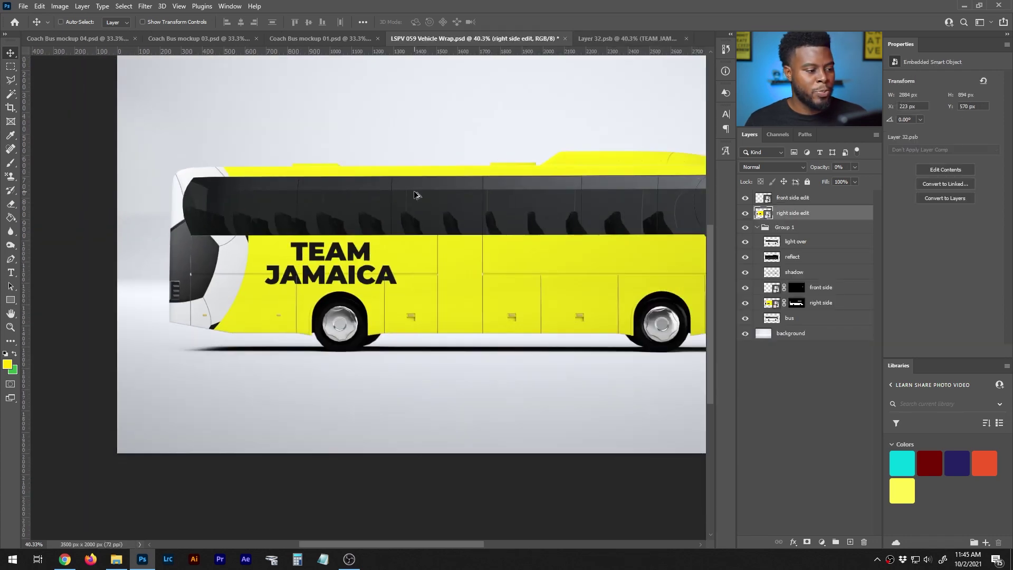
left_click_drag(581, 162, 457, 188)
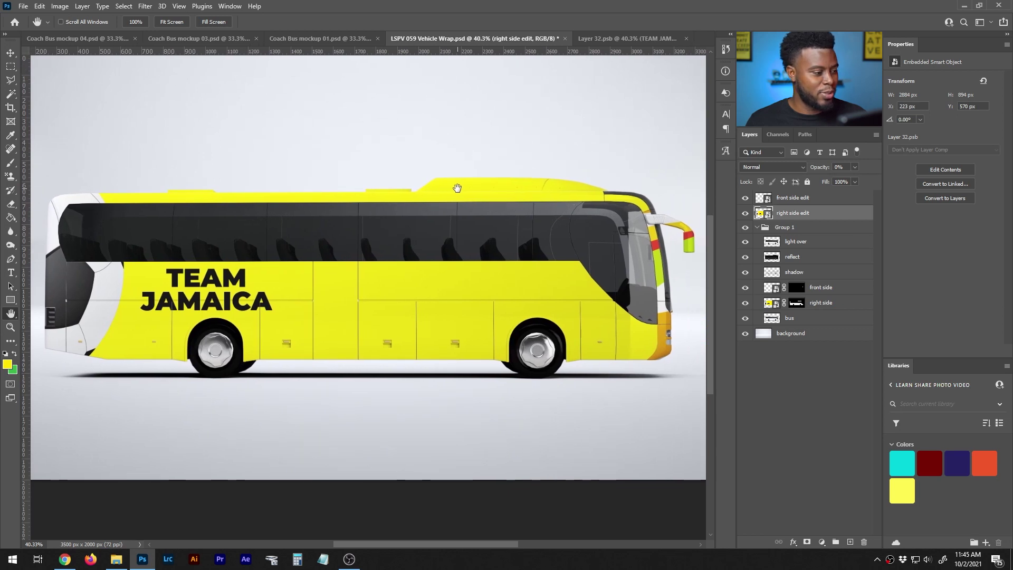
scroll(458, 189, "up", 1)
scroll(458, 188, "down", 1)
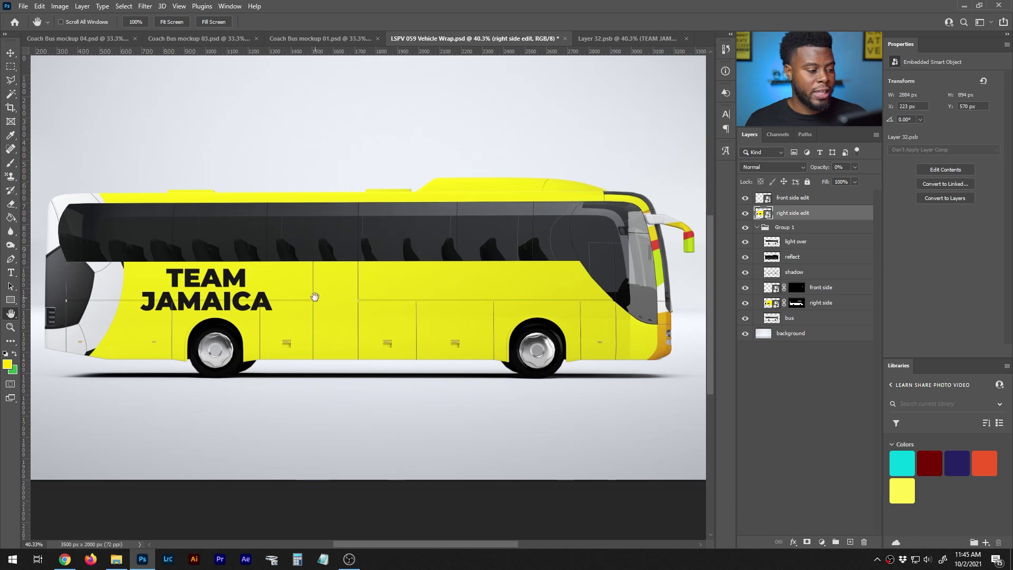
left_click(116, 559)
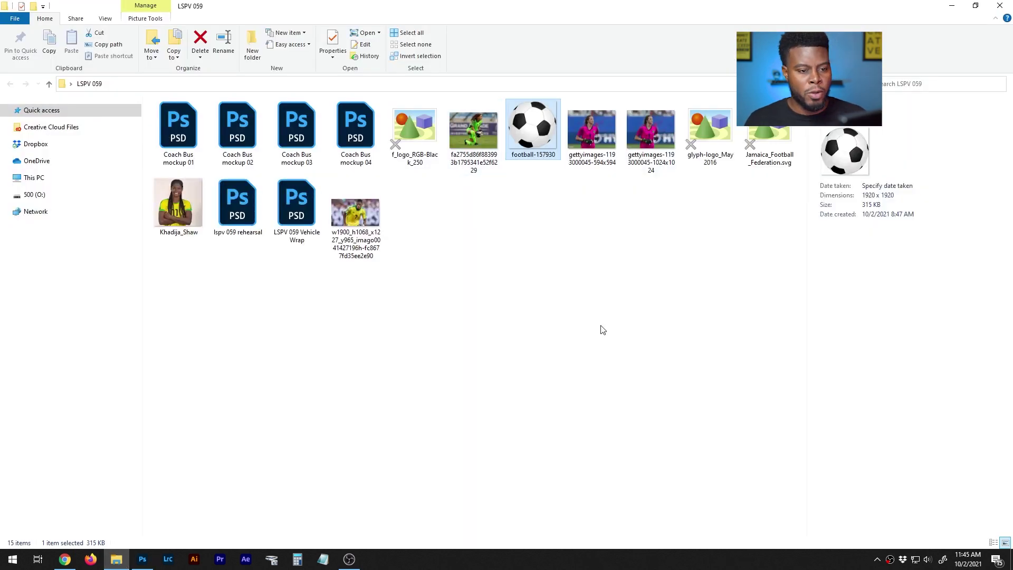
left_click_drag(778, 131, 392, 324)
key("Return")
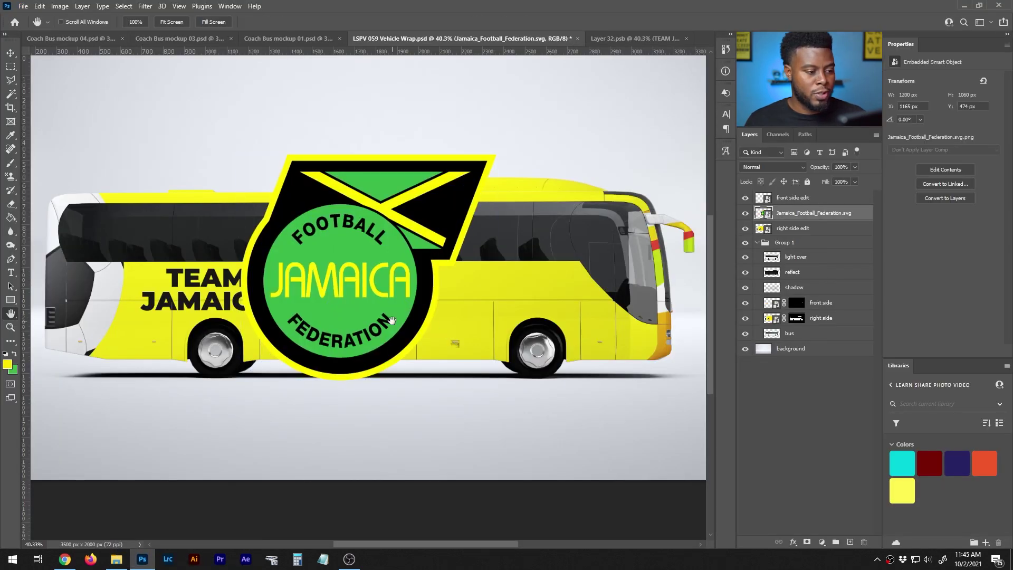
key("ctrl+z")
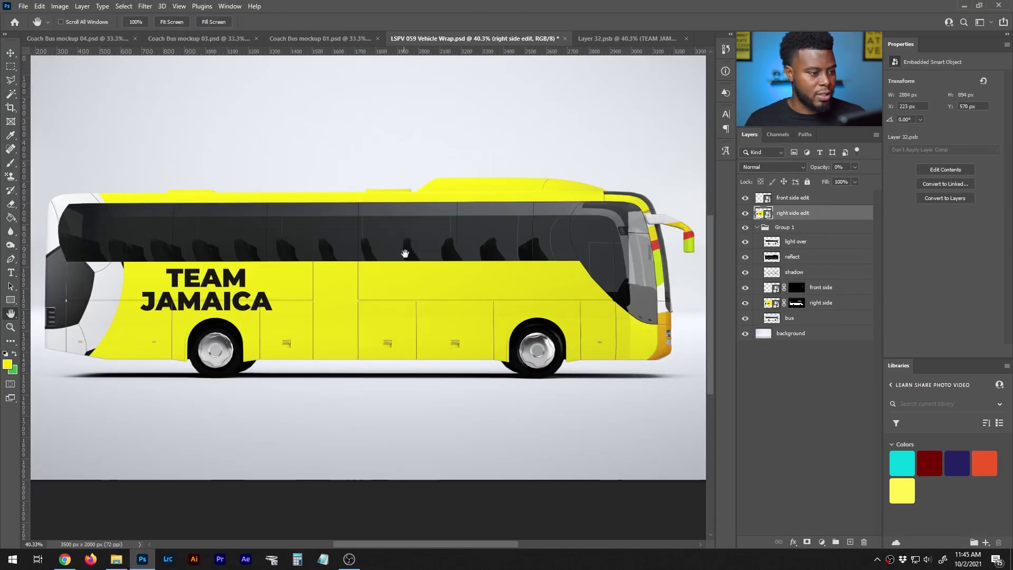
Place the Jamaica_Football_Federation.svg logo in Layer 32.psb to the right of the text, scaled to about 44.34%.
left_click(620, 39)
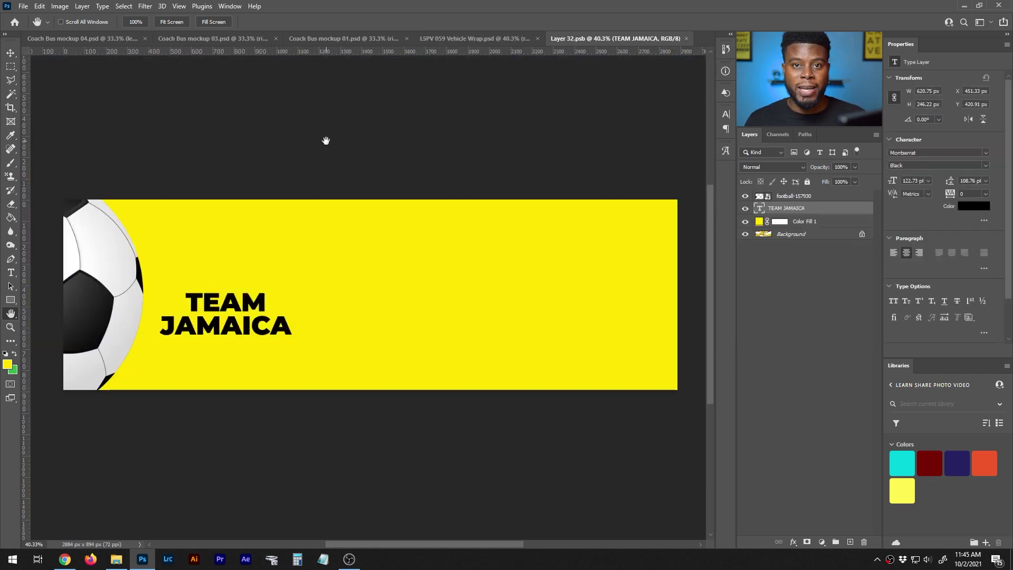
left_click(24, 6)
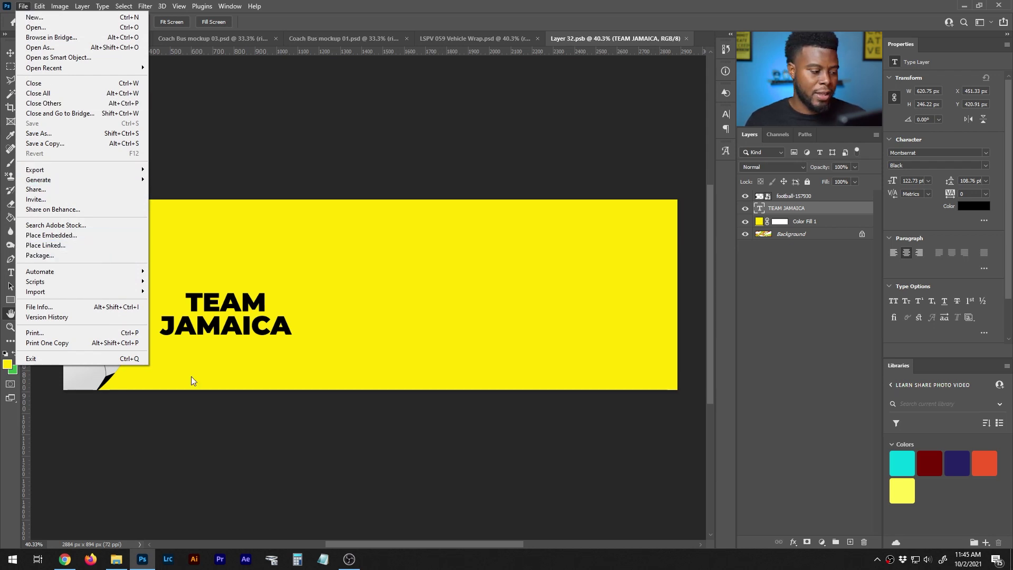
left_click(117, 559)
left_click_drag(769, 138, 158, 544)
left_click_drag(772, 133, 141, 563)
left_click_drag(151, 553, 337, 316)
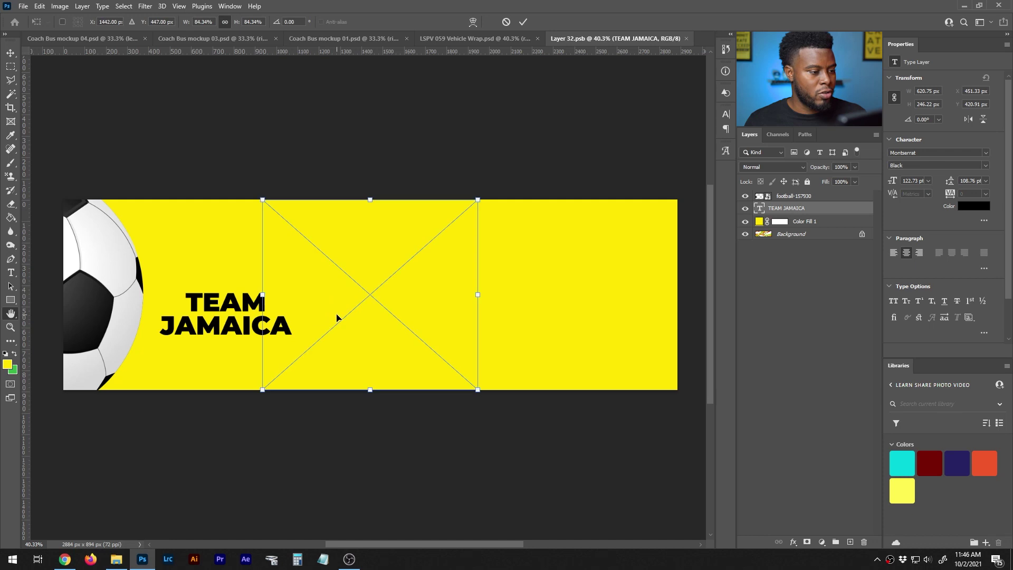
key("shift+Down")
key("shift+Down")
key("shift+Down")
key("shift+Down")
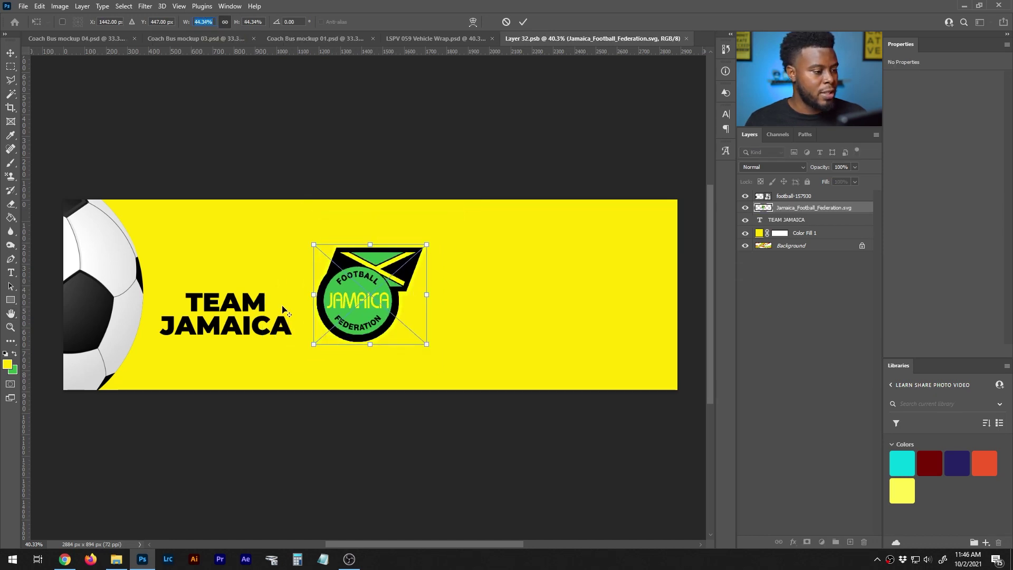
Add a horizontal guide along the top of the TEAM lettering and lower the federation logo to align its top with it.
scroll(284, 306, "up", 5)
left_click_drag(509, 222, 510, 314)
left_click_drag(481, 53, 425, 276)
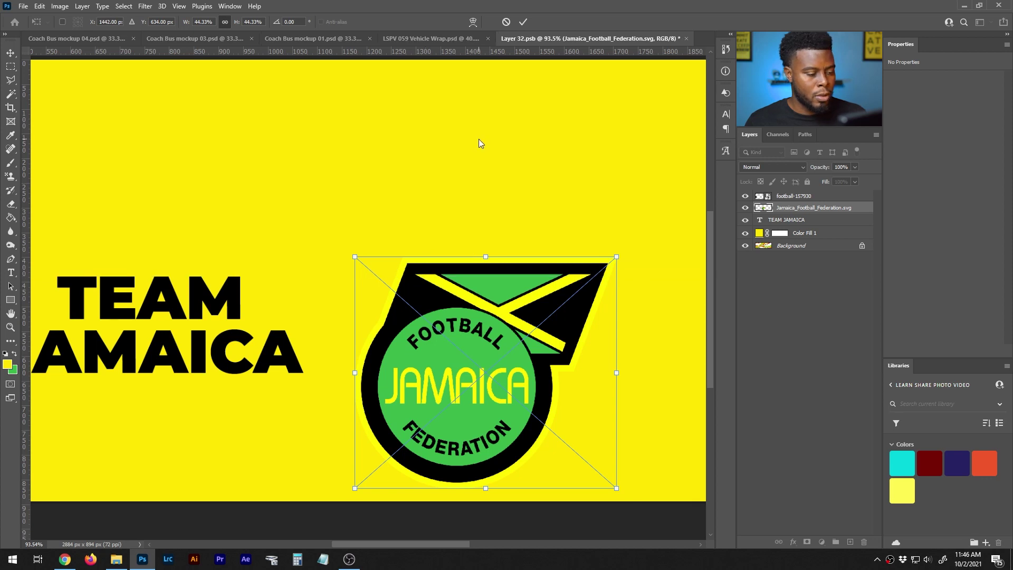
scroll(483, 196, "down", 1)
key("Return")
key("space")
key("ctrl+h")
left_click_drag(460, 270, 460, 283)
key("Down")
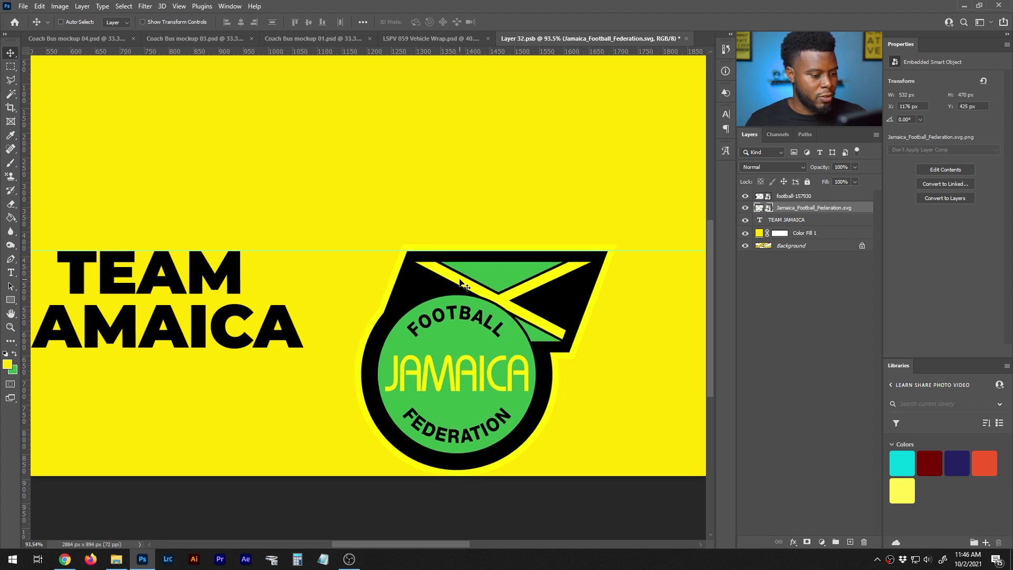
Move the federation logo 40 px to the left towards the text, save the smart object and view it on the bus mockup.
key("shift+Left")
key("shift+Left")
key("shift+Left")
key("shift+Left")
scroll(460, 284, "down", 4)
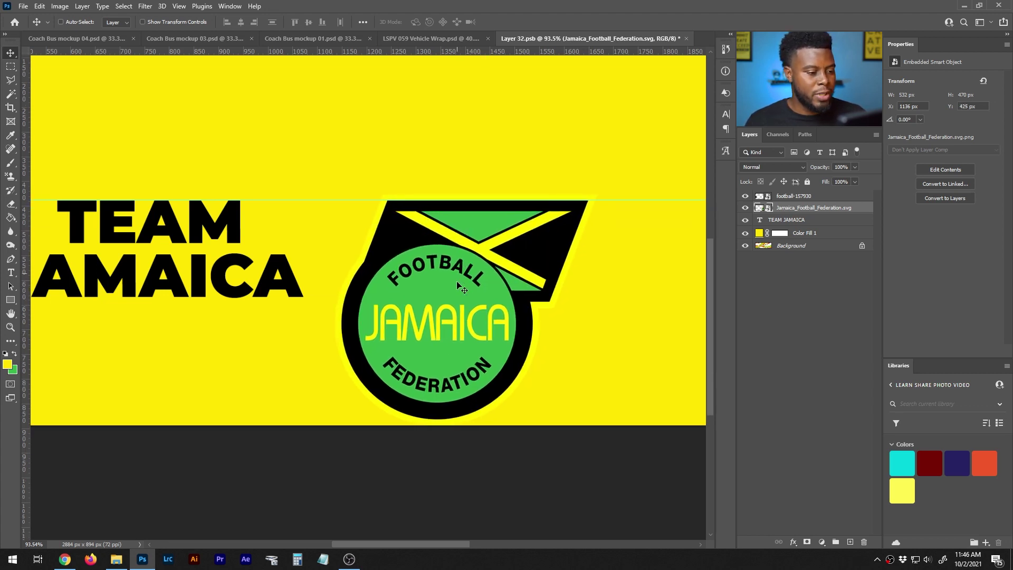
key("ctrl+s")
left_click(422, 38)
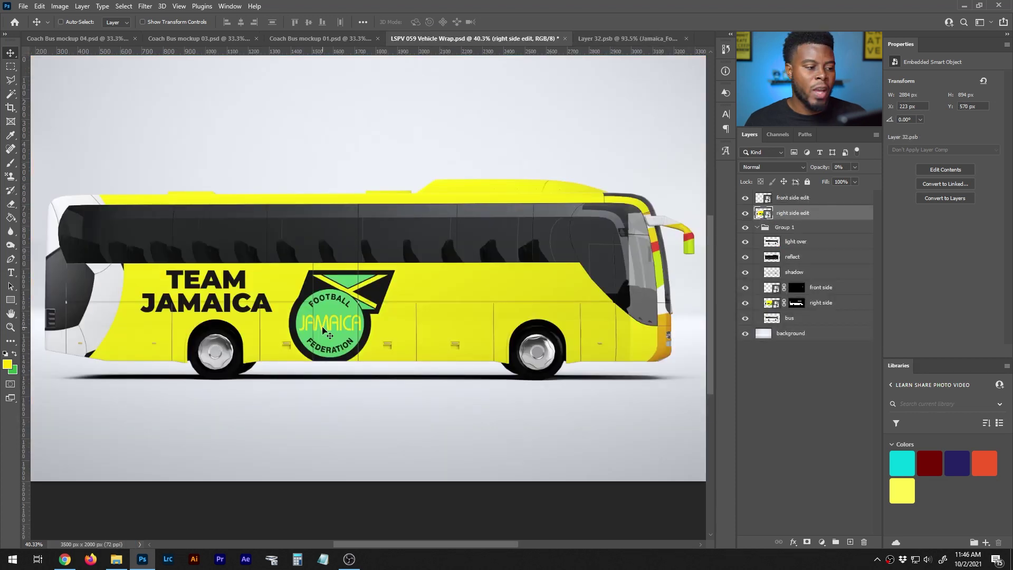
Scale the federation logo down to about 439 × 388 px in Layer 32.psb, save it and check its size on the bus.
left_click(607, 38)
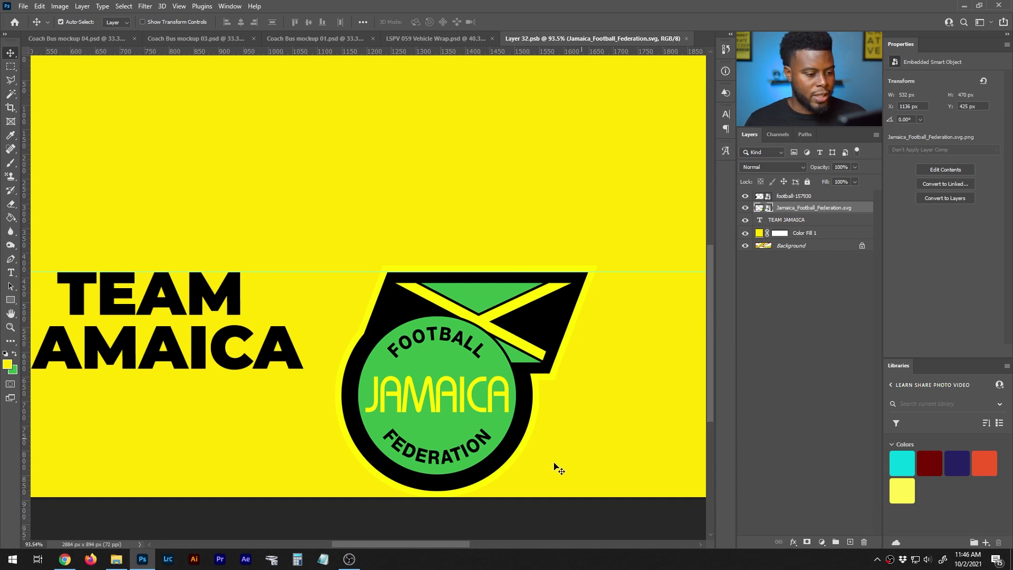
key("ctrl+t")
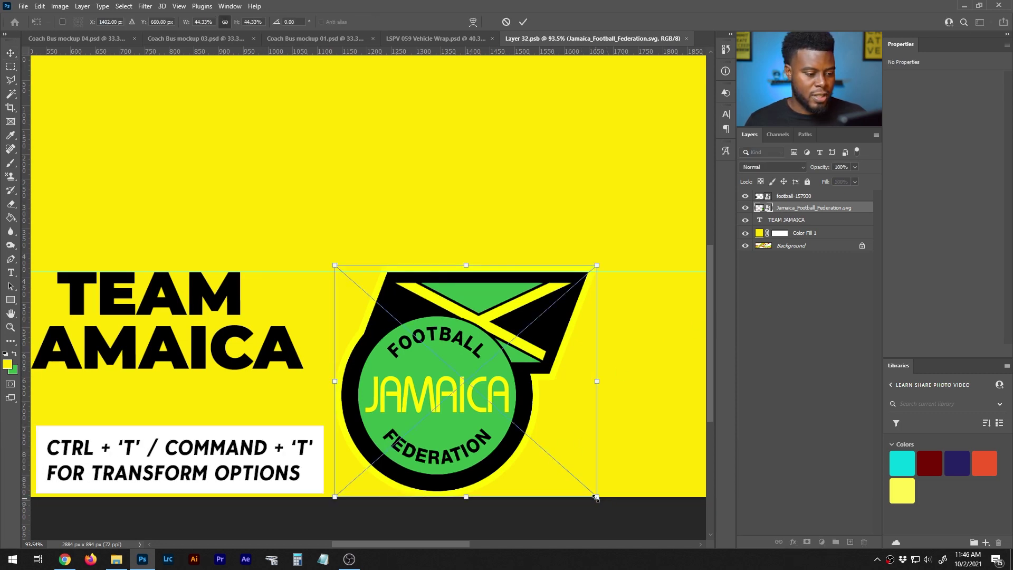
left_click_drag(596, 497, 544, 465)
key("Return")
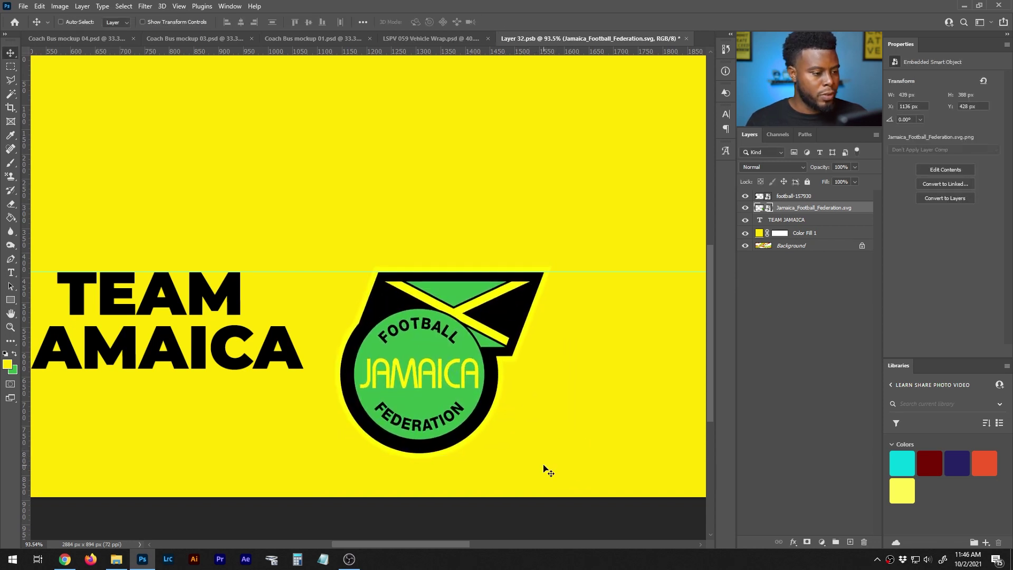
key("ctrl+s")
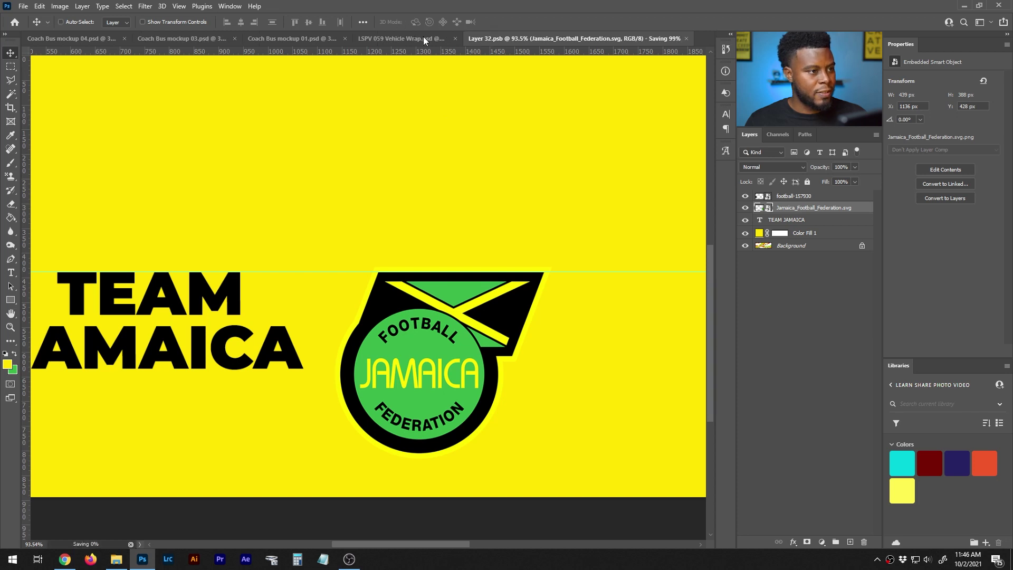
left_click(423, 37)
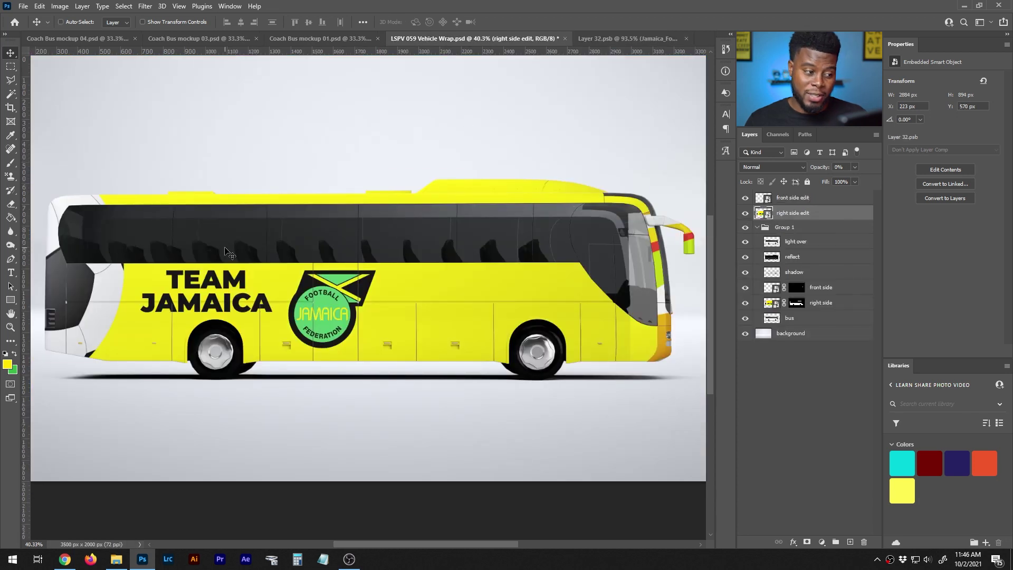
scroll(240, 245, "left", 1)
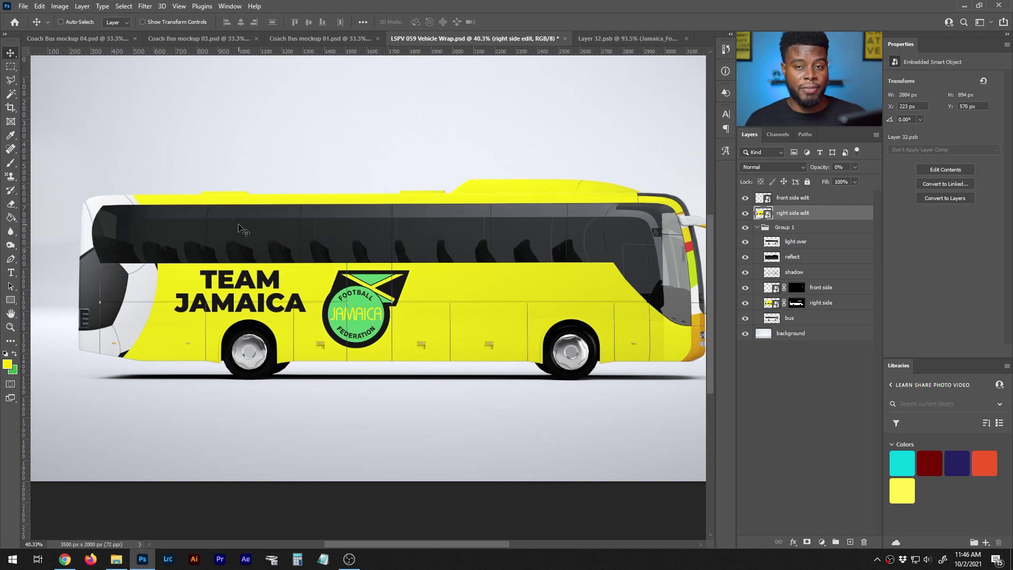
key("ctrl")
scroll(332, 219, "right", 2)
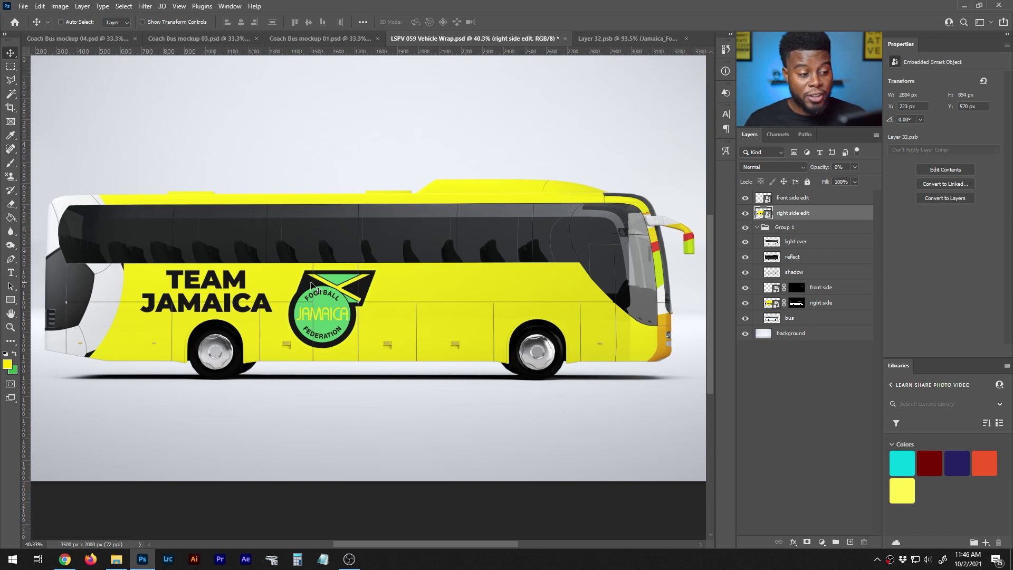
Change the Color Fill 1 background in Layer 32.psb to fff200, sampled from the federation logo's yellow.
left_click(634, 38)
scroll(501, 196, "down", 2)
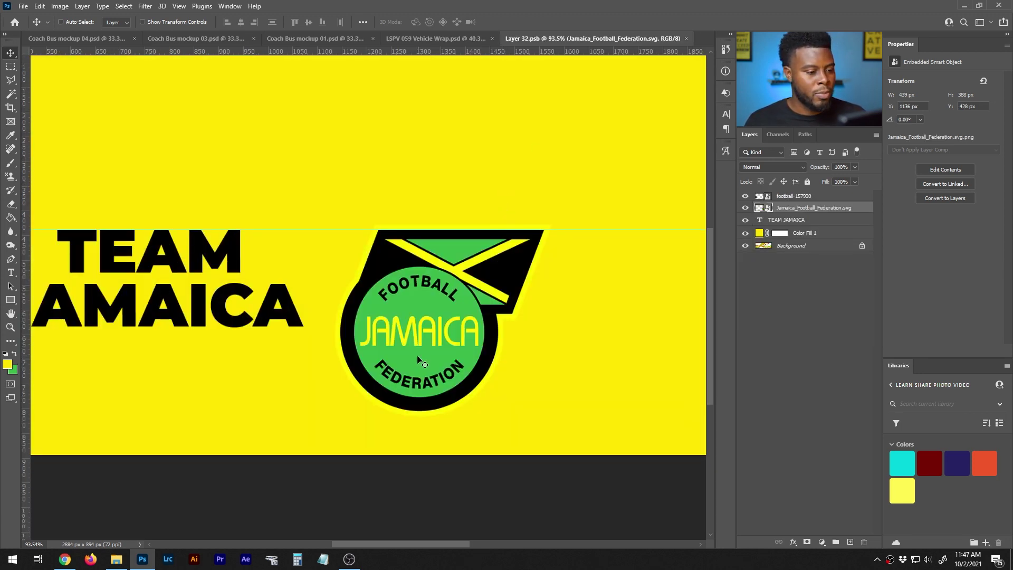
left_click(794, 223)
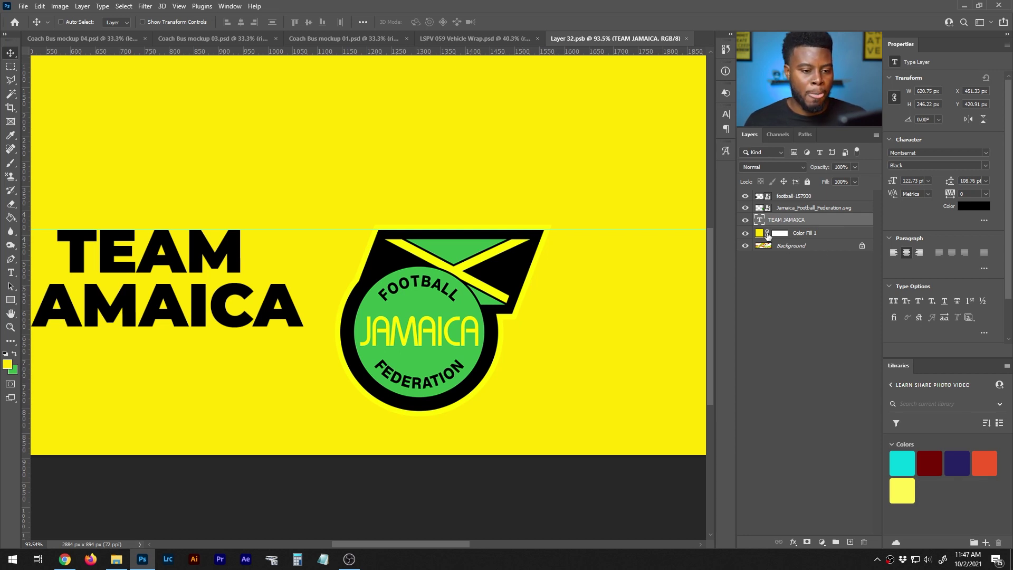
double_click(745, 233)
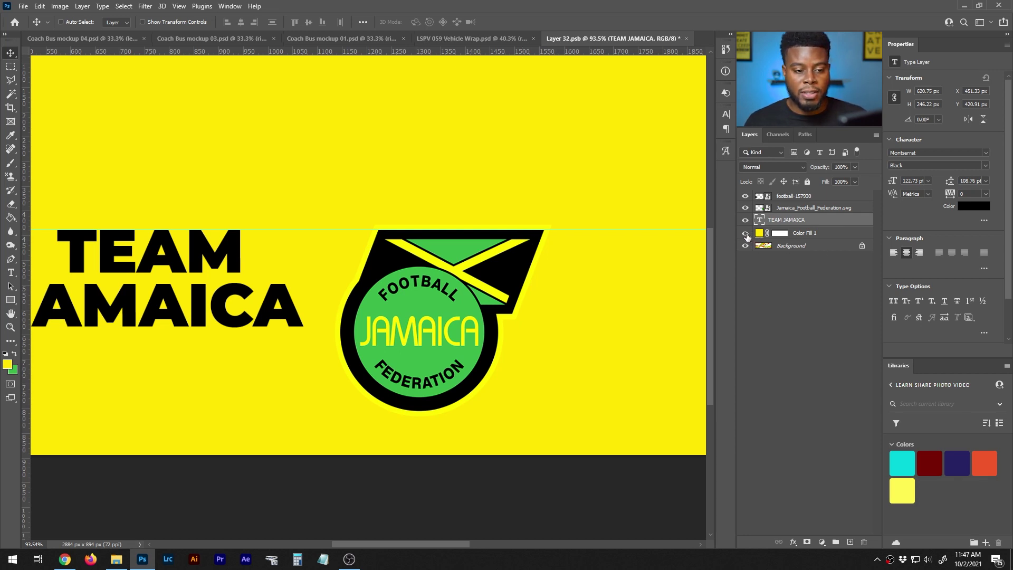
double_click(760, 234)
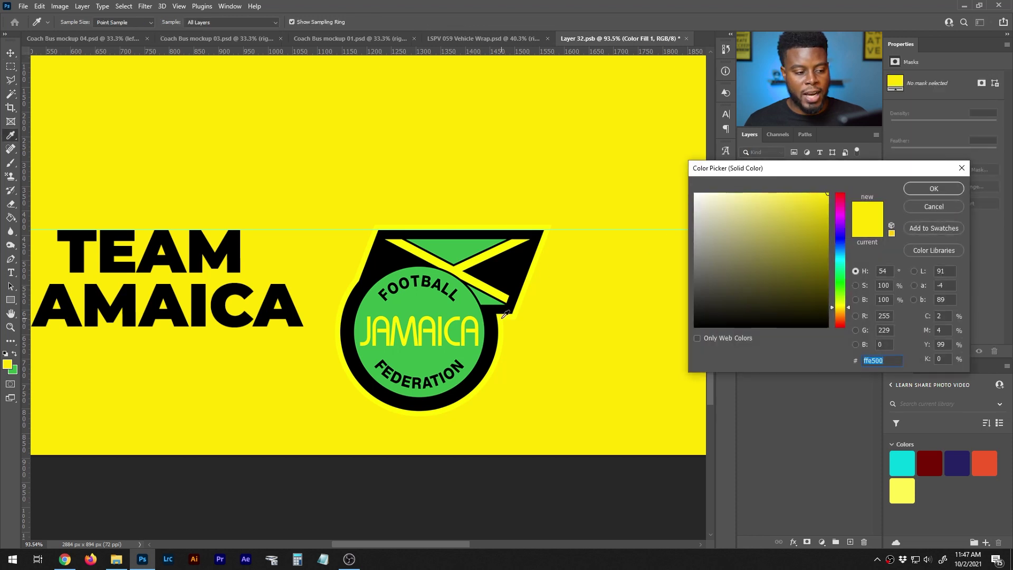
left_click(504, 293)
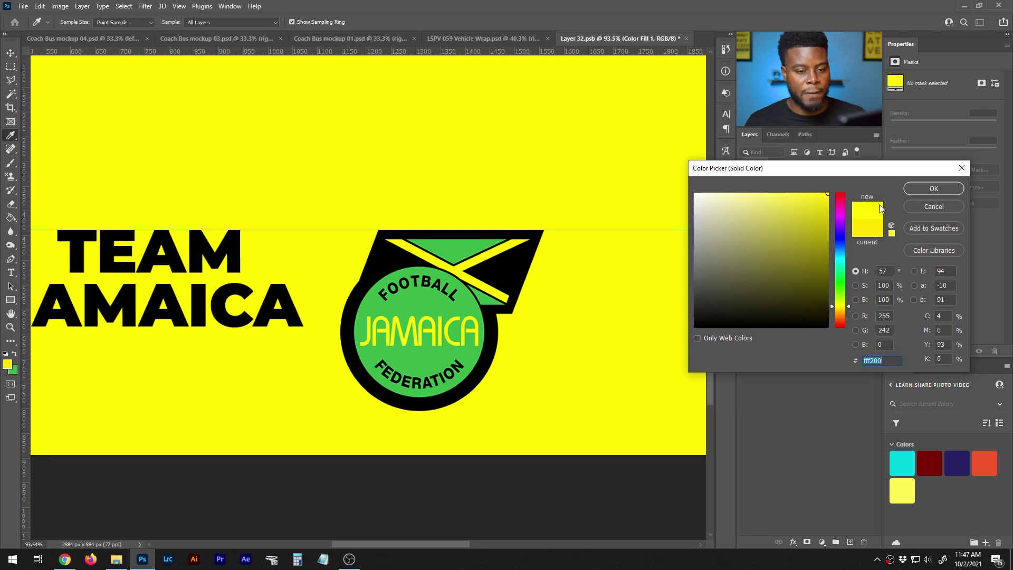
key("Return")
Save the recoloured smart object, inspect the wrap on the bus mockup and return to Layer 32.psb.
scroll(554, 197, "down", 4)
key("ctrl+s")
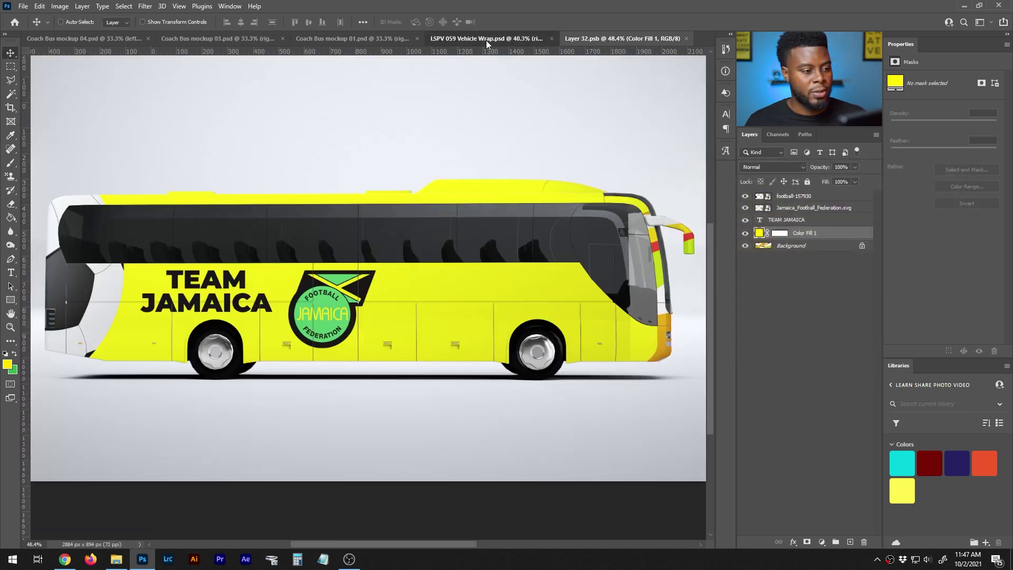
left_click(486, 39)
key("0")
key("0")
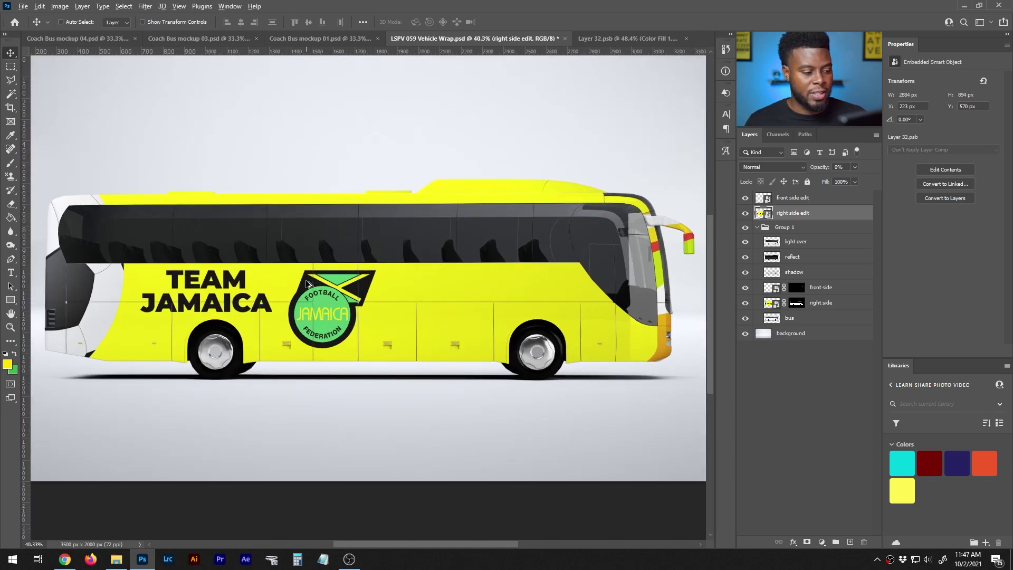
scroll(307, 288, "up", 7)
scroll(307, 287, "down", 6)
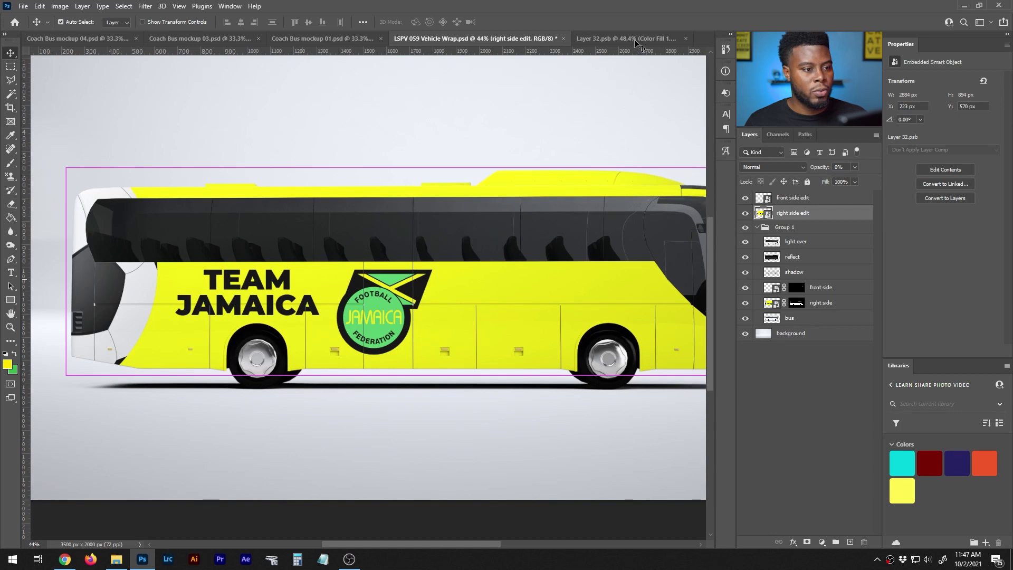
left_click(634, 39)
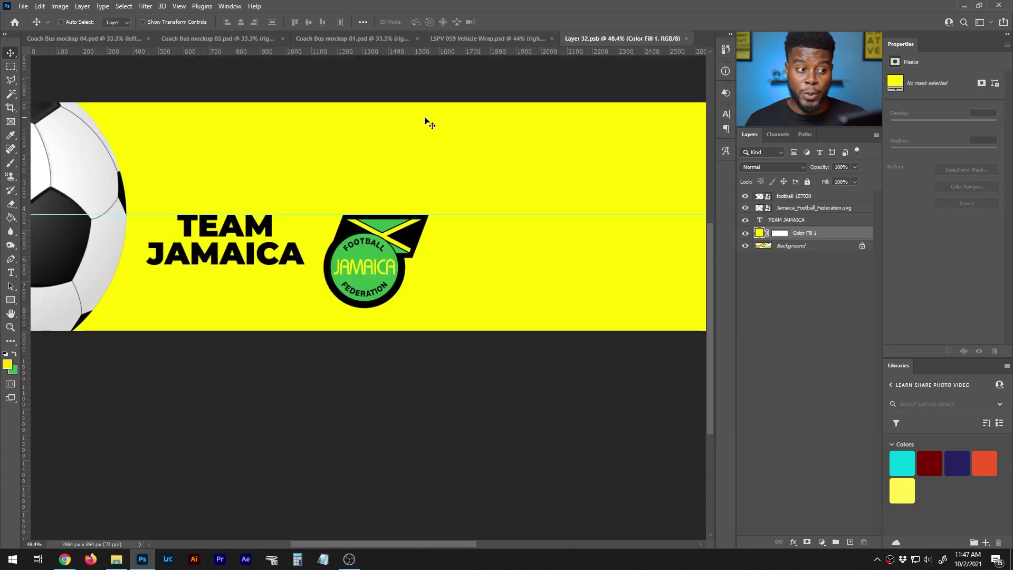
Examine the recoloured Layer 32.psb artwork and the finished yellow side on the LSPV 059 Vehicle Wrap bus mockup.
scroll(390, 219, "up", 3)
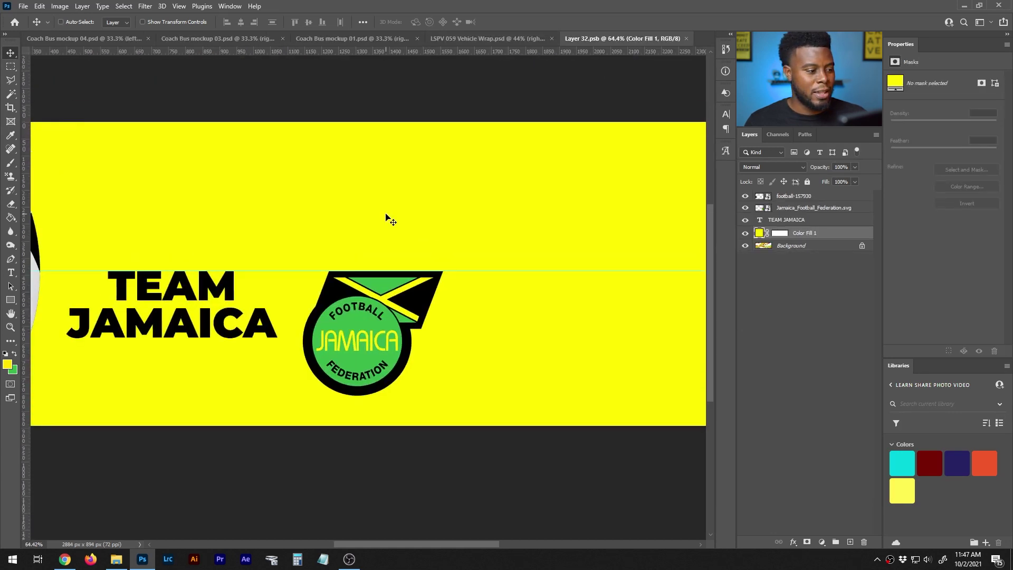
scroll(389, 219, "left", 2)
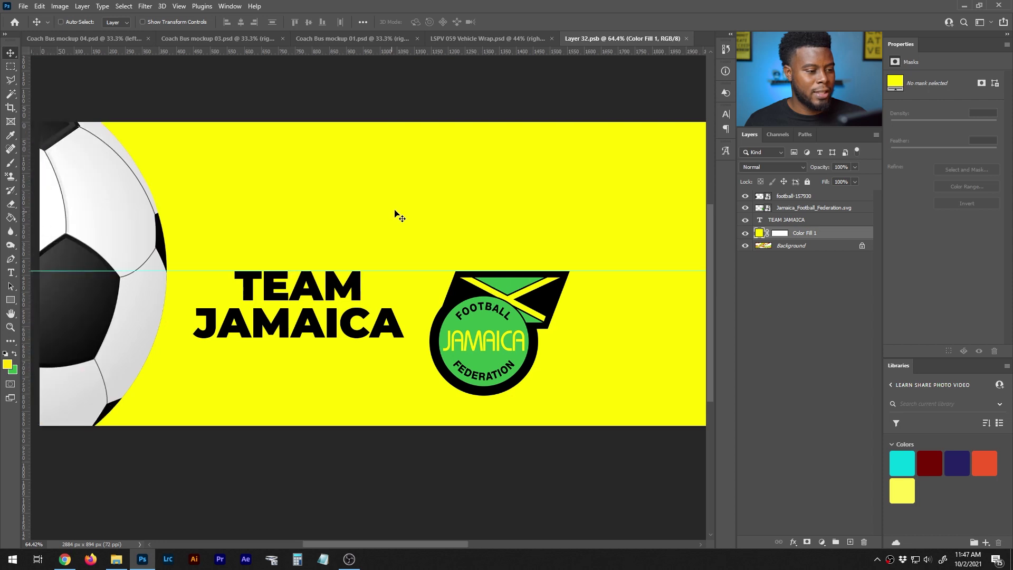
left_click(491, 38)
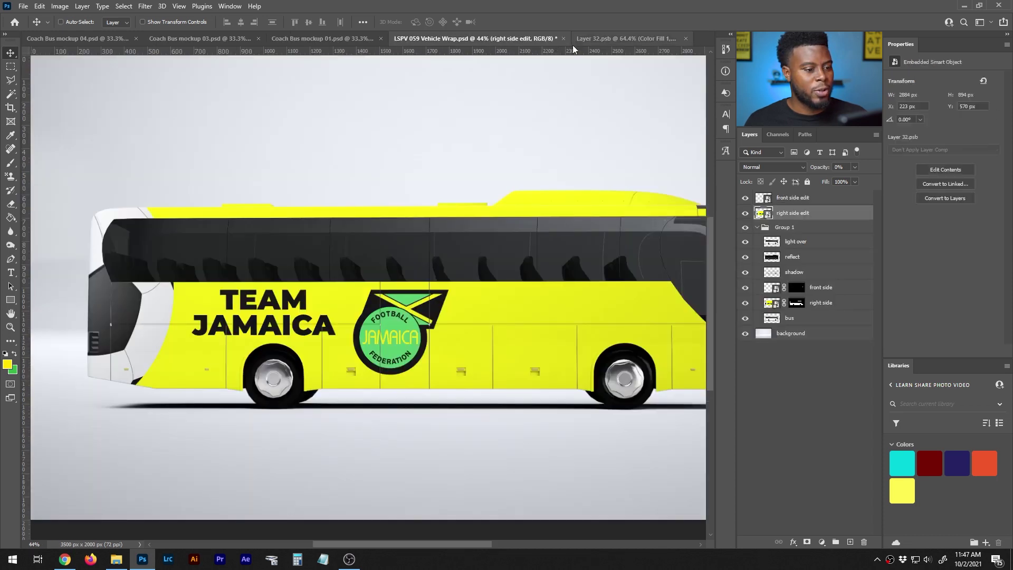
scroll(431, 263, "right", 1)
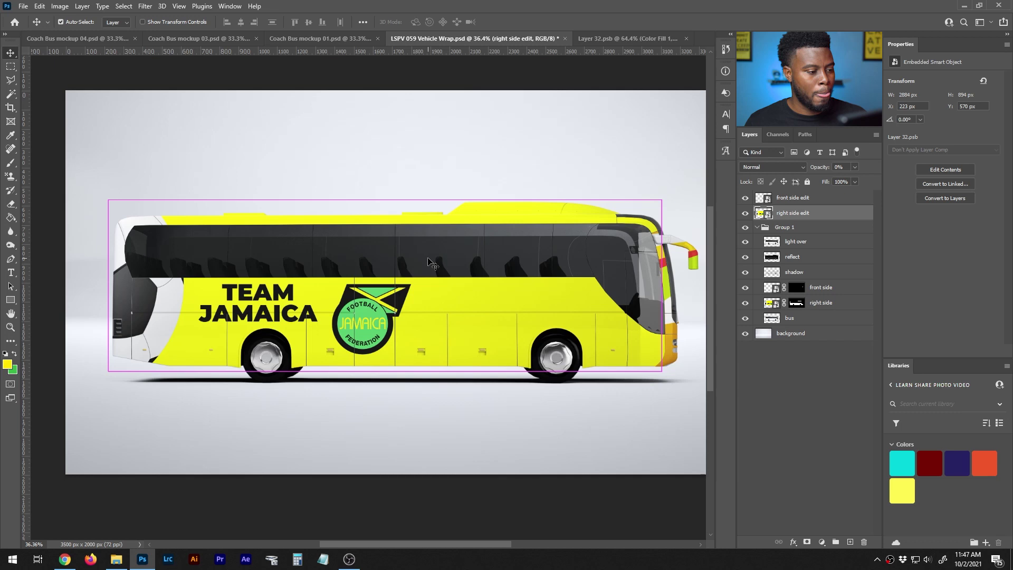
scroll(432, 262, "right", 1)
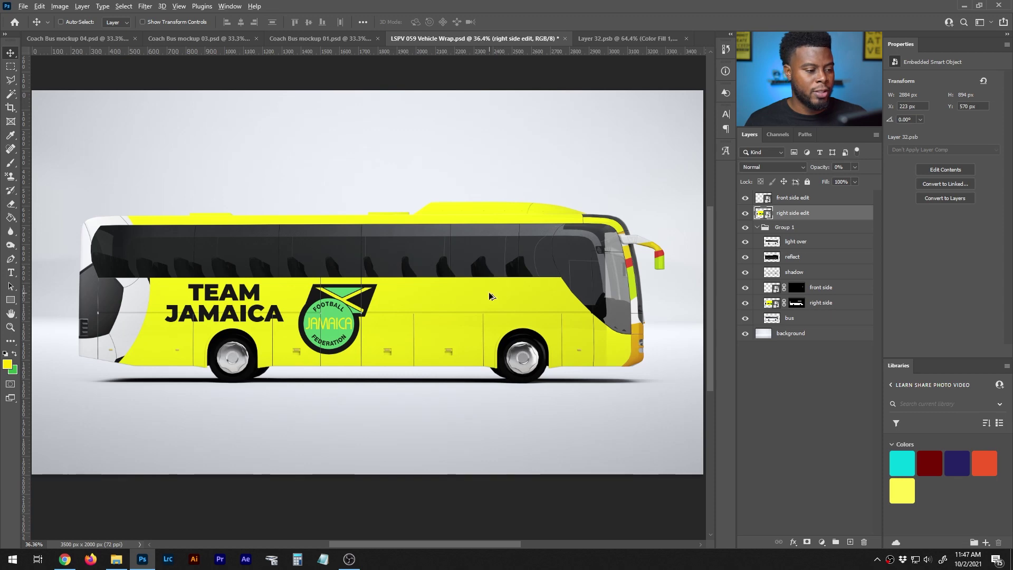
scroll(488, 292, "up", 3)
Place the crossed-arms, number 7 and pink-shirt 1024x1024 goalkeeper photos from the LSPV 059 folder into Layer 32.psb.
left_click(116, 559)
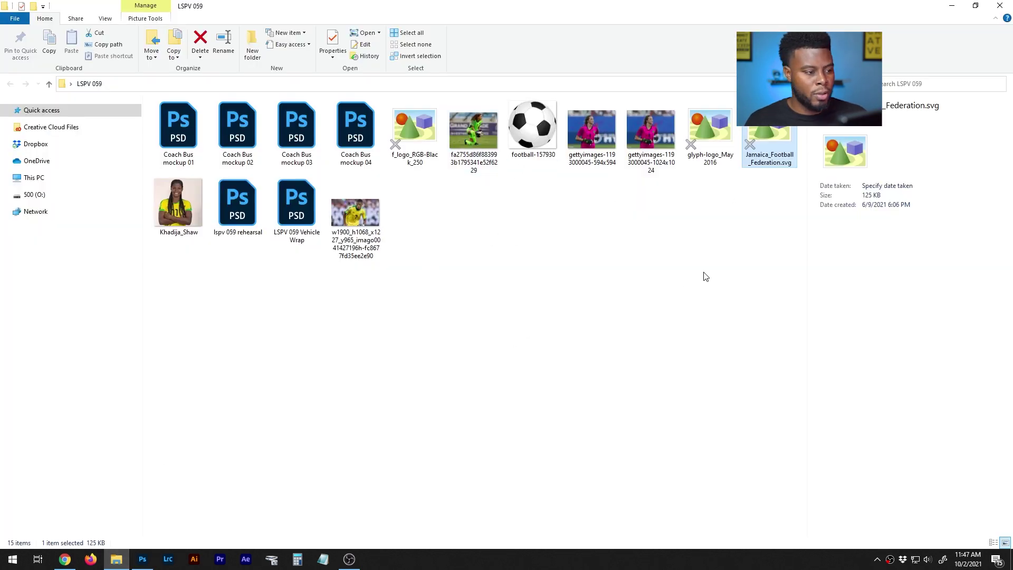
left_click(356, 214)
left_click(179, 206, "ctrl")
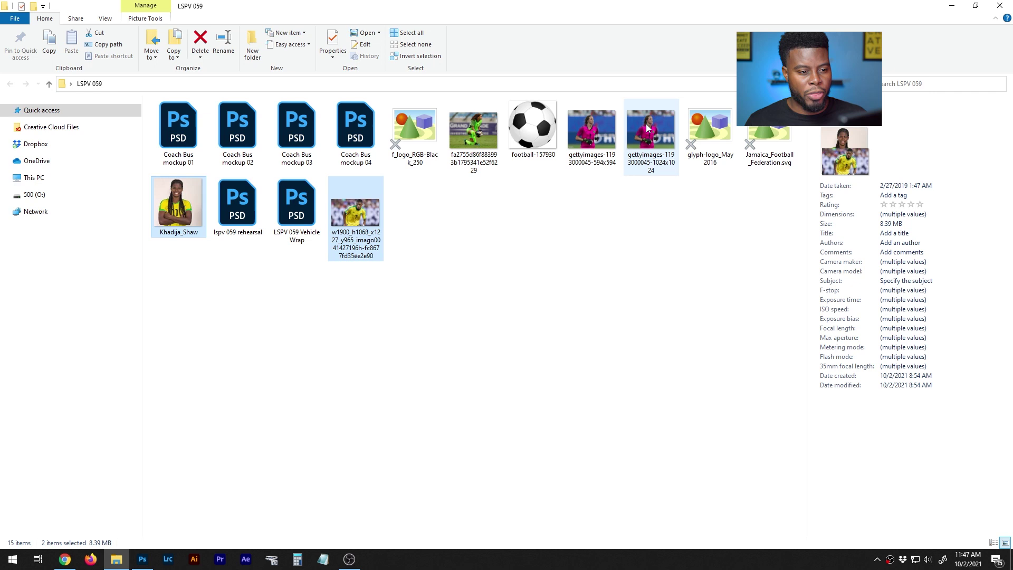
left_click_drag(648, 128, 469, 277)
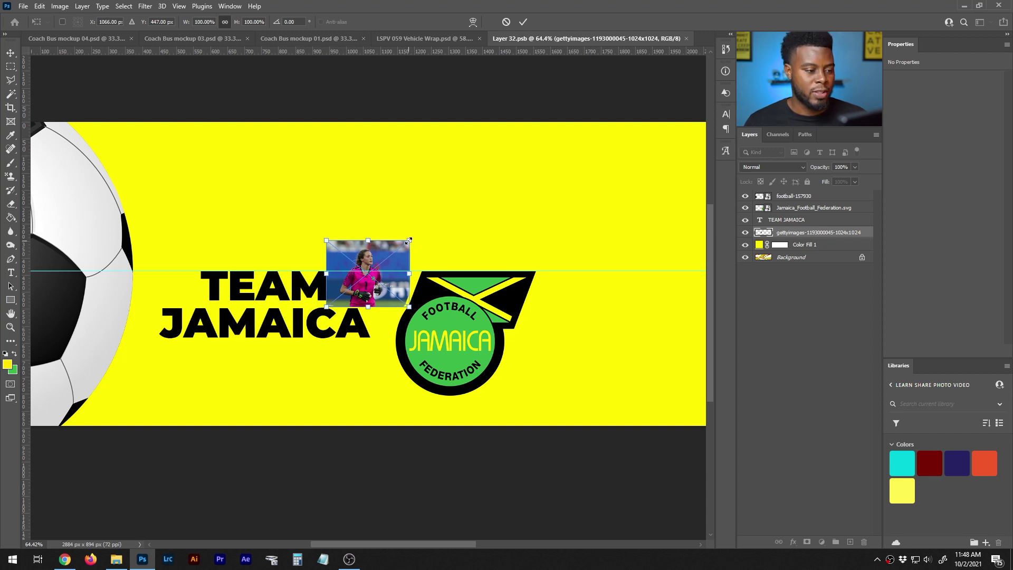
Scale the goalkeeper photo to about 611 × 488 px, the crossed-arms portrait to 760 × 760 px and the number 7 photo to 1170 × 658 px.
left_click_drag(410, 240, 537, 146)
key("Return")
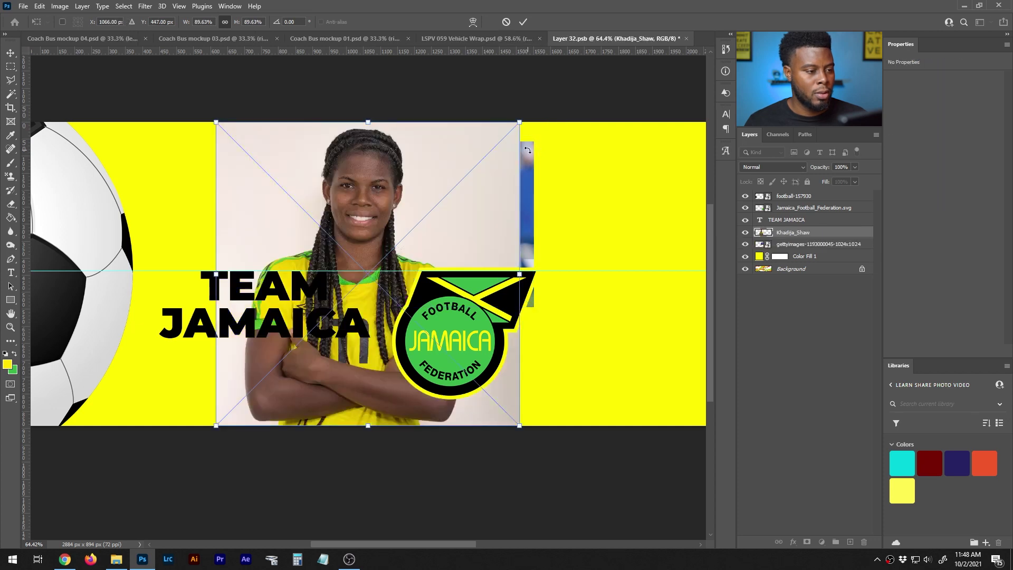
left_click_drag(519, 123, 474, 168)
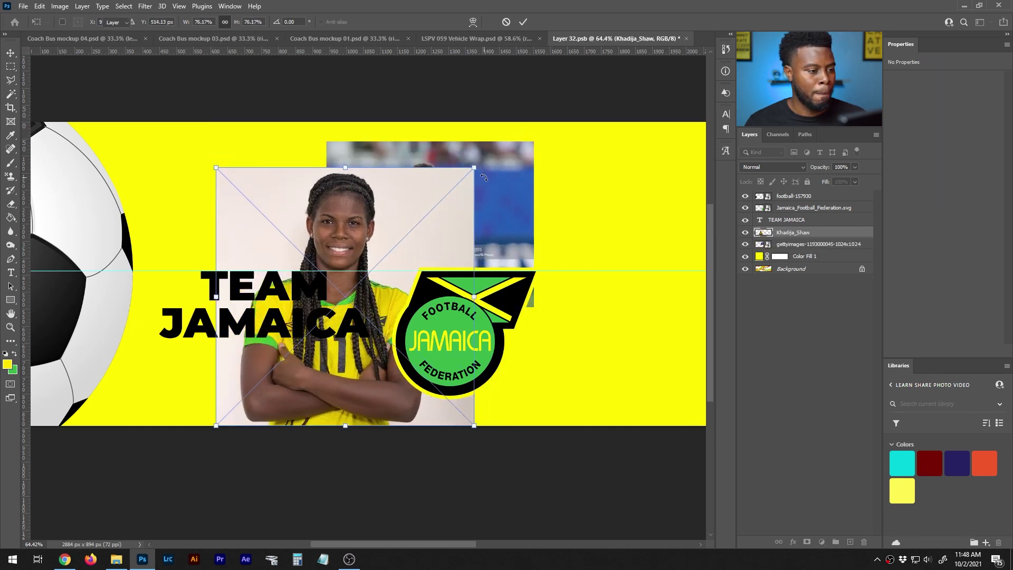
key("Return")
left_click_drag(633, 117, 495, 200)
key("Return")
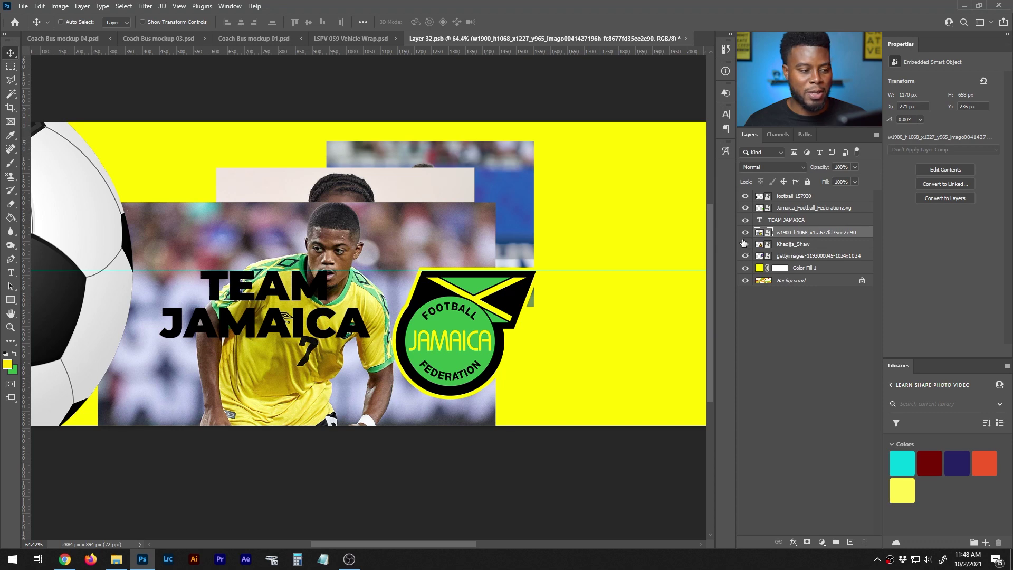
Move each of the three player photos further right on the wrap and hide its layer.
left_click_drag(393, 234, 620, 169)
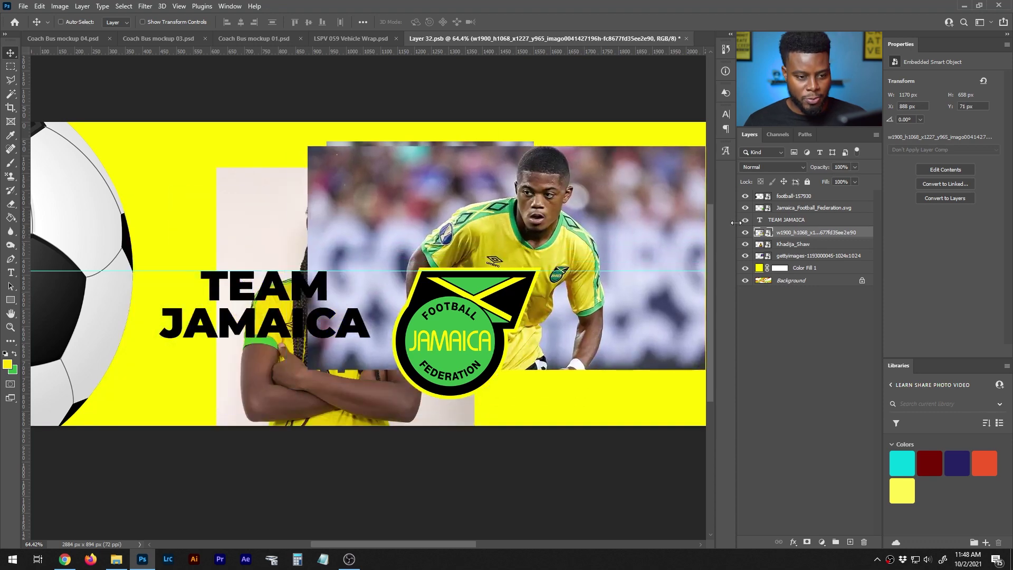
left_click(745, 233)
left_click(433, 245, "ctrl")
left_click_drag(433, 245, 647, 228)
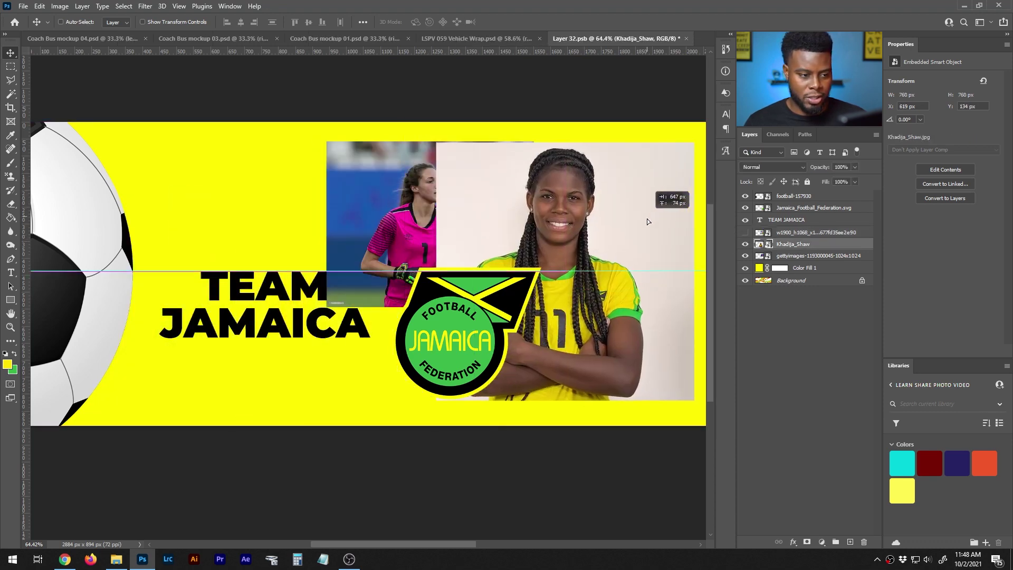
left_click(745, 243)
left_click(788, 256)
left_click_drag(501, 210, 656, 215)
left_click(745, 255)
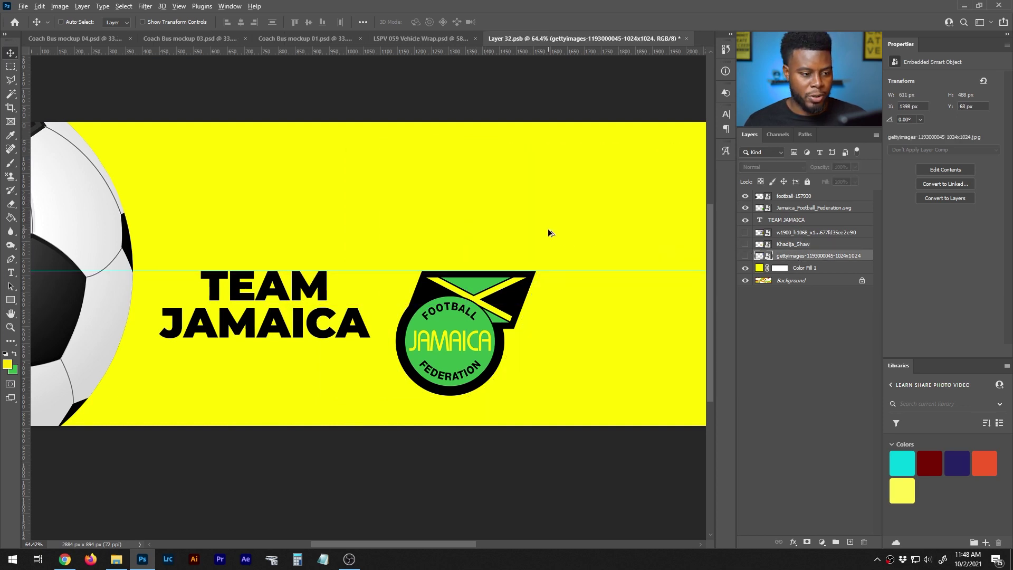
Show the number 7 player photo again and move it right of the federation logo, to about X 1340 px, Y 196 px.
scroll(548, 229, "up", 1)
scroll(397, 544, "right", 1)
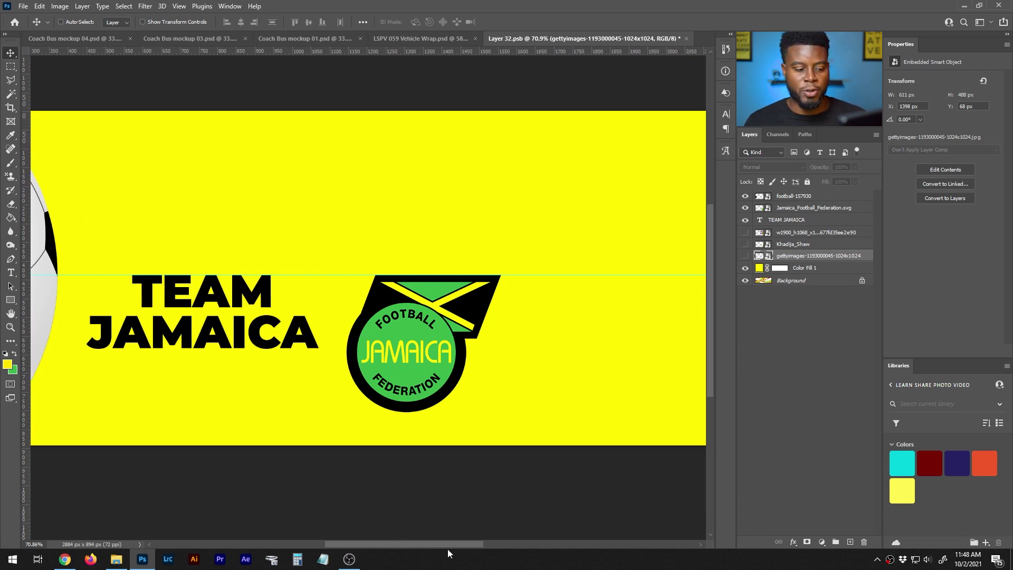
left_click_drag(442, 543, 491, 543)
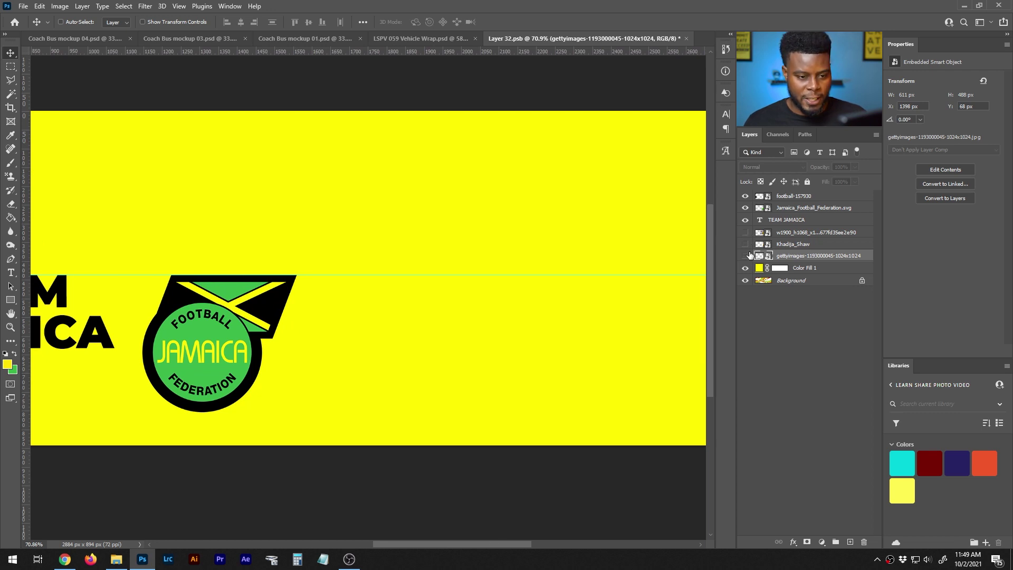
left_click(746, 233)
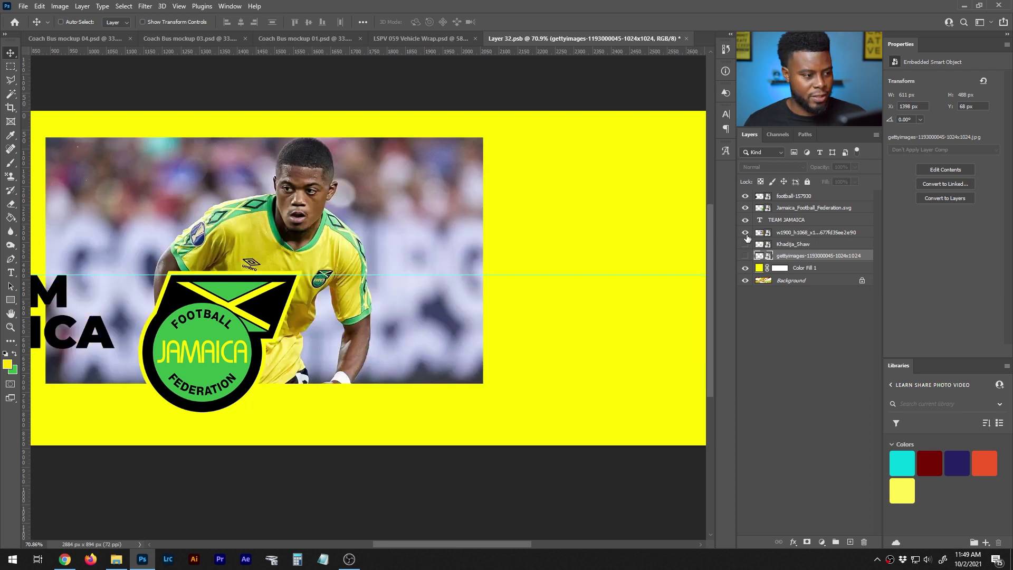
left_click(781, 233)
left_click_drag(286, 196, 454, 239)
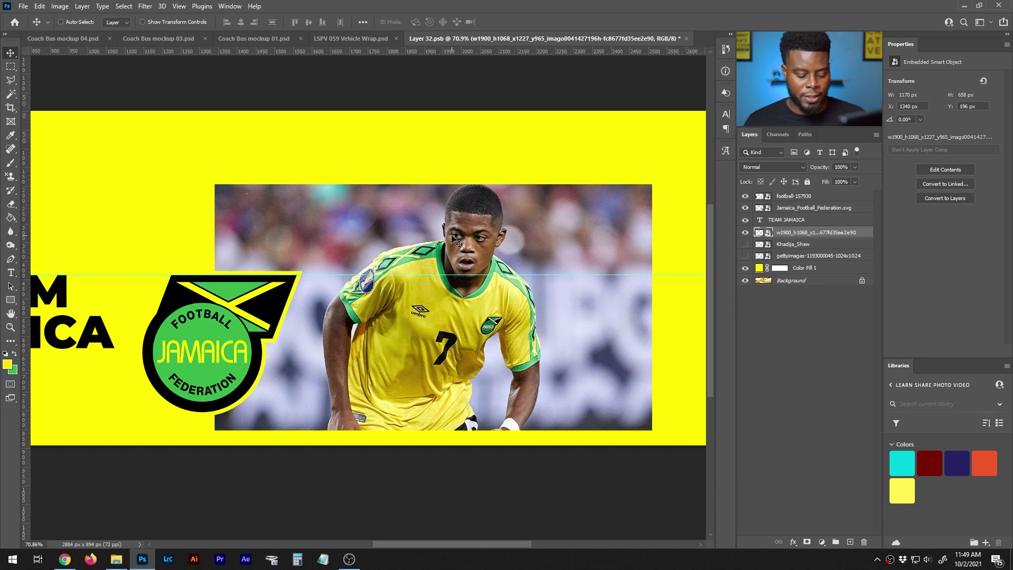
Select the number 7 player in the photo with Select Subject and check the selection edges up close.
key("w")
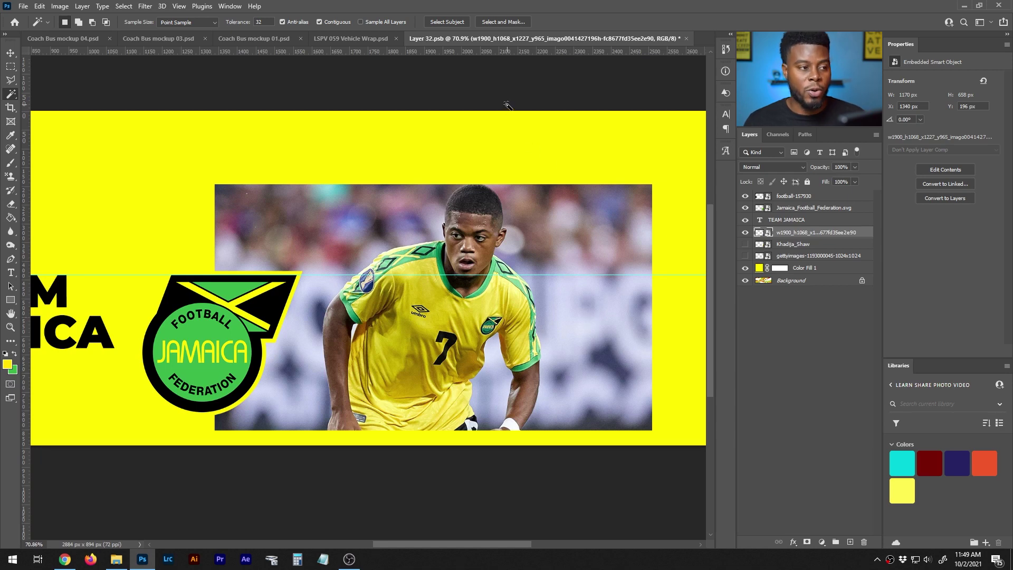
left_click(448, 25)
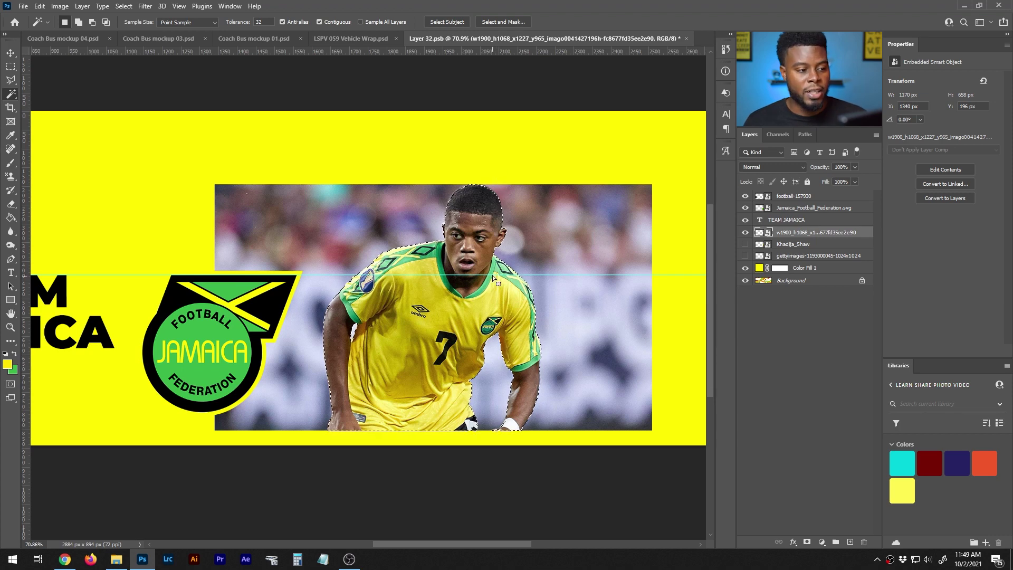
scroll(474, 304, "up", 4)
left_click_drag(474, 304, 475, 278)
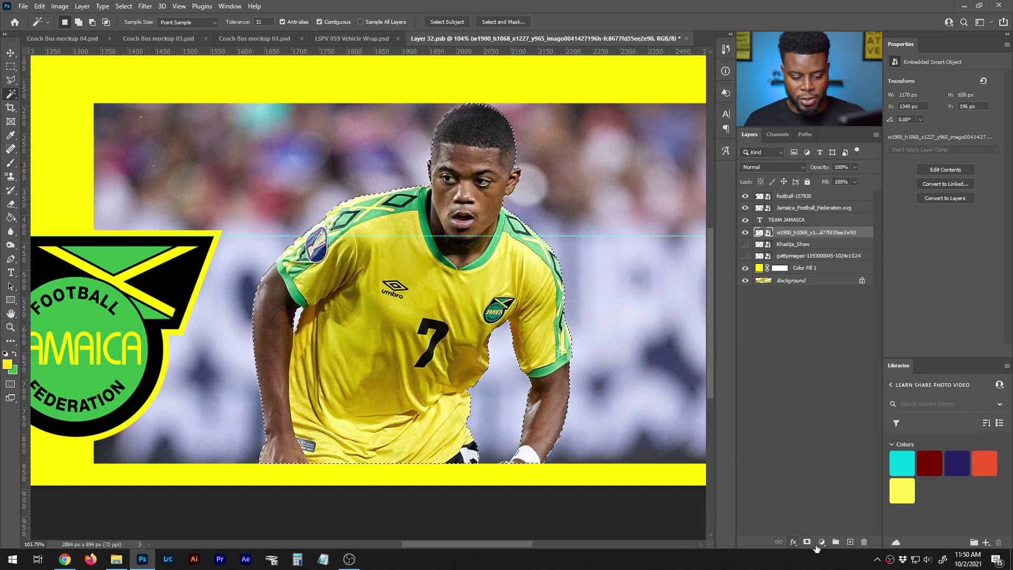
Add a Reveal Selection layer mask to the number 7 photo to remove its stadium background.
key("v")
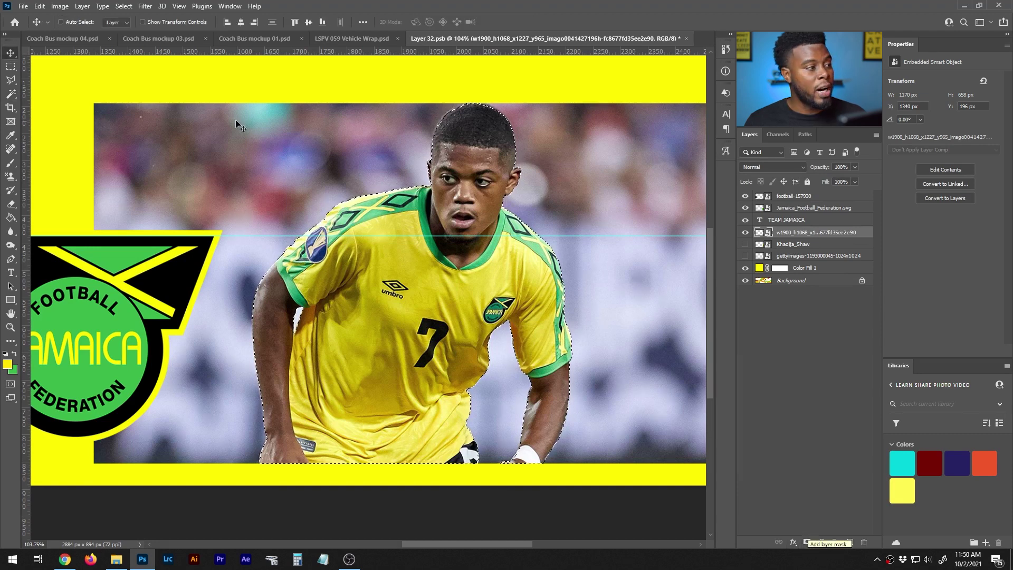
left_click(82, 6)
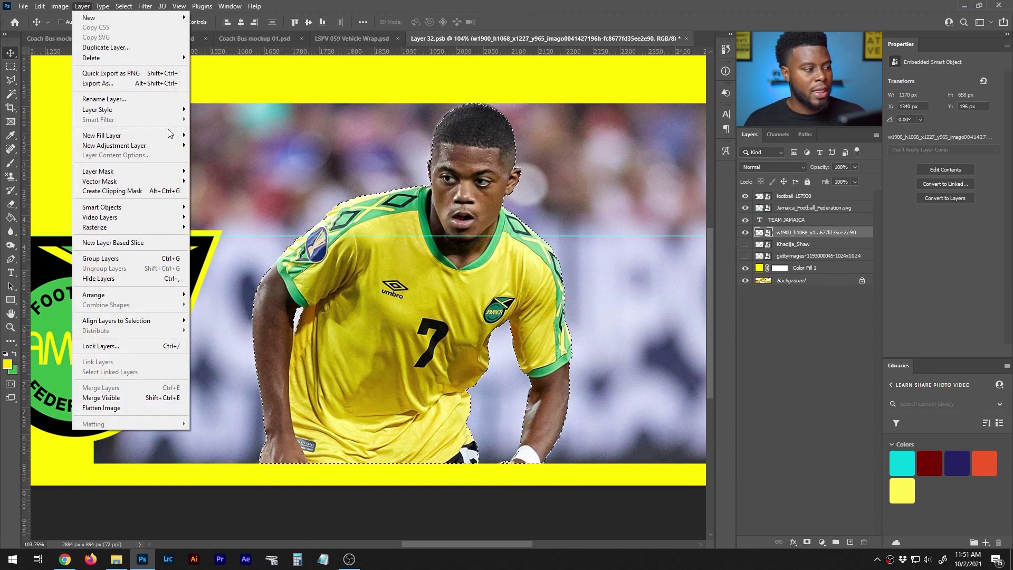
mouse_move(173, 176)
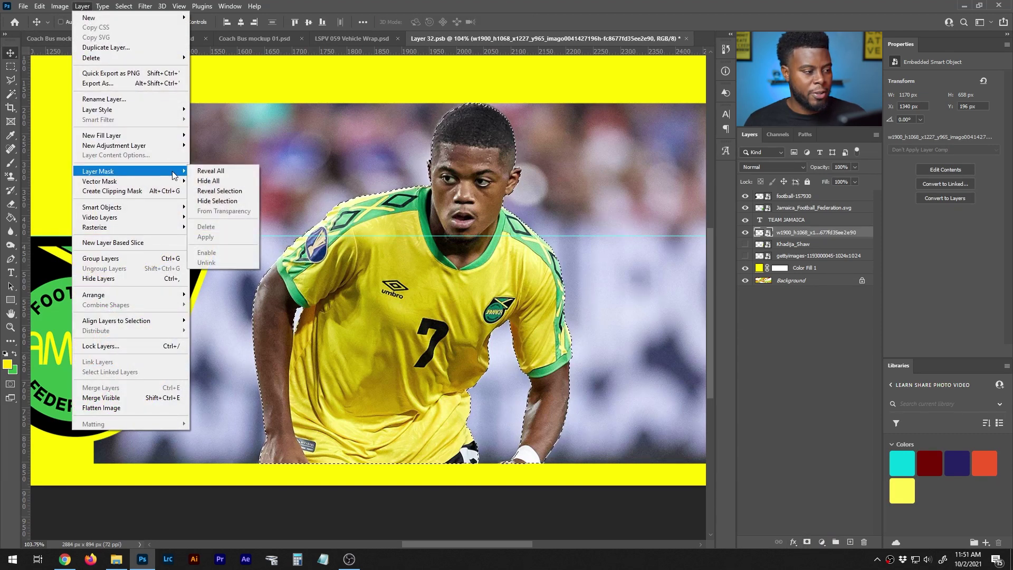
left_click(240, 191)
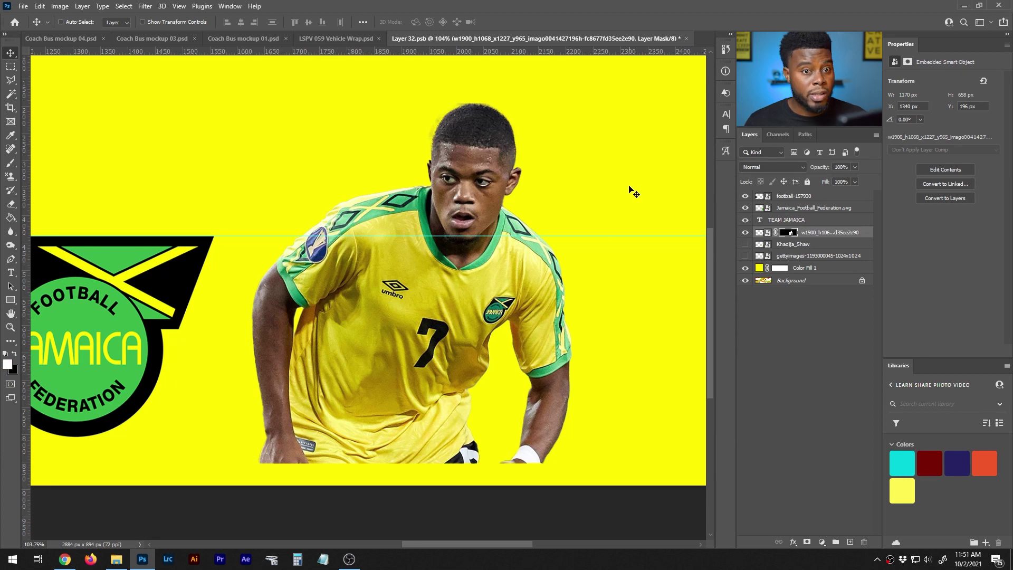
Switch the layer thumbnails to Medium Thumbnails and toggle the masked player layer's visibility to inspect the cutout.
left_click(745, 233)
left_click(746, 233)
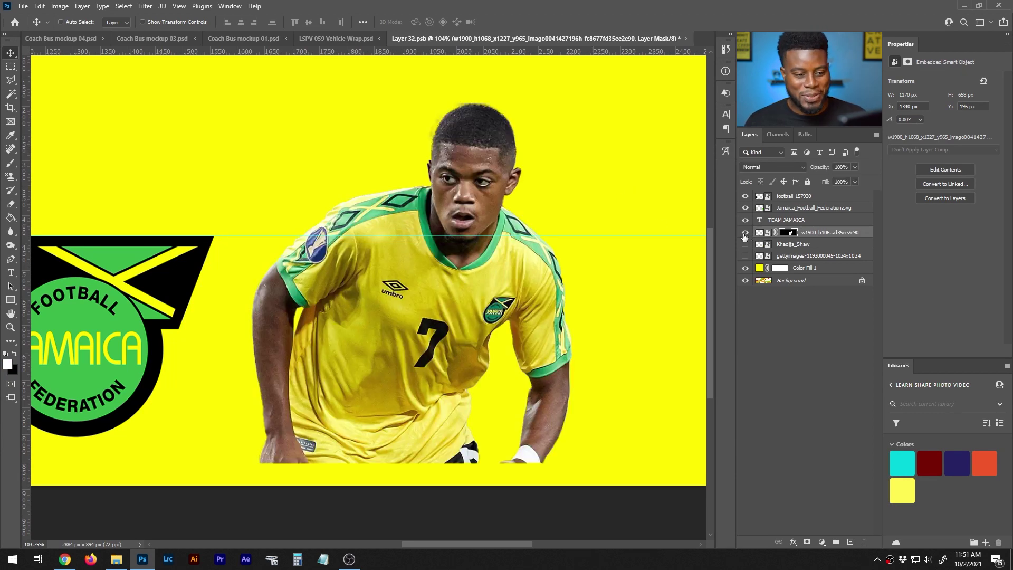
left_click(745, 233)
left_click(745, 233)
right_click(781, 356)
left_click(799, 378)
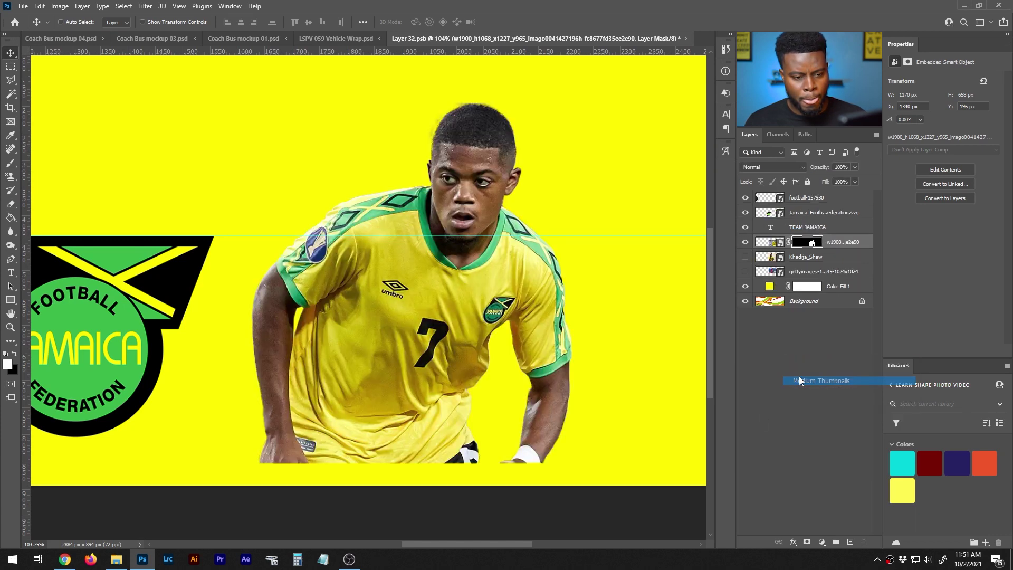
left_click(745, 241)
left_click(745, 241)
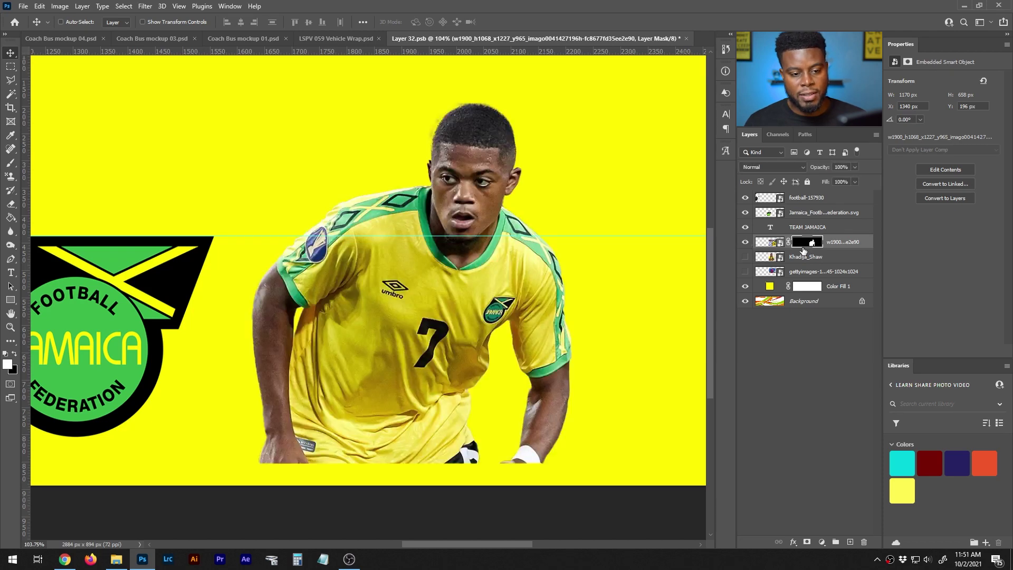
Select the number 7 player's layer mask and hide Color Fill 1 to inspect the cutout around the head against the Background layer.
left_click(807, 244)
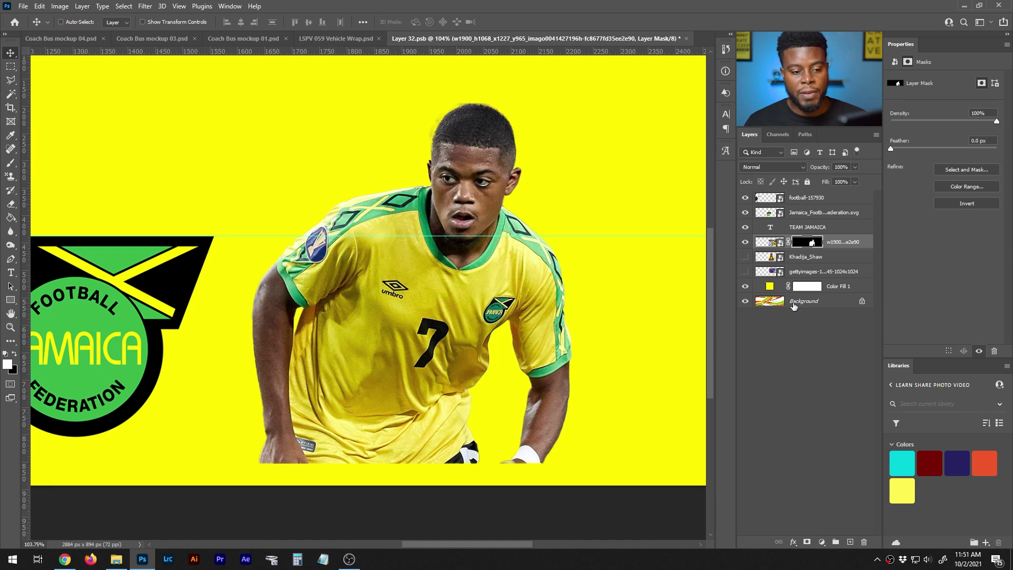
left_click(745, 288)
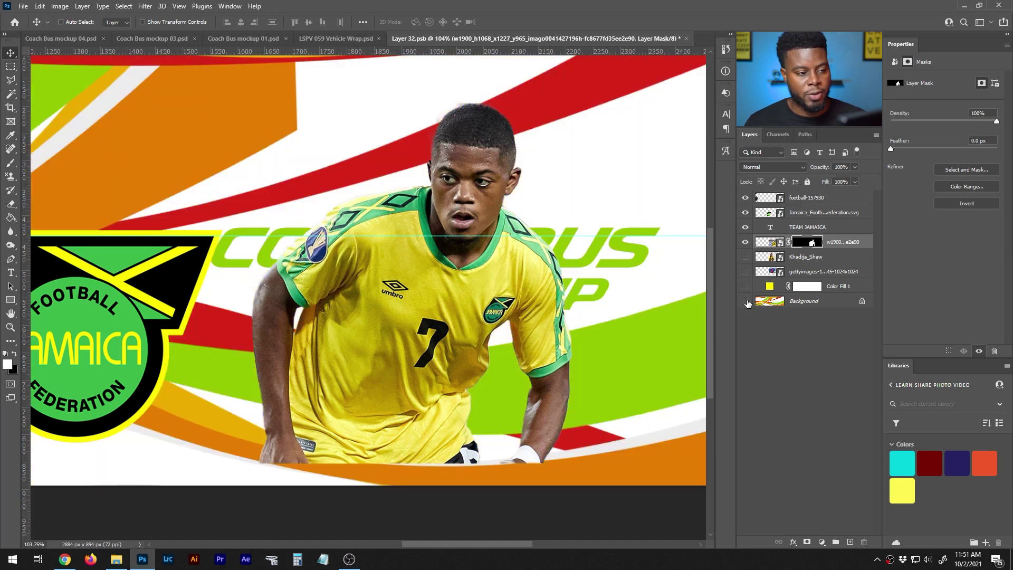
left_click(745, 301)
left_click(745, 288)
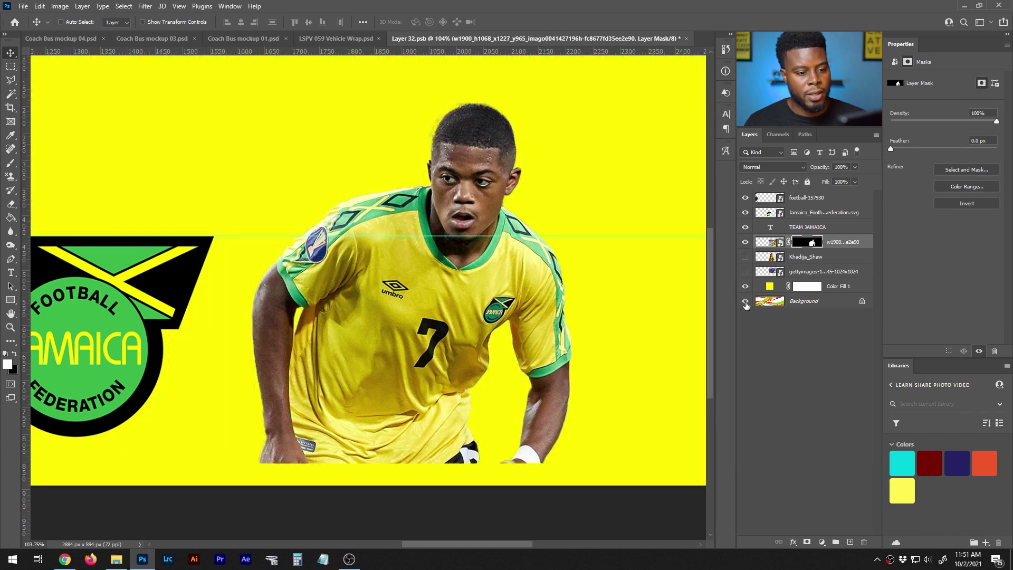
left_click(745, 287)
left_click_drag(490, 139, 533, 196)
scroll(528, 182, "up", 3)
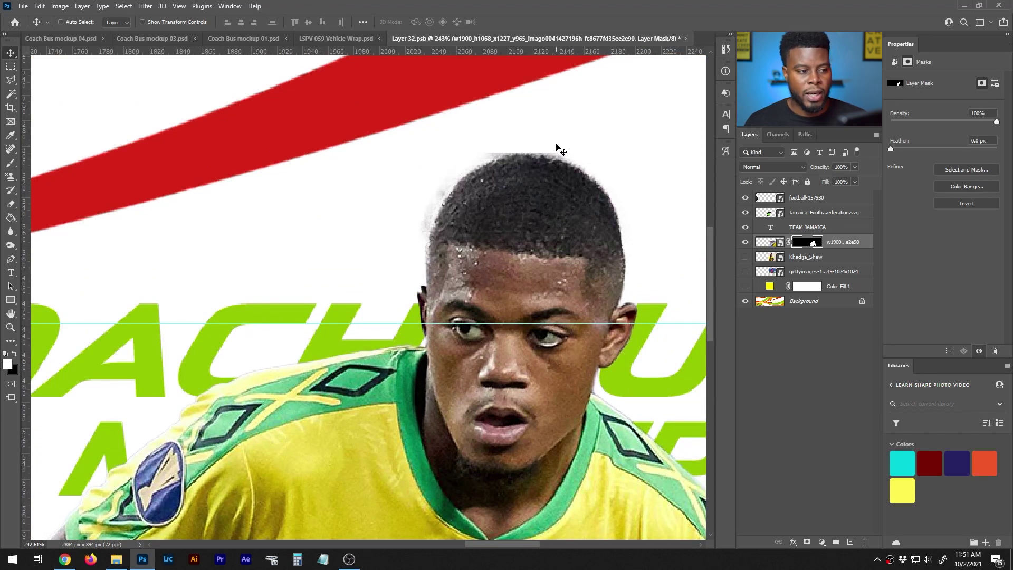
Set the Eraser to 100% hardness and reduce its brush size to 30 px for cleaning the player's mask.
key("e")
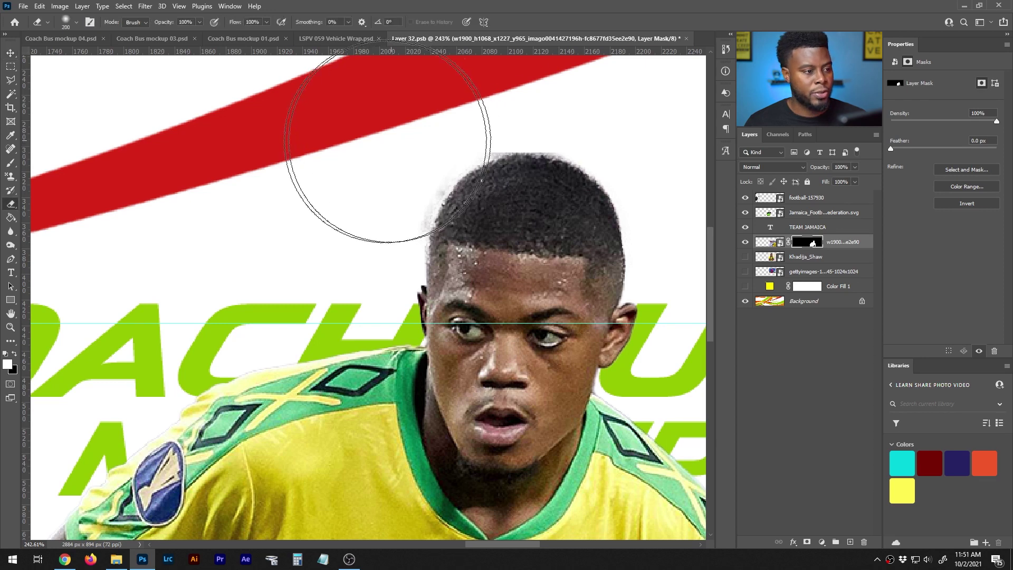
right_click(296, 172)
left_click_drag(368, 214, 572, 4)
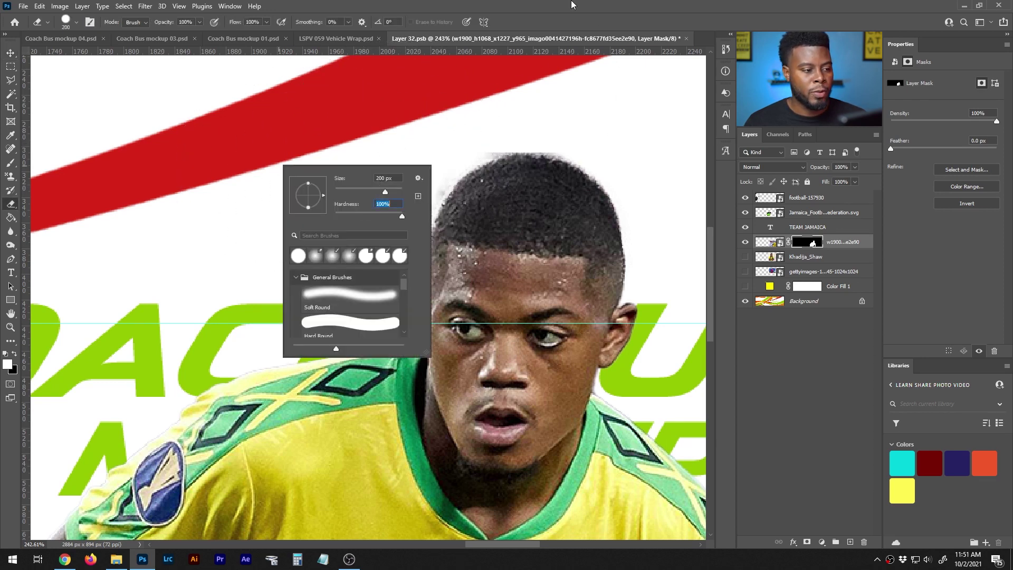
key("Return")
key("bracketleft")
key("bracketleft")
key("bracketleft")
key("bracketleft")
key("bracketleft")
key("bracketleft")
key("bracketleft")
key("bracketleft")
key("bracketleft")
key("bracketleft")
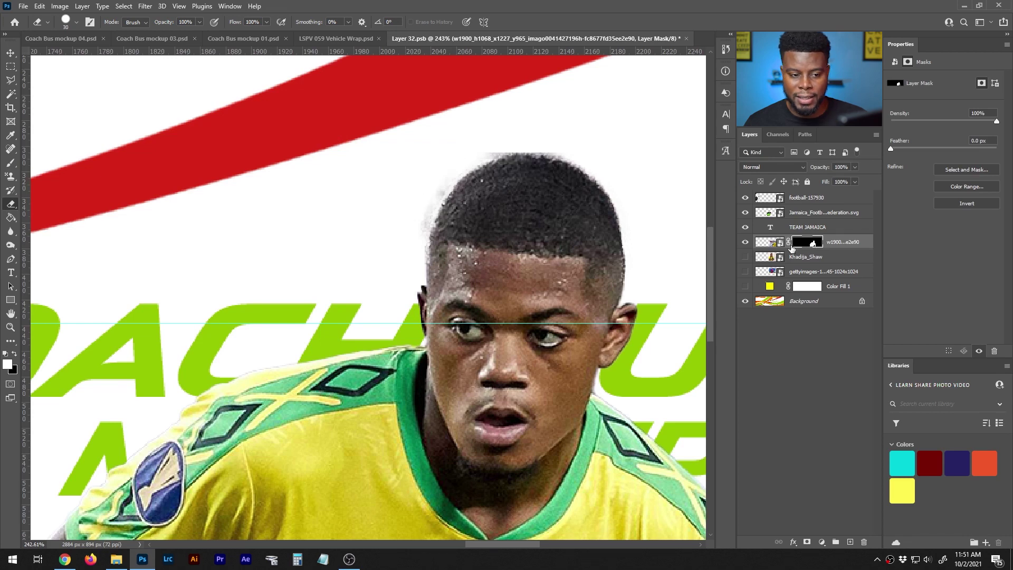
Move the number 7 player cutout up toward the logo, show Color Fill 1 and hide the Background layer.
left_click(773, 246)
left_click(813, 245)
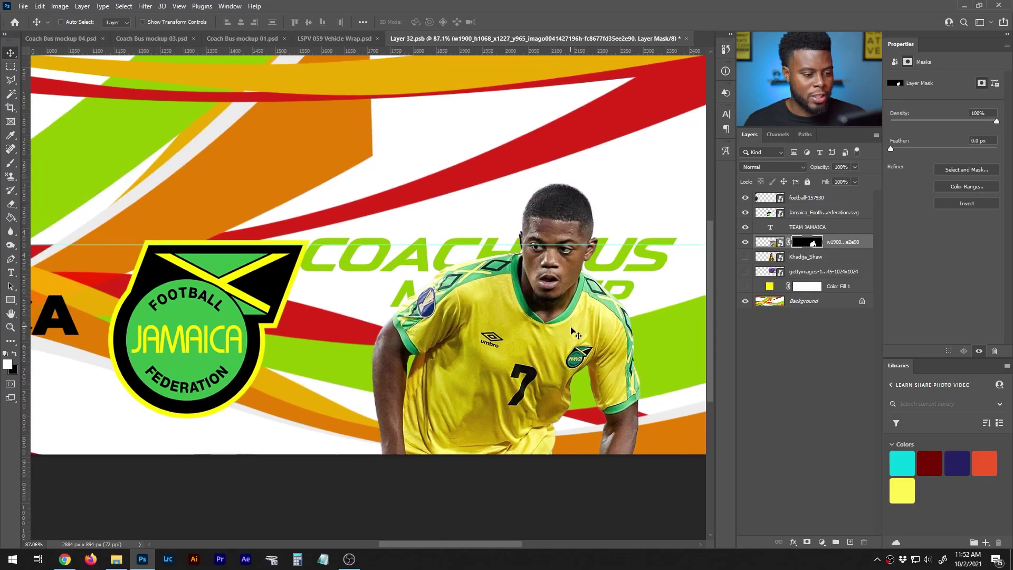
left_click_drag(571, 331, 542, 286)
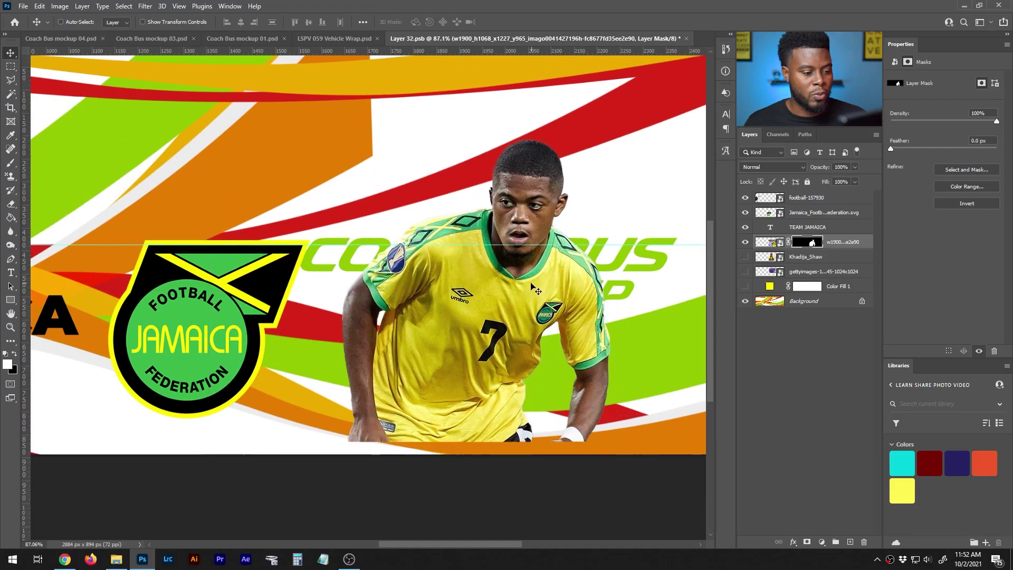
left_click(744, 286)
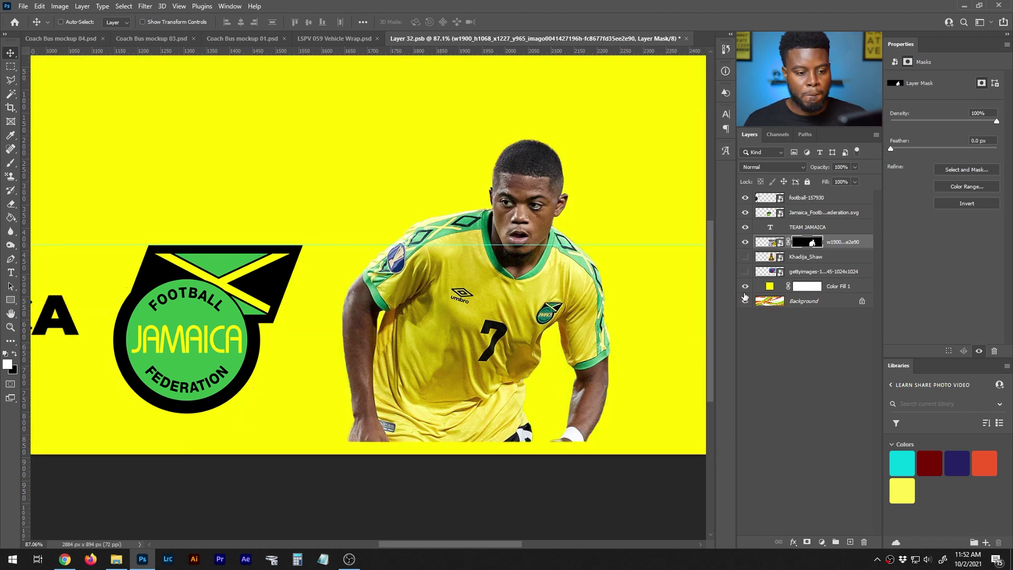
left_click(745, 301)
Lower the number 7 player beside the logo so his torso runs off the canvas, save, and check the LSPV 059 Vehicle Wrap mockup.
scroll(551, 295, "down", 5)
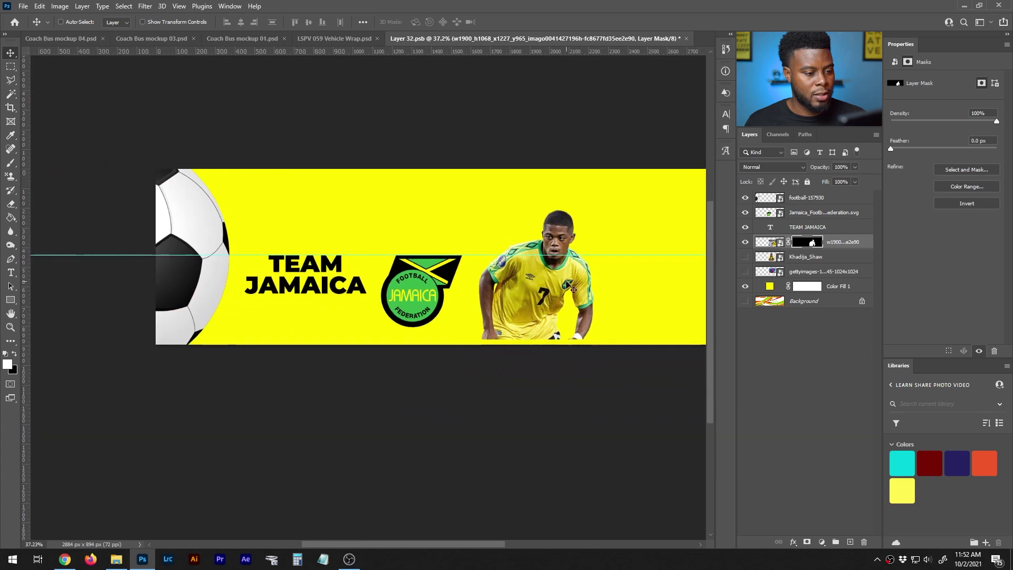
scroll(551, 296, "up", 4)
left_click_drag(569, 273, 482, 324)
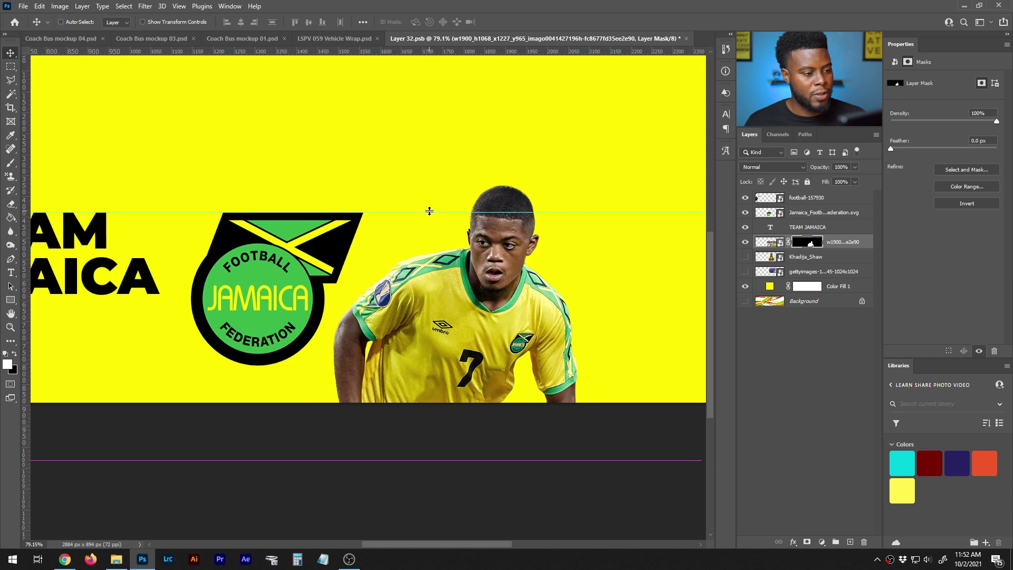
left_click(511, 235)
left_click_drag(511, 235, 509, 256)
key("ctrl+s")
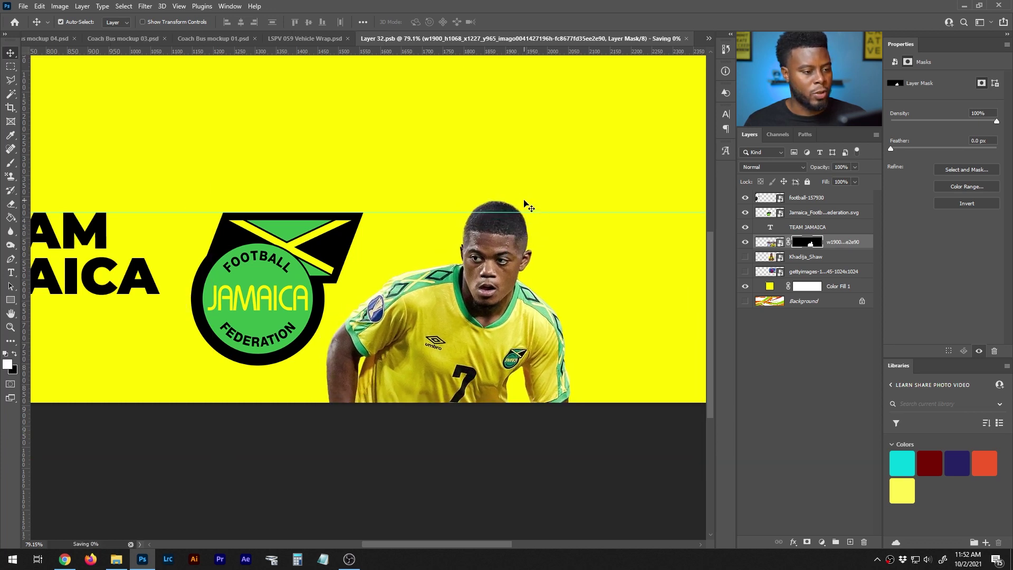
left_click(323, 39)
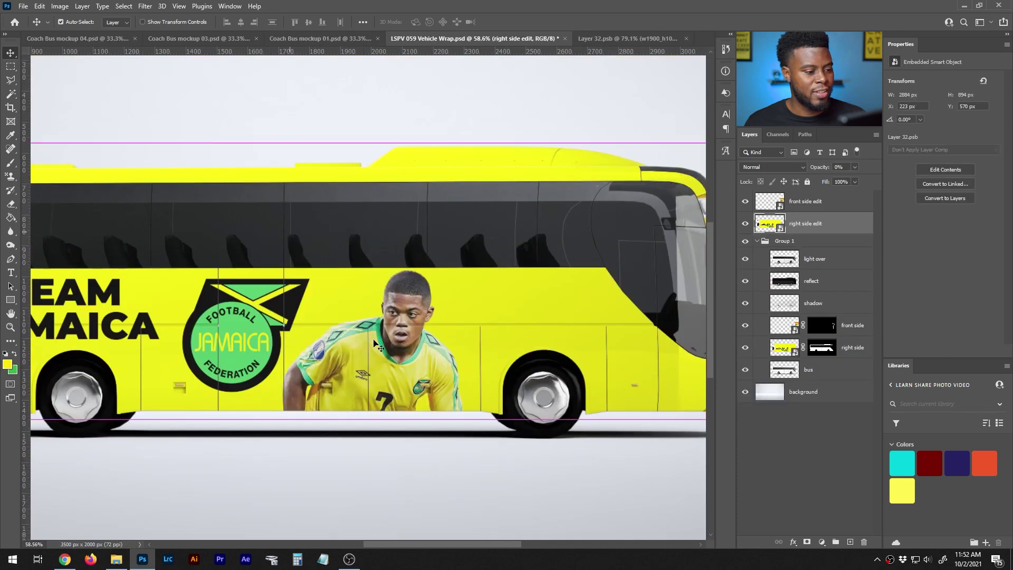
scroll(376, 344, "up", 2)
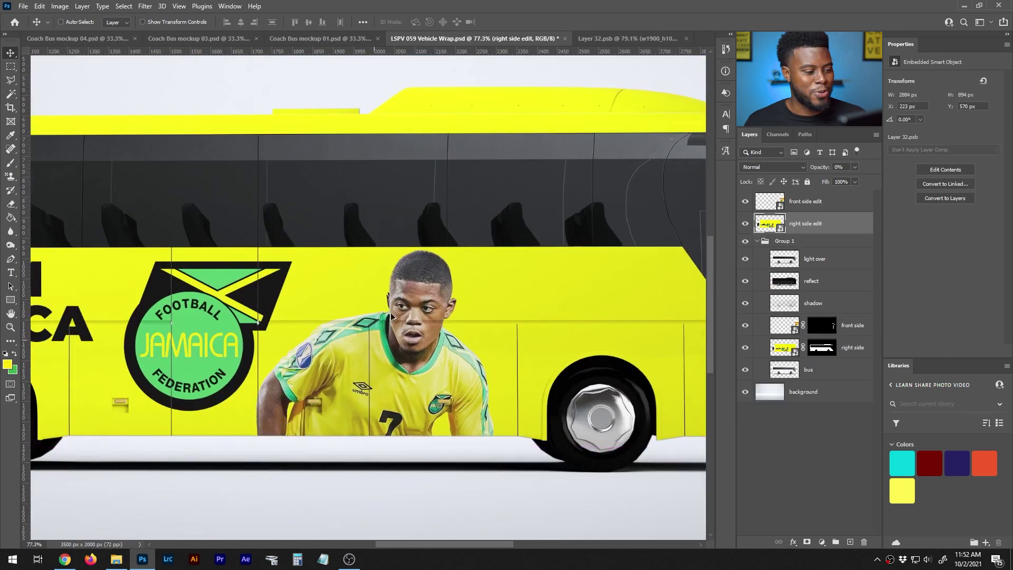
In Layer 32.psb, enlarge the number 7 player to 1279 x 719 px, reposition him with his head near the guide, and save.
left_click(612, 39)
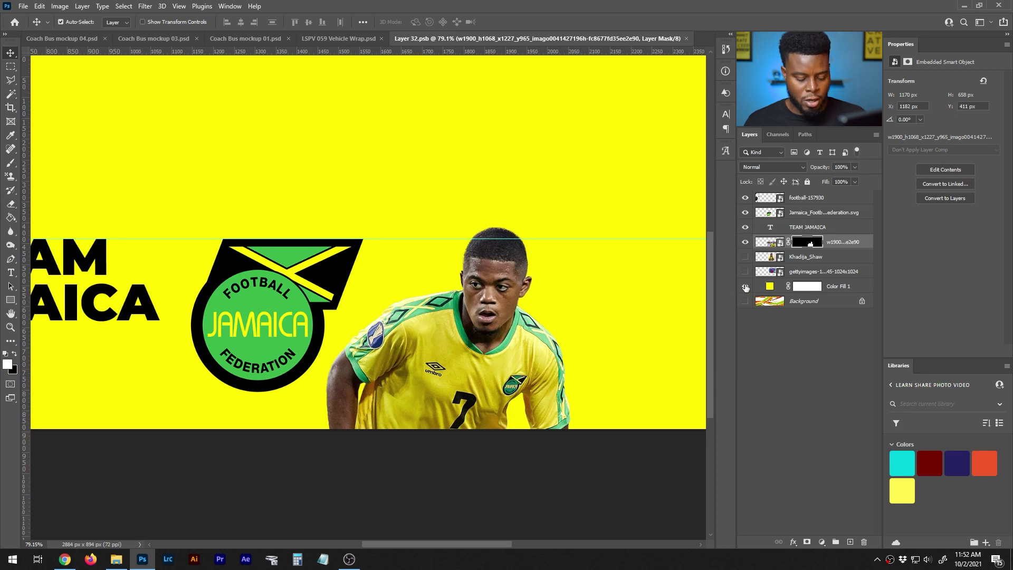
key("ctrl+t")
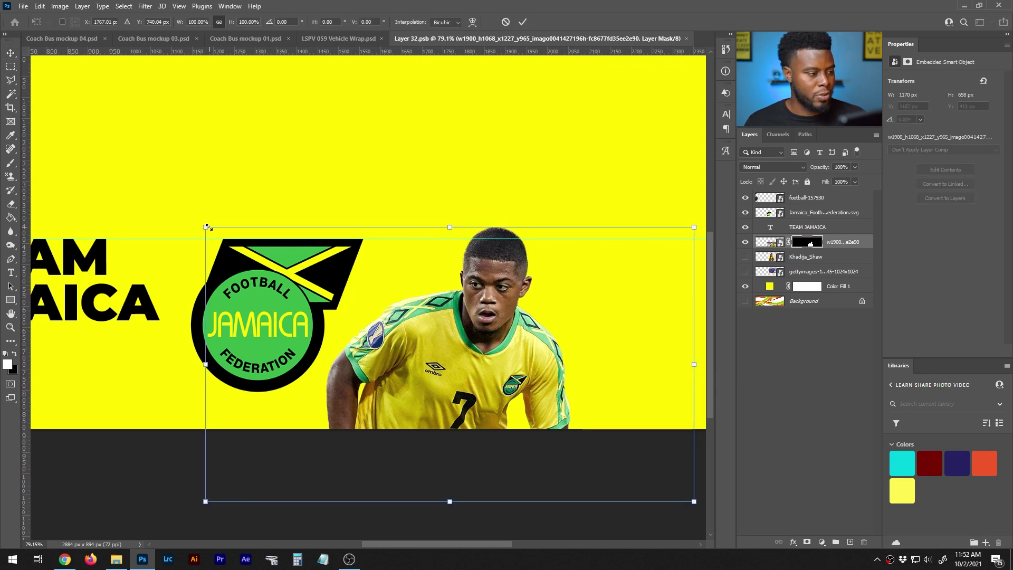
left_click_drag(207, 226, 159, 201)
left_click_drag(496, 305, 511, 333)
key("Return")
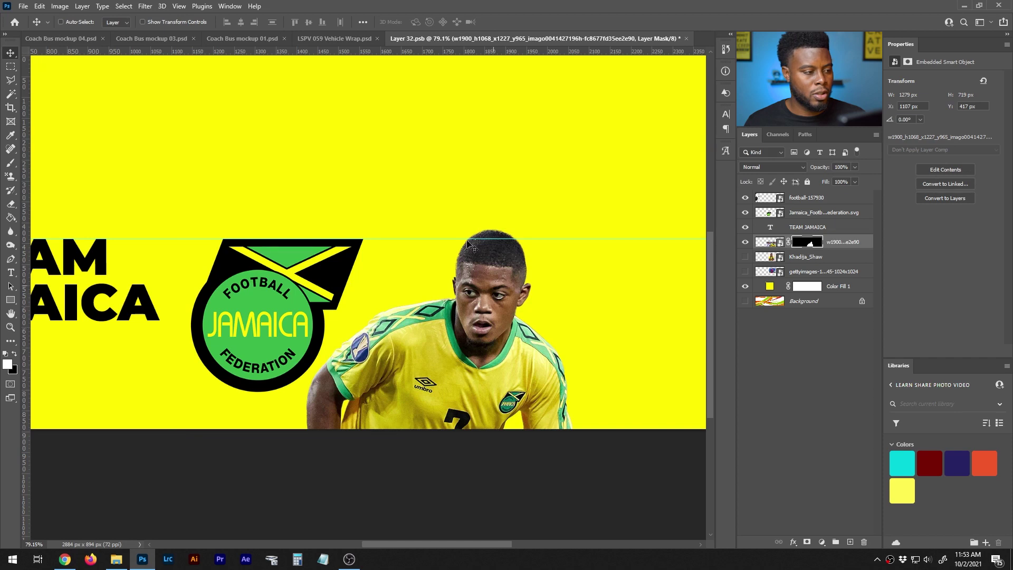
Examine the enlarged player's placement and his spacing from the logo on the bus in the LSPV 059 Vehicle Wrap mockup.
left_click(304, 42)
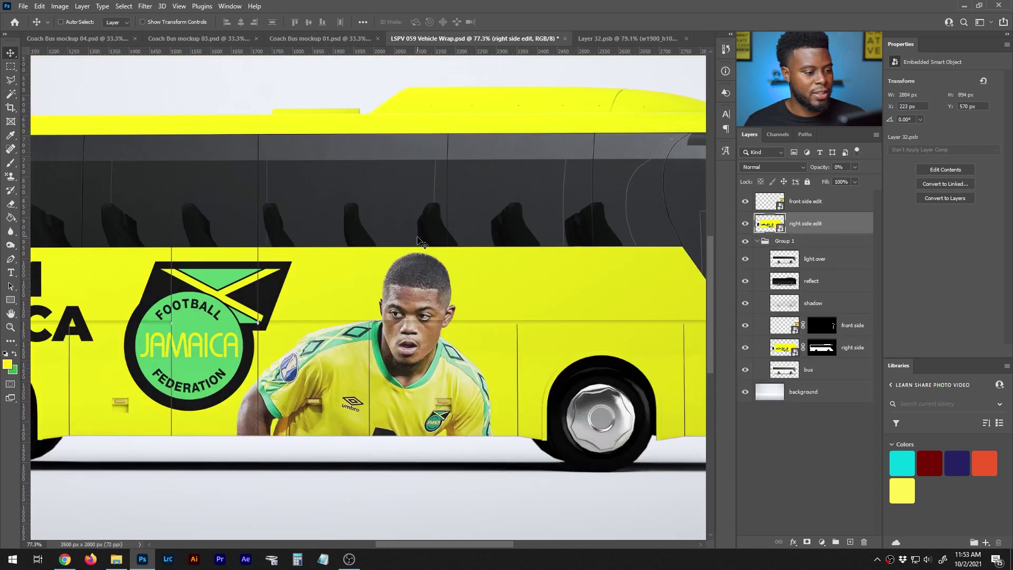
scroll(419, 251, "down", 2)
scroll(413, 304, "up", 1)
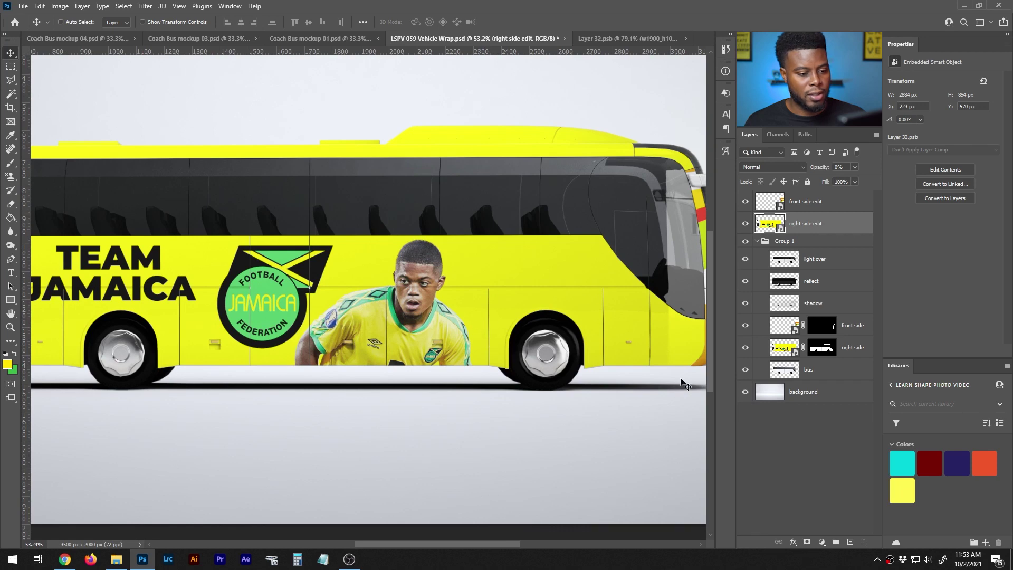
scroll(501, 271, "down", 2)
scroll(498, 268, "up", 2)
scroll(497, 267, "down", 1)
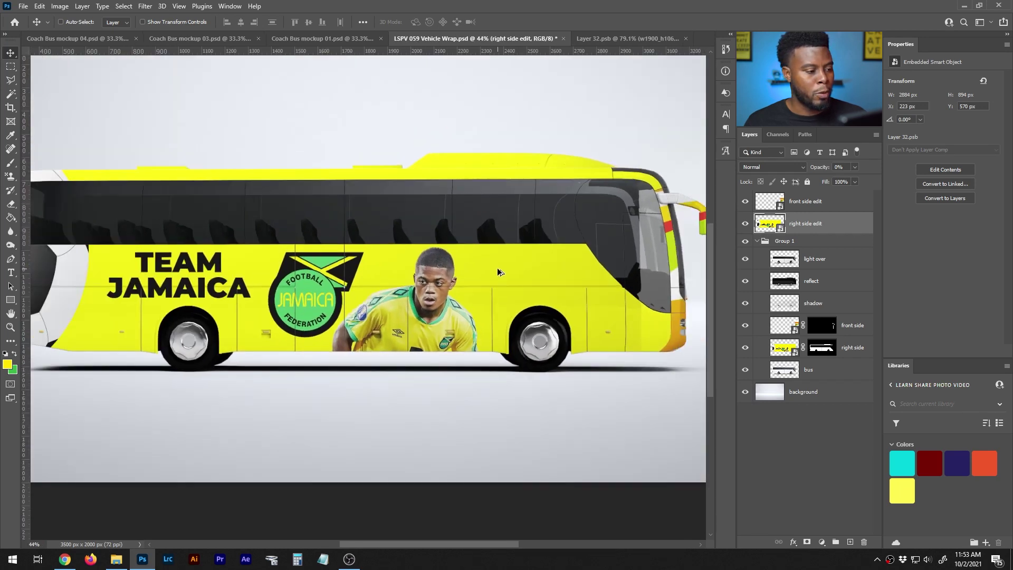
scroll(497, 267, "up", 1)
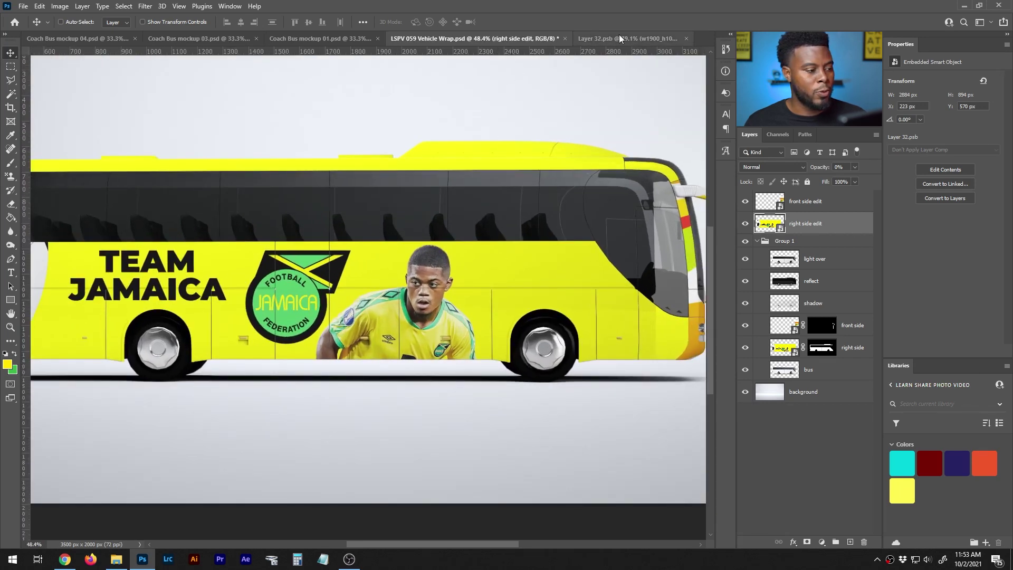
scroll(337, 149, "down", 1)
scroll(342, 149, "up", 1)
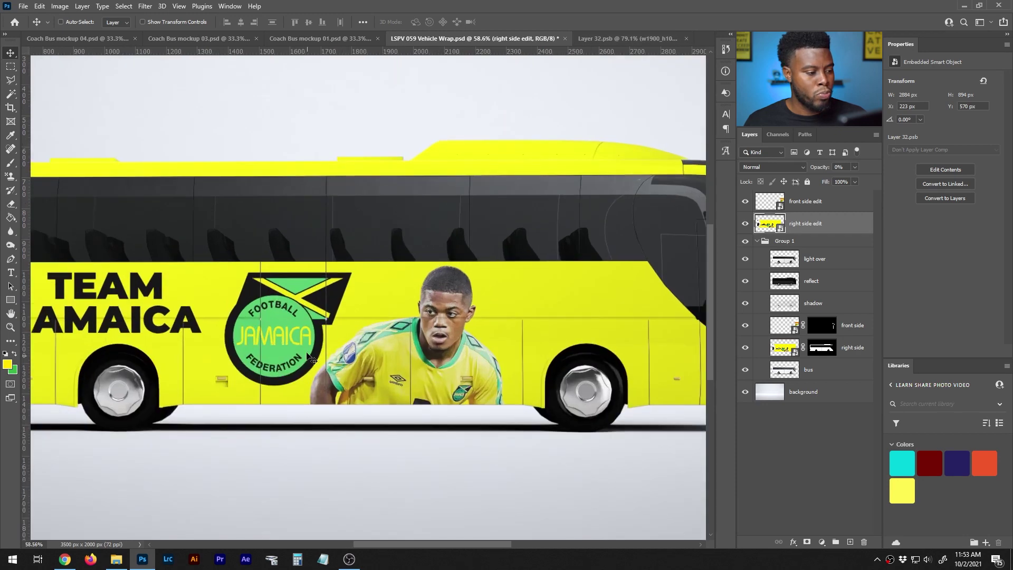
scroll(236, 333, "up", 1)
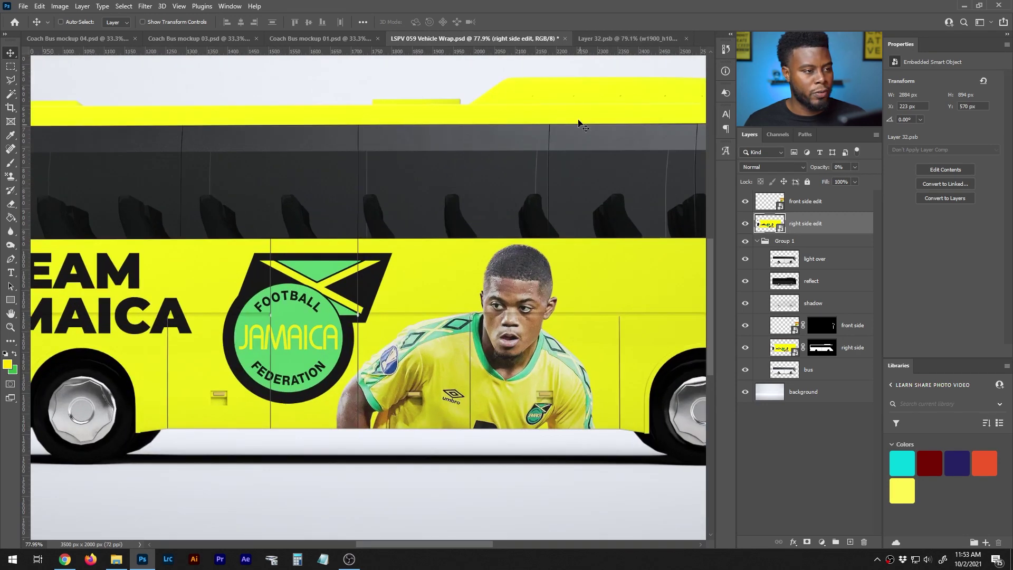
Nudge the Jamaica Football Federation logo 40 px to the left in Layer 32.psb.
left_click(628, 38)
left_click(802, 212)
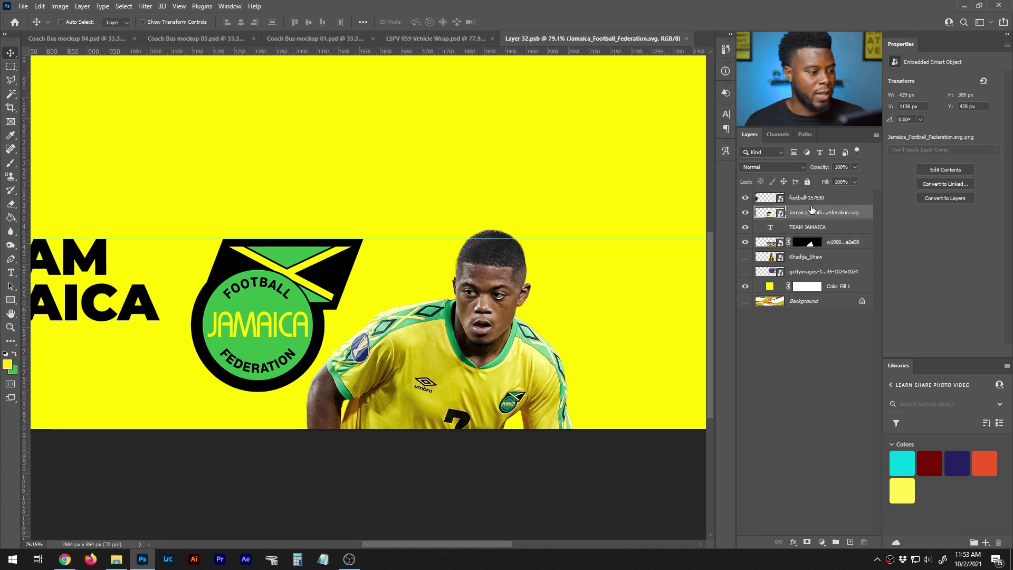
key("shift+Left")
key("shift+Left")
key("shift+Left")
key("shift+Left")
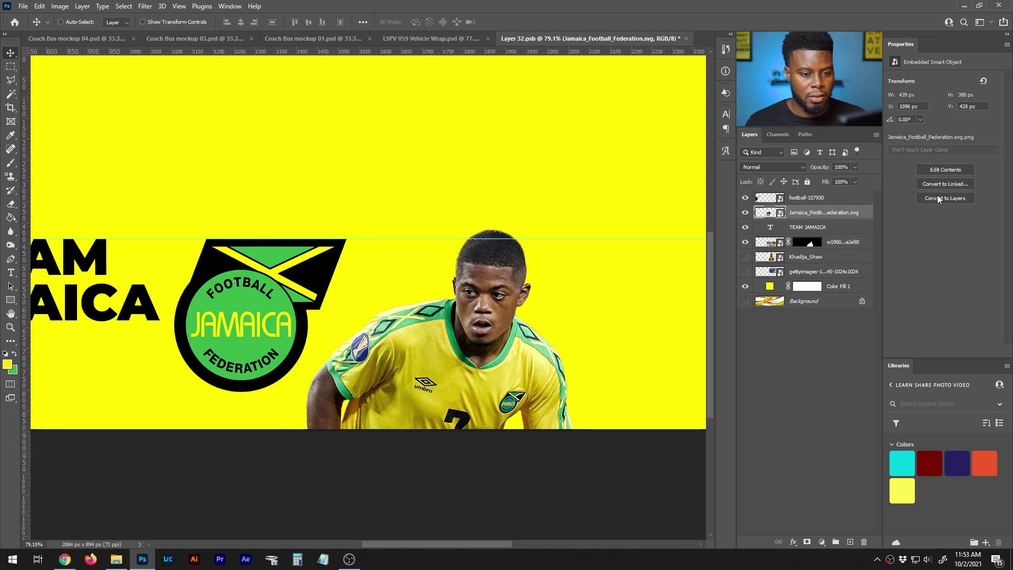
Nudge the masked number 7 player to the left, closer to the federation logo.
left_click(808, 241)
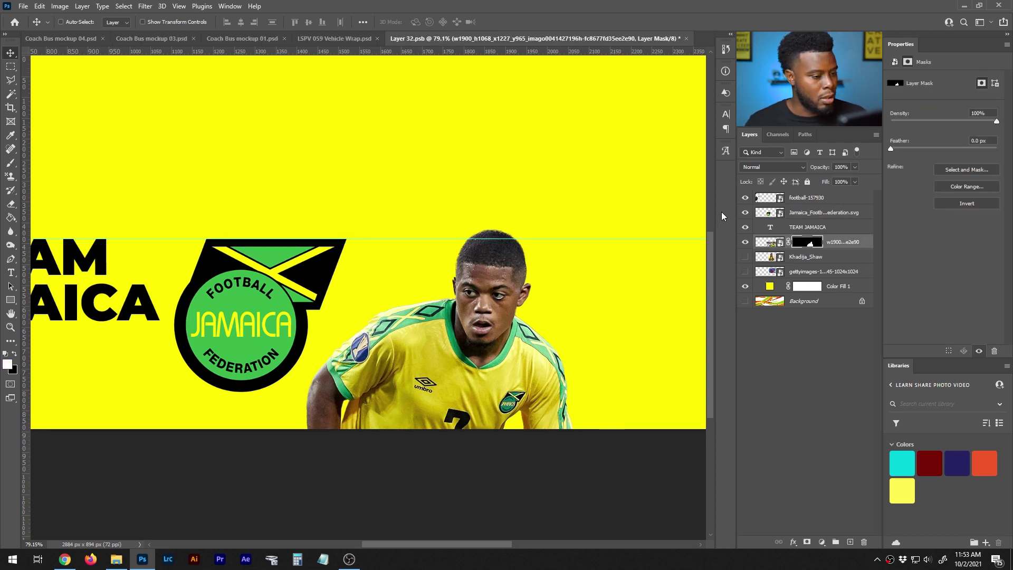
key("shift+Left")
key("shift+Left")
key("shift+Left")
key("shift+Left")
key("shift+Left")
key("shift+Left")
key("shift+Left")
key("shift+Left")
key("shift+Left")
Scale the number 7 player up to 1354 x 761 px and position him at X 970, Y 416 px, slightly behind the logo.
key("ctrl")
key("ctrl+t")
left_click_drag(672, 228, 702, 213)
left_click_drag(446, 318, 427, 333)
key("Return")
scroll(430, 317, "up", 3)
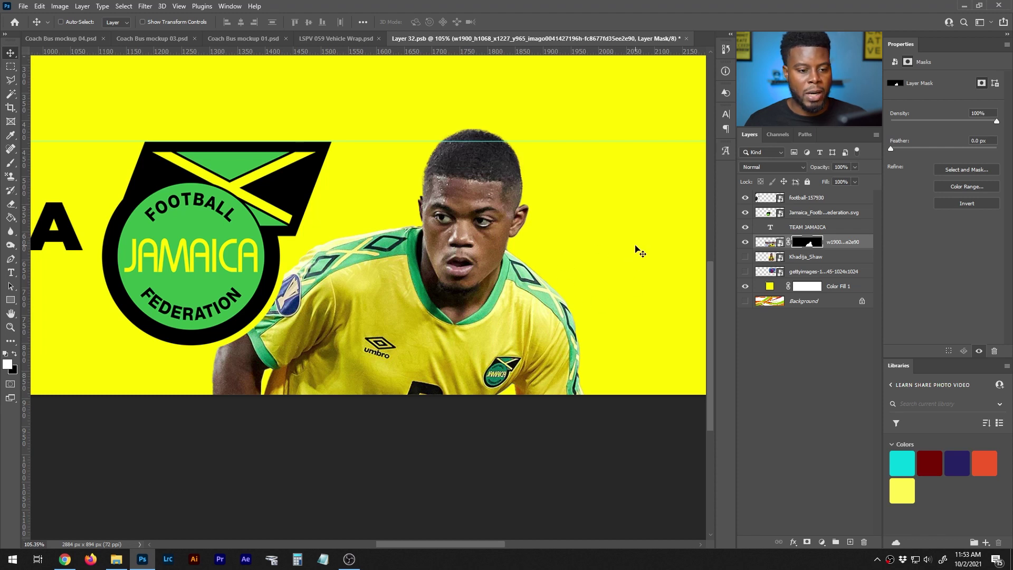
scroll(616, 236, "up", 2)
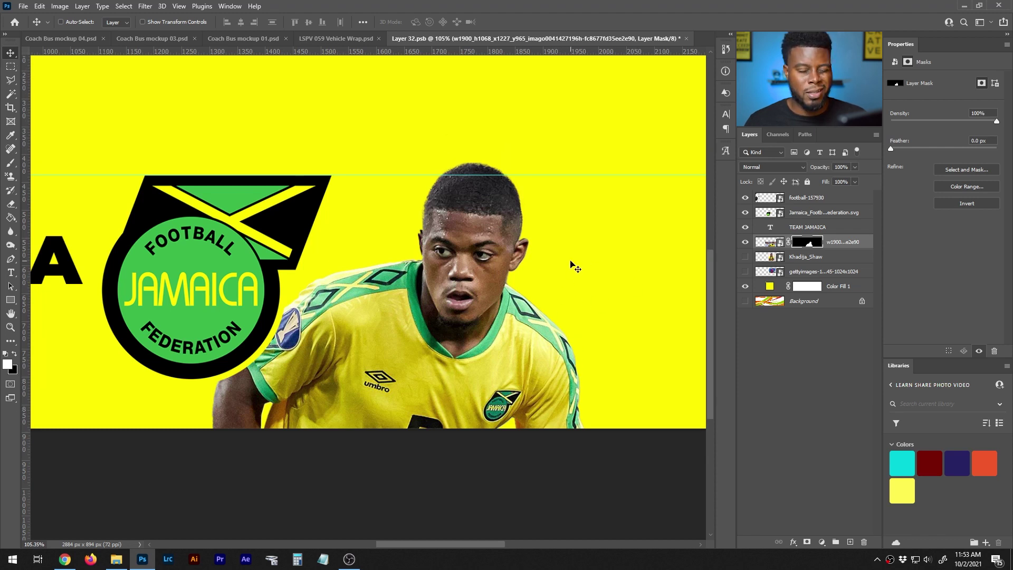
scroll(574, 268, "up", 1)
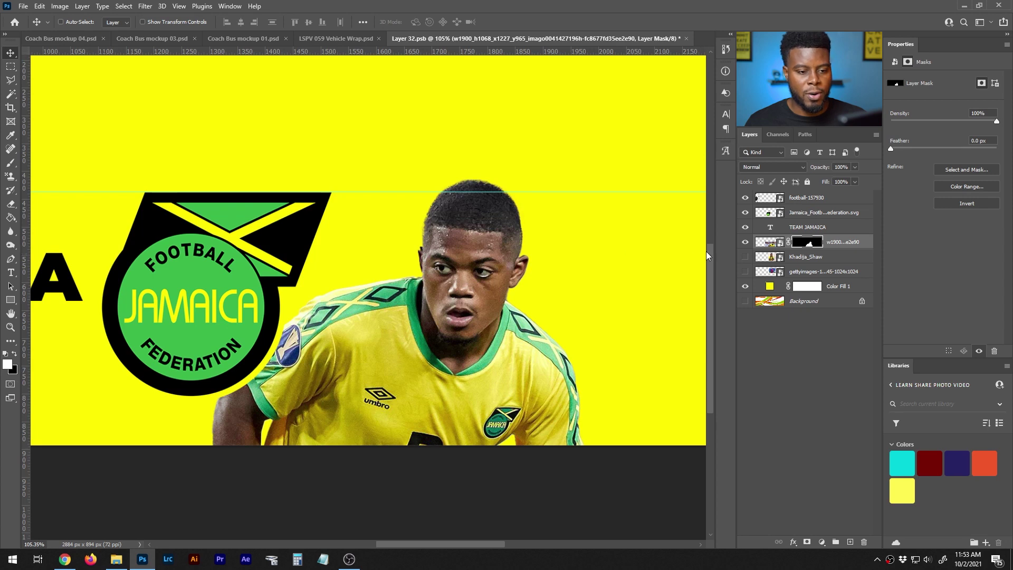
key("ctrl")
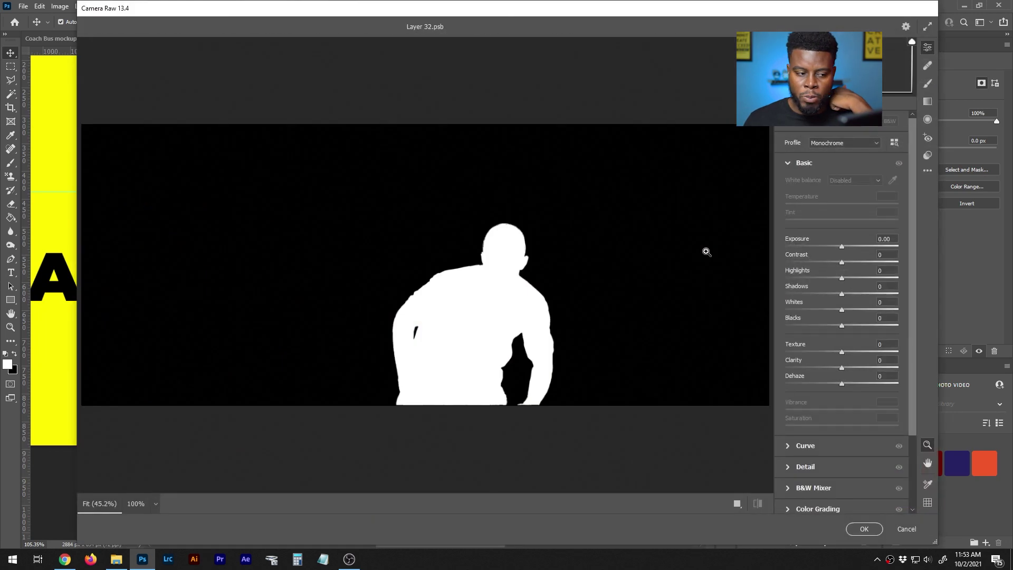
left_click(899, 533)
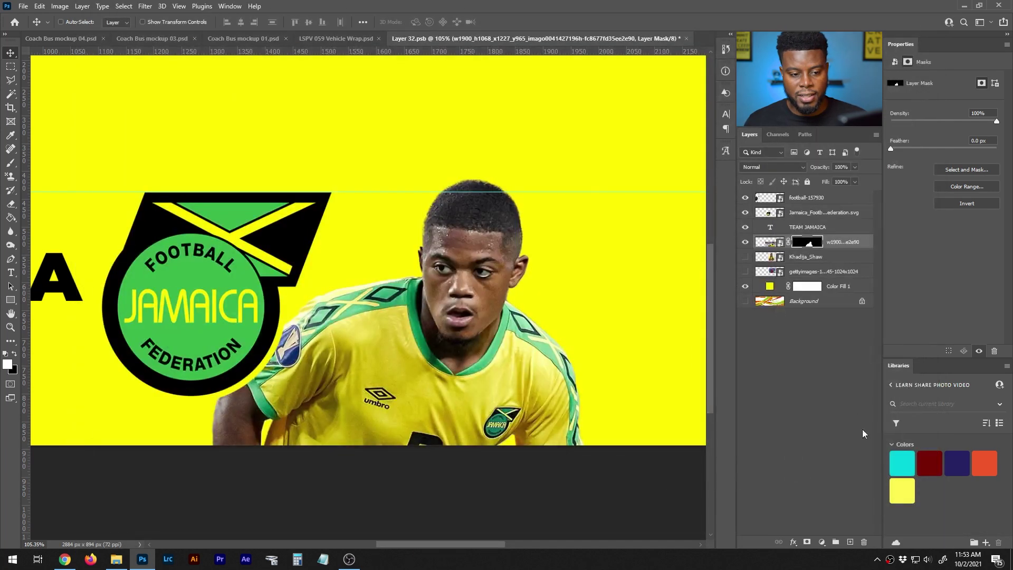
Target the number 7 player's photo instead of its layer mask and open it in the Camera Raw Filter at 100% zoom.
left_click(768, 243)
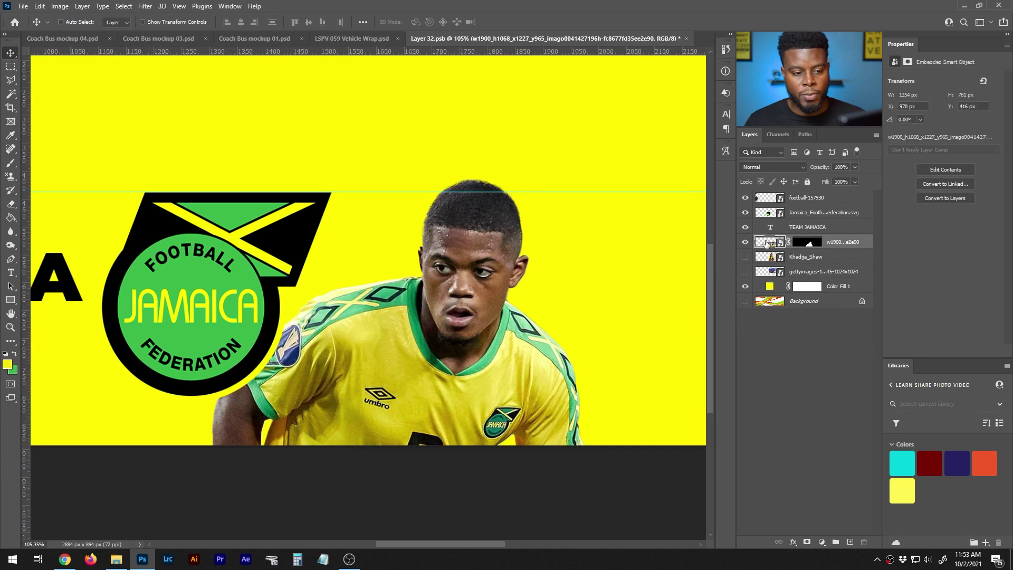
left_click(810, 244)
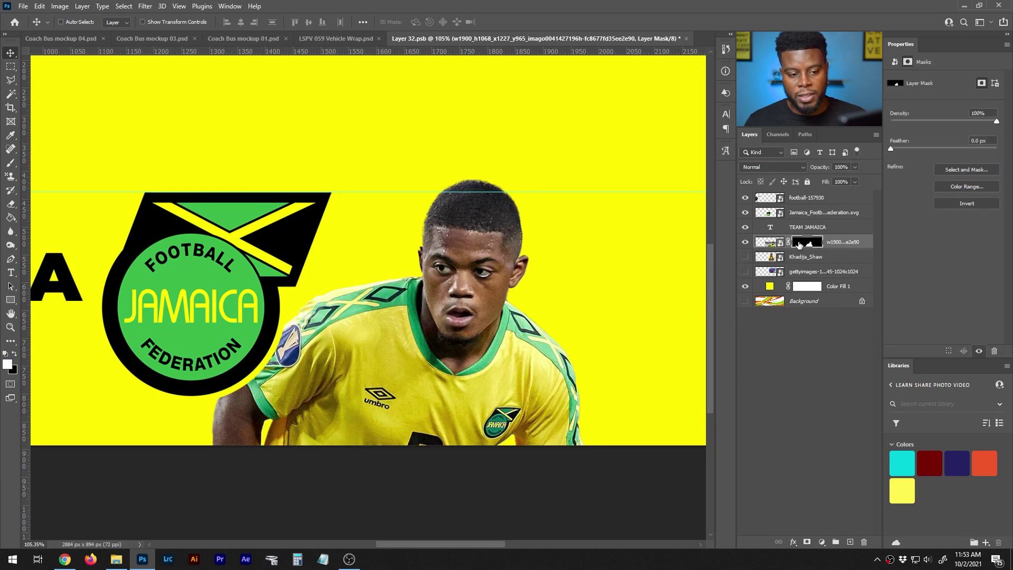
left_click(766, 243)
left_click(768, 244)
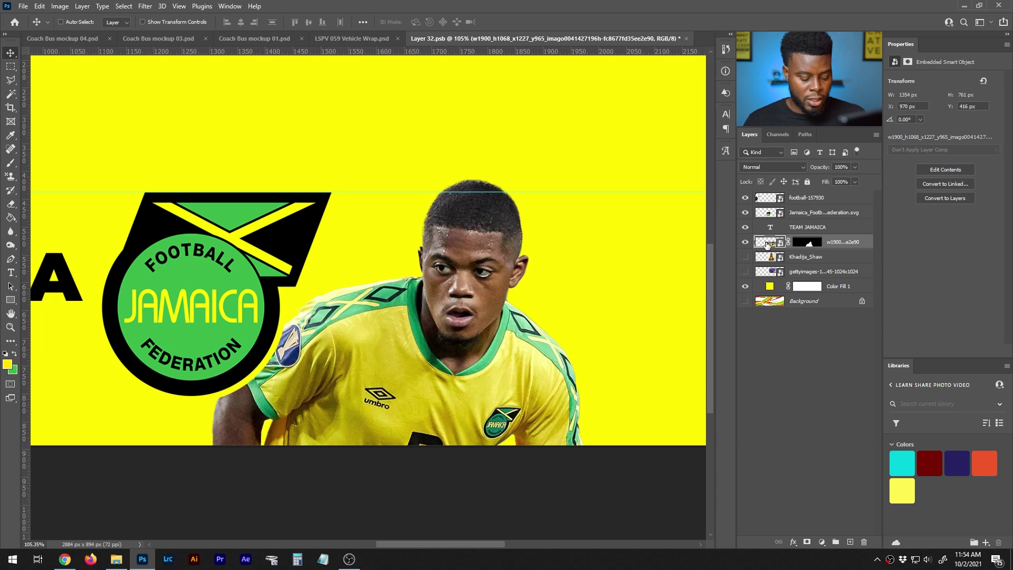
key("ctrl")
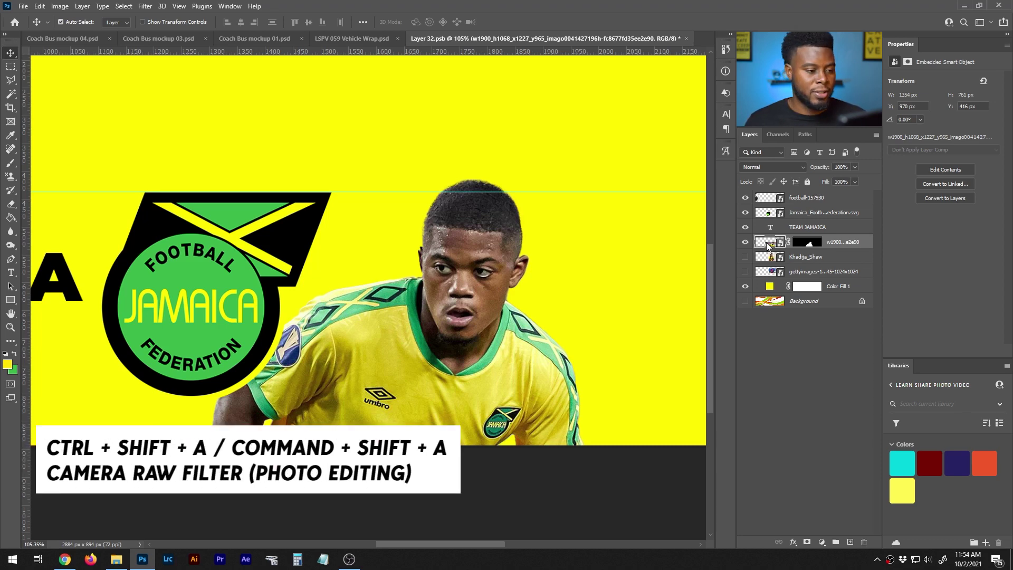
key("ctrl+shift+a")
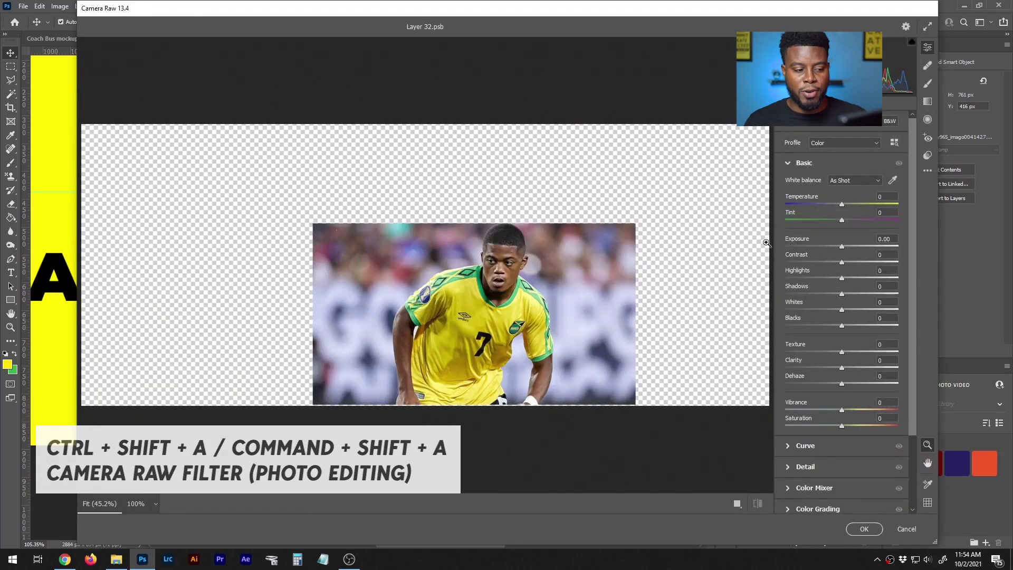
left_click(470, 298)
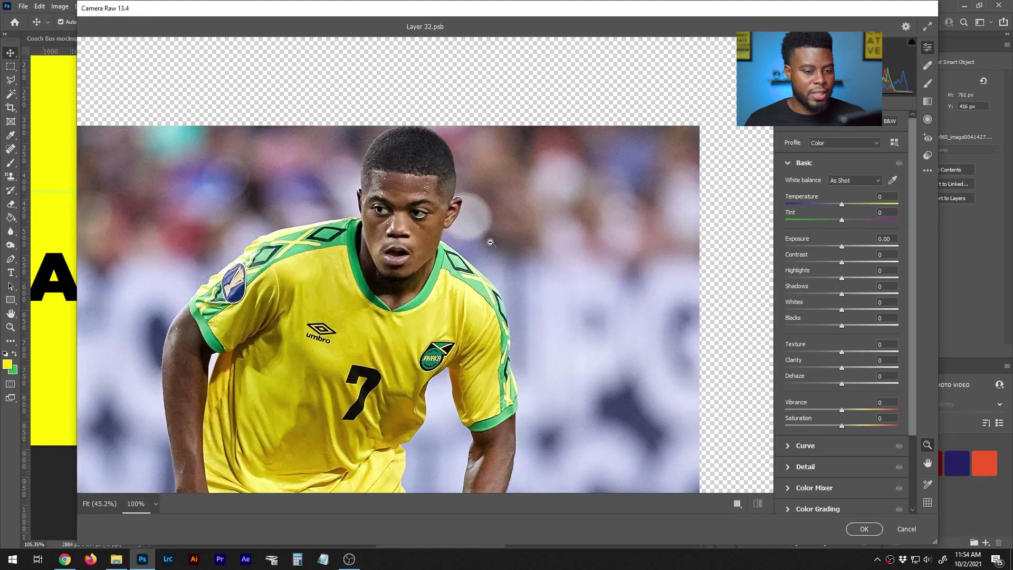
Turn the player photo black and white with Saturation -100, Contrast +35, Exposure +0.25 and Blacks -16, and apply the filter.
left_click(840, 425)
left_click_drag(840, 425, 730, 416)
left_click_drag(842, 262, 863, 265)
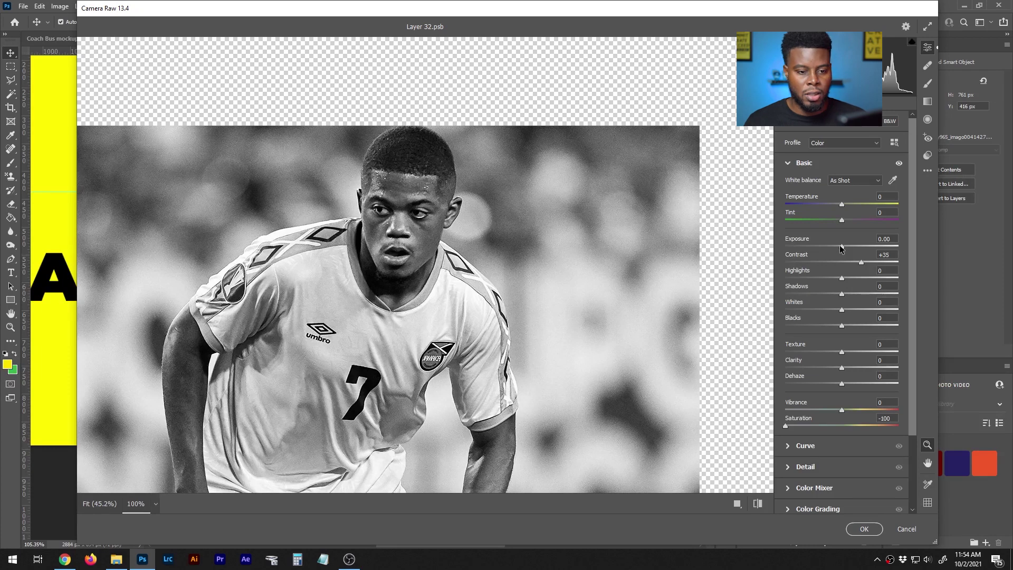
left_click_drag(841, 249, 844, 249)
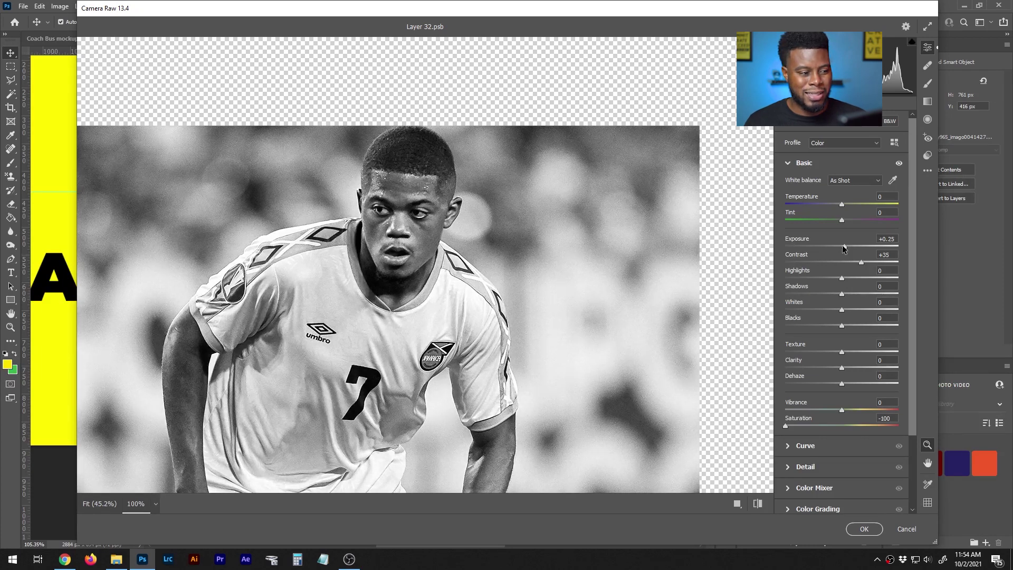
left_click_drag(841, 308, 840, 310)
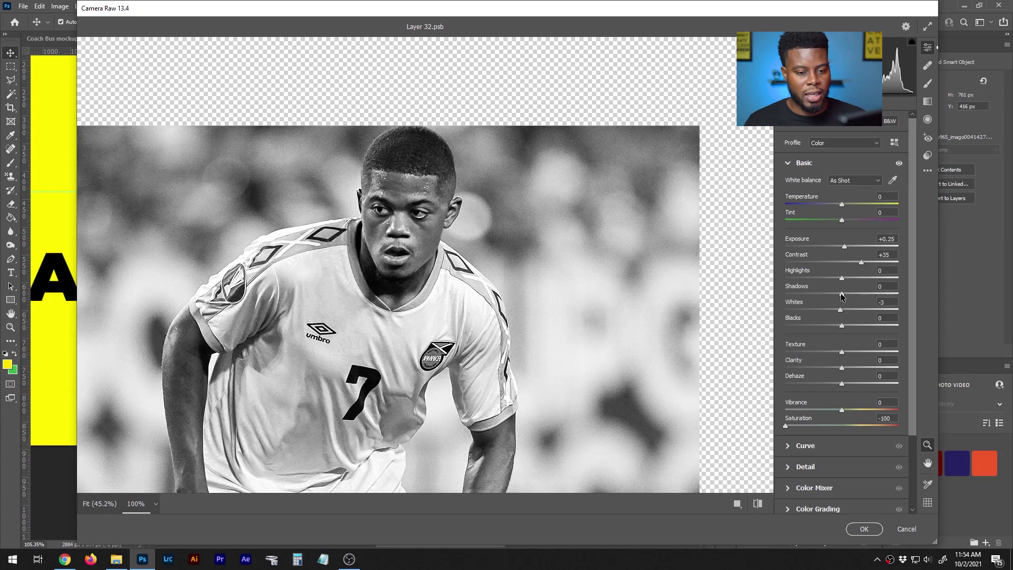
double_click(842, 312)
left_click_drag(842, 326, 835, 325)
left_click(864, 529)
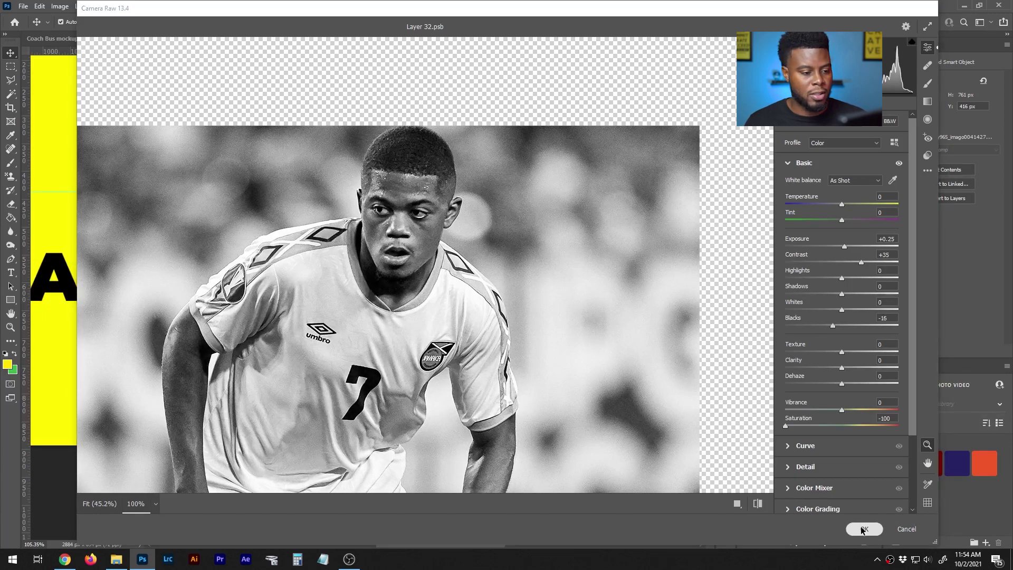
Save the side artwork and check the black-and-white player on the bus in LSPV 059 Vehicle Wrap.psd.
scroll(541, 262, "up", 5)
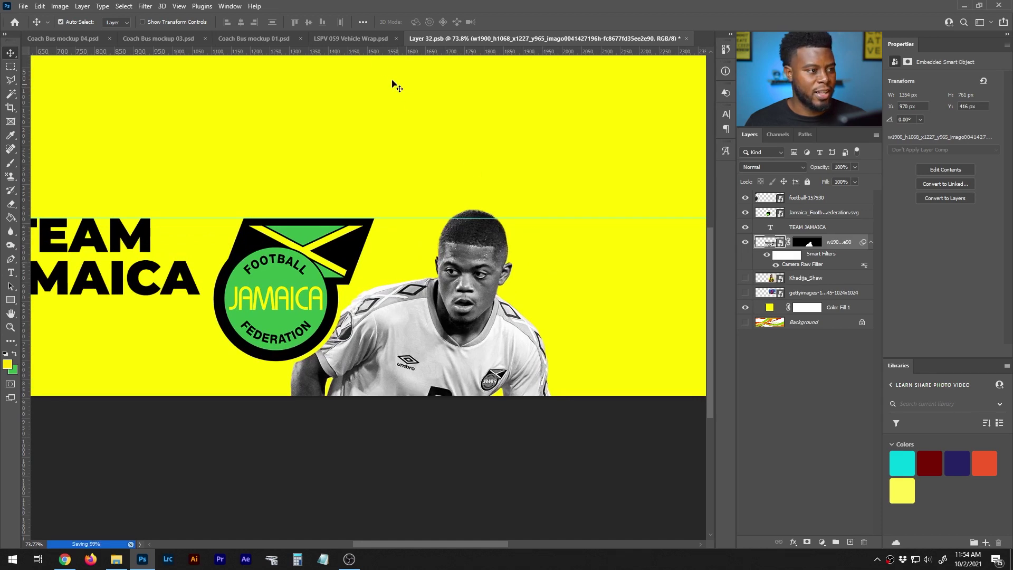
key("ctrl+s")
left_click(372, 41)
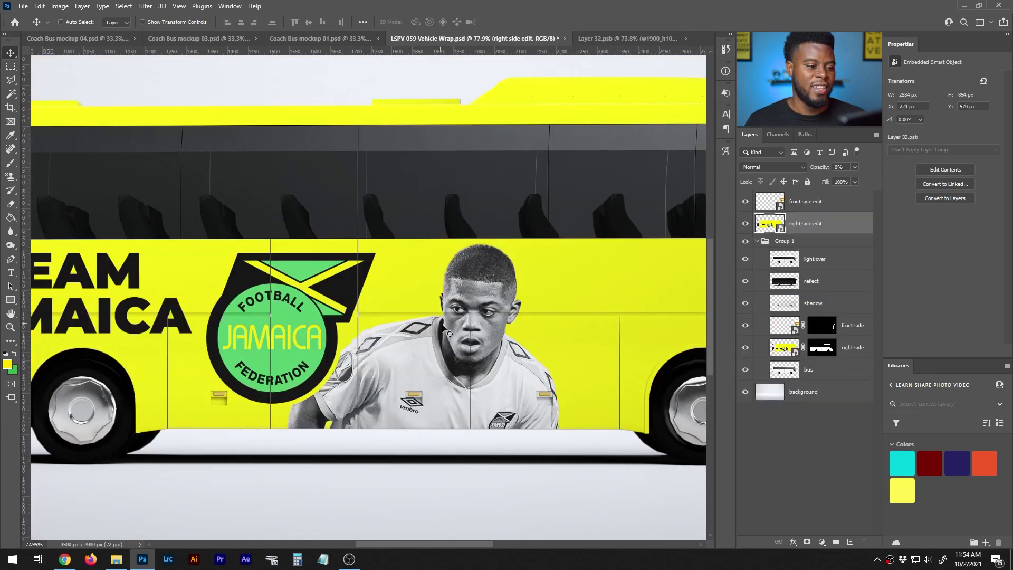
scroll(493, 319, "down", 4)
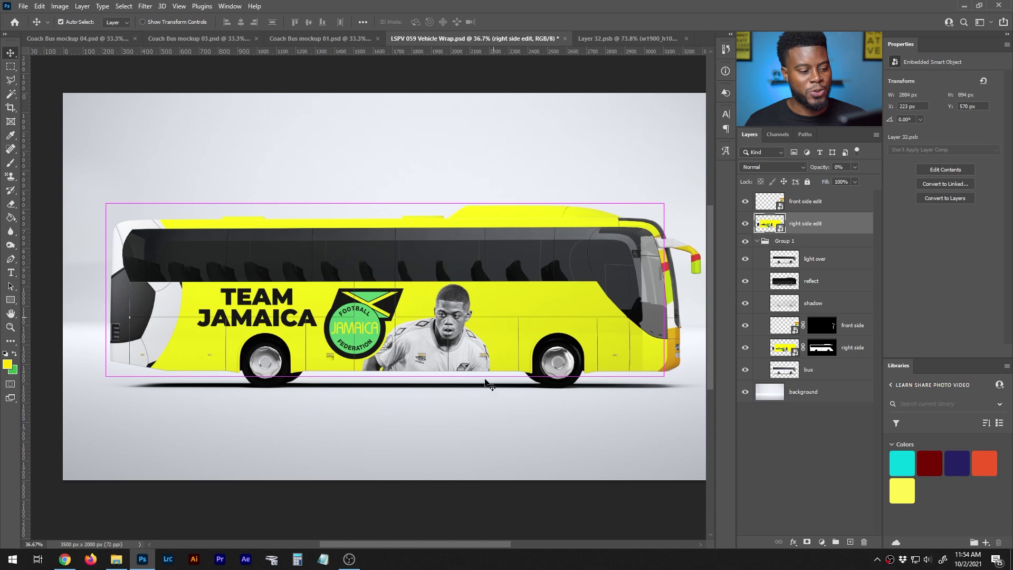
scroll(503, 379, "up", 1)
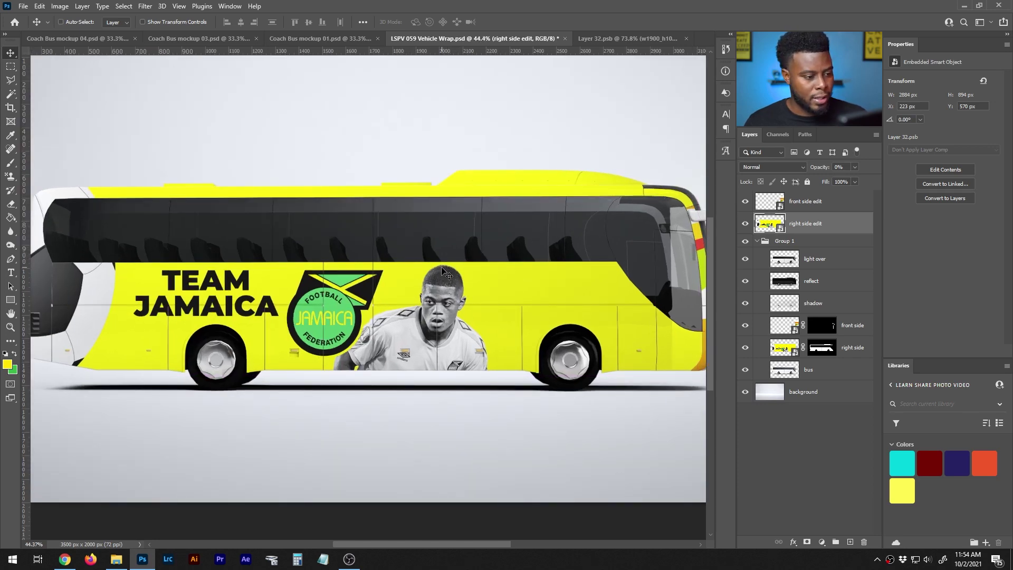
scroll(439, 268, "up", 4)
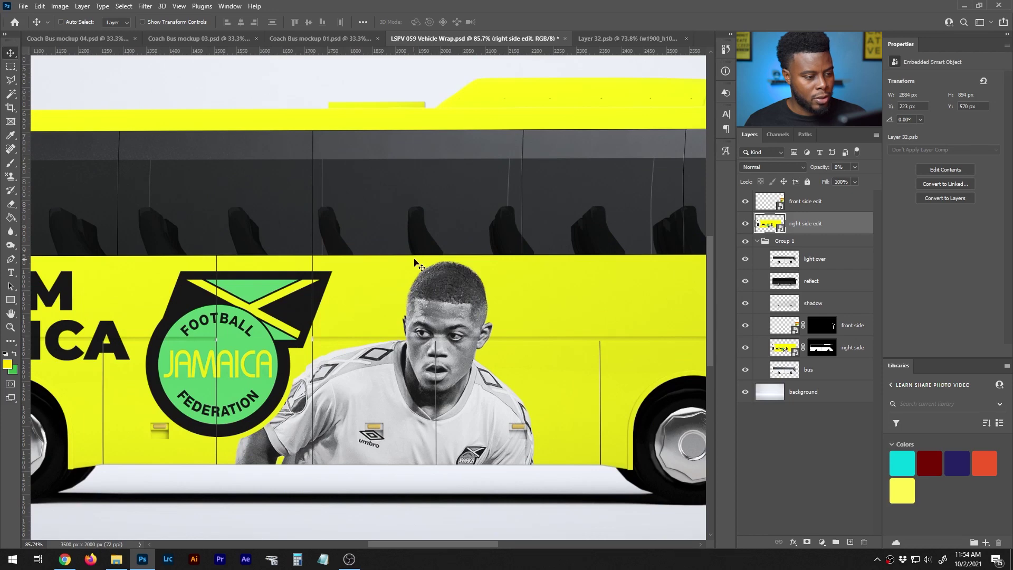
scroll(443, 215, "down", 2)
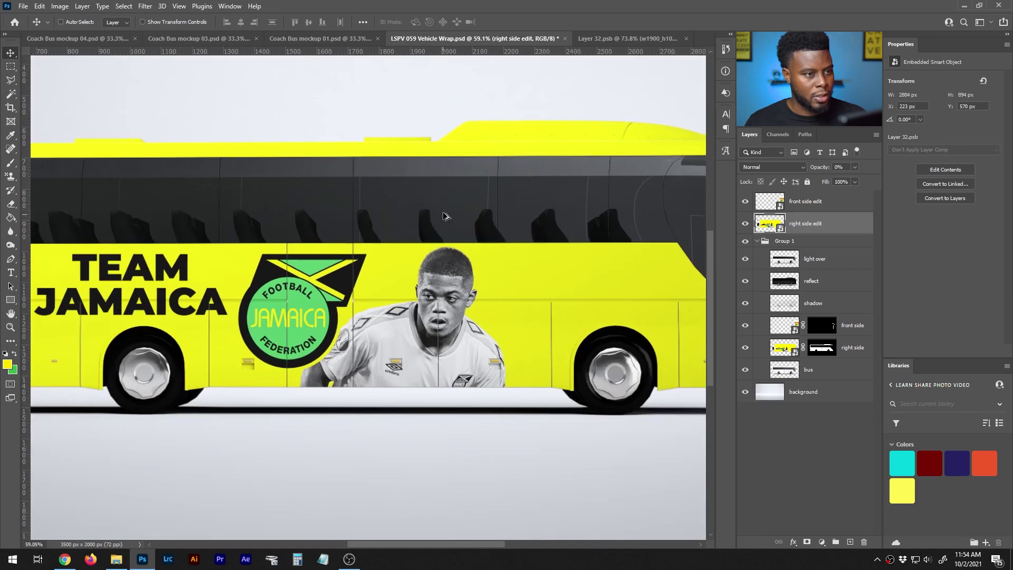
Compare the player's head with the bus window line and add a second horizontal guide just above his head in the side artwork.
left_click(601, 35)
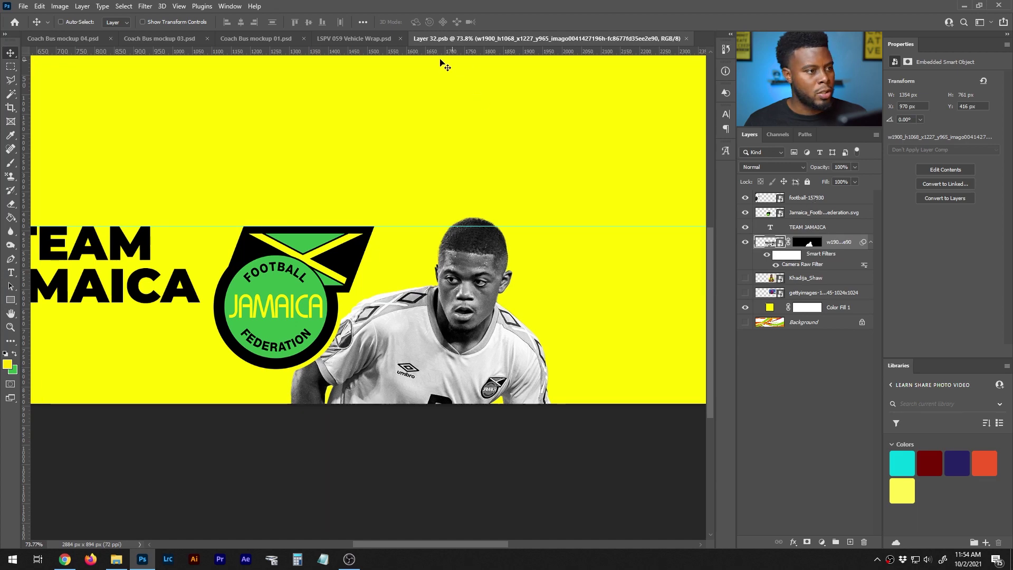
left_click(373, 38)
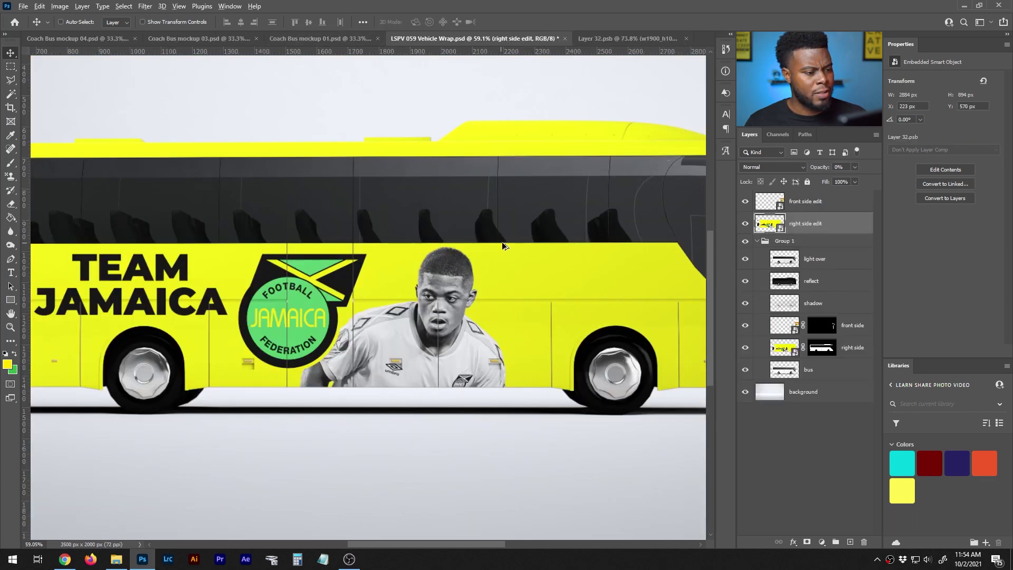
scroll(502, 242, "up", 5)
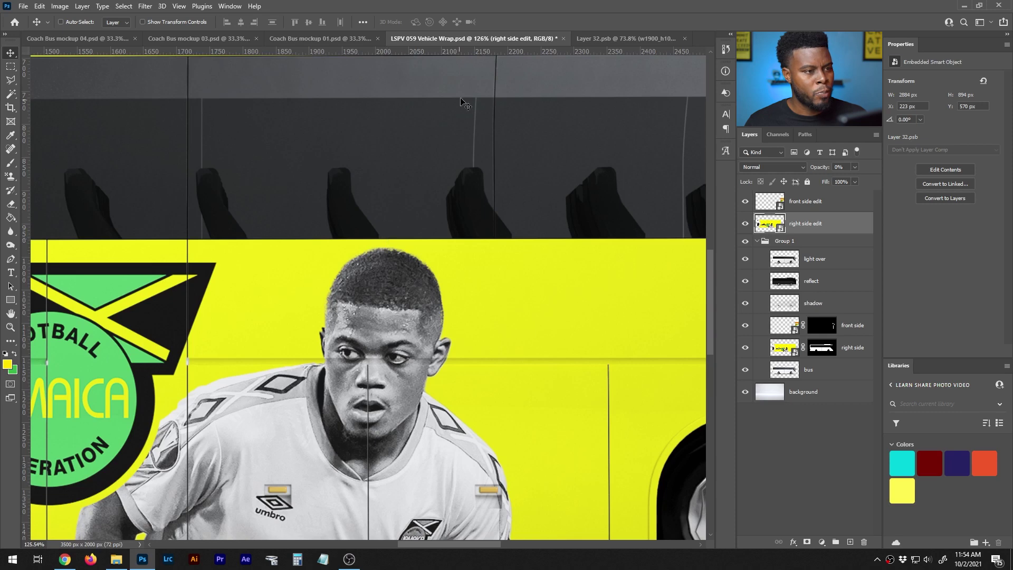
left_click(626, 37)
scroll(462, 232, "up", 2)
scroll(462, 232, "up", 1)
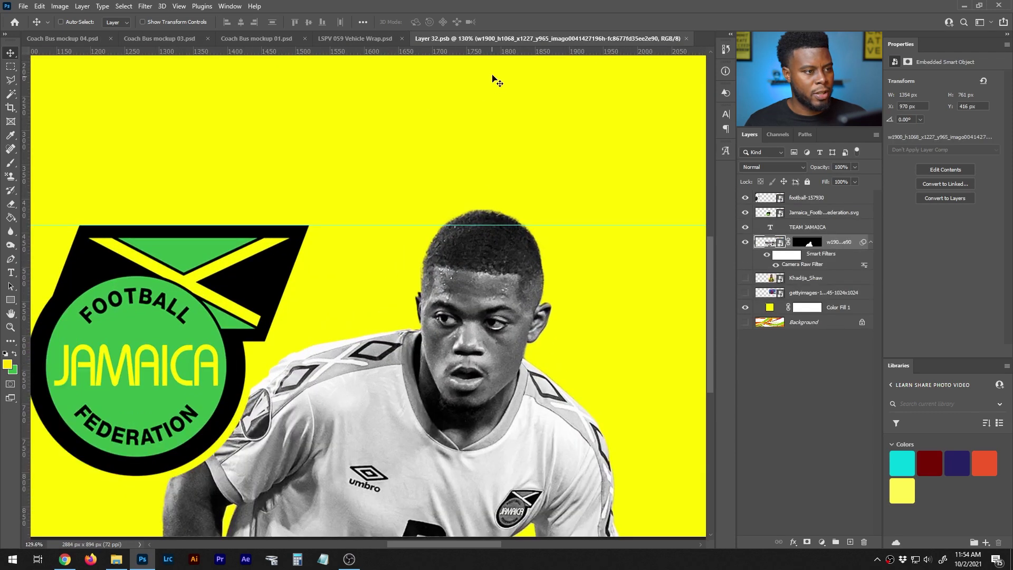
left_click_drag(502, 52, 505, 194)
scroll(505, 193, "down", 3)
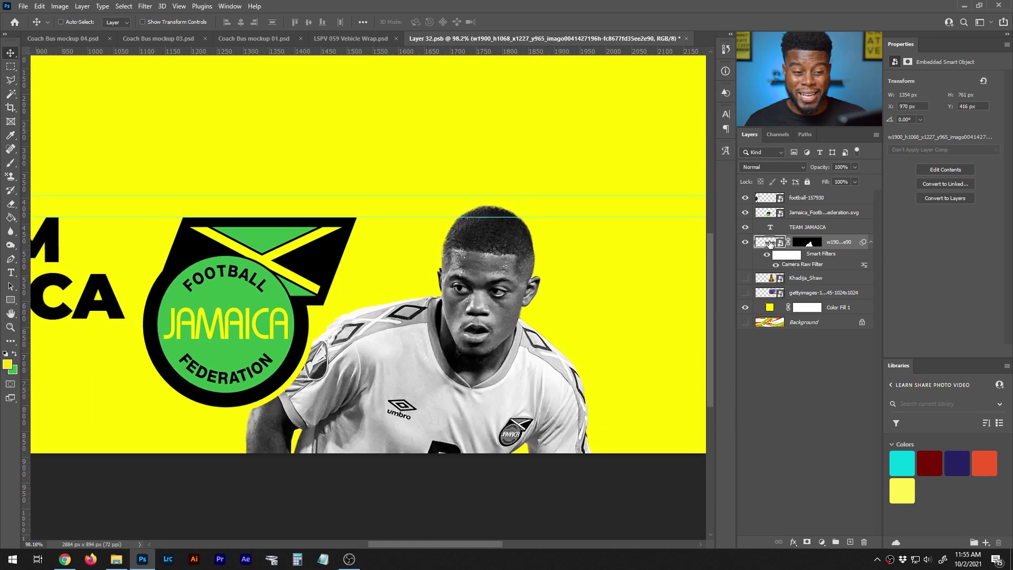
Scale the number 7 player up to 1420 x 798 px at X 951, Y 379 px, and save the side artwork to update the bus.
key("ctrl+t")
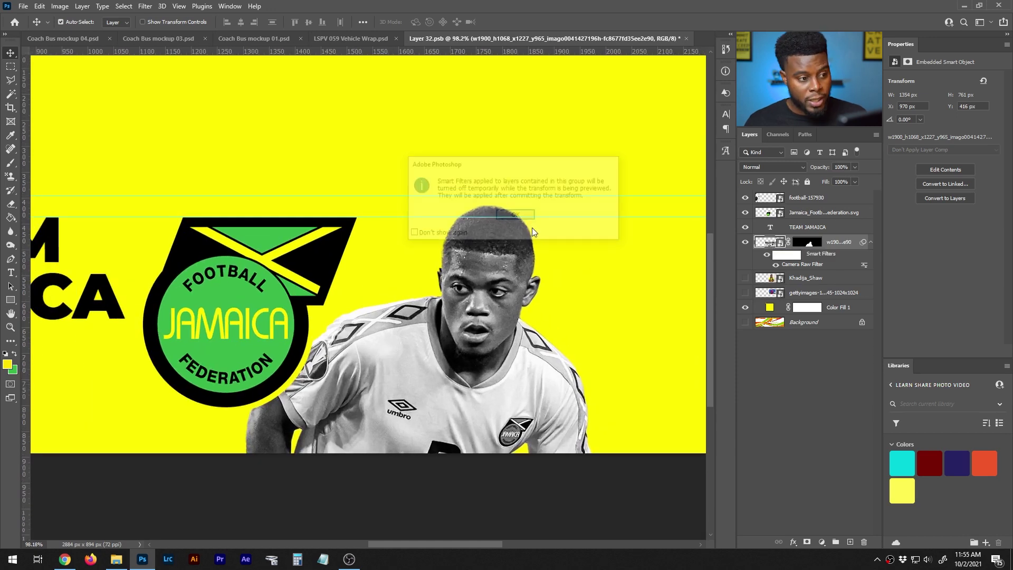
left_click(514, 215)
scroll(304, 201, "down", 2)
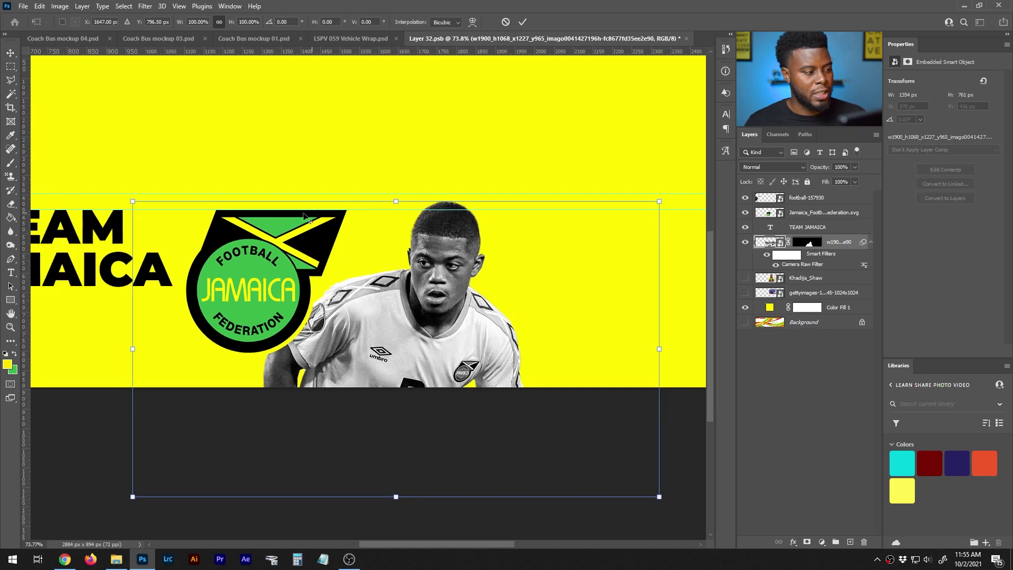
left_click_drag(134, 201, 110, 185)
left_click_drag(355, 272, 377, 272)
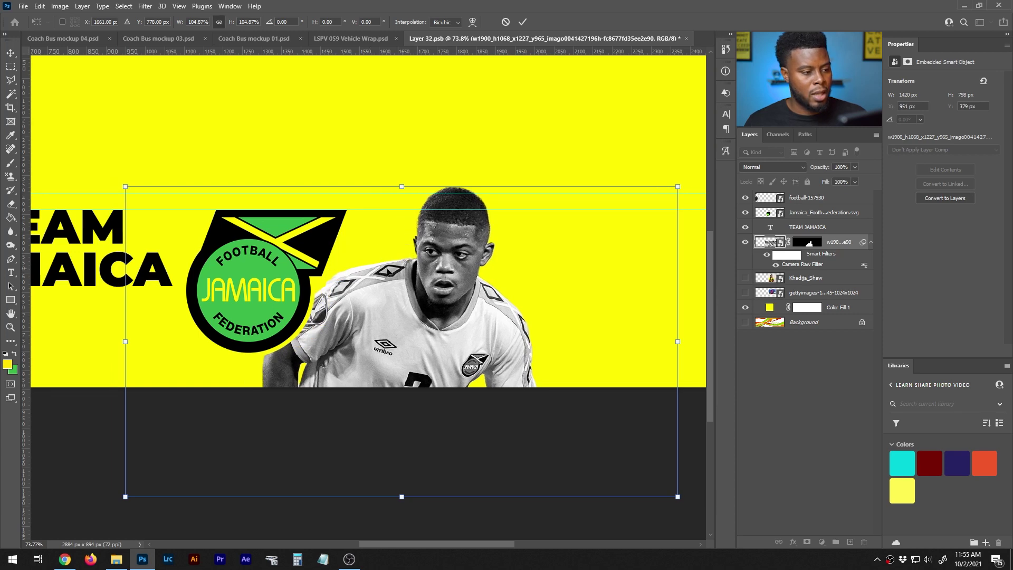
key("Return")
key("ctrl+s")
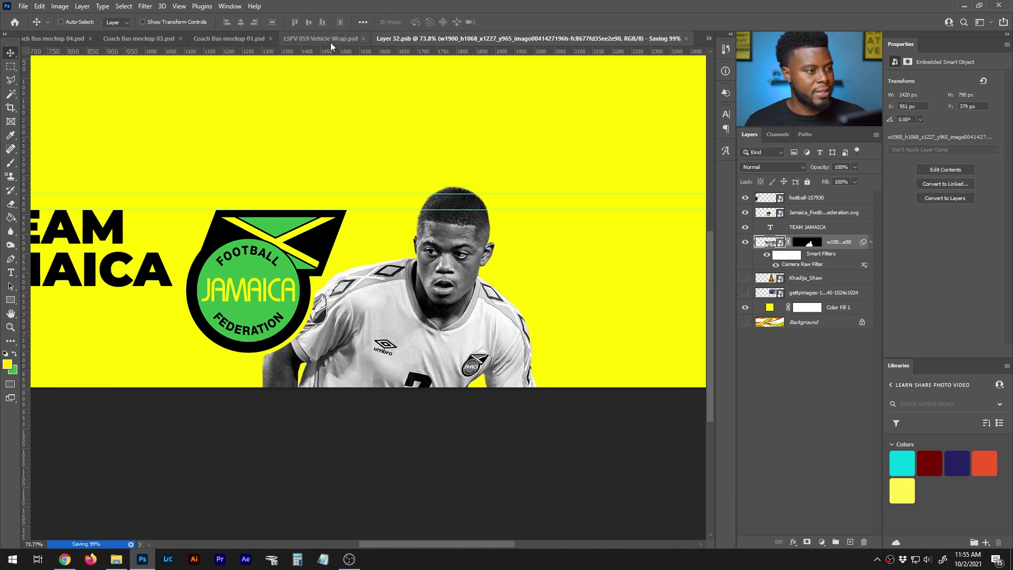
left_click(354, 40)
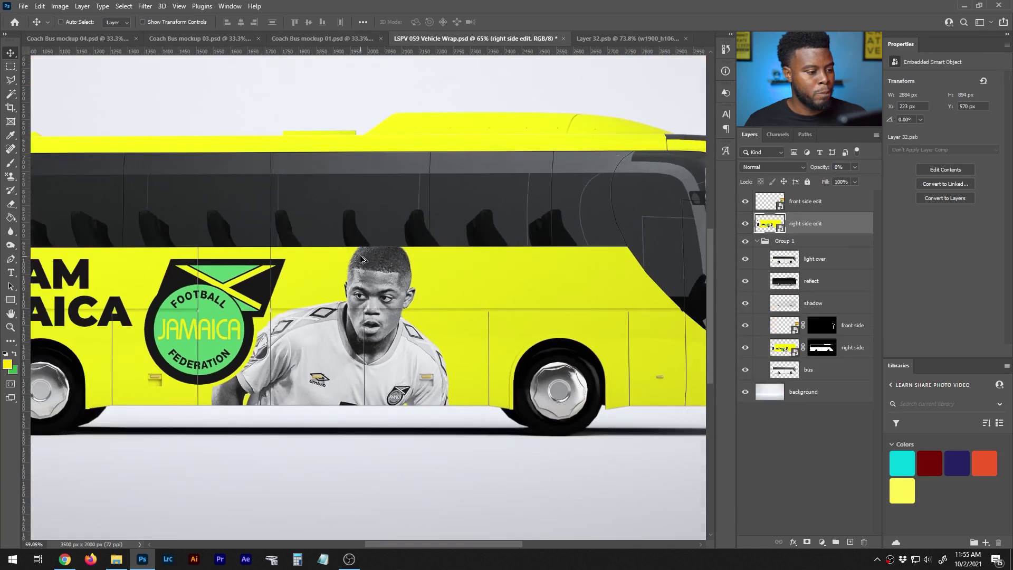
scroll(361, 259, "down", 2)
View the Coach Bus mockup 04 document and open its left side edit smart object to inspect the artwork.
left_click(102, 39)
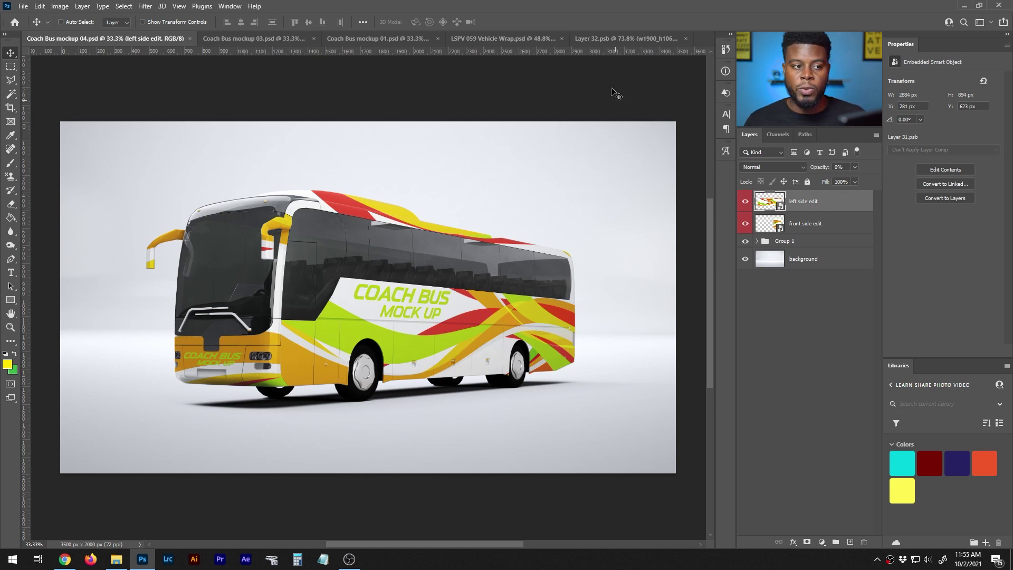
left_click(607, 43)
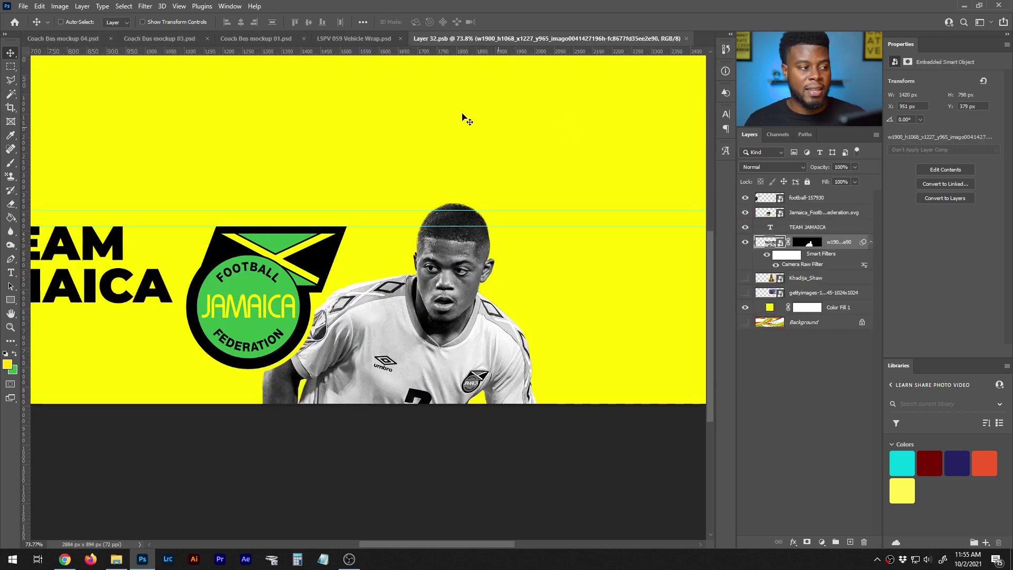
left_click(84, 40)
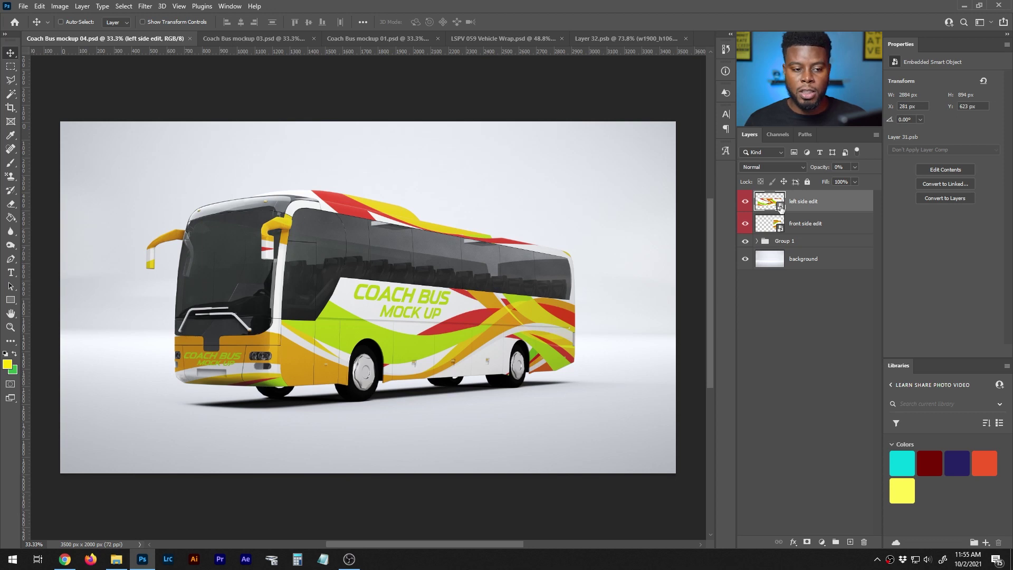
double_click(780, 205)
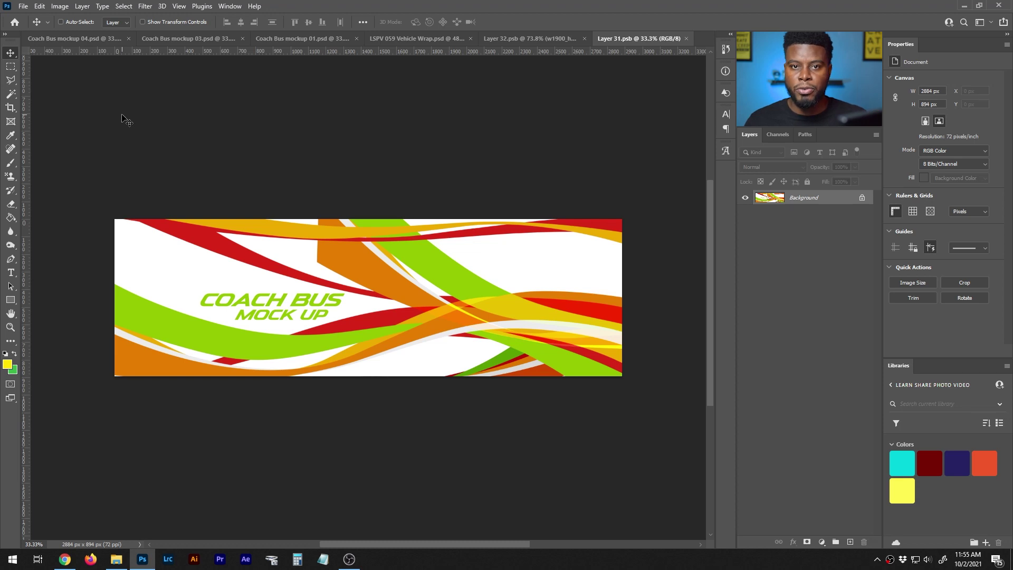
left_click(116, 40)
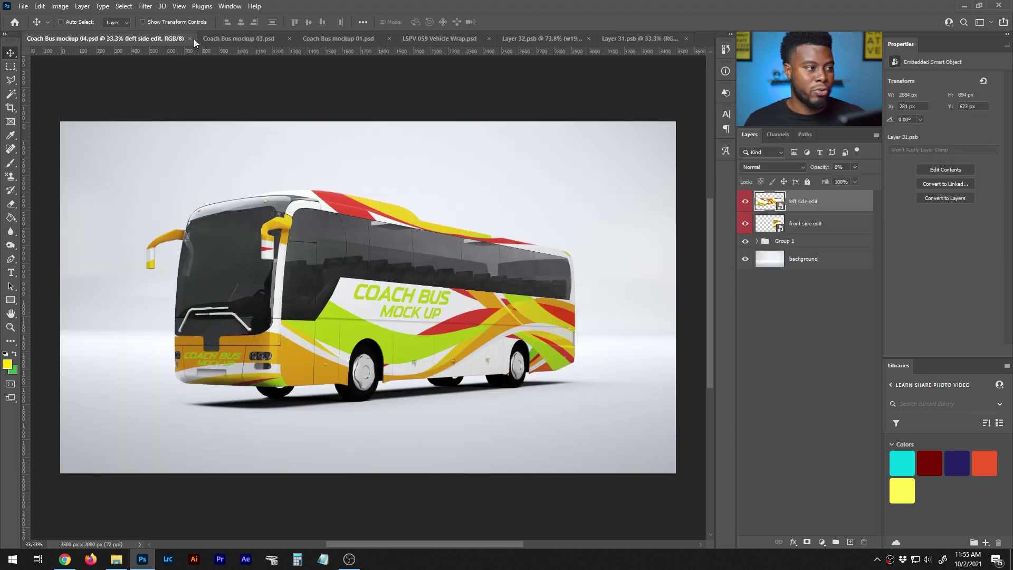
Close Coach Bus mockups 04, 03 and 01 and Layer 31.psb, keeping LSPV 059 Vehicle Wrap.psd and Layer 32.psb open.
left_click(190, 39)
left_click(157, 38)
left_click(159, 39)
left_click(225, 39)
left_click(169, 38)
left_click(194, 39)
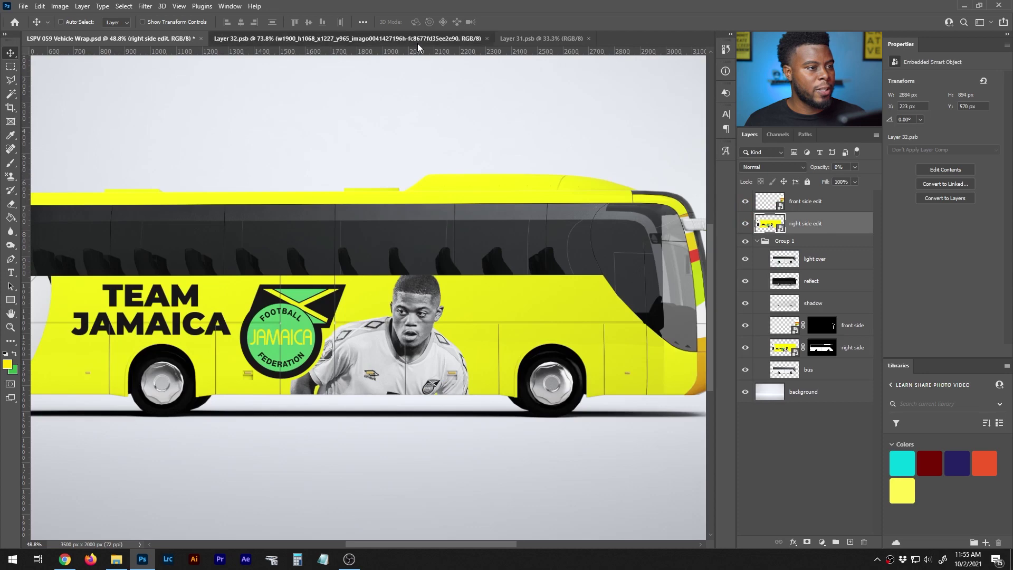
left_click(417, 39)
left_click(525, 39)
left_click(589, 38)
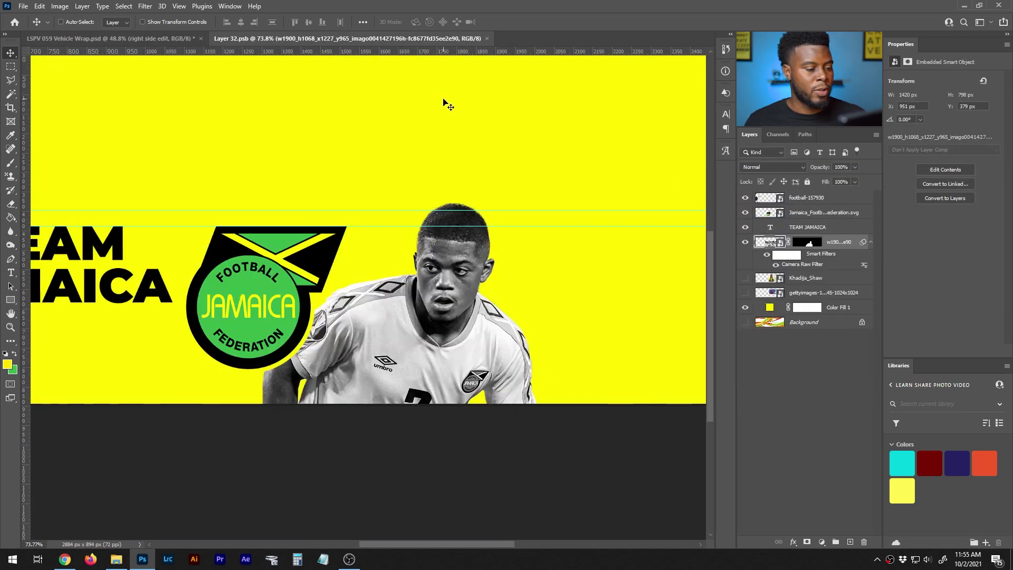
Return to LSPV 059 Vehicle Wrap.psd and save the updated bus mockup.
scroll(407, 260, "up", 2)
scroll(410, 262, "left", 1)
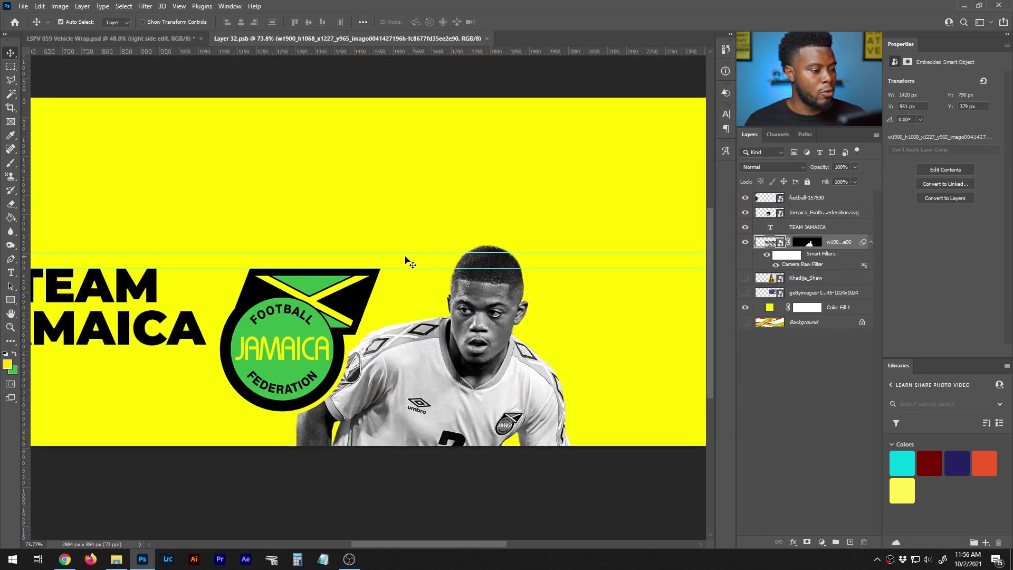
scroll(410, 262, "left", 1)
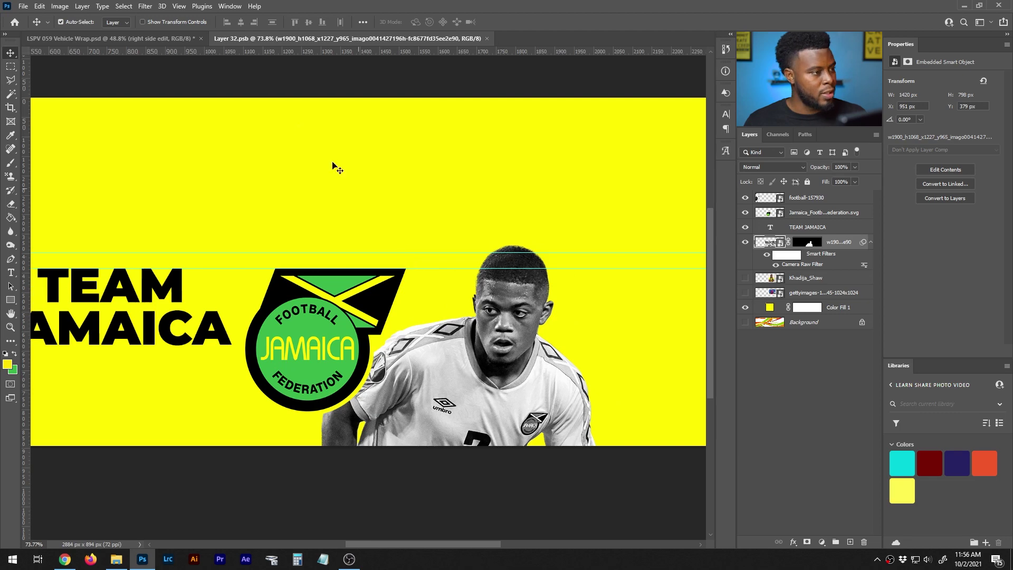
left_click(174, 39)
key("ctrl+s")
scroll(400, 288, "down", 1)
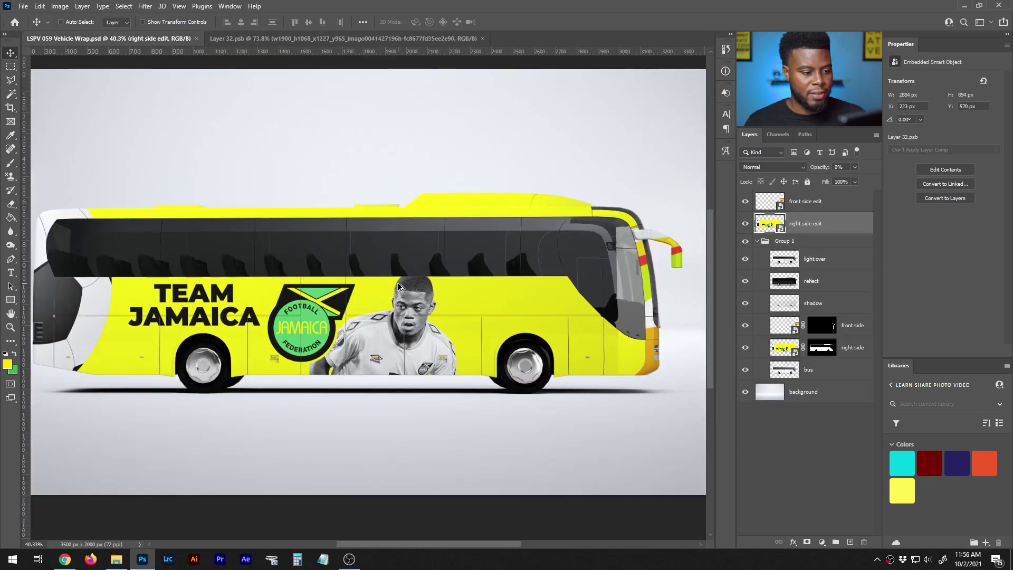
scroll(400, 287, "up", 2)
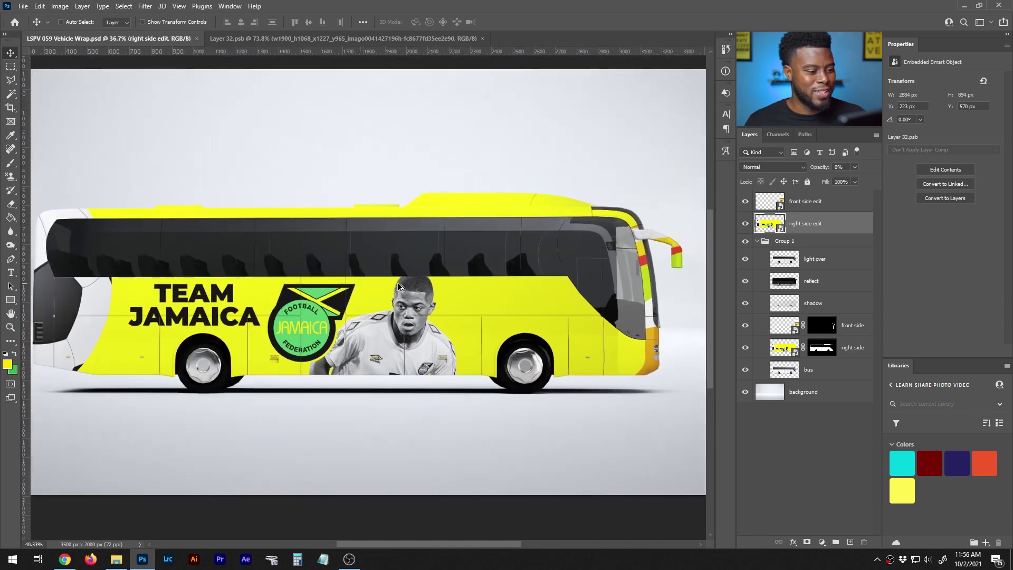
Review the Camera Raw Filter settings on the number 7 player in the side artwork, leaving them unchanged.
left_click(338, 38)
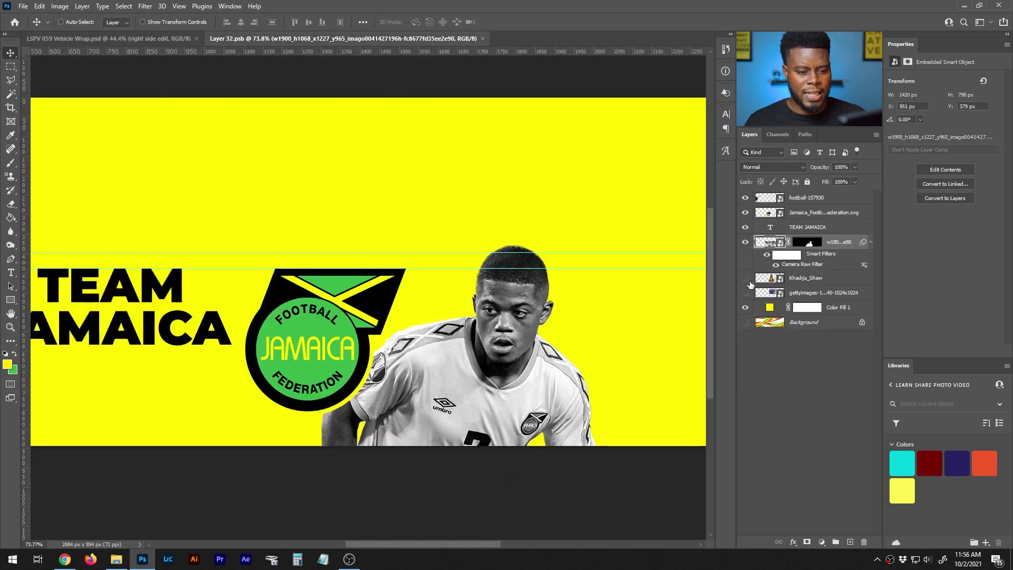
double_click(793, 266)
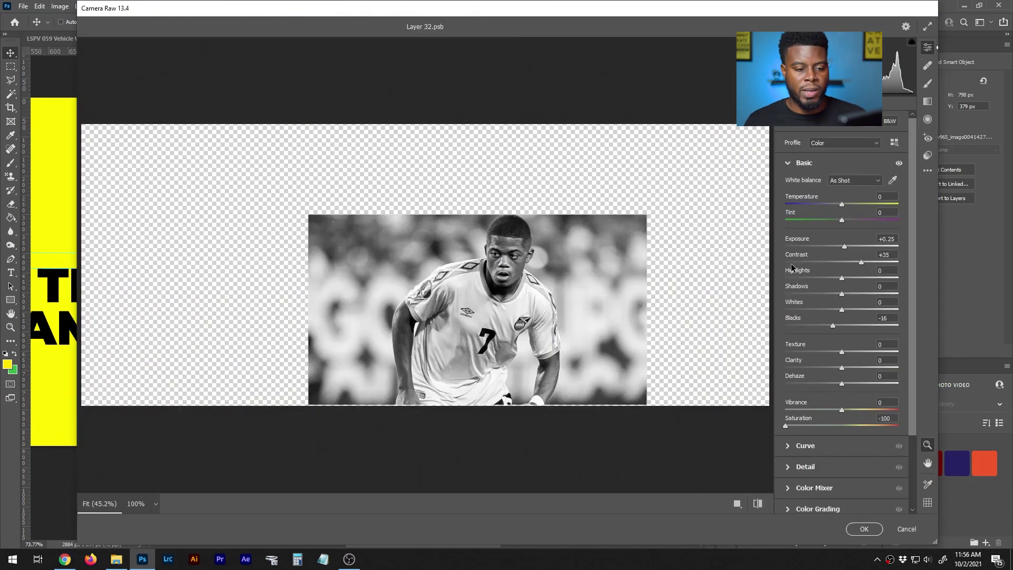
left_click(905, 530)
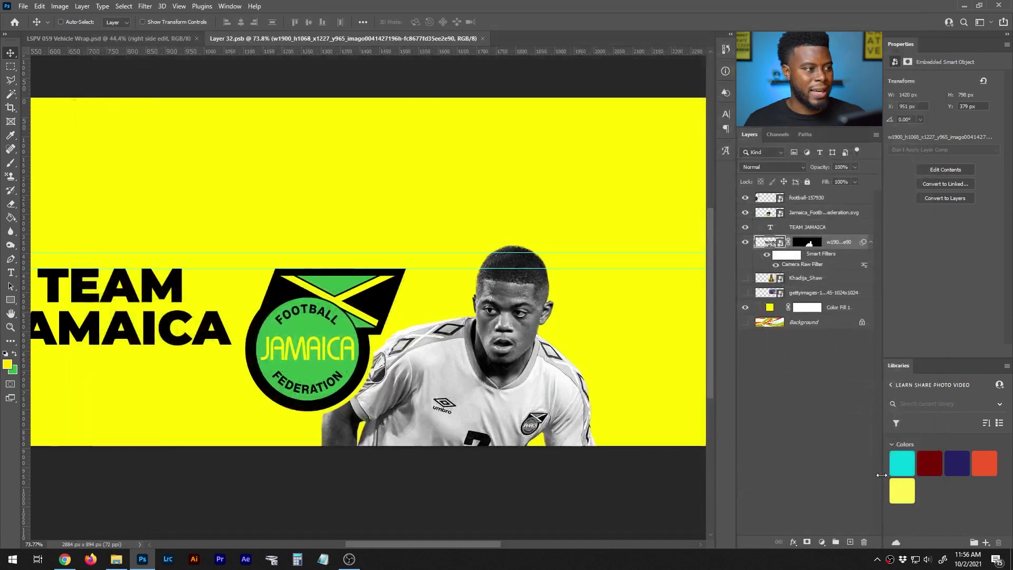
Toggle the visibility of the light over and reflect layers in the bus mockup to compare their effect on the wrap.
left_click(159, 46)
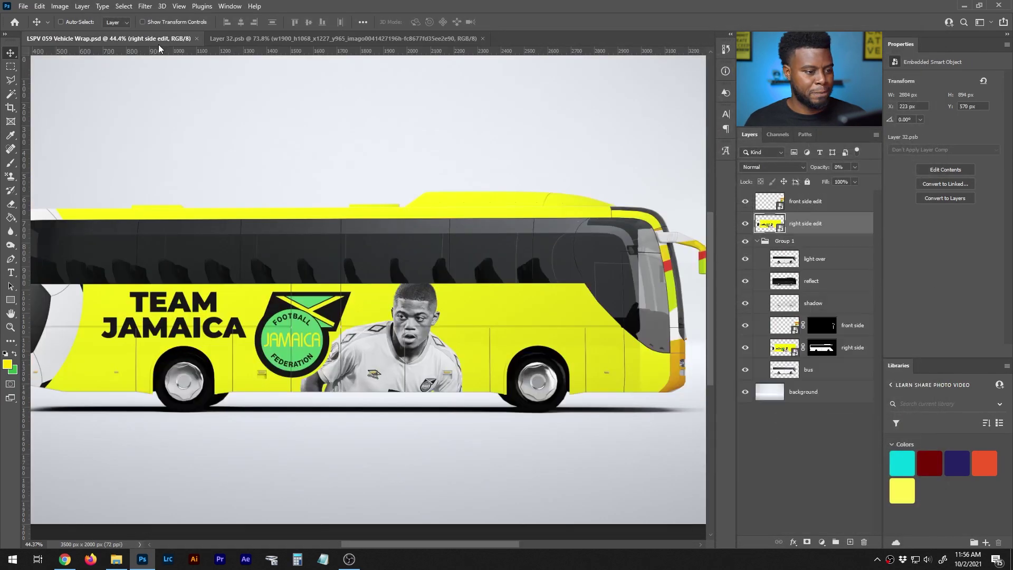
left_click(744, 260)
left_click(744, 261)
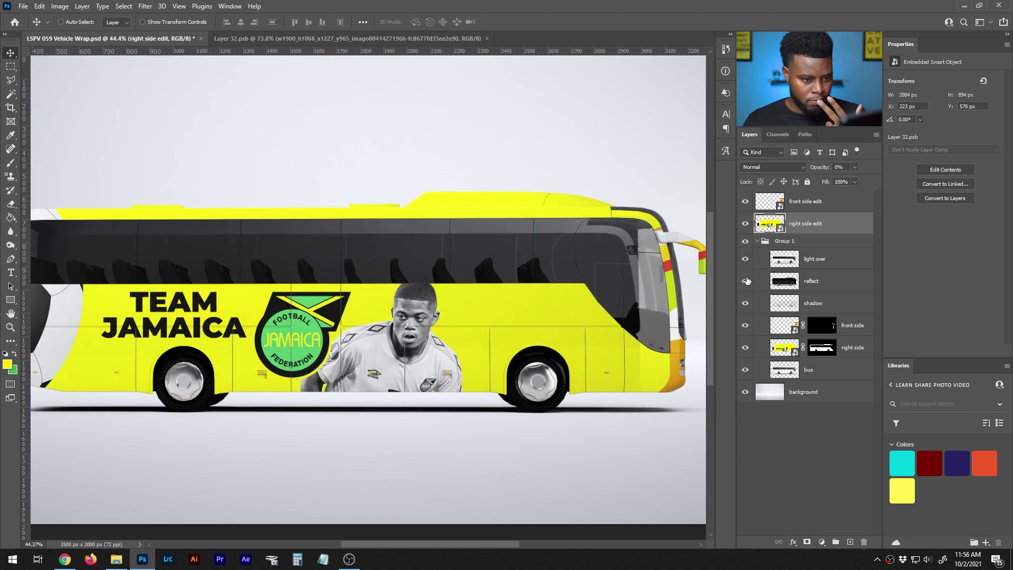
left_click(747, 281)
left_click(746, 280)
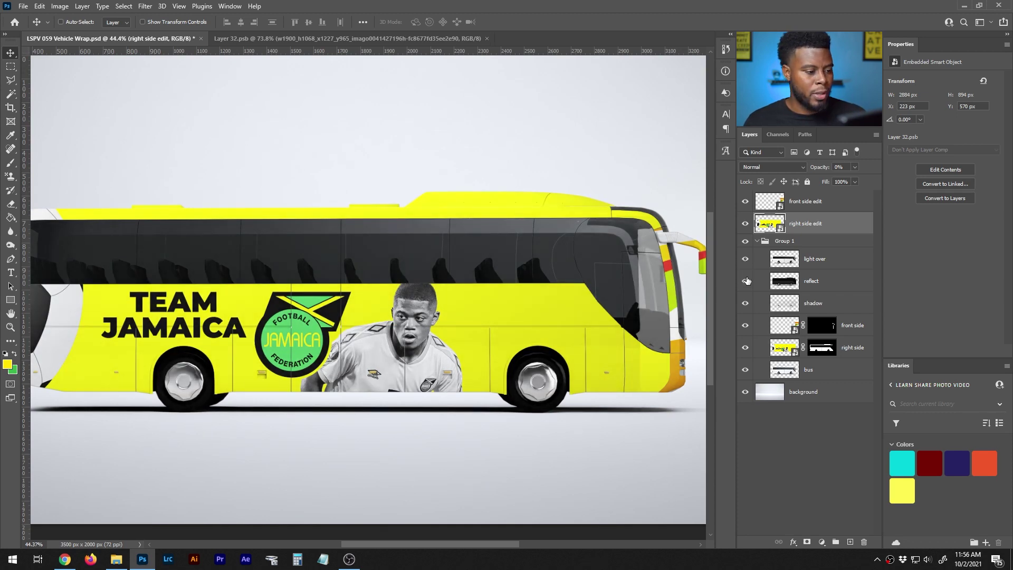
left_click(746, 280)
left_click(746, 280)
left_click(746, 281)
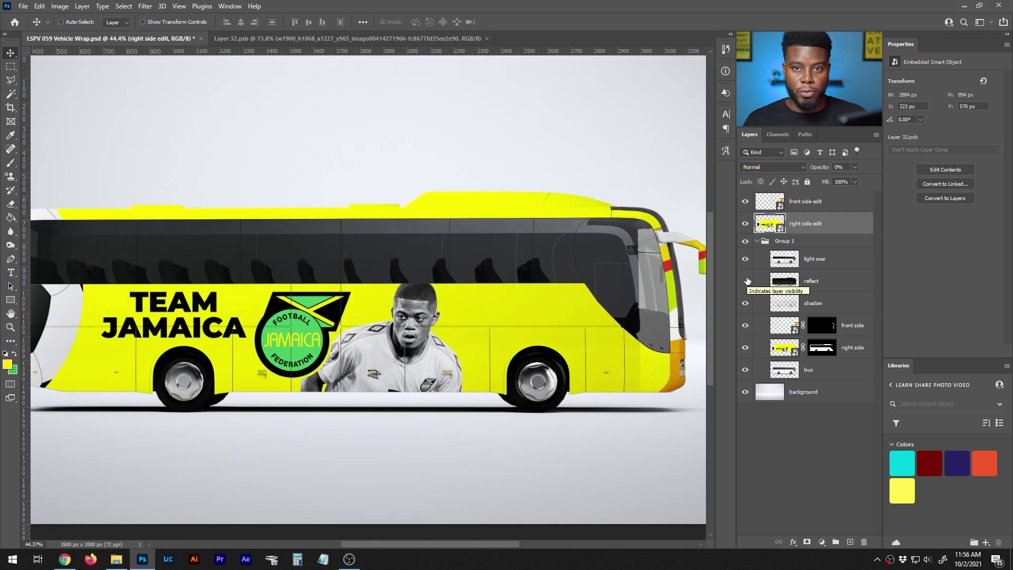
left_click(746, 281)
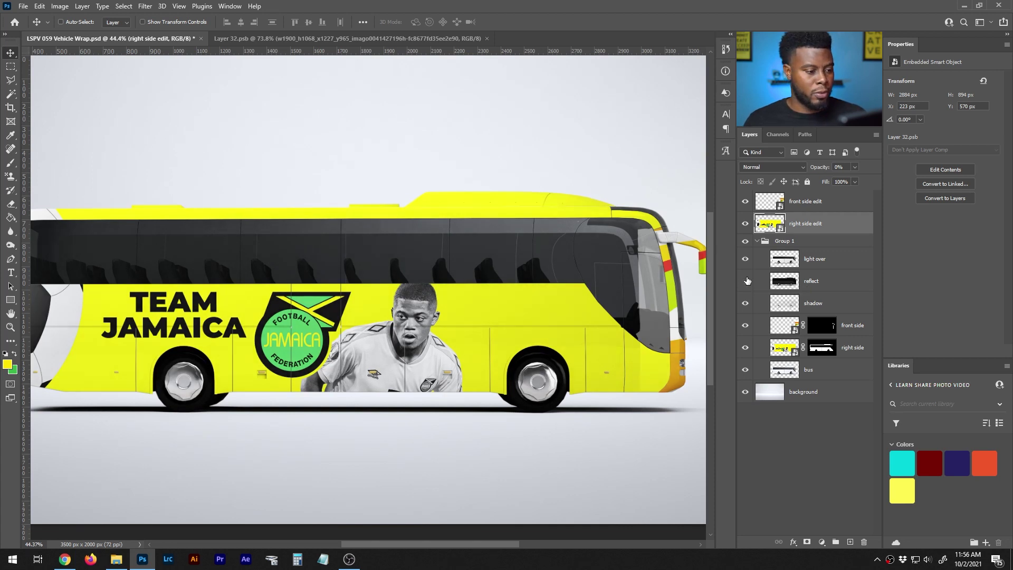
Compare the bus wrap with and without the reflect layer and leave that layer hidden.
left_click(747, 281)
left_click(746, 280)
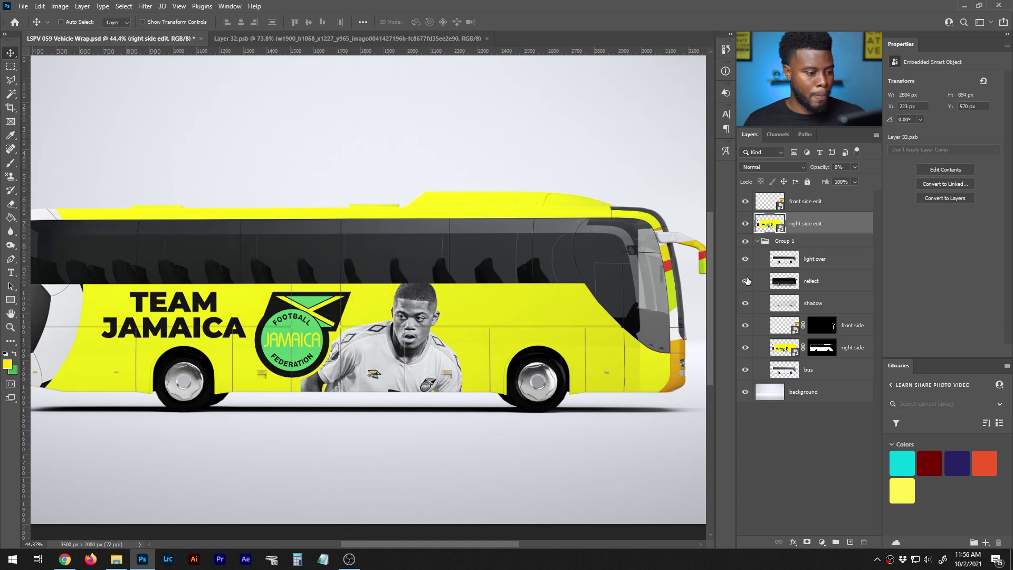
left_click(746, 280)
left_click(747, 280)
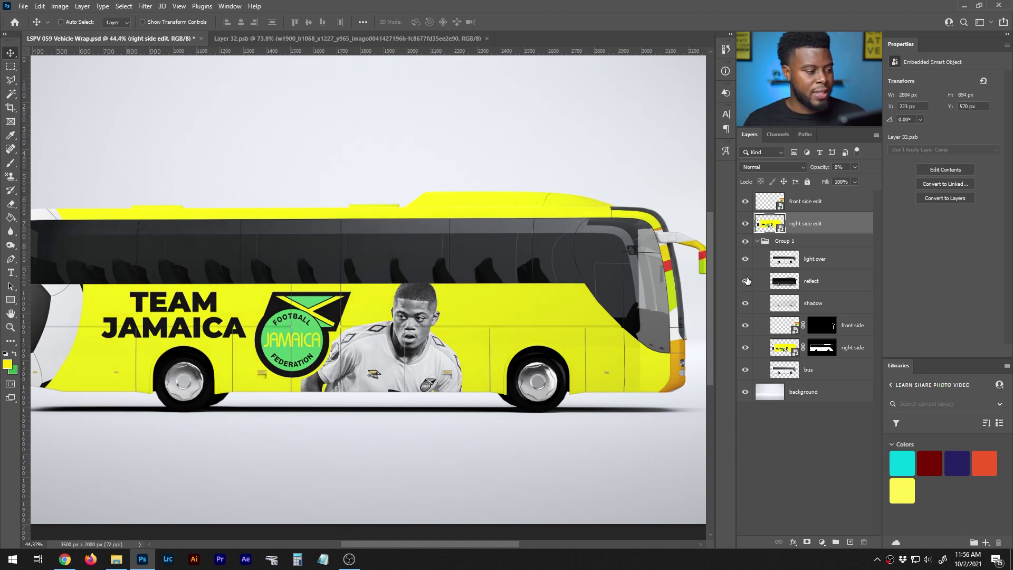
left_click(746, 281)
left_click(747, 281)
left_click(746, 281)
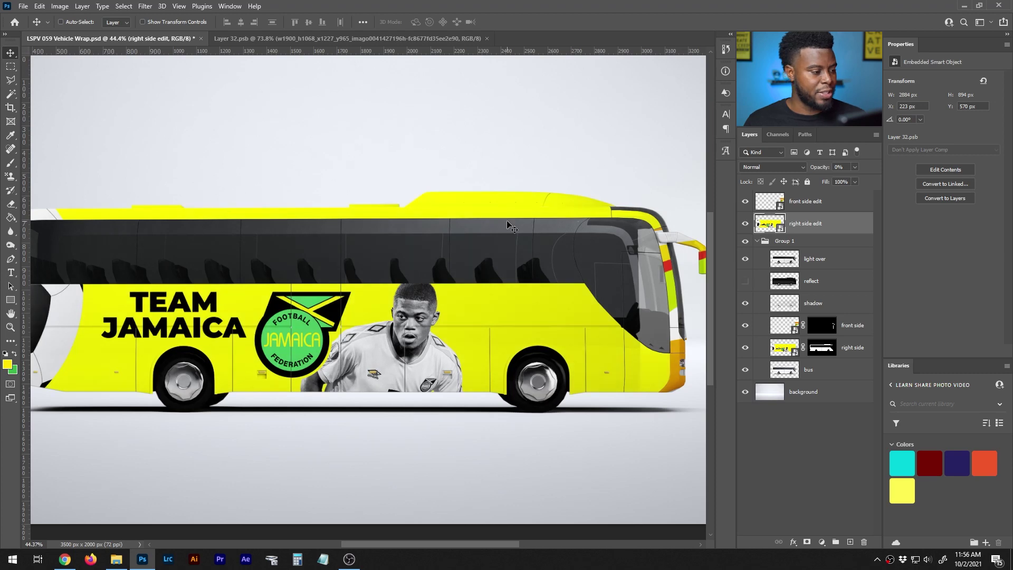
scroll(507, 225, "left", 2)
scroll(511, 219, "right", 1)
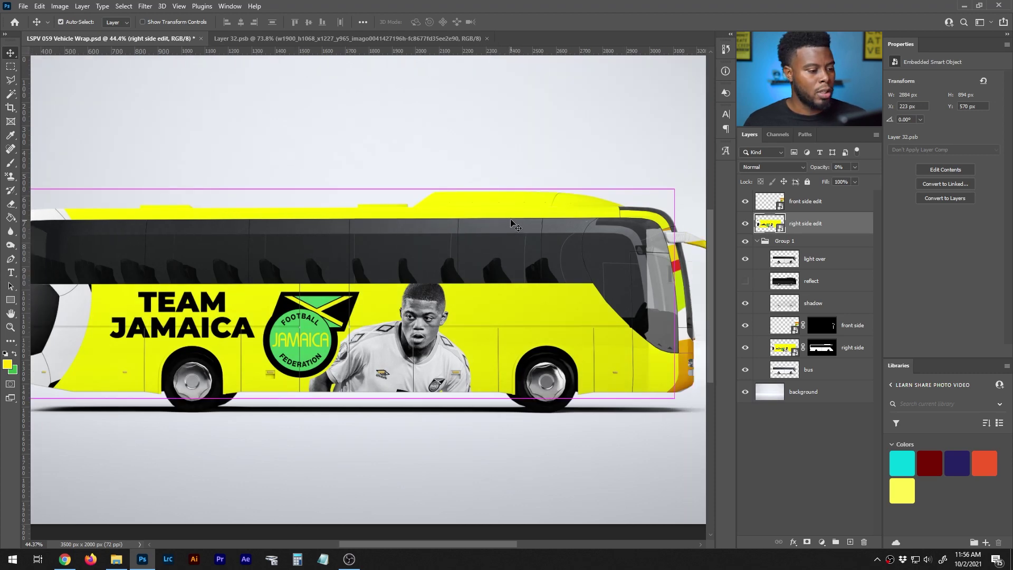
In Layer 32.psb, show the hidden number 11 player photo and move it into the empty yellow area beside the number 7 player.
left_click(387, 41)
scroll(543, 289, "down", 1)
scroll(543, 289, "up", 2)
left_click_drag(463, 541, 529, 540)
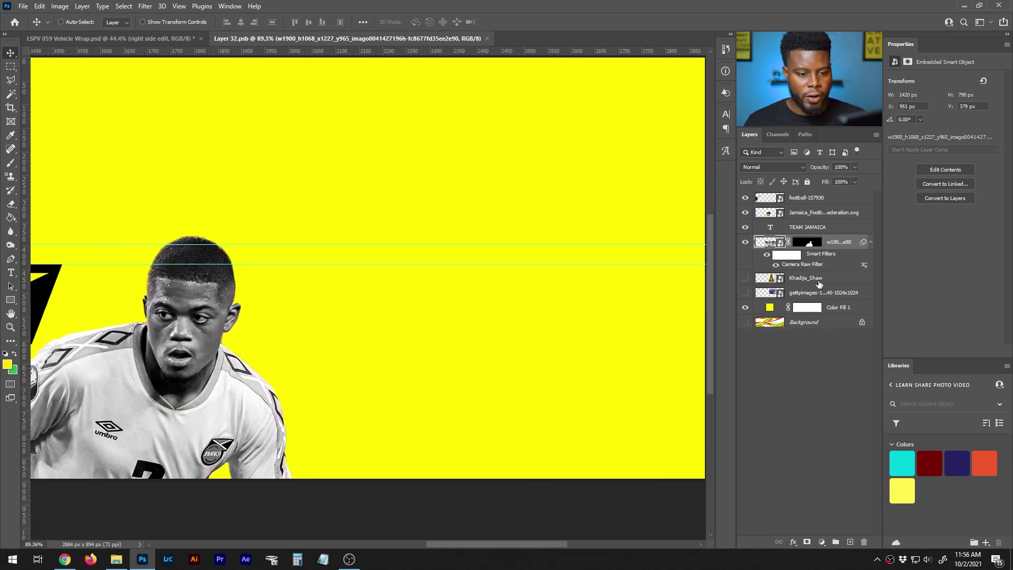
left_click(819, 280)
left_click(745, 277)
left_click_drag(204, 167, 518, 175)
Select the number 11 player with Select Subject and mask out the photo's background.
key("w")
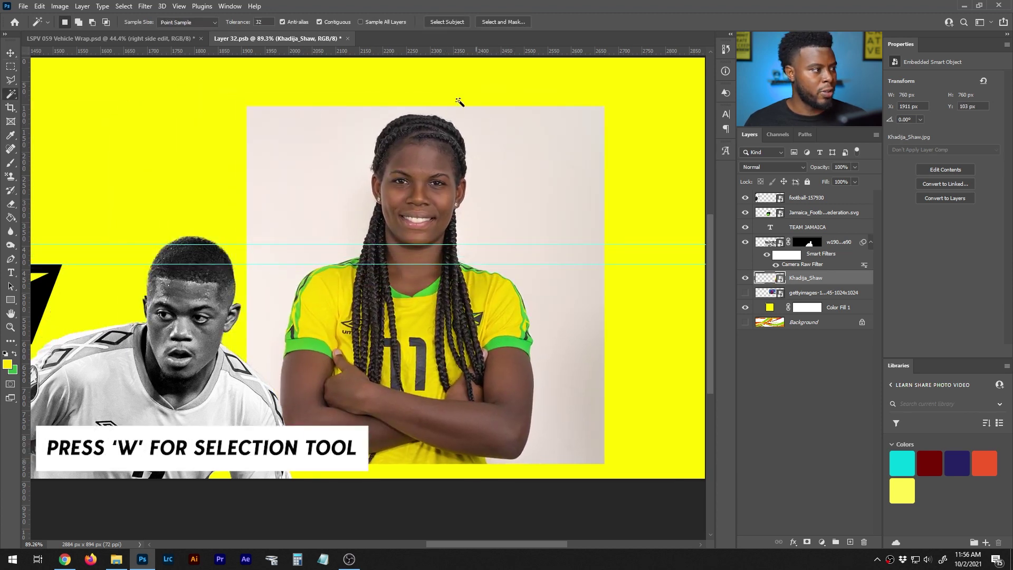
left_click(448, 22)
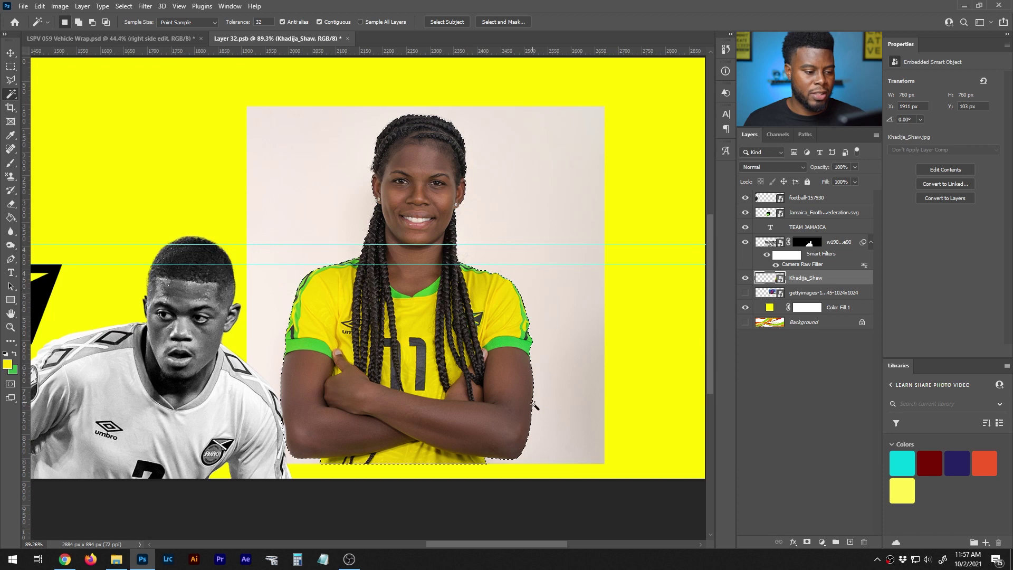
left_click(808, 542)
left_click(460, 347)
key("ctrl+d")
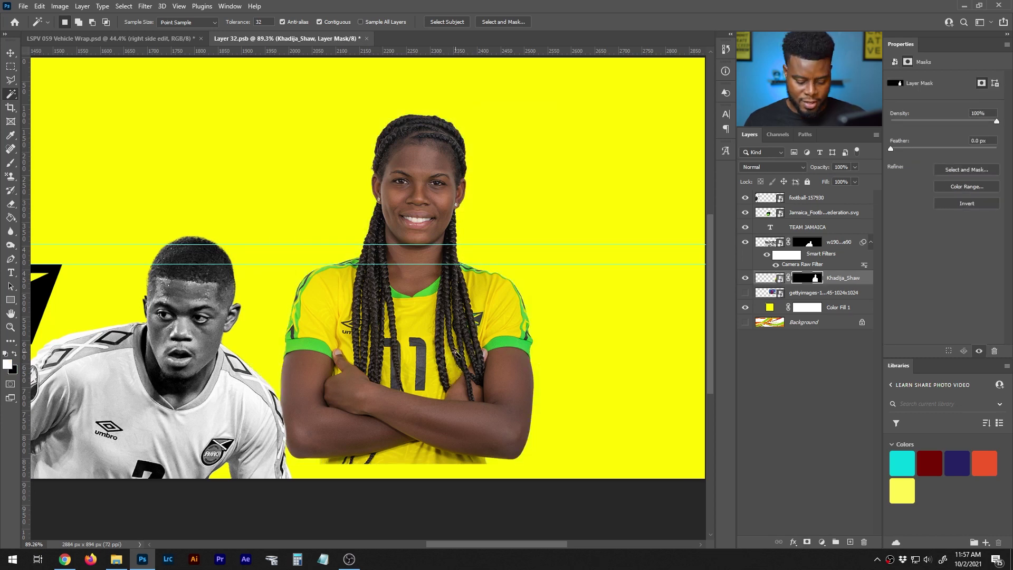
Scale the number 11 player cutout to about 80%, rotate it -1.13° and place it beside the number 7 player at the artwork's lower edge.
key("v")
left_click_drag(376, 336, 346, 371)
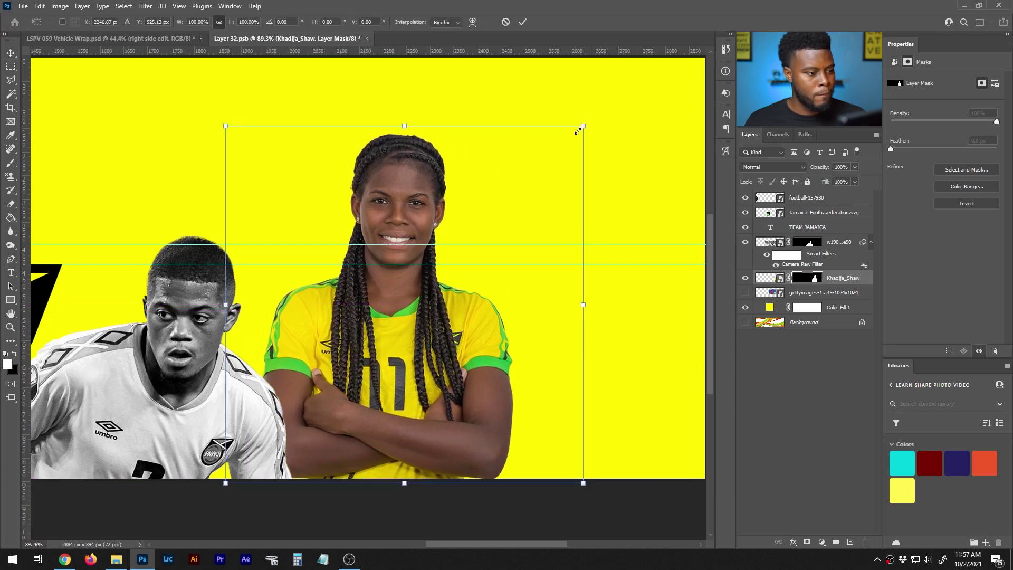
left_click_drag(577, 129, 551, 154)
left_click_drag(581, 305, 582, 319)
left_click_drag(461, 322, 447, 354)
left_click_drag(542, 179, 501, 230)
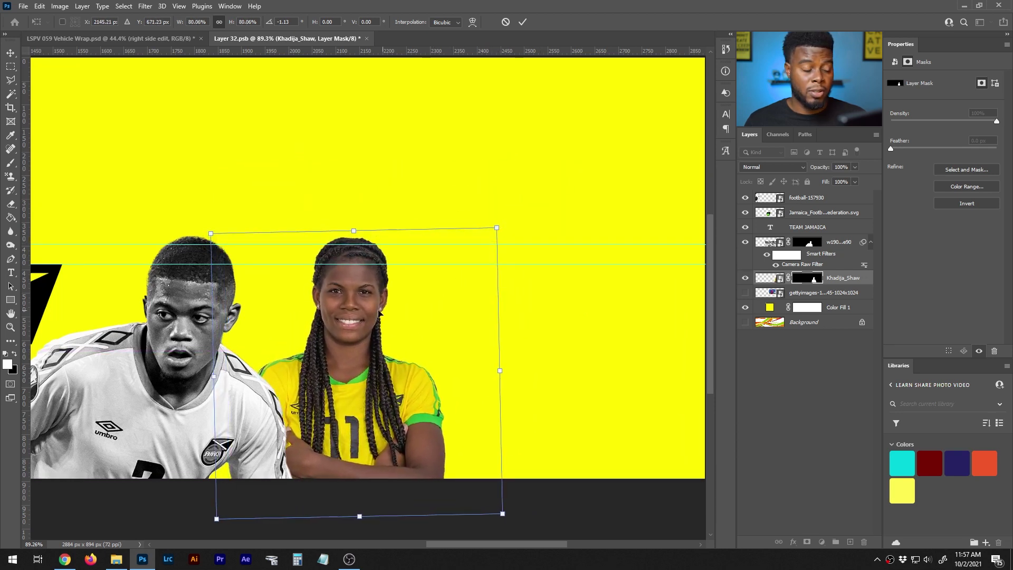
left_click_drag(341, 338, 332, 330)
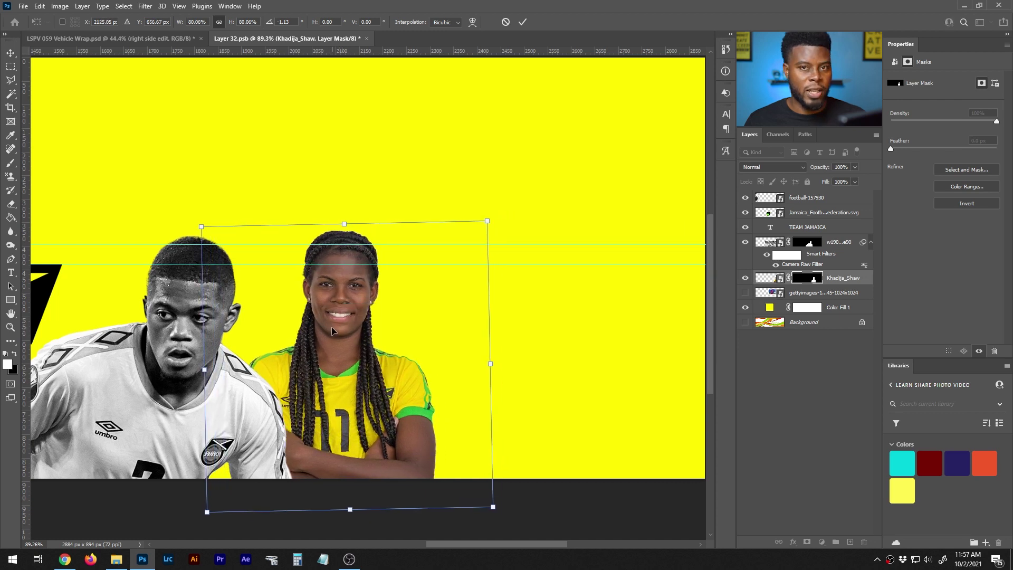
mouse_move(335, 322)
left_mouse_down()
mouse_move(338, 342)
mouse_move(341, 334)
left_mouse_up()
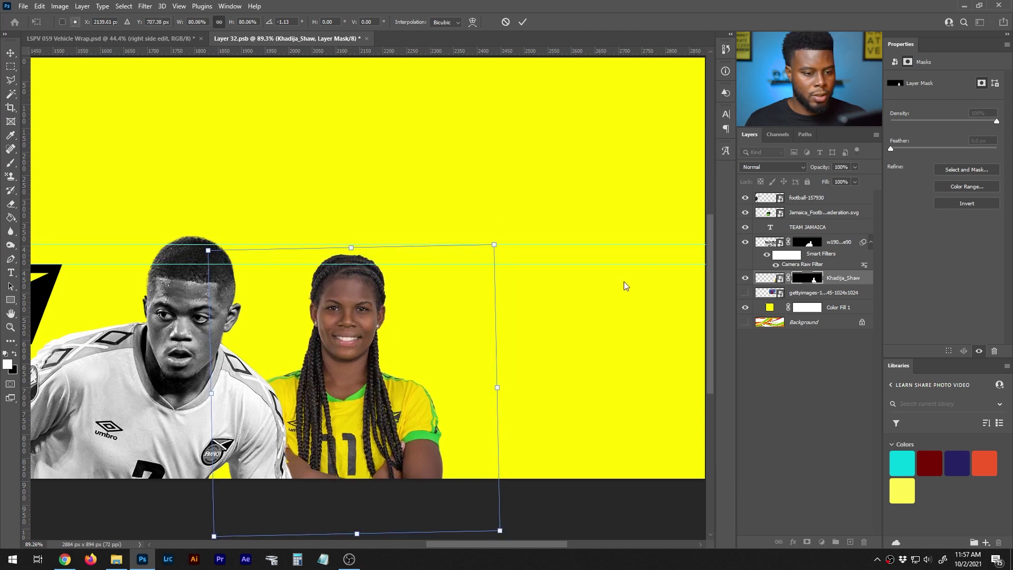
key("Return")
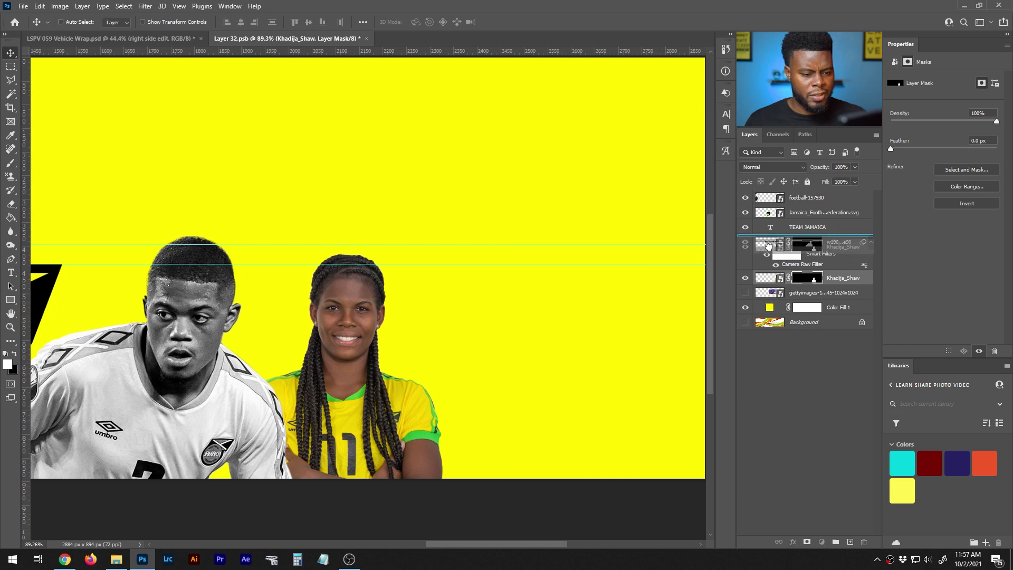
Bring the number 11 player in front of the number 7 player and copy the number 7 player's Camera Raw Filter onto her layer.
key("ctrl+bracketright")
left_click_drag(376, 340, 376, 331)
key("shift+Down")
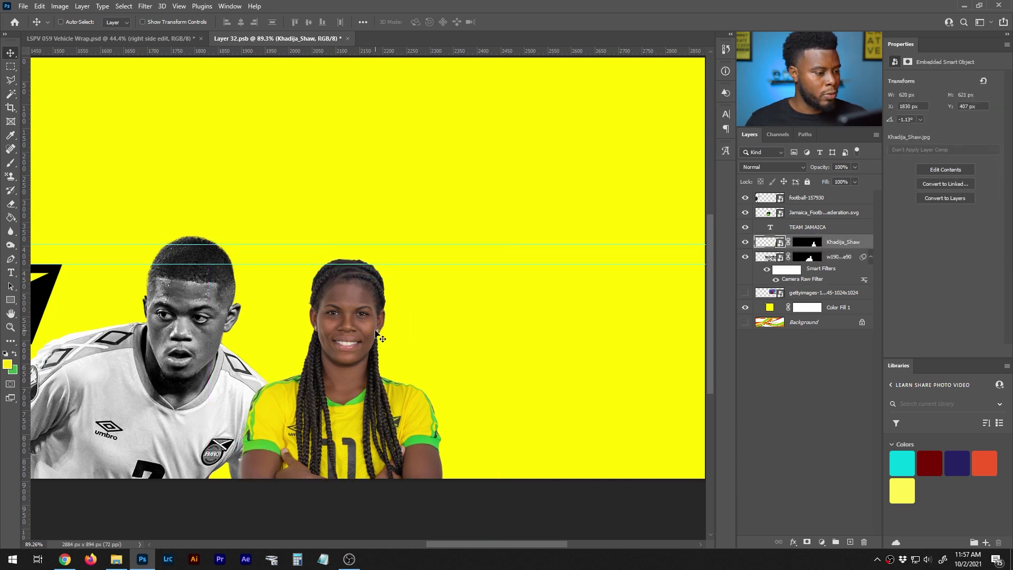
left_click(816, 280)
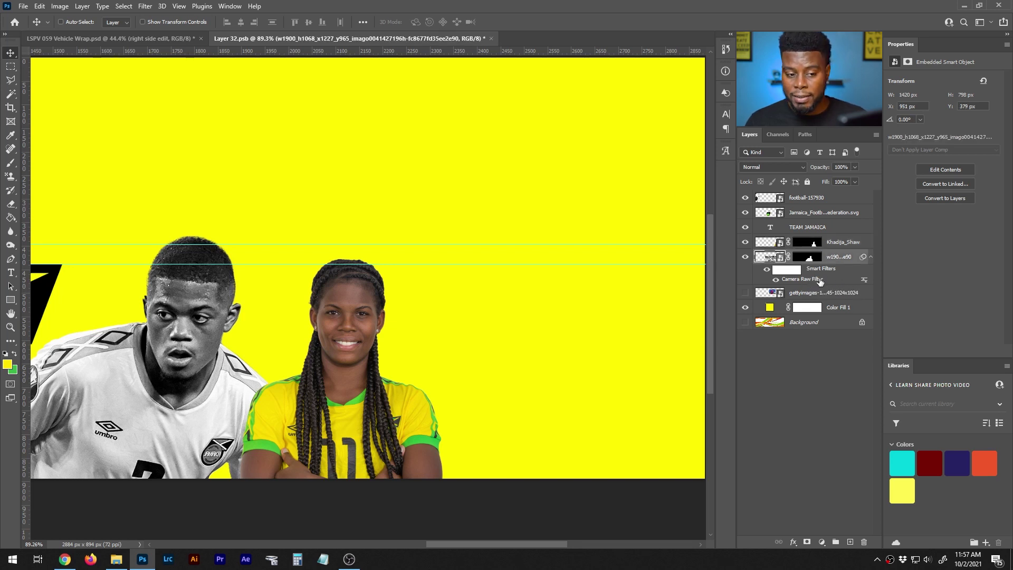
left_click_drag(820, 282, 841, 243)
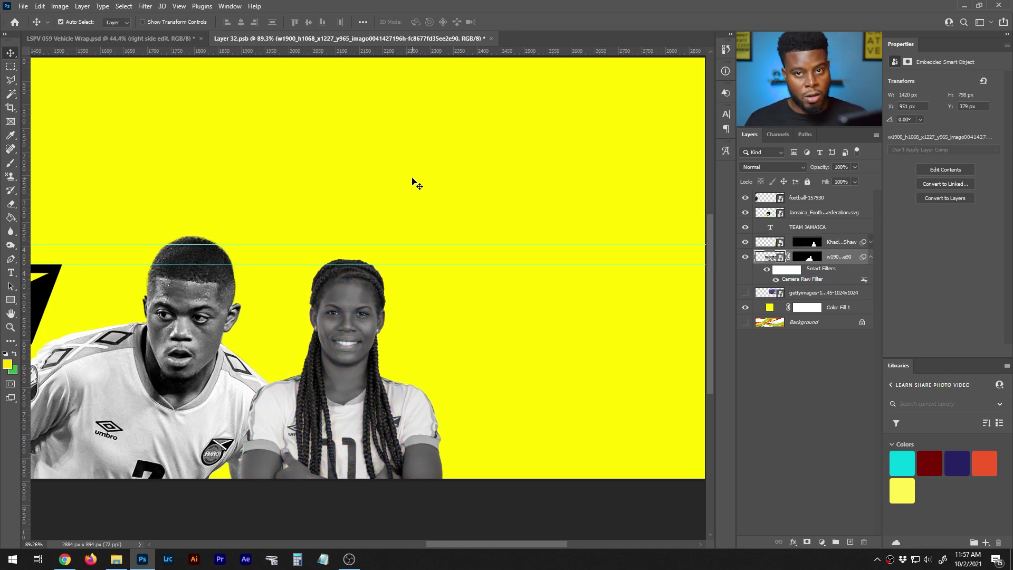
Inspect both player cutouts up close on the LSPV 059 Vehicle Wrap.psd bus mockup and return to the Layer 32.psb artwork.
left_click(175, 42)
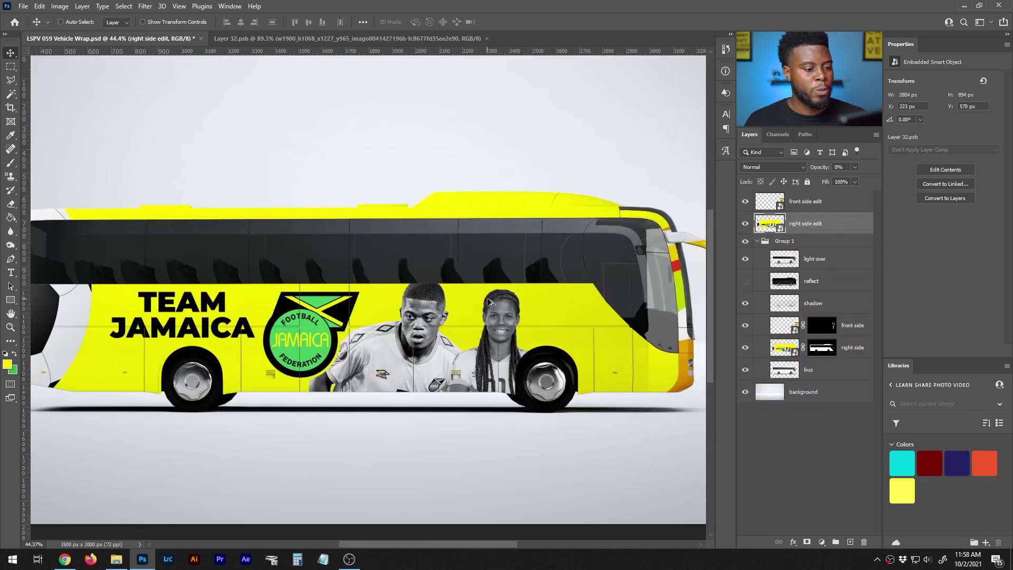
scroll(502, 355, "up", 1)
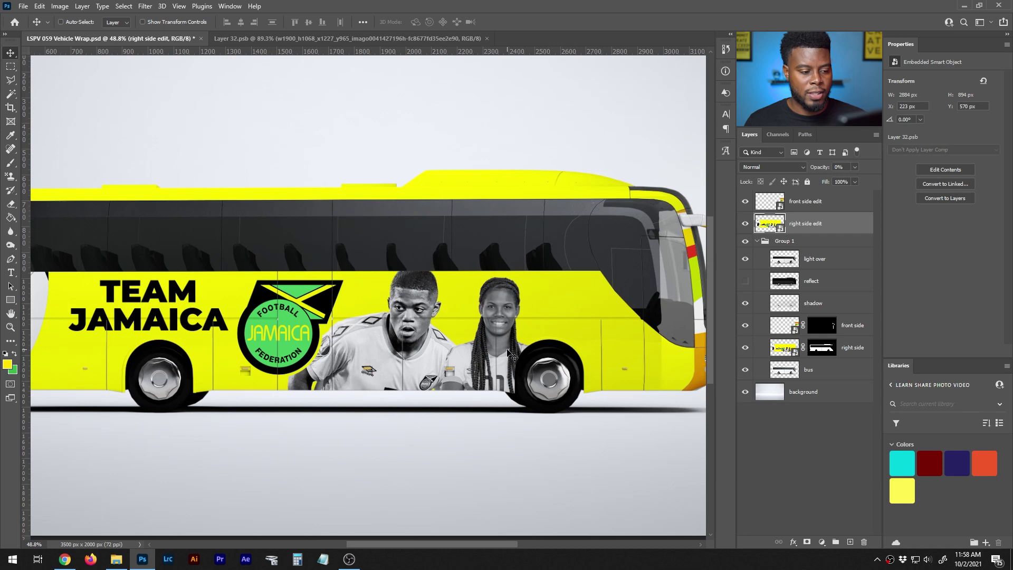
scroll(508, 353, "up", 3)
scroll(508, 352, "down", 1)
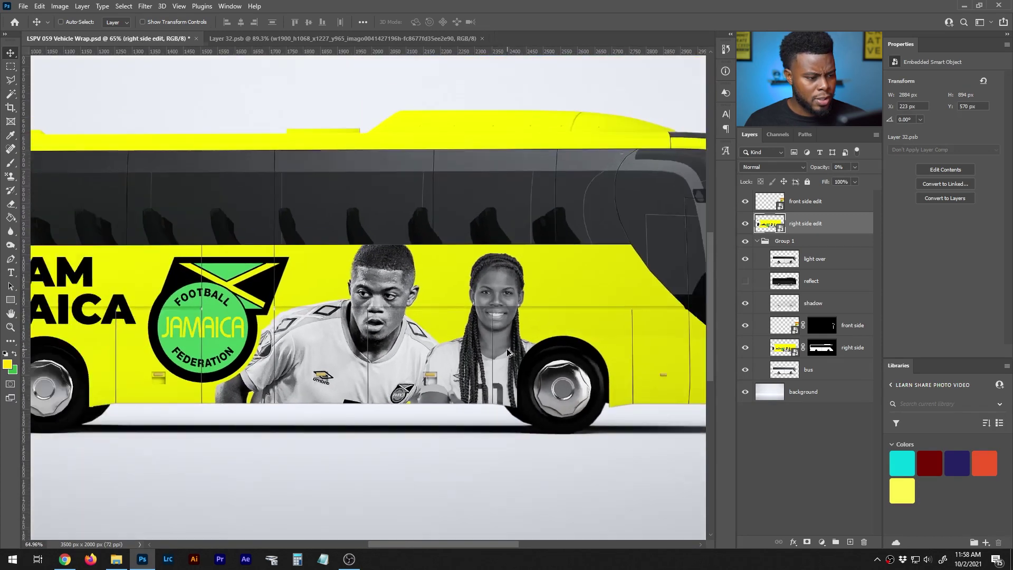
scroll(507, 353, "up", 4)
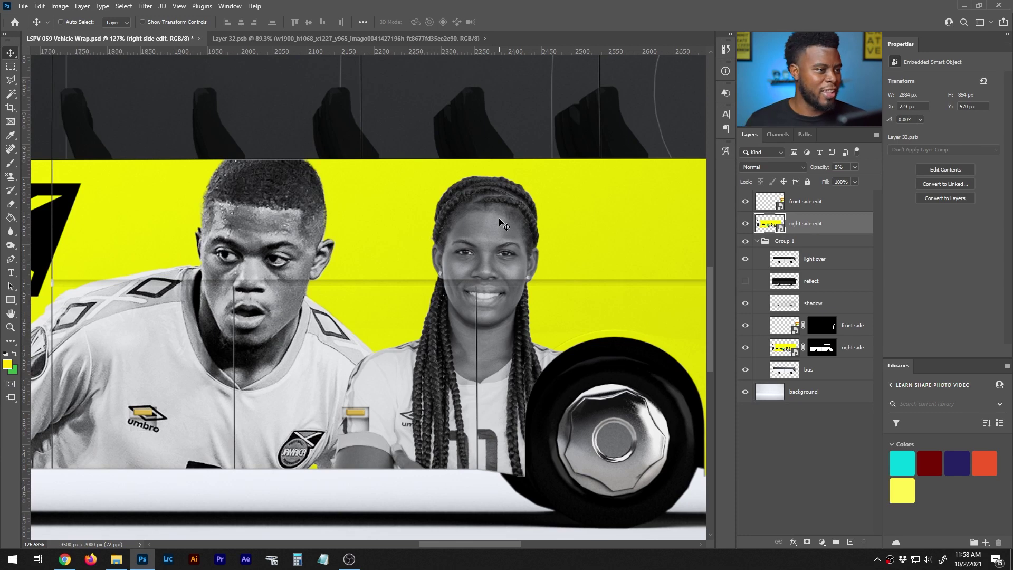
key("ctrl+Tab")
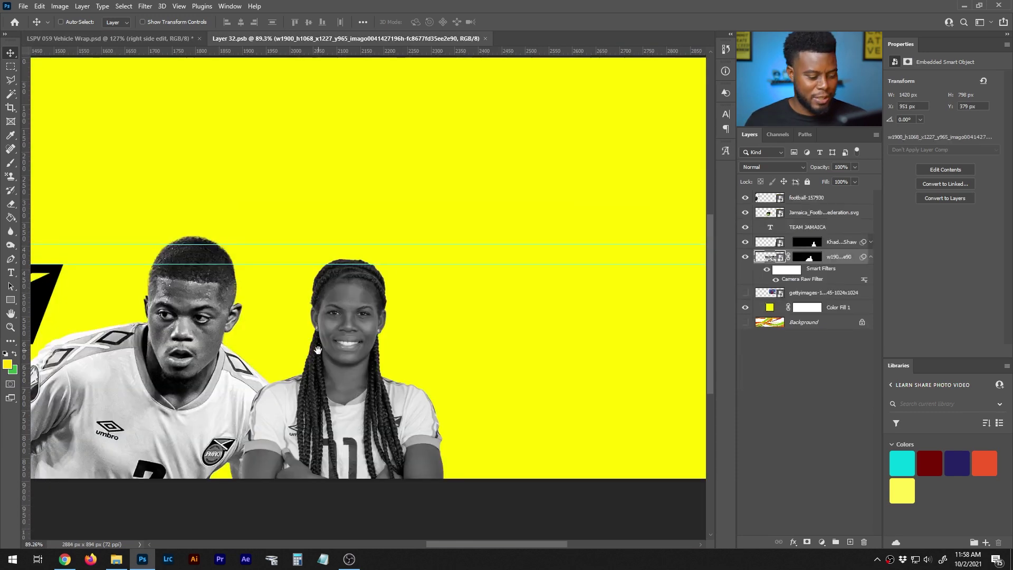
scroll(324, 348, "up", 3)
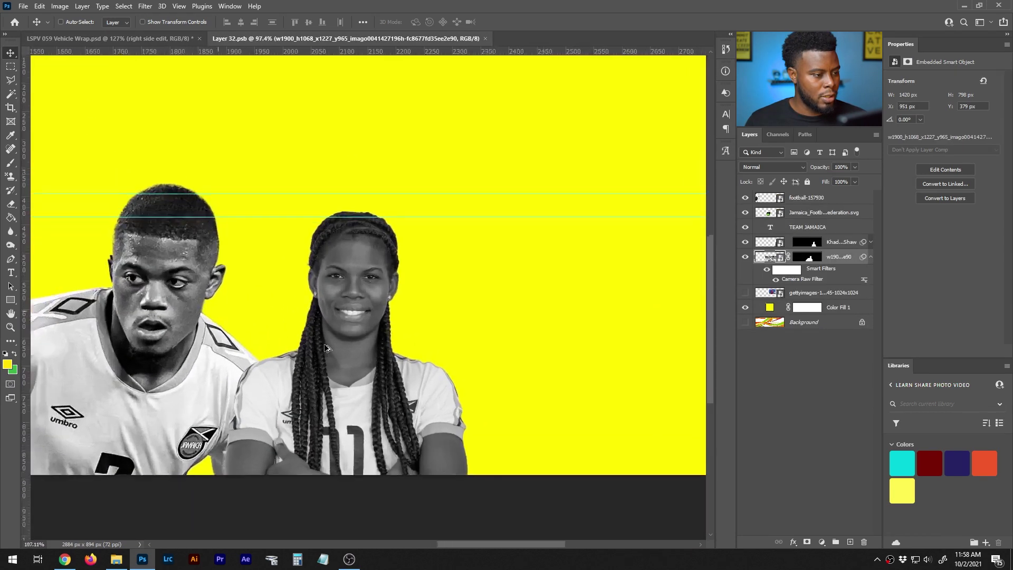
key("ctrl+t")
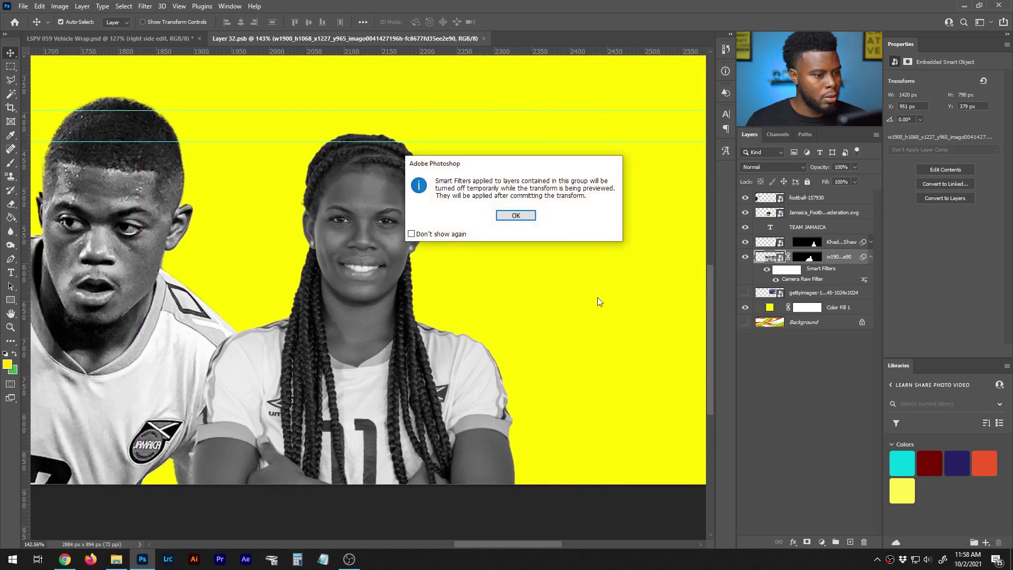
left_click(514, 215)
left_click_drag(605, 380, 601, 368)
key("Return")
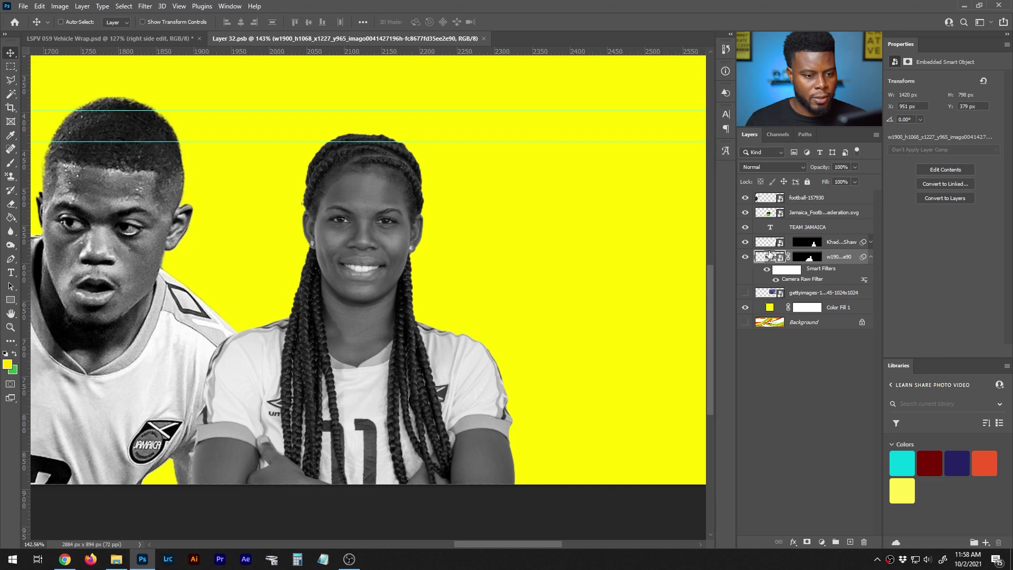
left_click(765, 243)
key("ctrl+t")
left_click(532, 218)
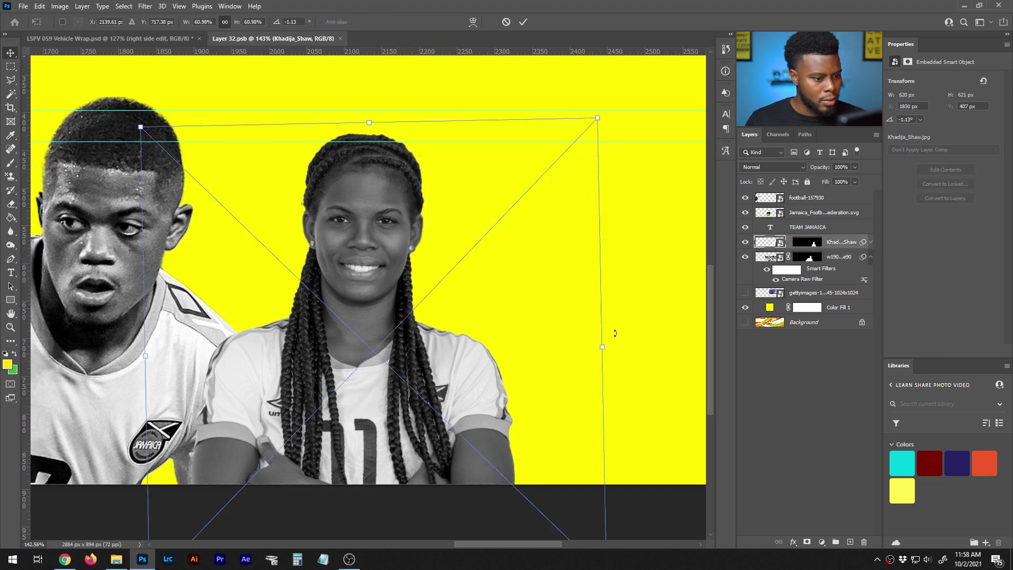
left_click_drag(633, 351, 634, 340)
key("Escape")
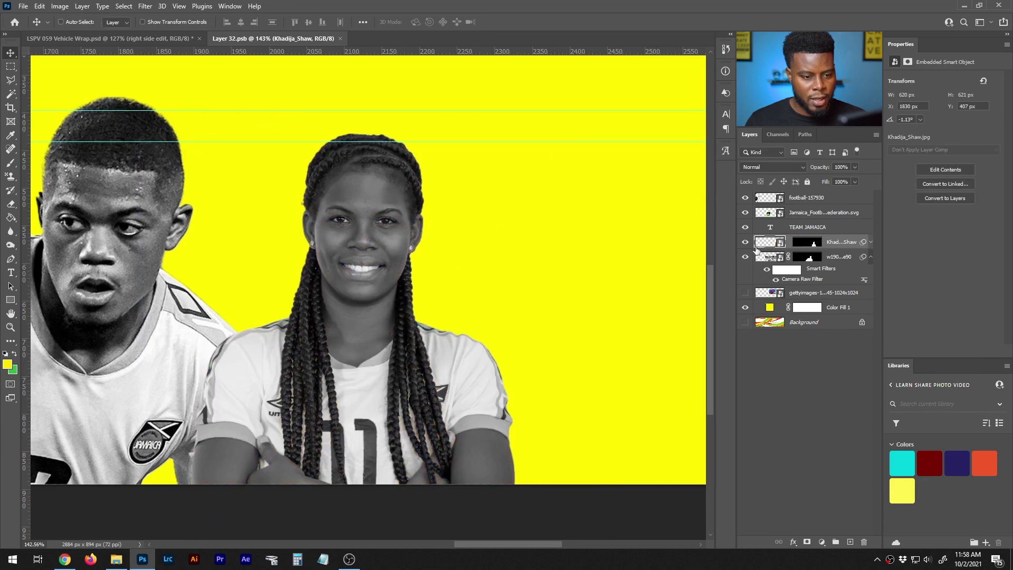
left_click(745, 242)
left_click(745, 242)
key("ctrl+t")
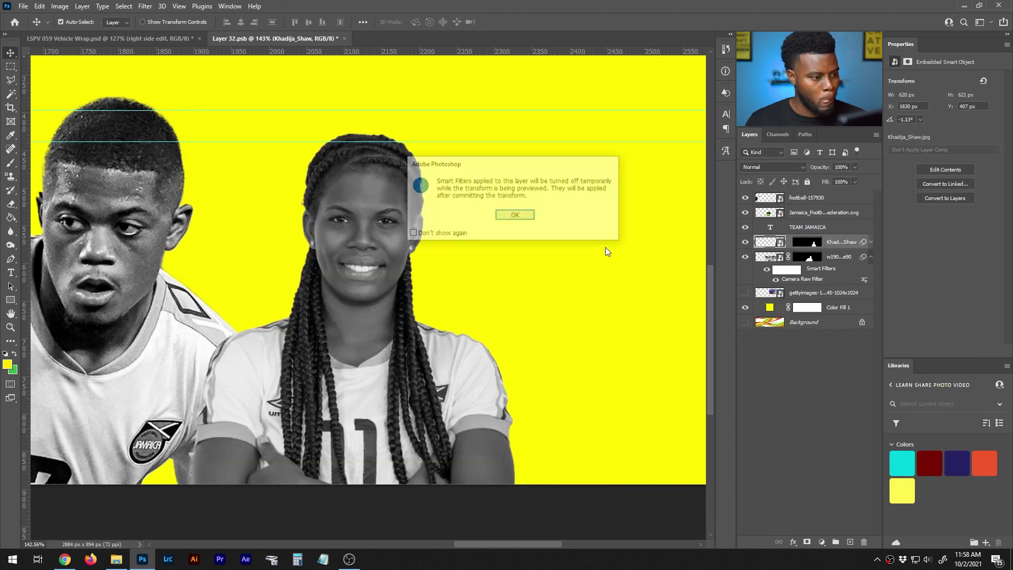
key("Return")
left_click_drag(637, 344, 635, 339)
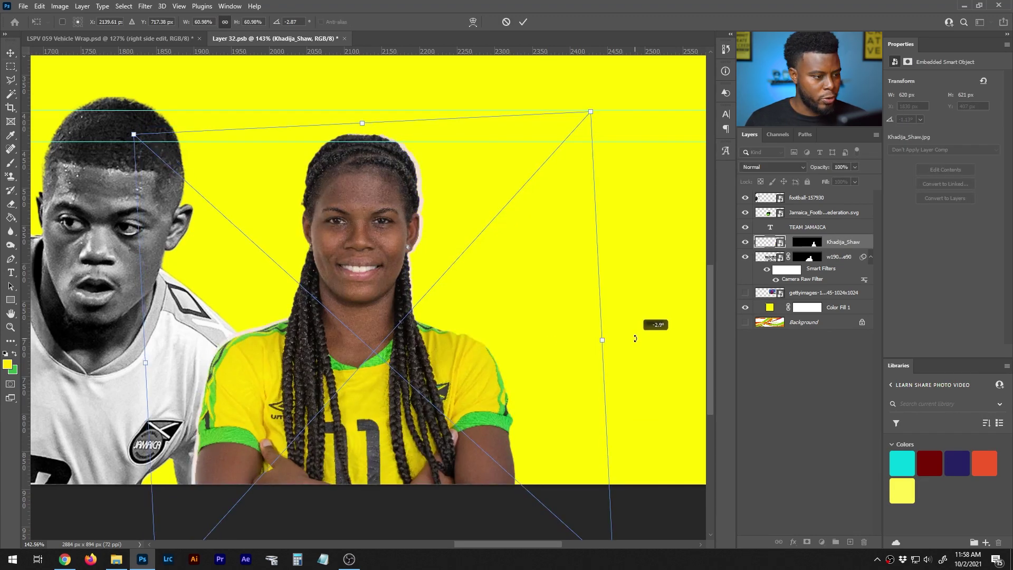
key("Escape")
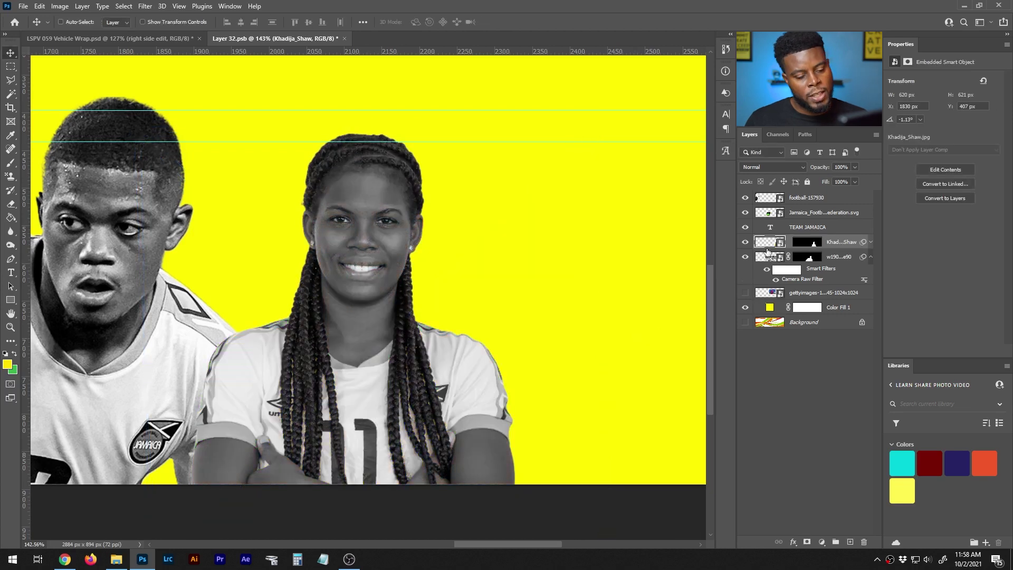
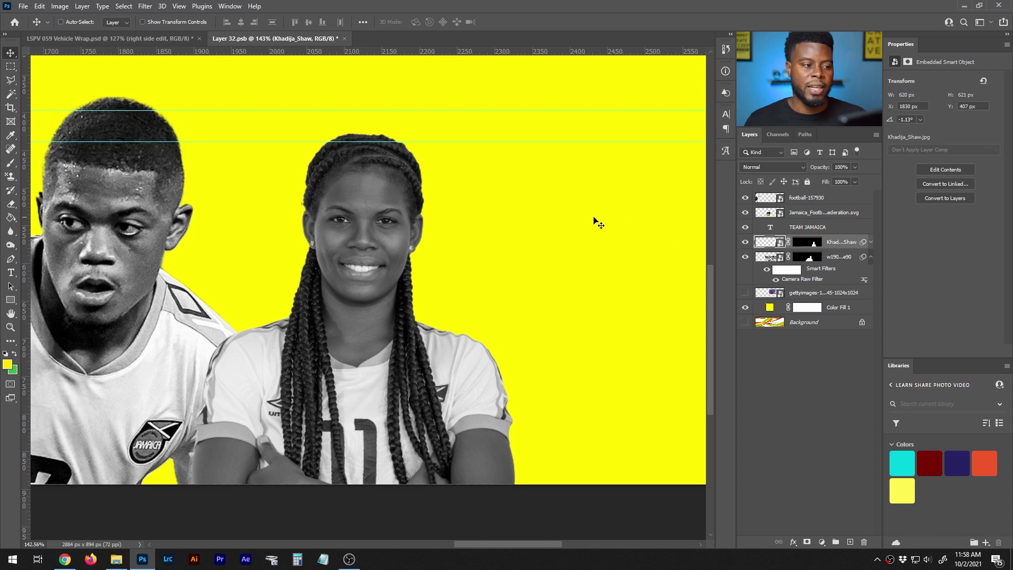
Rotate the number 11 player cutout by a further -1.74° with Free Transform.
key("ctrl+t")
left_click(534, 214)
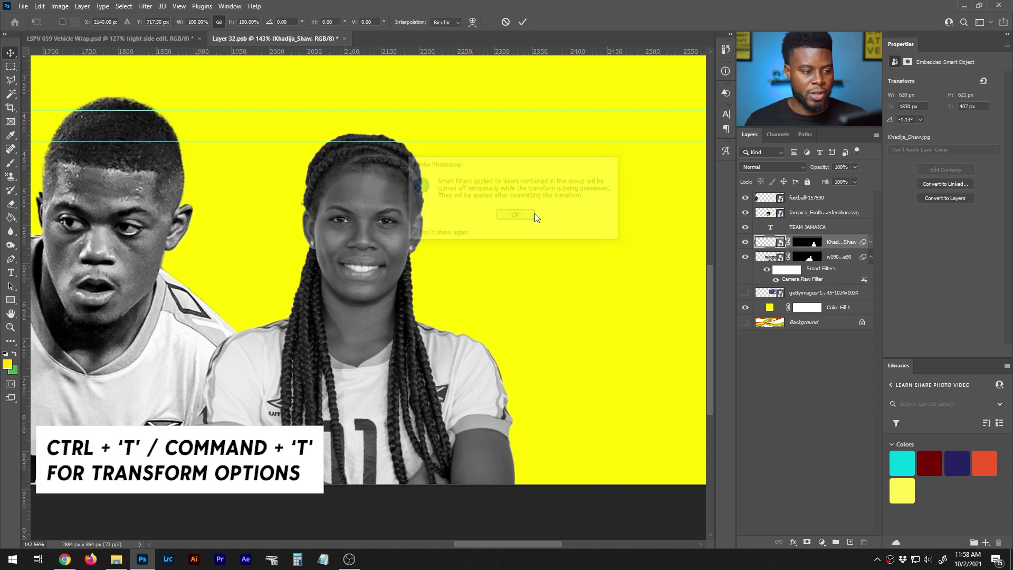
left_click_drag(635, 352, 631, 344)
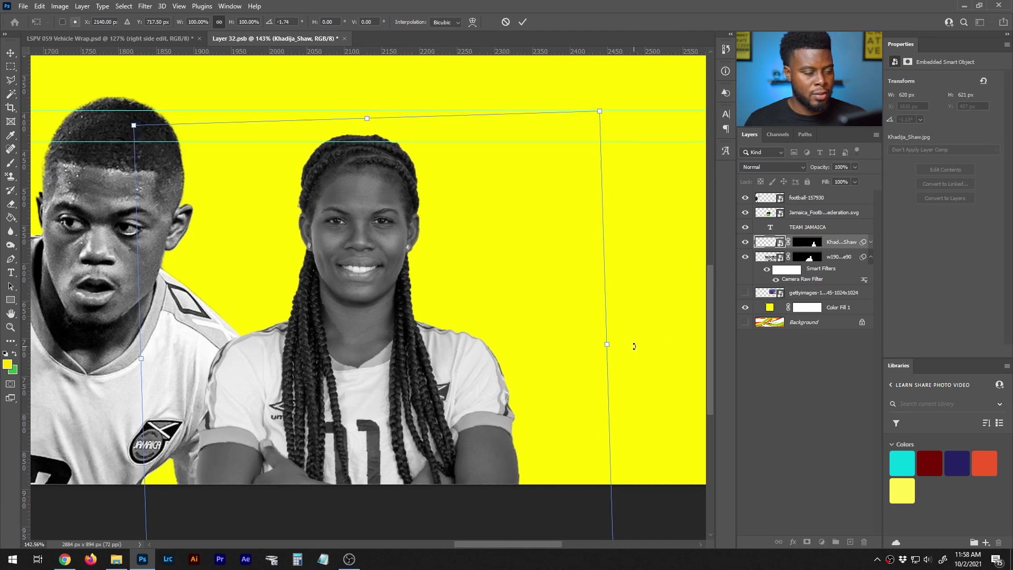
key("Return")
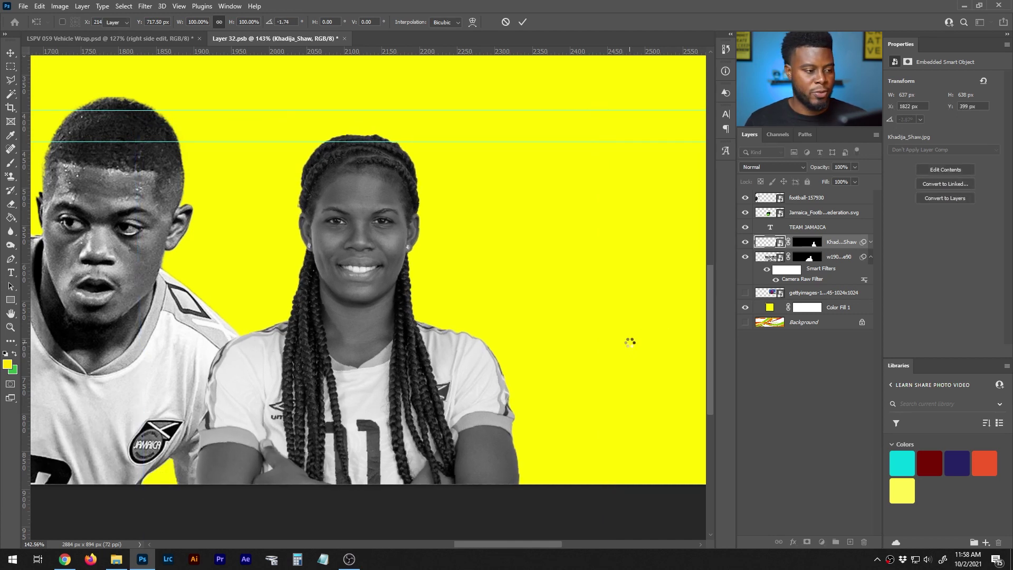
Save Layer 32.psb and return to the LSPV 059 Vehicle Wrap.psd bus mockup.
key("ctrl+s")
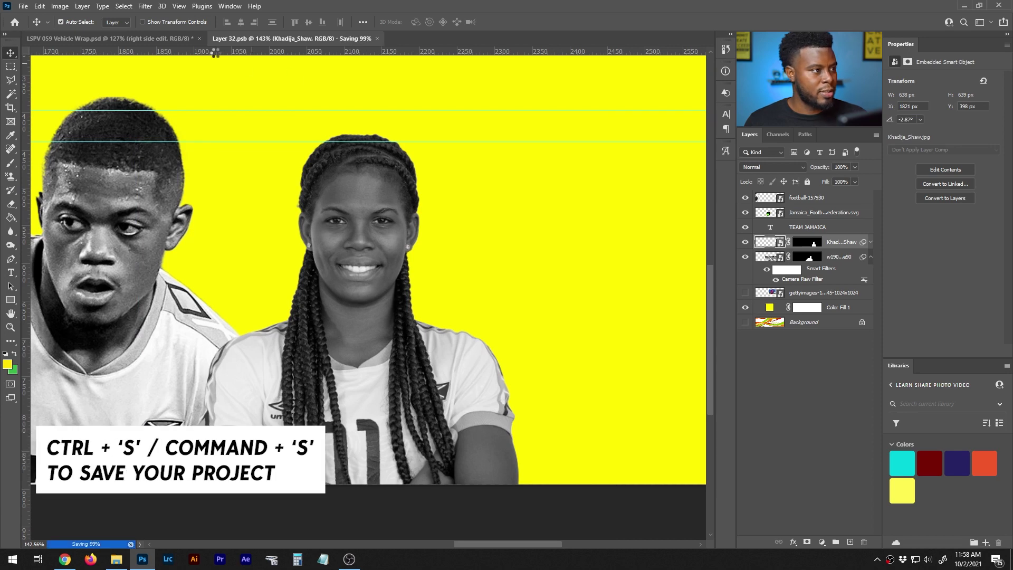
left_click(167, 39)
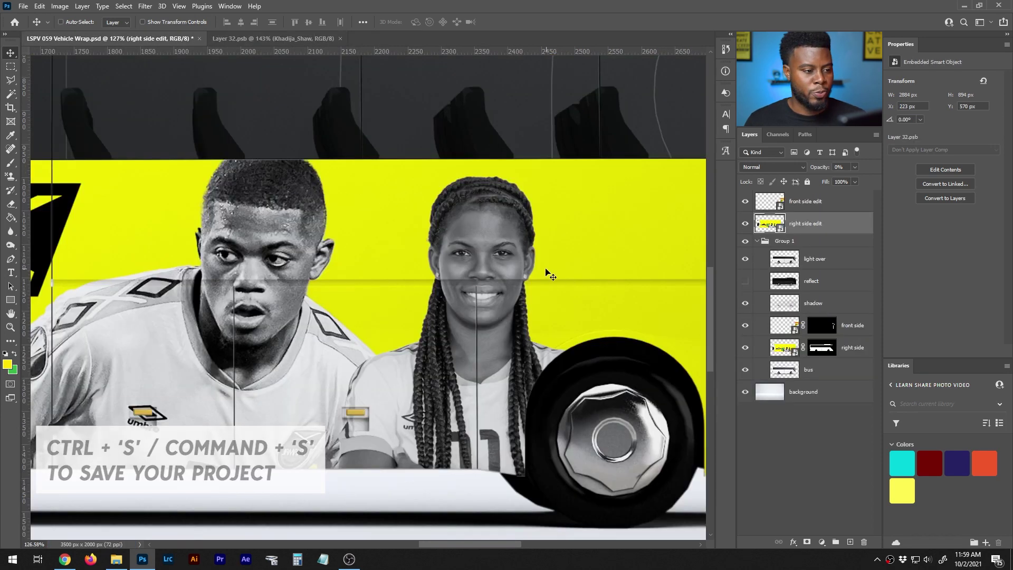
Check the player cutouts on the bus mockup, save LSPV 059 Vehicle Wrap.psd and return to the Layer 32.psb artwork.
scroll(530, 264, "down", 4)
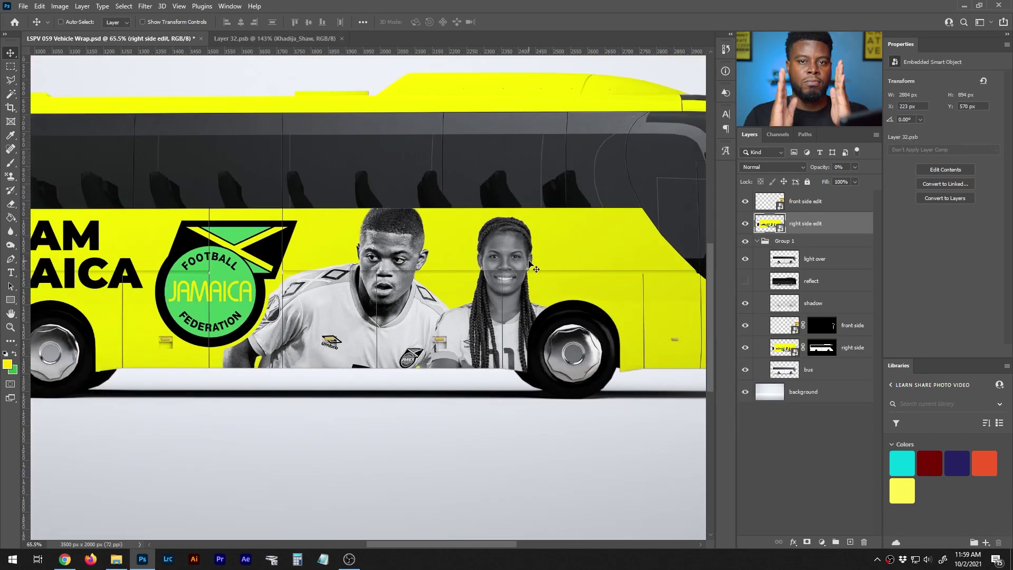
key("ctrl")
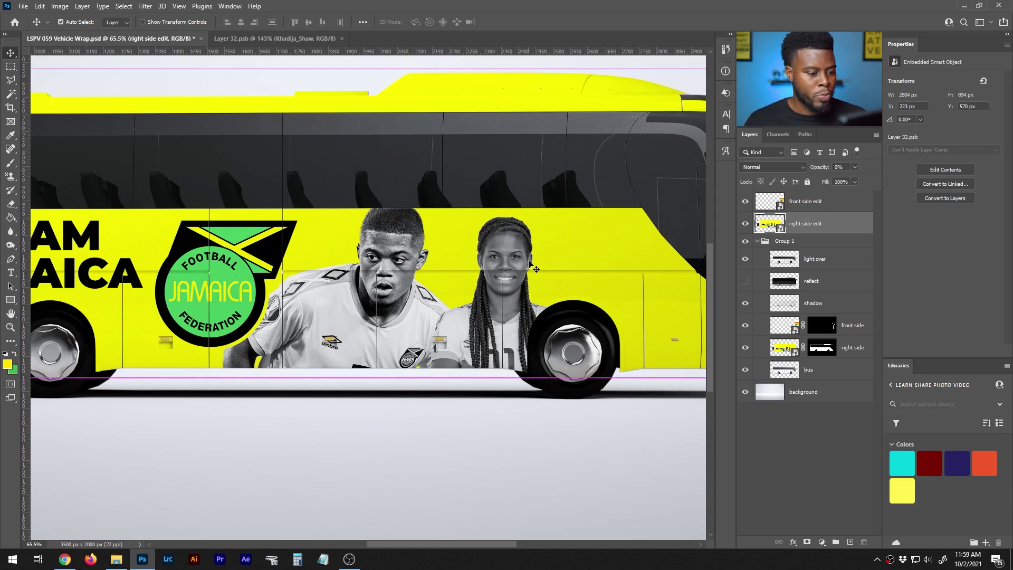
scroll(531, 264, "left", 2)
left_click_drag(473, 543, 508, 543)
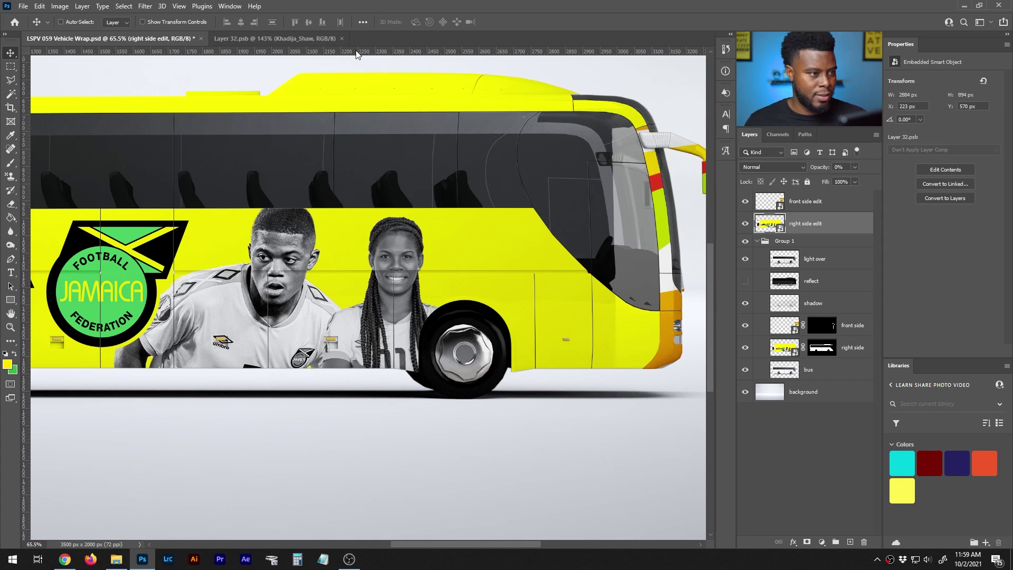
key("ctrl")
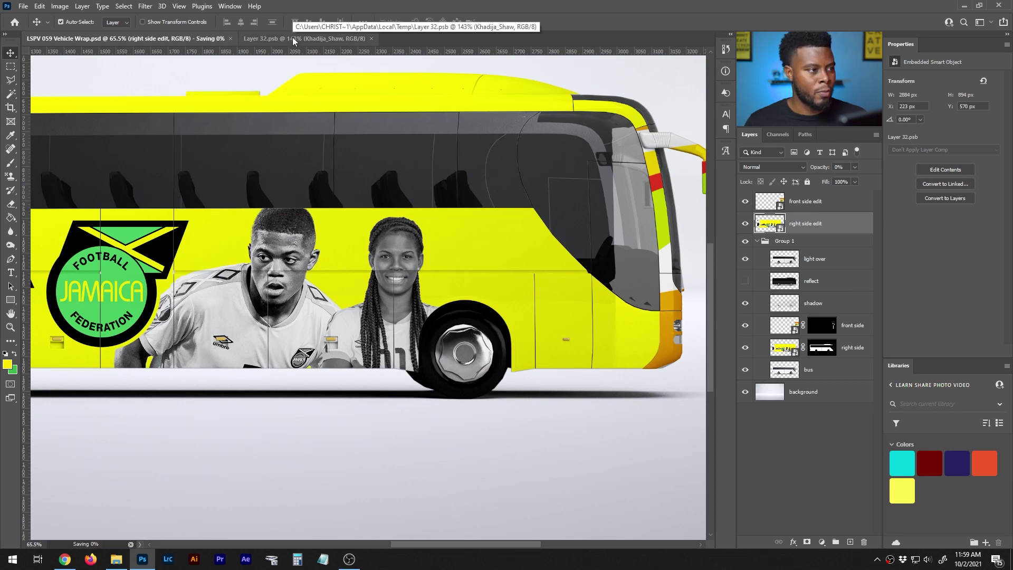
left_click(293, 36)
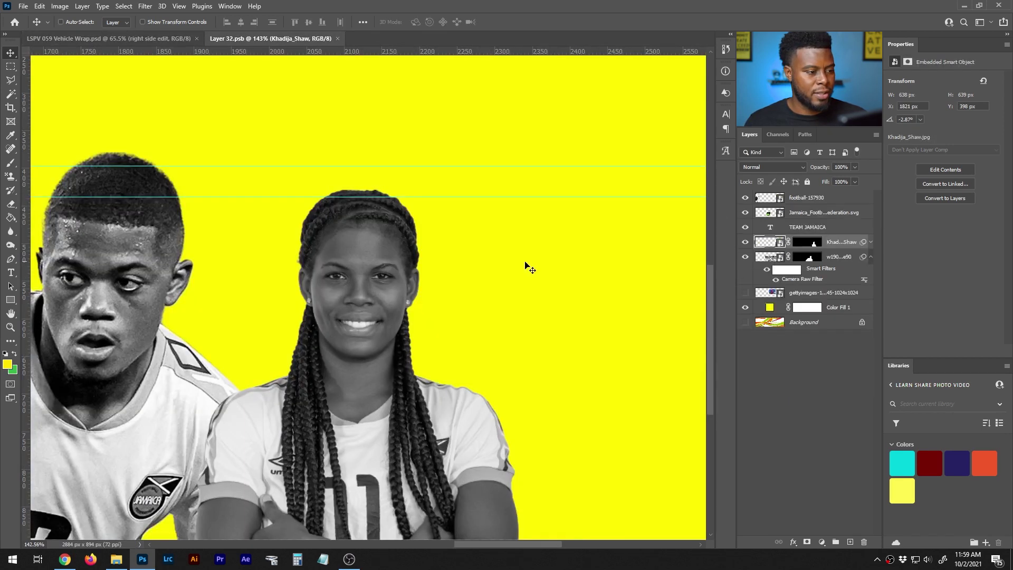
Show the hidden gettyimages goalkeeper photo layer and move it beside the number 11 player, to about X 2196 px, Y 294 px.
scroll(525, 267, "down", 3)
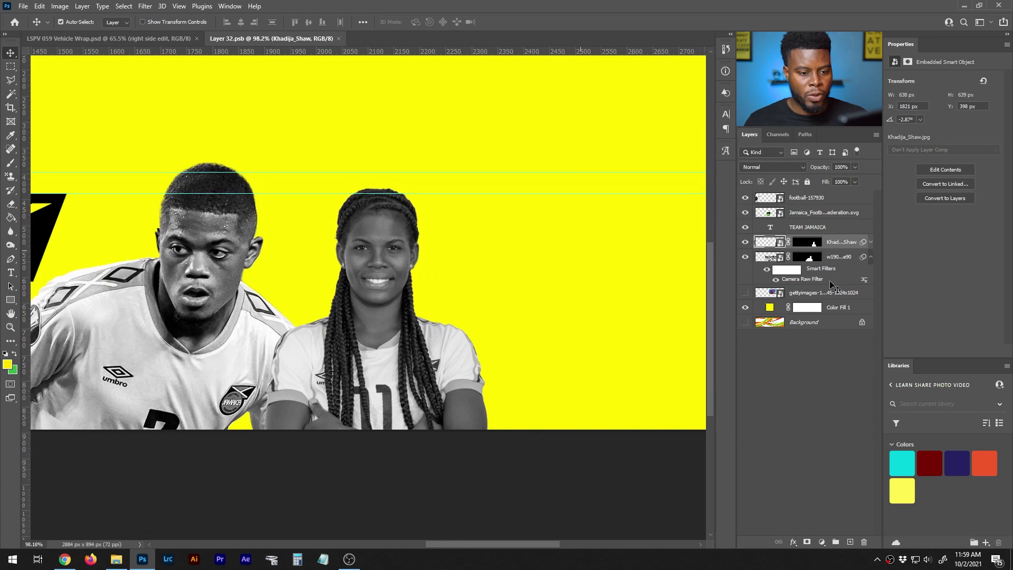
left_click(745, 292)
left_click(771, 294)
left_click_drag(147, 81, 516, 176)
scroll(530, 197, "right", 5)
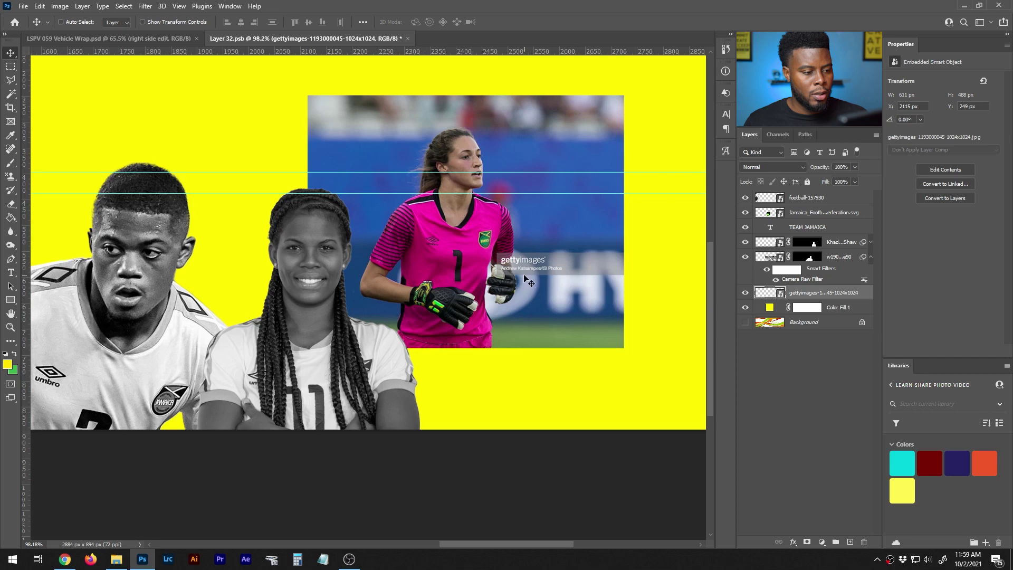
left_click_drag(522, 251, 563, 273)
scroll(607, 246, "up", 3)
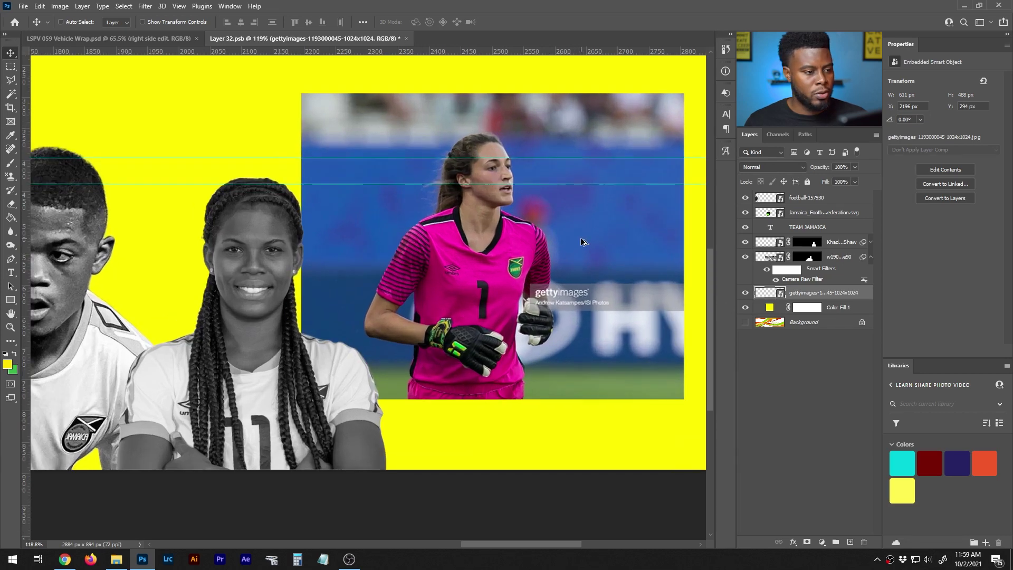
Cut the goalkeeper out of her photo background using Select Subject and a layer mask.
key("w")
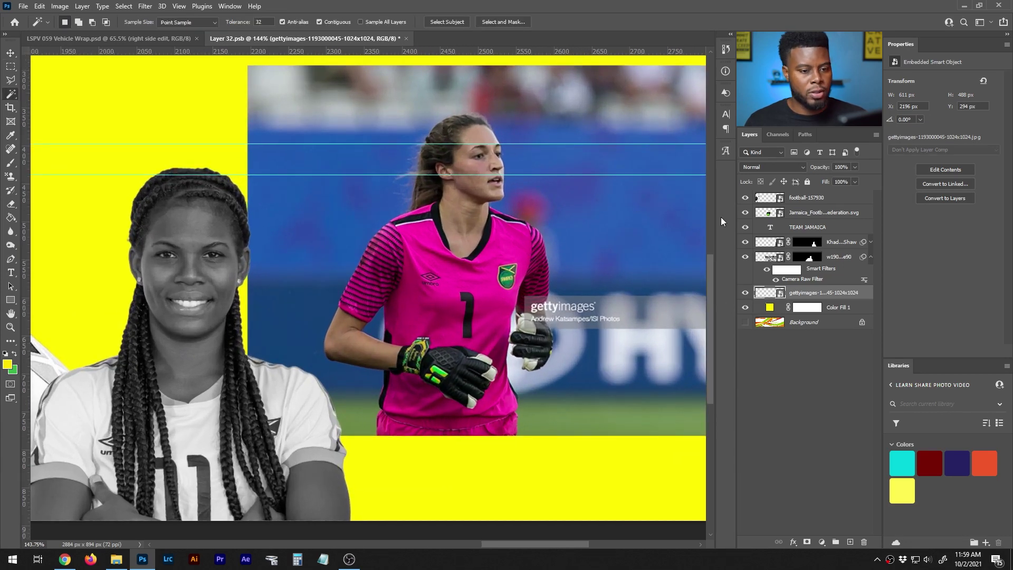
left_click(456, 24)
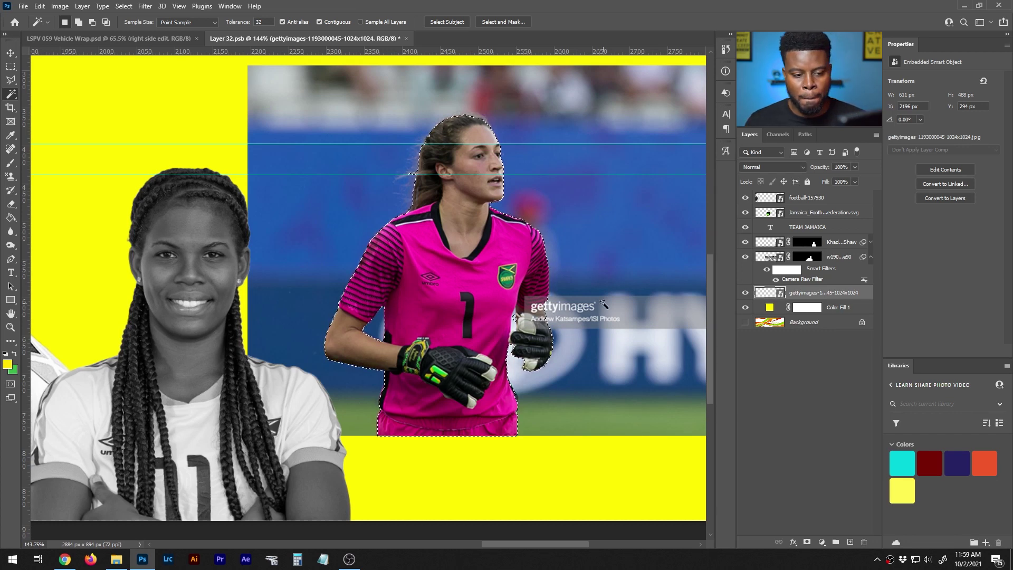
left_click(807, 542)
Select the leftover background between the goalkeeper's jersey and the glove under the watermark with the Magic Wand and remove it from the cutout.
scroll(509, 354, "up", 3)
scroll(512, 357, "up", 3)
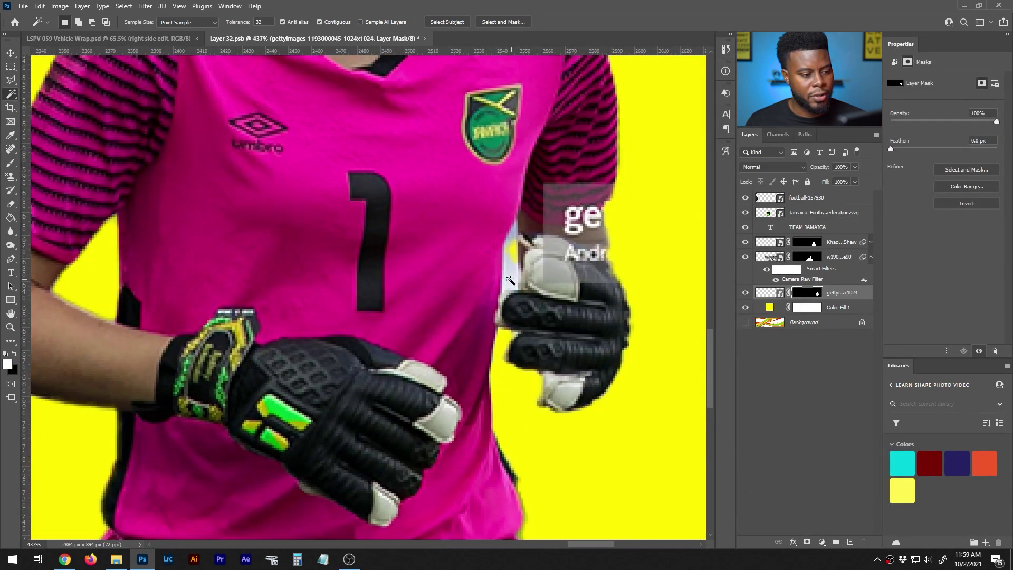
left_click(510, 254)
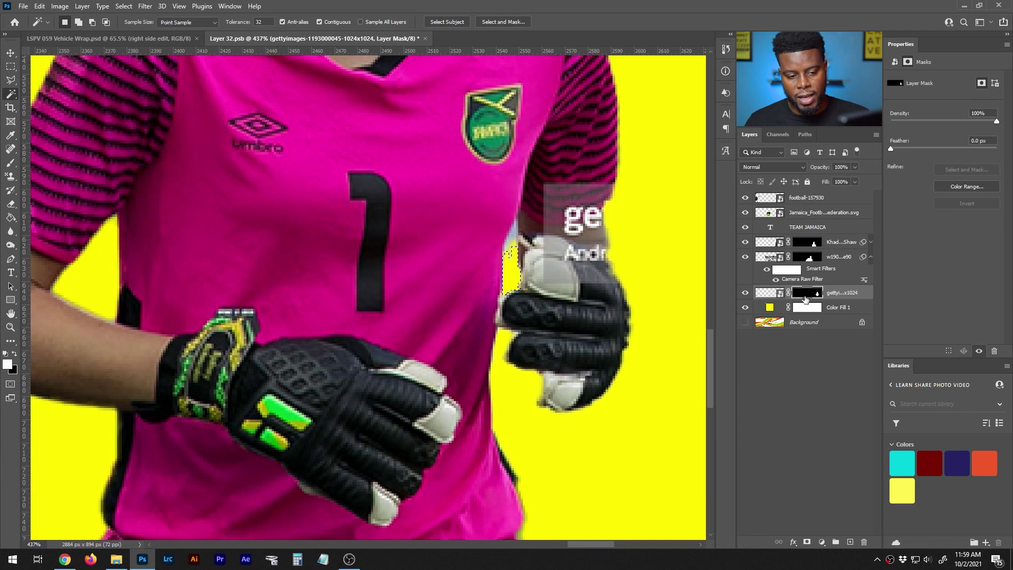
left_click(771, 293)
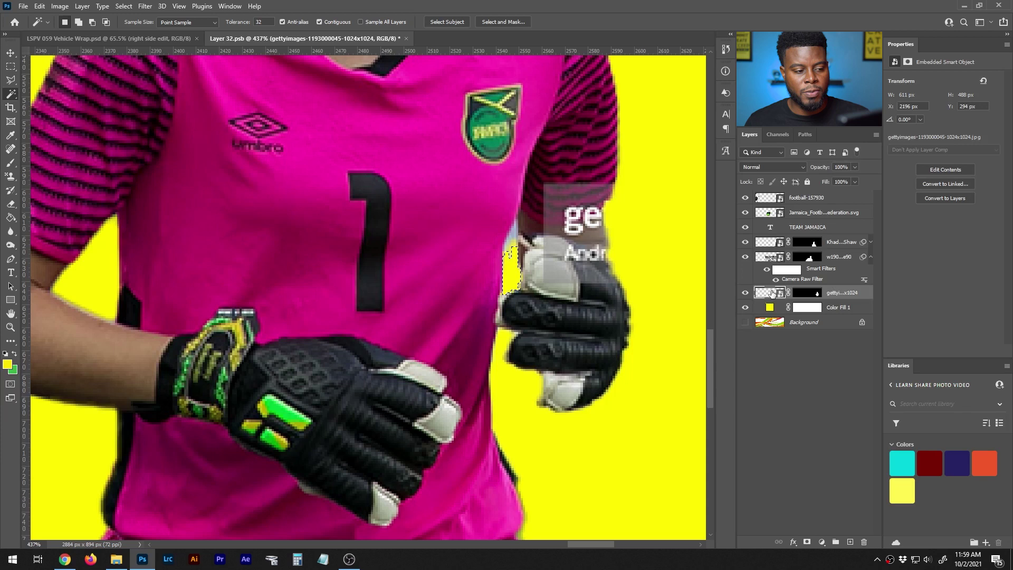
key("Delete")
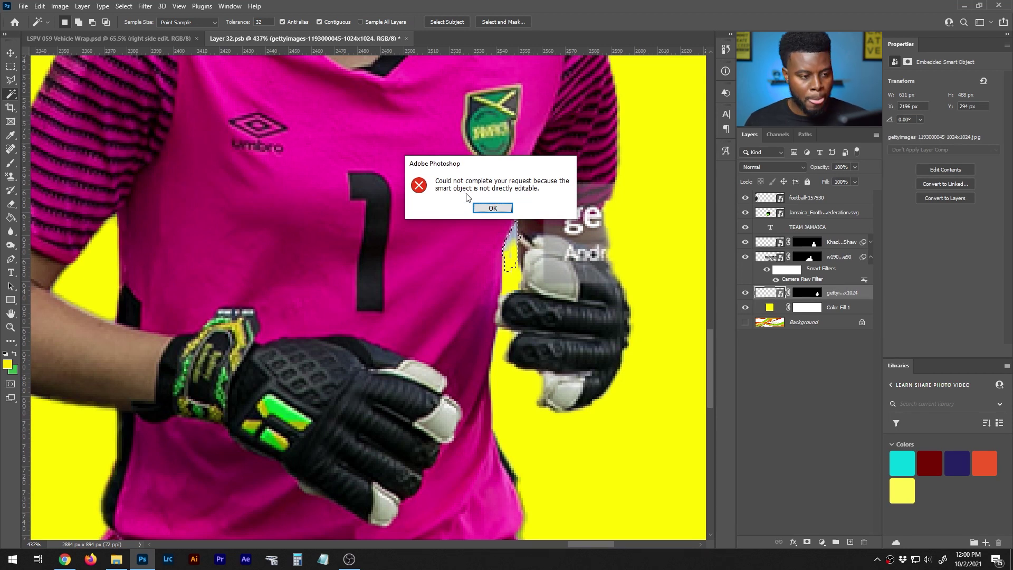
left_click(492, 208)
left_click(809, 293)
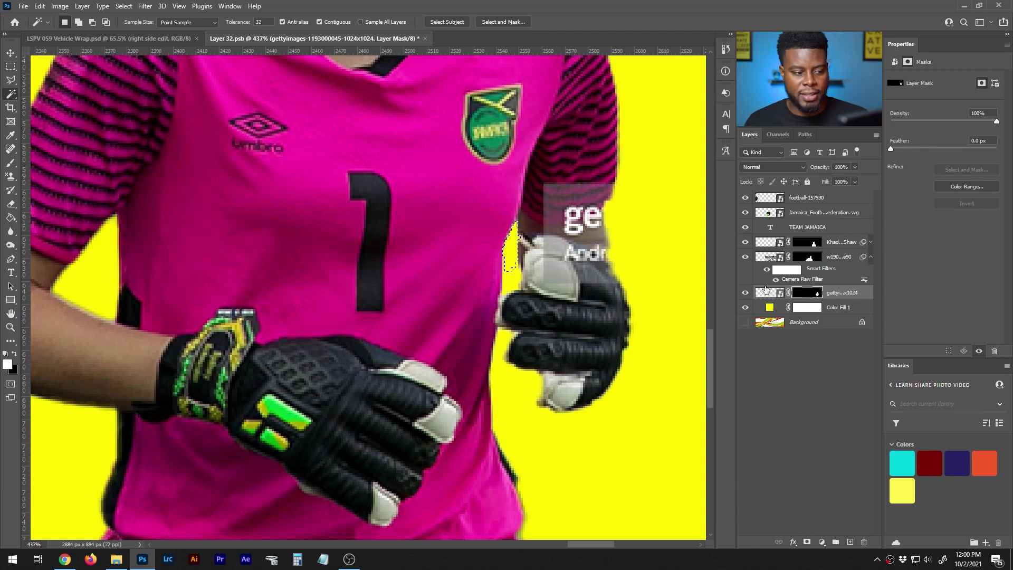
Clear the selection beside the goalkeeper's arm and move the goalkeeper cutout down toward the canvas's lower edge.
scroll(462, 218, "down", 1)
key("ctrl+d")
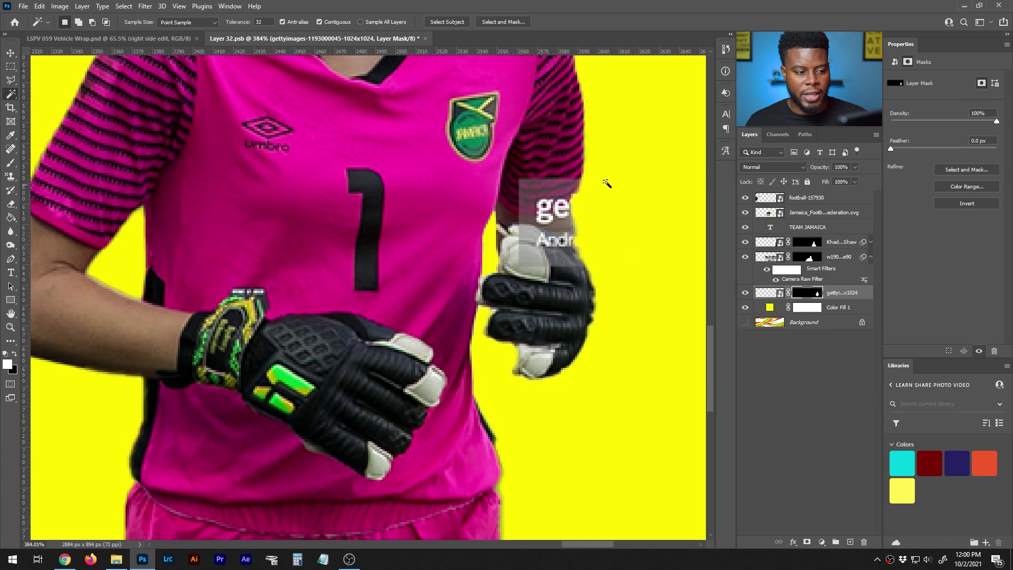
scroll(494, 253, "down", 10)
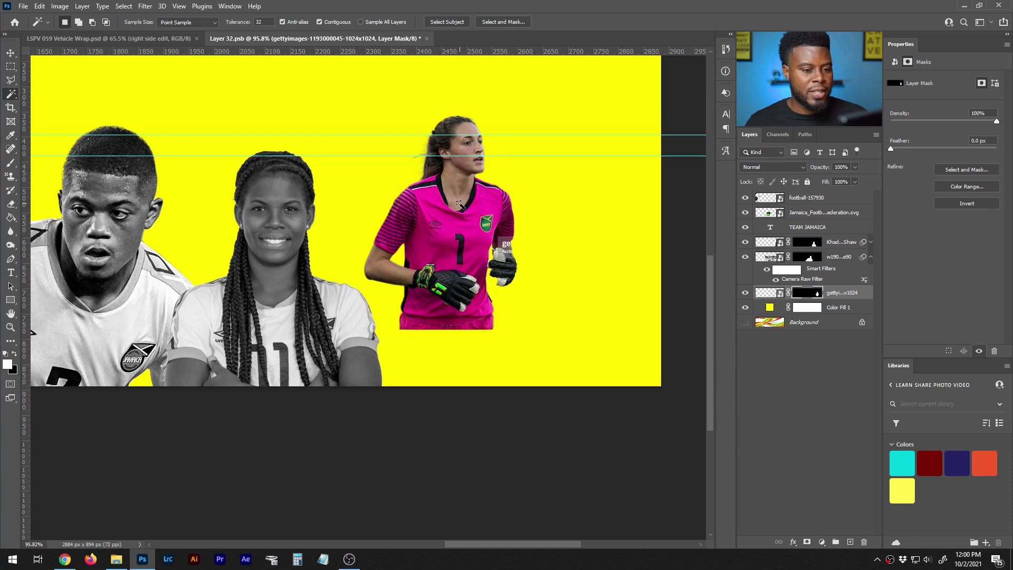
key("v")
left_click_drag(460, 206, 472, 237)
Erase the stray hair strands behind the goalkeeper's head on the layer mask.
scroll(435, 211, "up", 4)
scroll(432, 210, "up", 4)
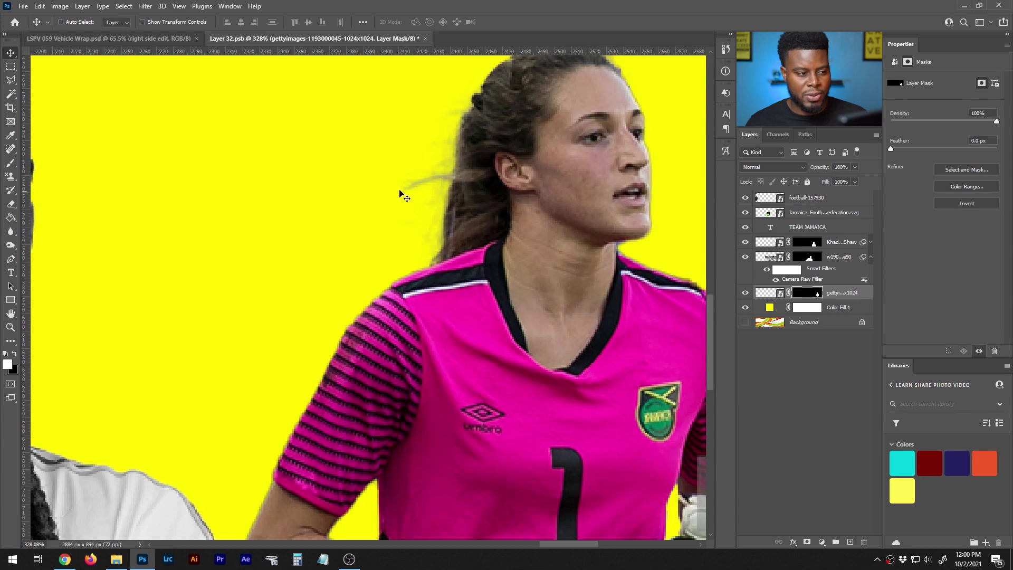
scroll(422, 189, "up", 2)
scroll(422, 189, "down", 2)
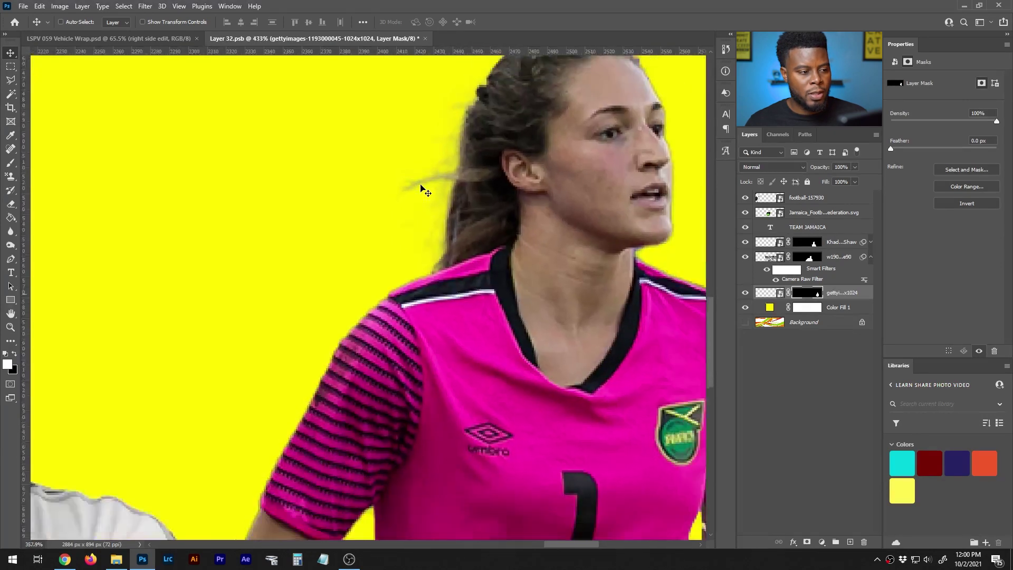
key("e")
mouse_move(378, 185)
left_mouse_down()
mouse_move(424, 171)
mouse_move(421, 144)
mouse_move(436, 100)
mouse_move(412, 158)
mouse_move(403, 235)
mouse_move(427, 132)
mouse_move(418, 199)
left_mouse_up()
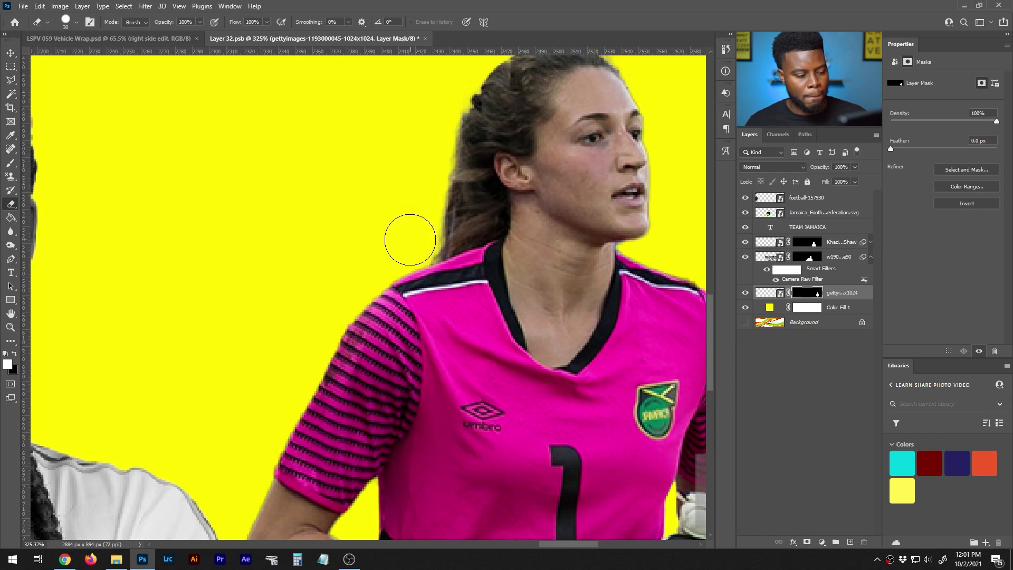
Enlarge the goalkeeper cutout with Free Transform and position it partly behind the braided player, with her lower body running off the canvas.
key("v")
scroll(390, 219, "down", 6)
scroll(390, 218, "down", 2)
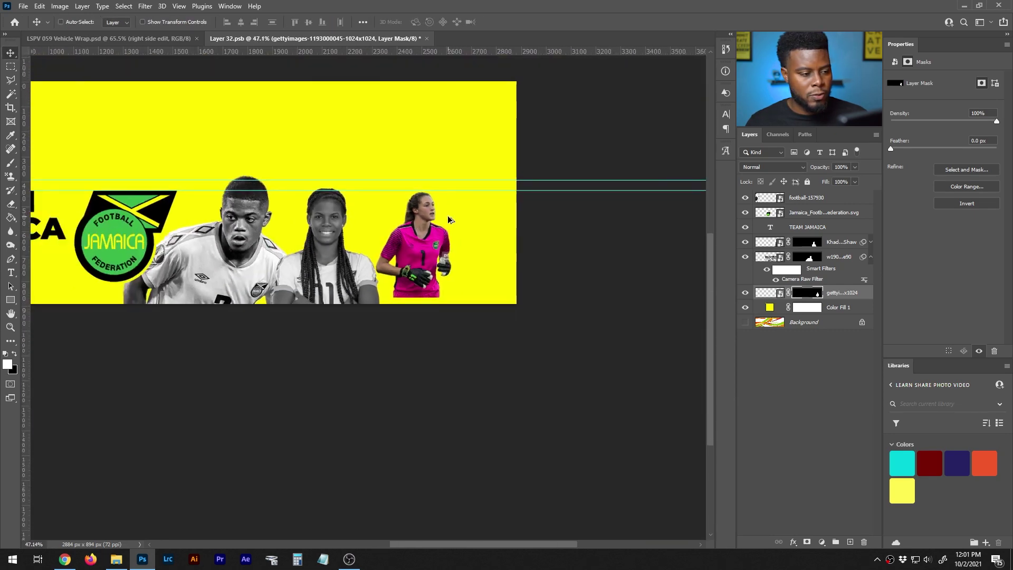
key("ctrl+t")
scroll(379, 262, "up", 4)
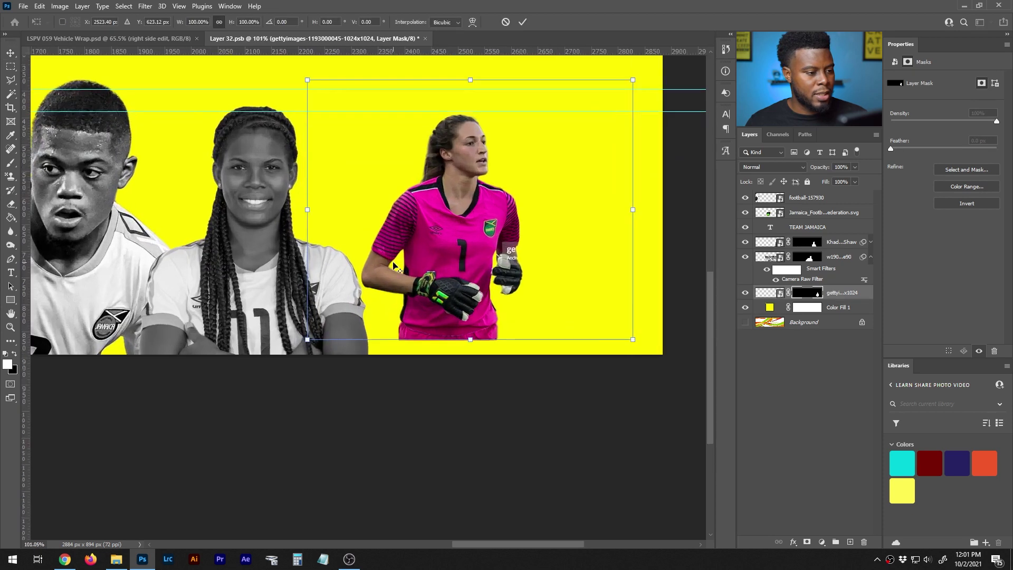
left_click_drag(295, 357, 113, 481)
left_click_drag(377, 274, 413, 264)
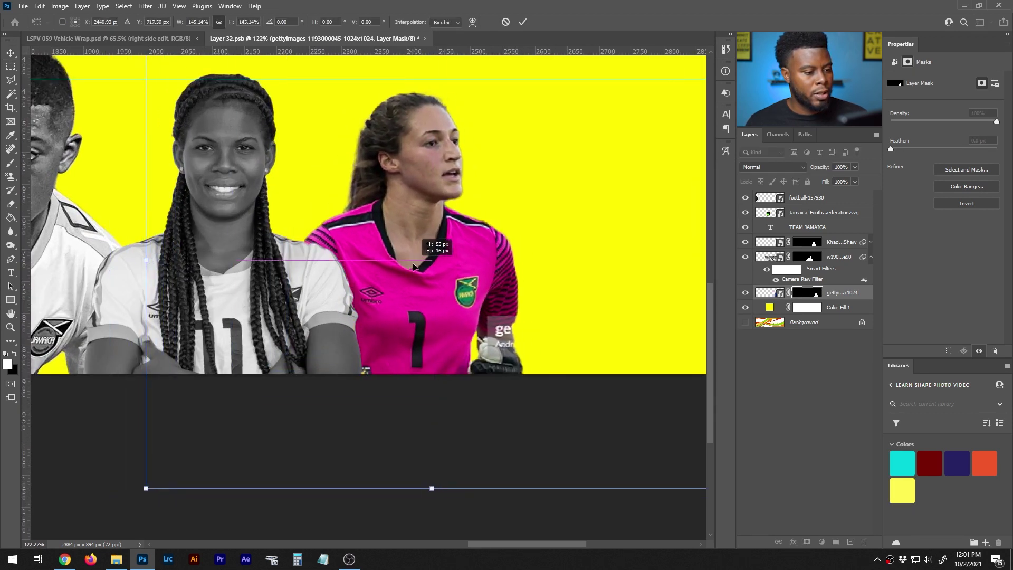
scroll(344, 330, "down", 3)
left_click_drag(556, 422, 627, 480)
left_click_drag(440, 306, 417, 309)
key("Return")
Scale the goalkeeper cutout up by 103.91% and nudge it slightly down.
key("ctrl+t")
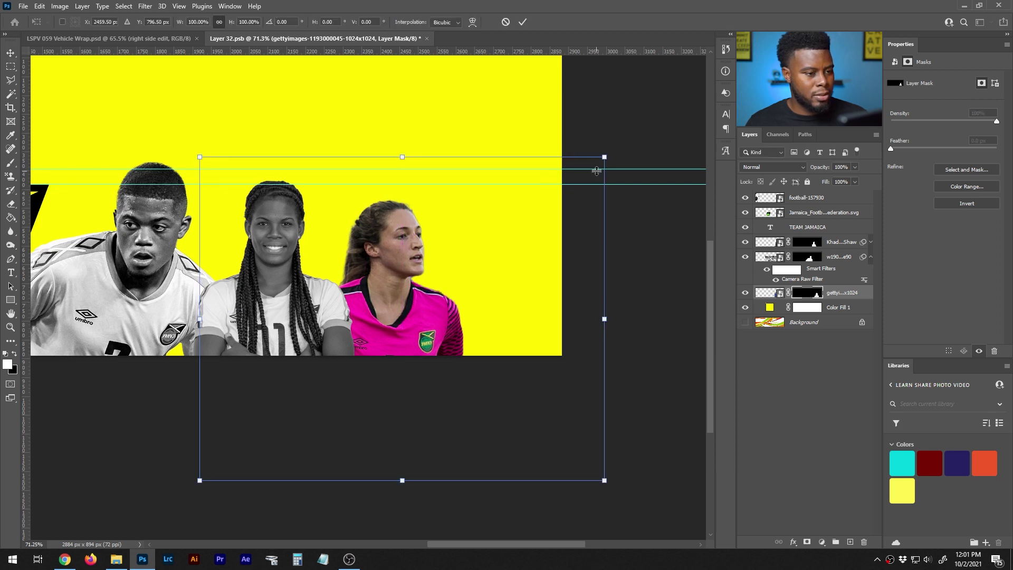
left_click_drag(604, 154, 618, 142)
left_click_drag(438, 242, 434, 242)
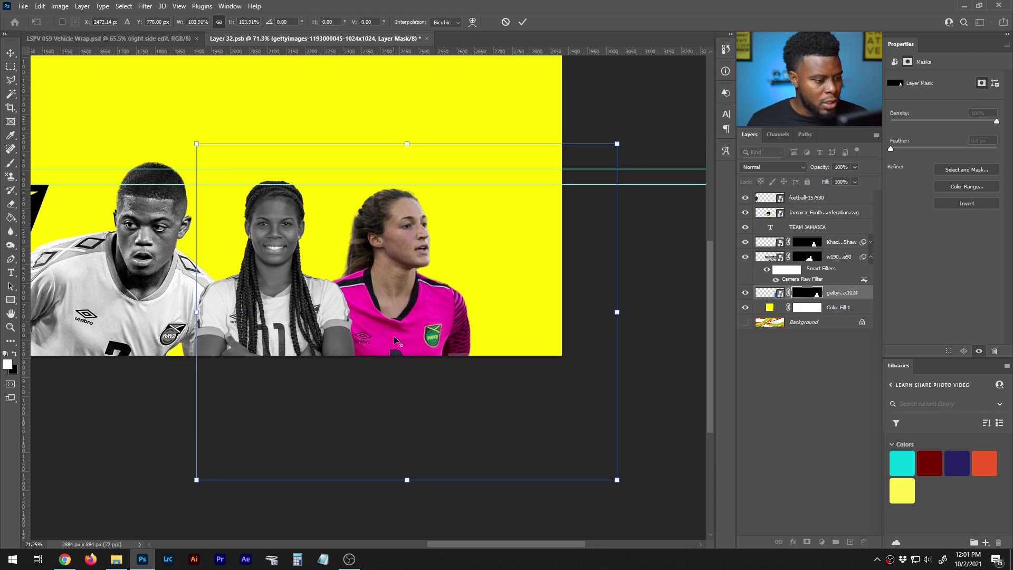
scroll(395, 340, "up", 3)
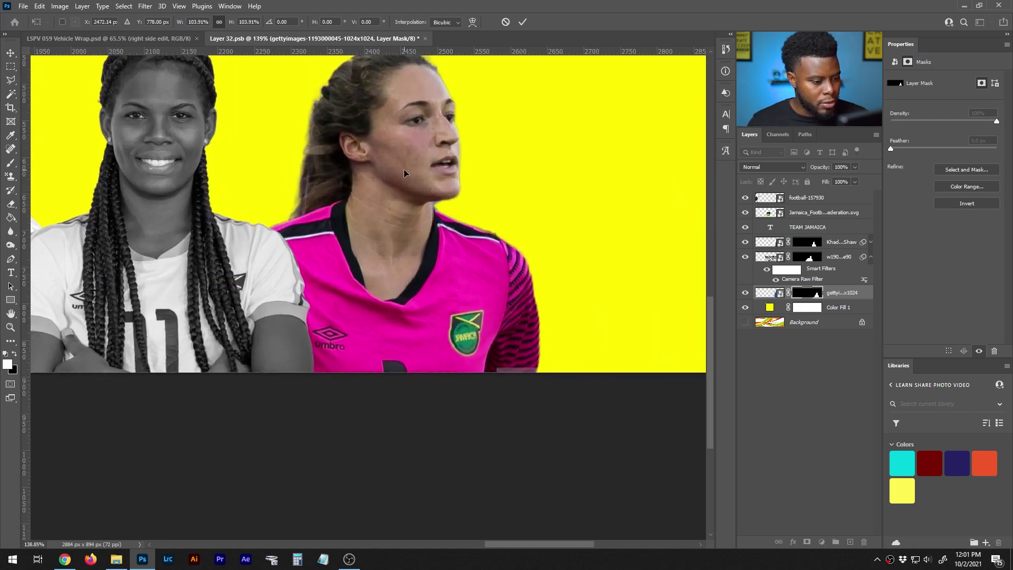
key("shift+Down")
key("Return")
scroll(402, 175, "down", 4)
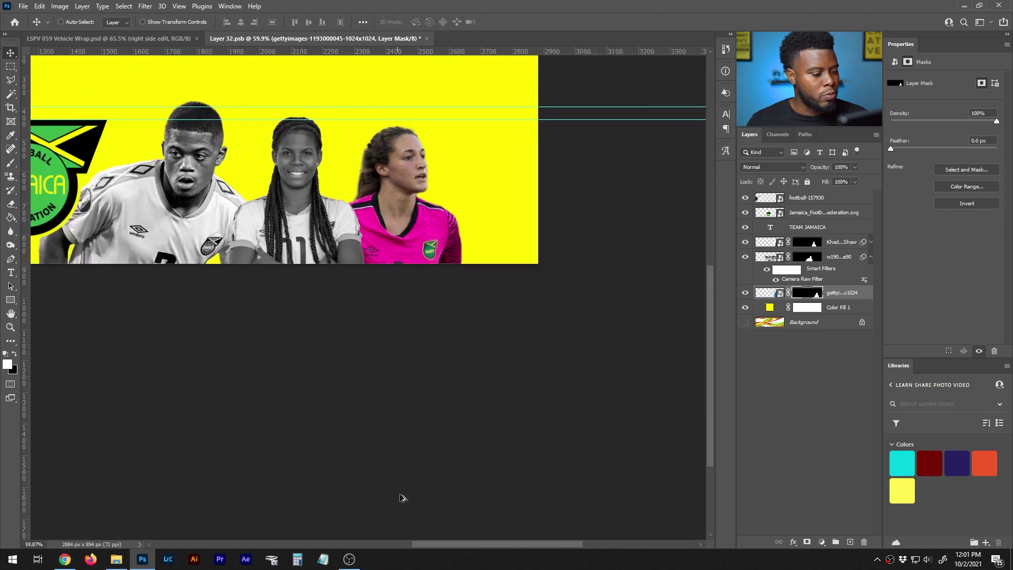
Save Layer 32.psb and check the updated players on the bus in LSPV 059 Vehicle Wrap.psd.
scroll(297, 213, "up", 2)
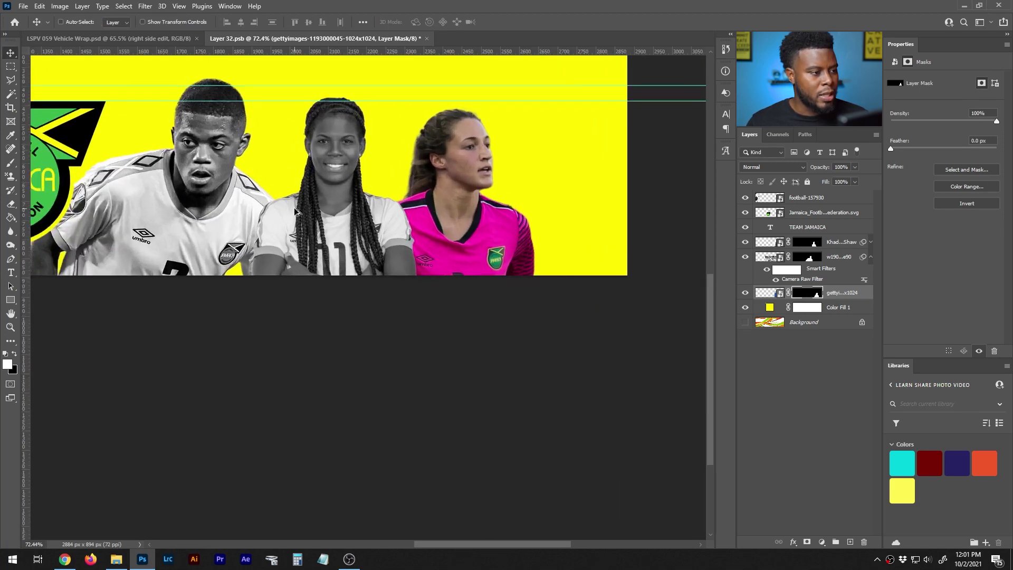
scroll(295, 212, "up", 2)
key("ctrl+s")
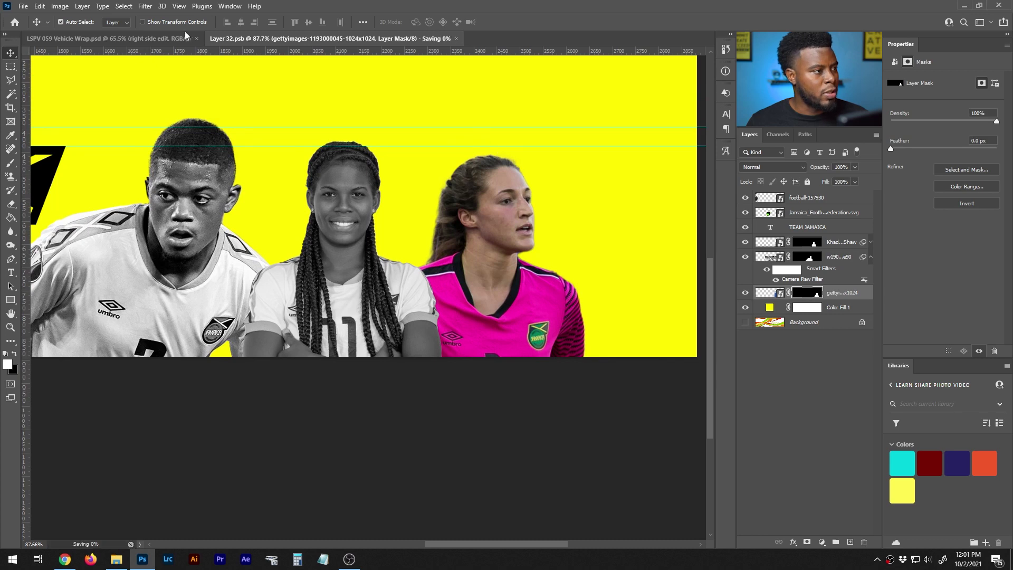
left_click(170, 39)
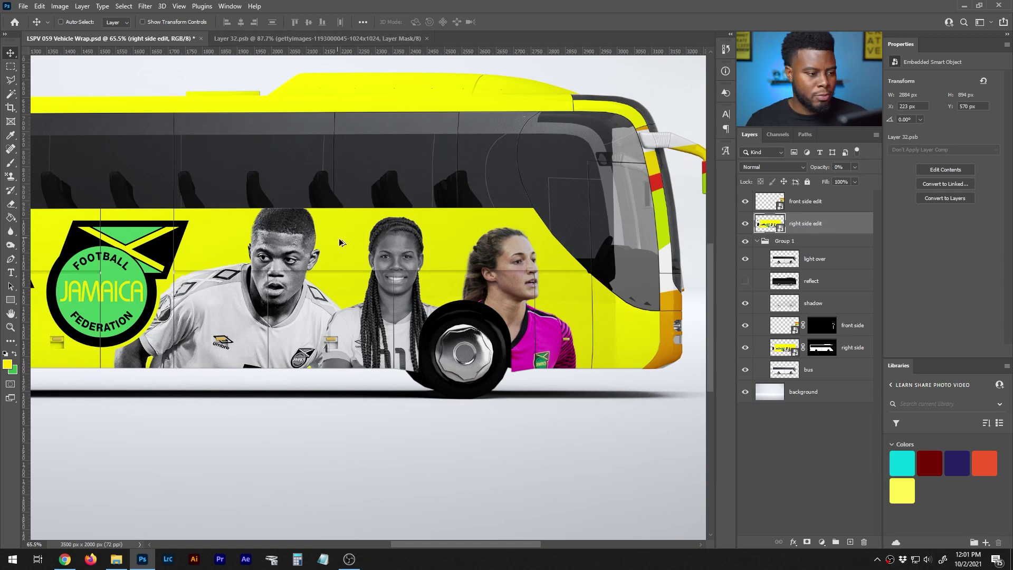
scroll(341, 241, "down", 3)
left_click_drag(477, 543, 452, 543)
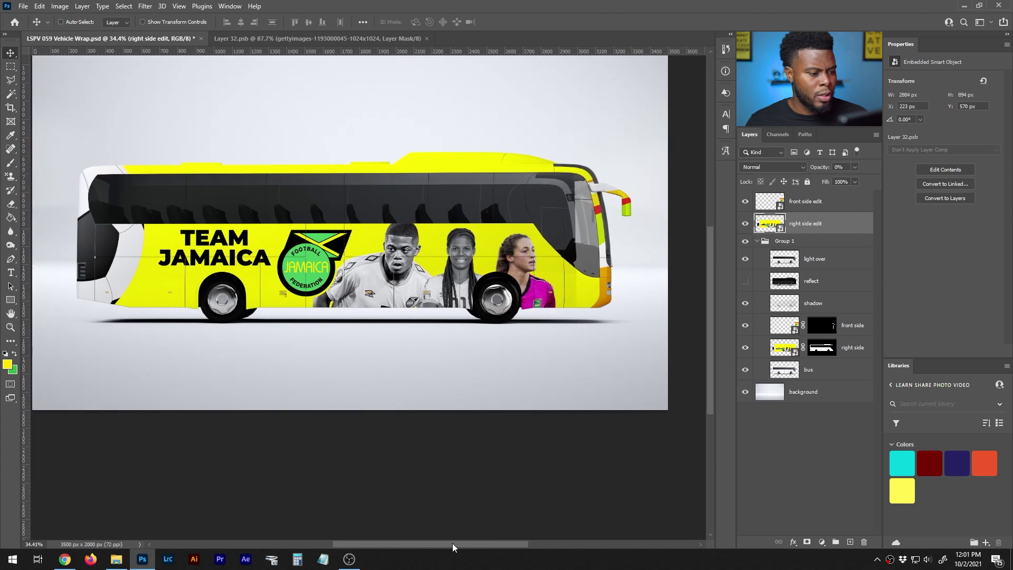
scroll(555, 238, "up", 3)
scroll(556, 241, "up", 3)
In Layer 32.psb, scale the braided player's cutout to 107% and nudge it 20 px to the right.
left_click(343, 38)
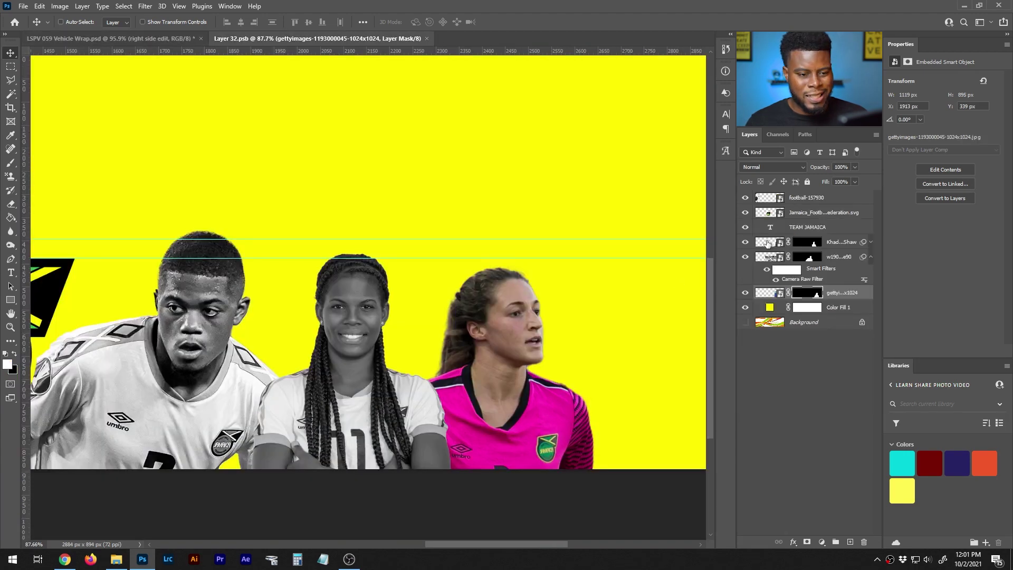
left_click(772, 243)
key("ctrl+t")
left_click(515, 215)
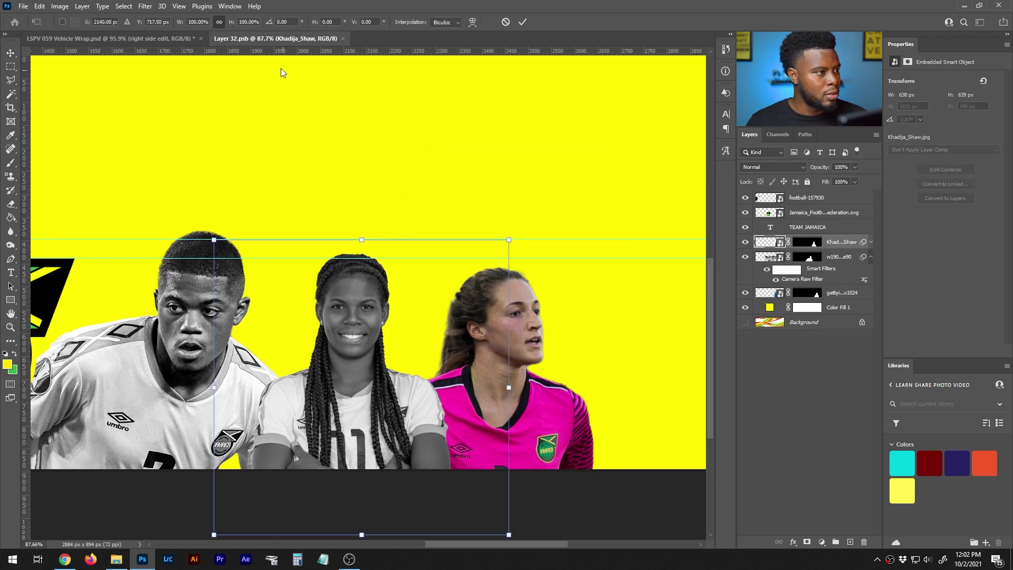
key("shift+Up")
key("Down")
key("Down")
key("Down")
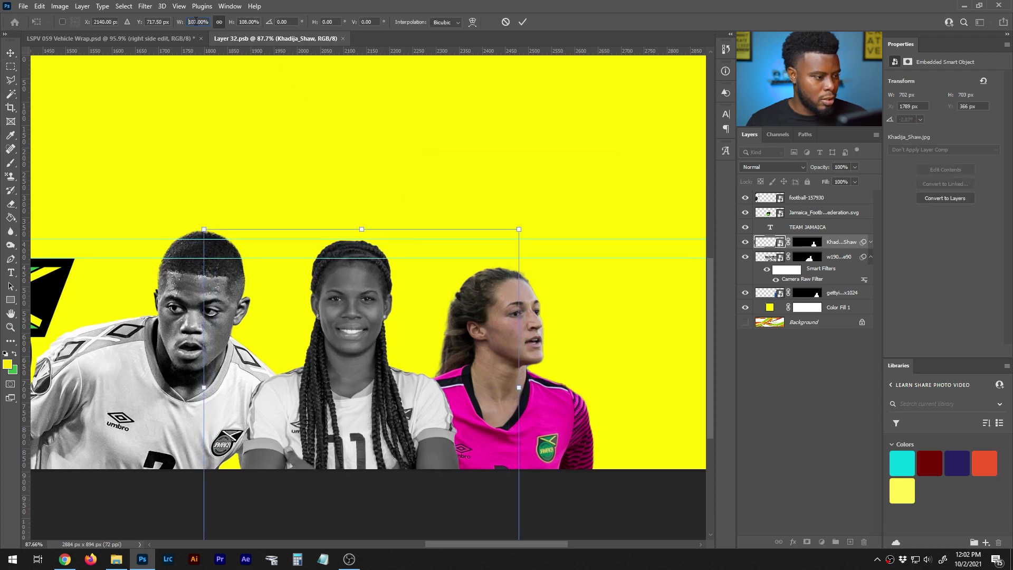
key("Return")
key("Return")
key("shift+Right")
key("shift+Right")
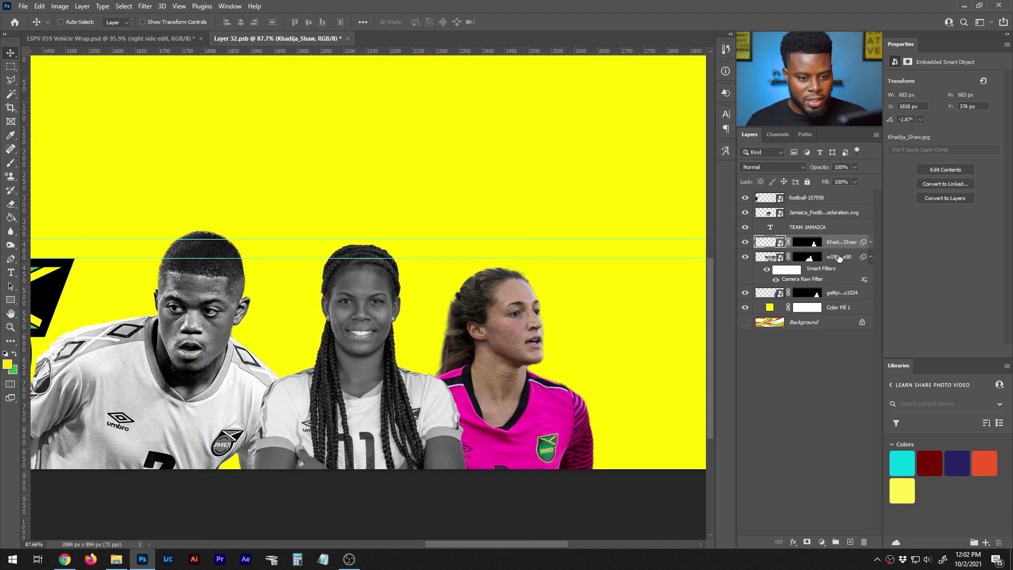
Nudge the goalkeeper cutout 30 px to the right and 7 px up.
left_click(843, 294)
key("shift+Right")
key("shift+Right")
key("Up")
key("Up")
key("Up")
key("Up")
key("Up")
key("Up")
key("Up")
key("Up")
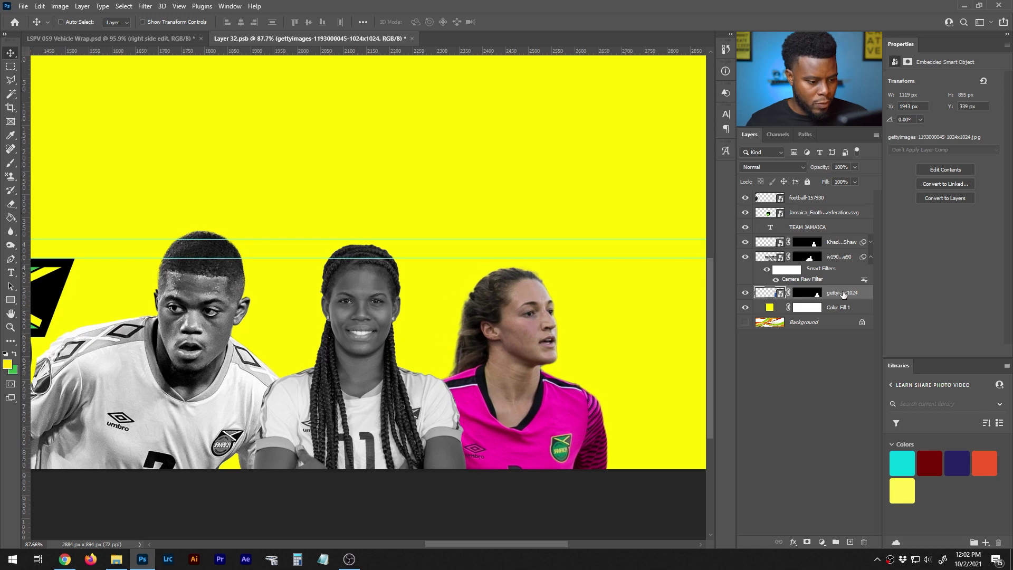
key("Down")
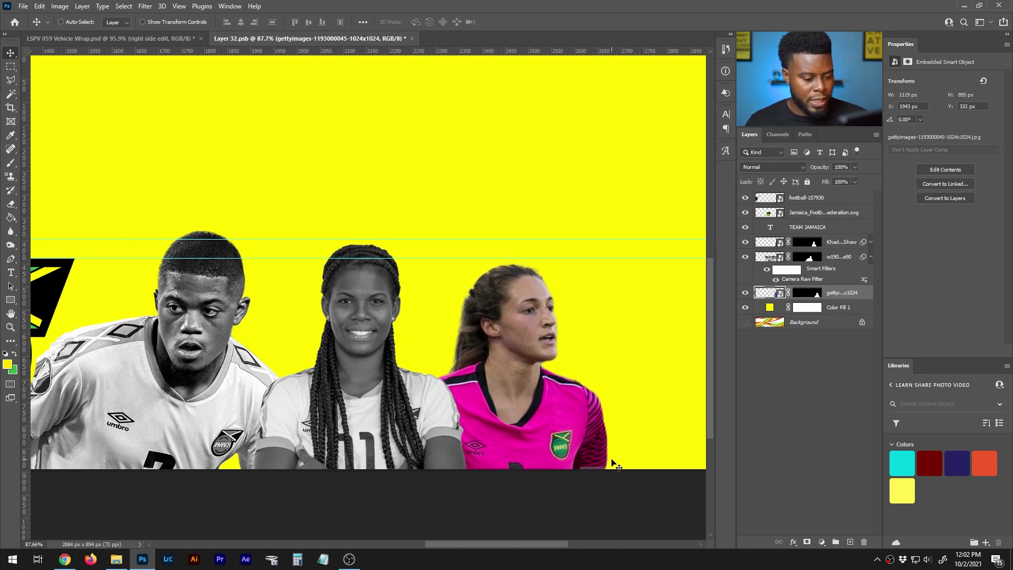
Copy the Camera Raw smart filter from the male player's layer to the goalkeeper layer and expand its filter list.
scroll(611, 462, "up", 3)
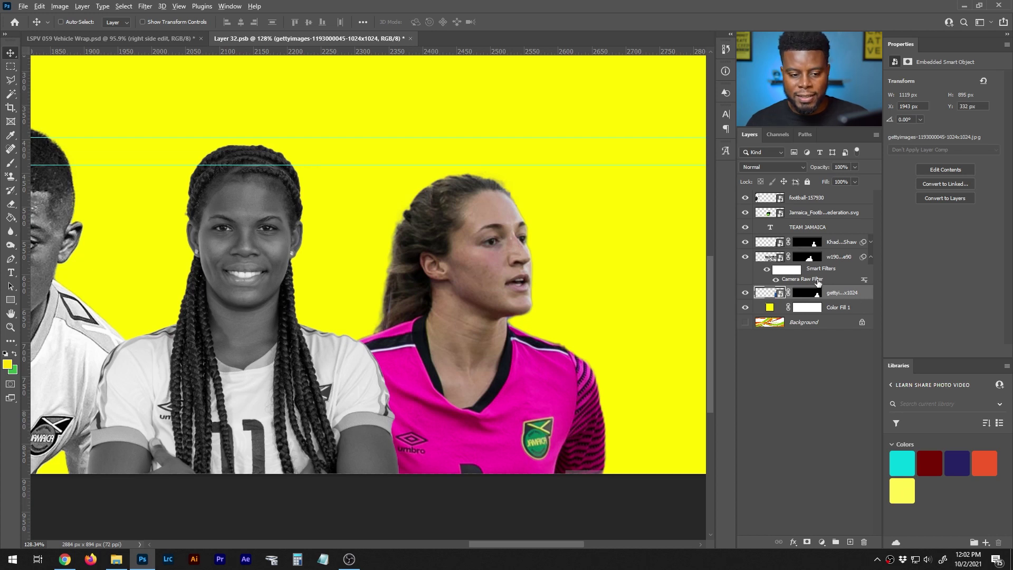
left_click_drag(819, 280, 828, 298)
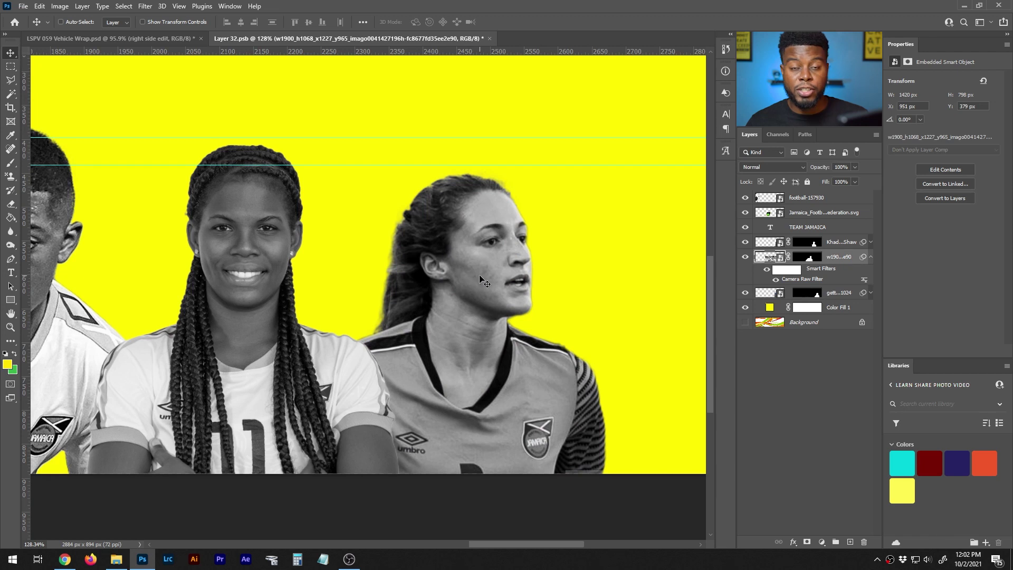
left_click(871, 293)
Set the Exposure of the goalkeeper's Camera Raw filter to +0.85.
left_click(810, 316)
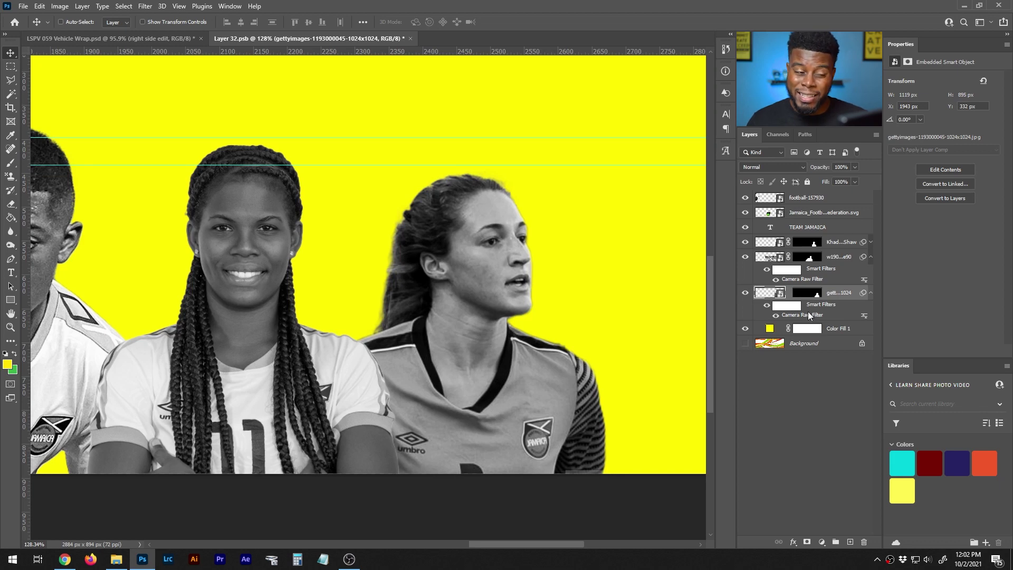
double_click(809, 312)
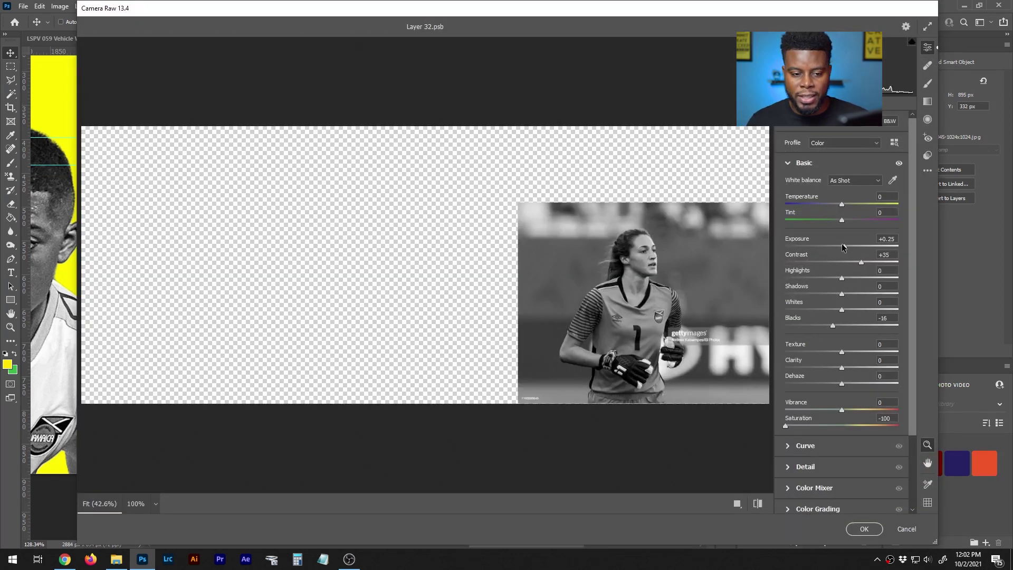
left_click_drag(844, 246, 852, 246)
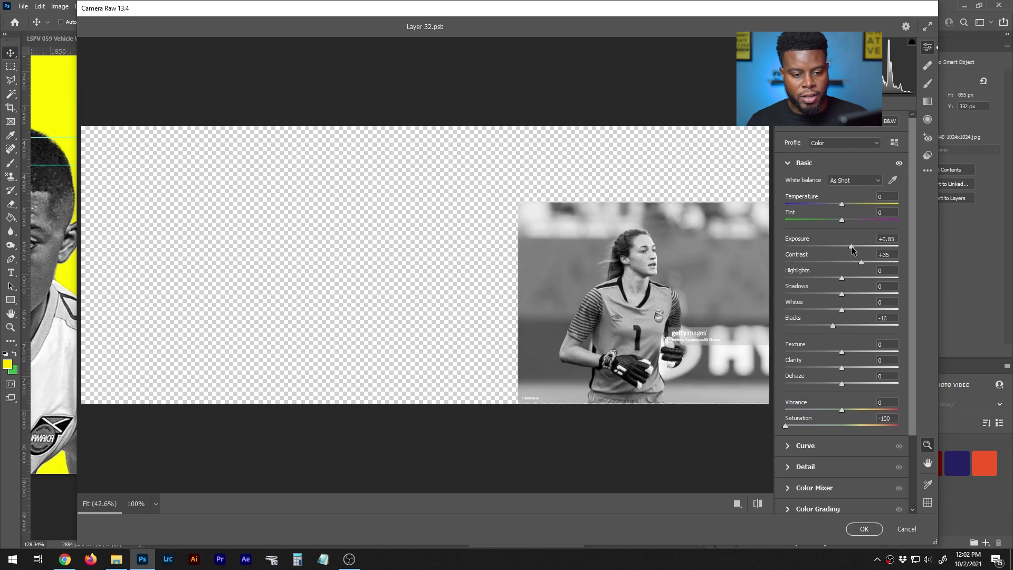
left_click(860, 528)
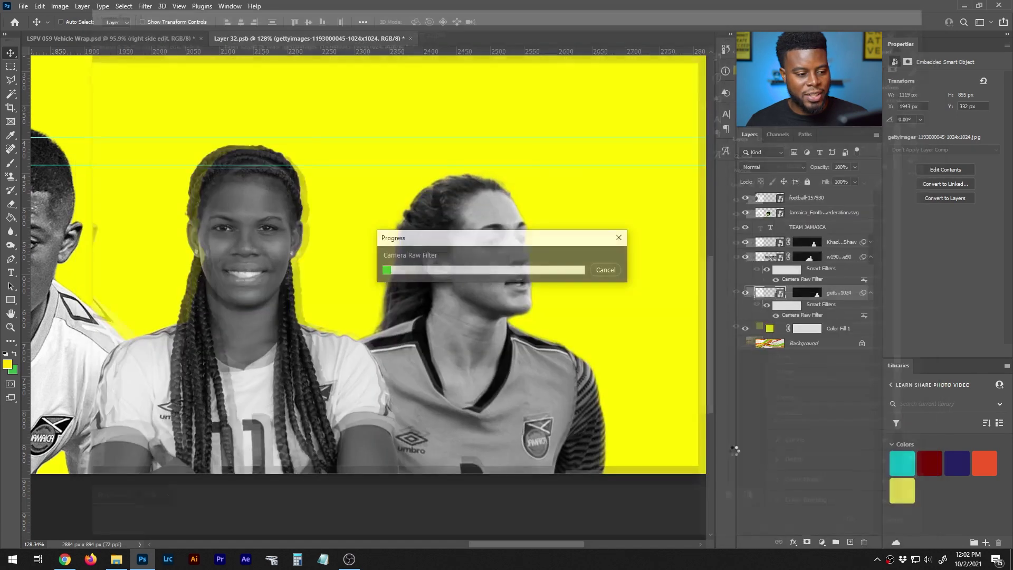
Save the black-and-white player artwork in Layer 32.psb and return to the vehicle wrap mockup.
scroll(593, 317, "down", 4)
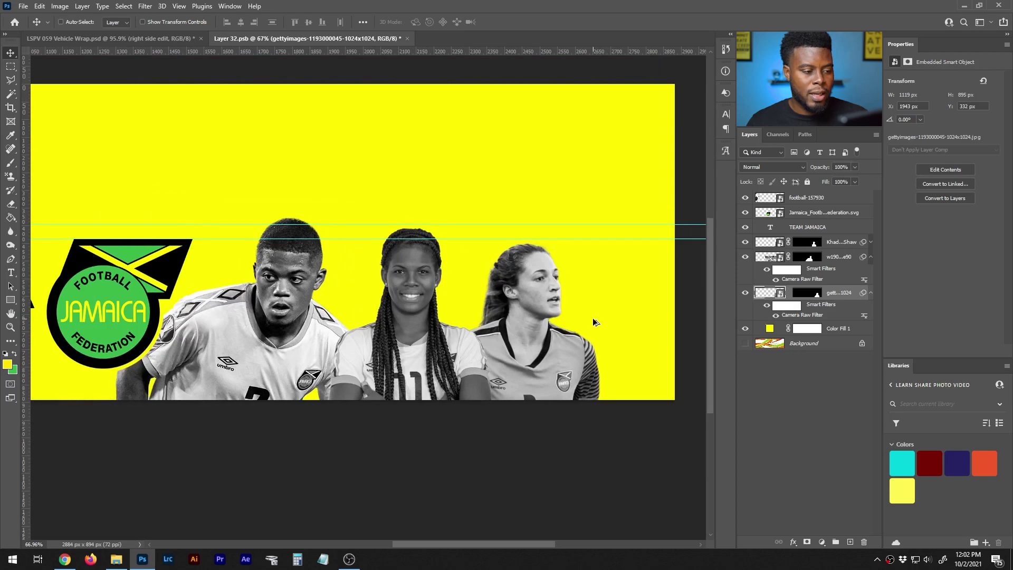
scroll(593, 318, "down", 2)
scroll(593, 318, "up", 4)
scroll(593, 318, "down", 1)
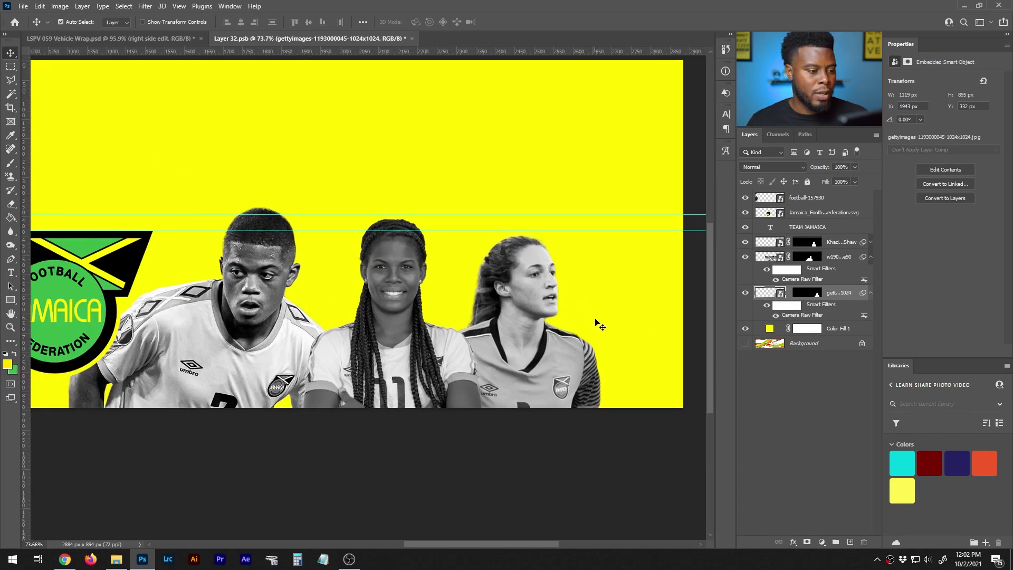
scroll(470, 145, "left", 1)
key("ctrl+s")
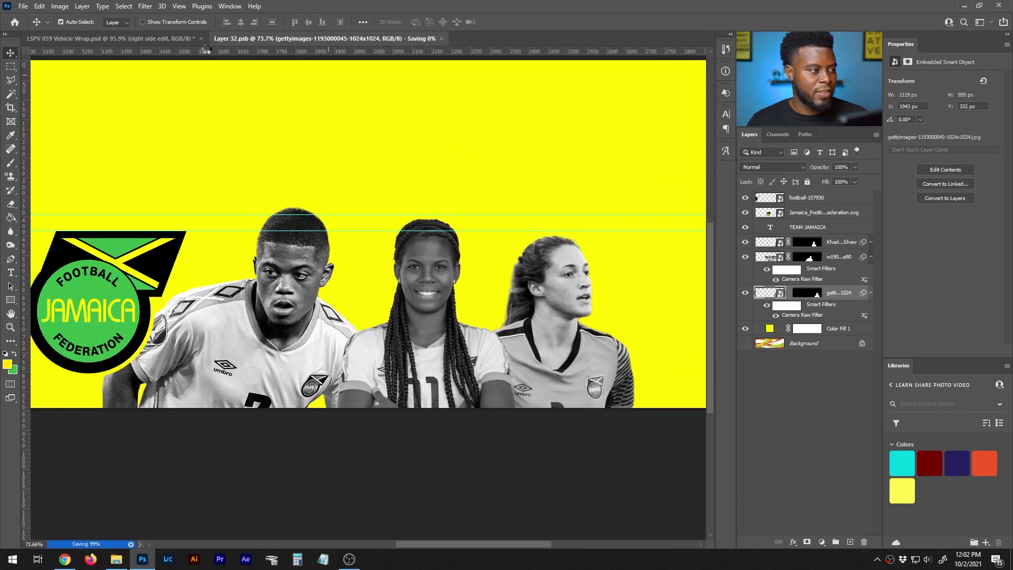
left_click(172, 40)
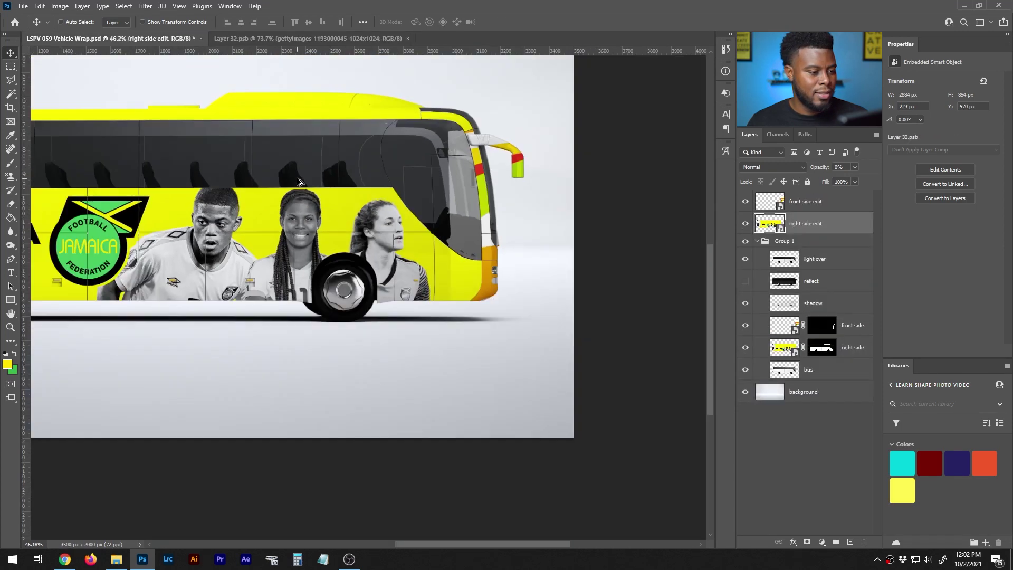
Examine the finished bus side as a whole, toggling the visibility of the reflect layer.
key("space")
left_click_drag(240, 169, 430, 227)
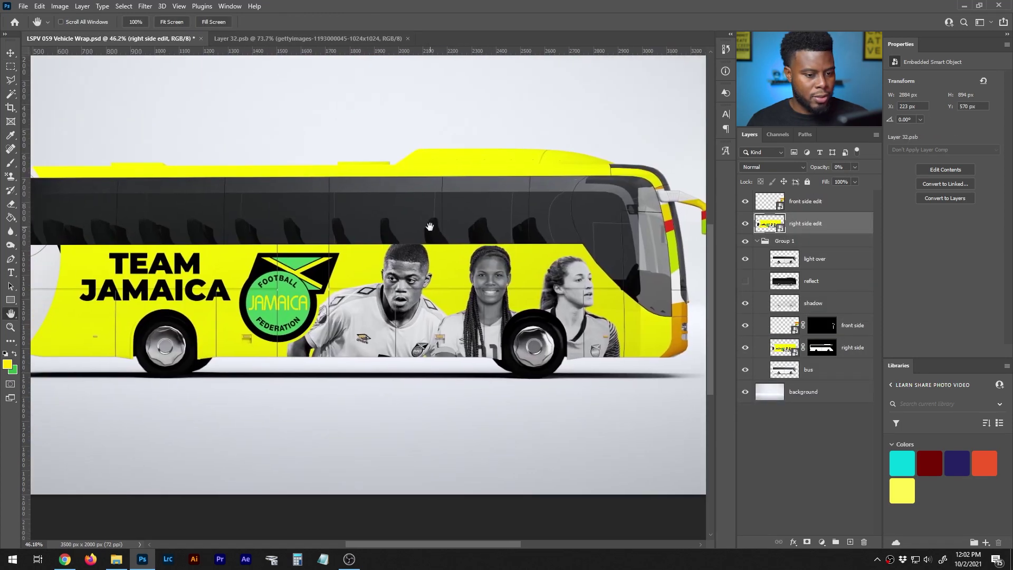
scroll(430, 227, "down", 2)
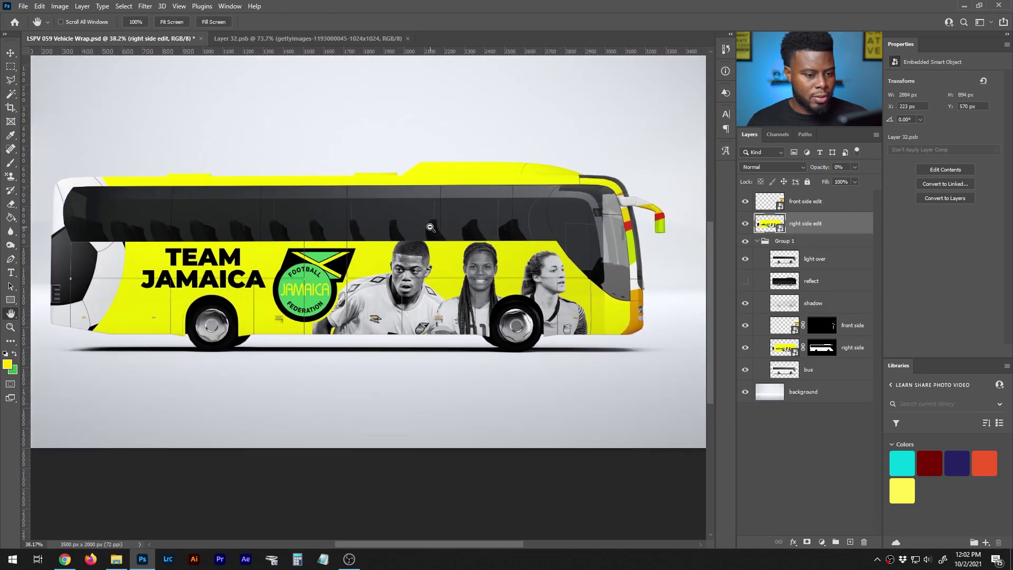
left_click(746, 280)
scroll(402, 262, "up", 2)
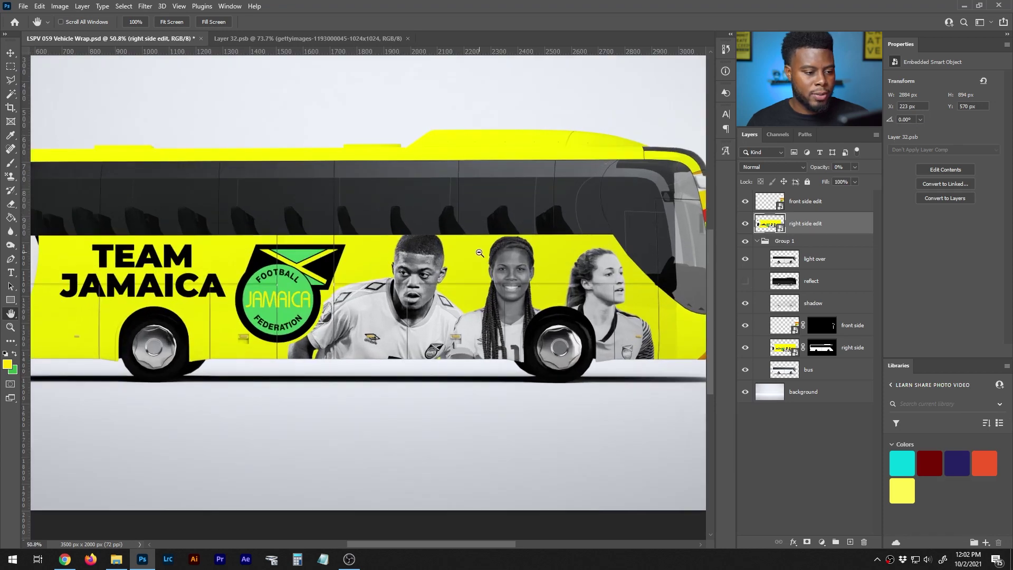
Examine the tone of the three players on the mockup's bus side, and return to the Layer 32.psb artwork.
scroll(480, 253, "down", 2)
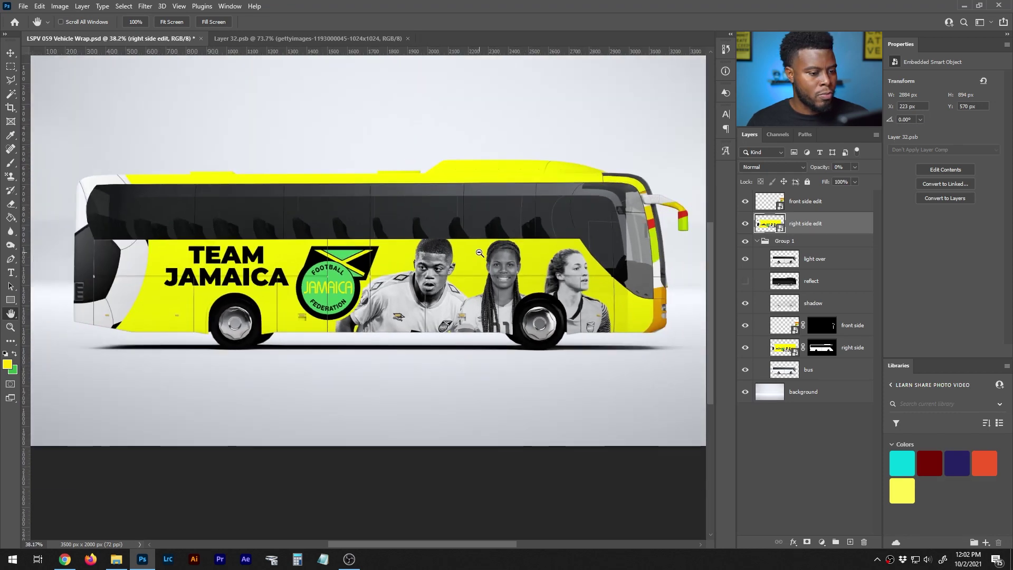
scroll(480, 253, "up", 2)
scroll(479, 253, "up", 2)
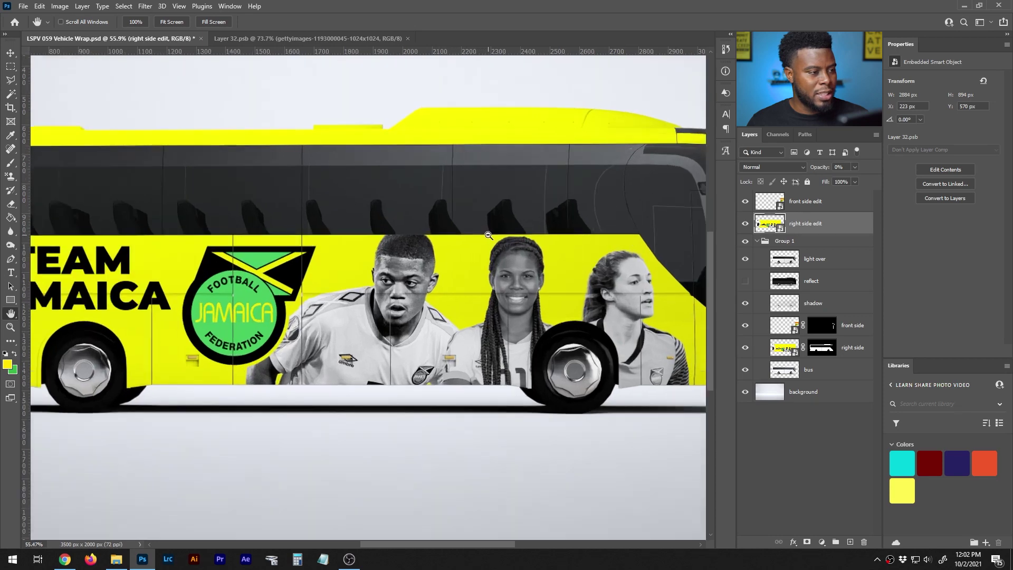
left_click_drag(638, 295, 489, 290)
scroll(490, 291, "up", 2)
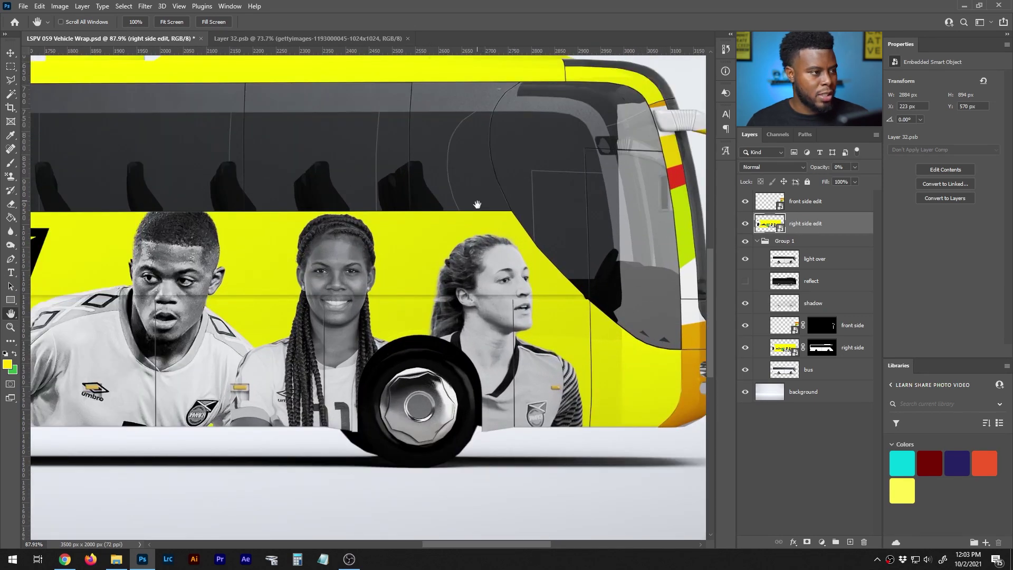
left_click(296, 38)
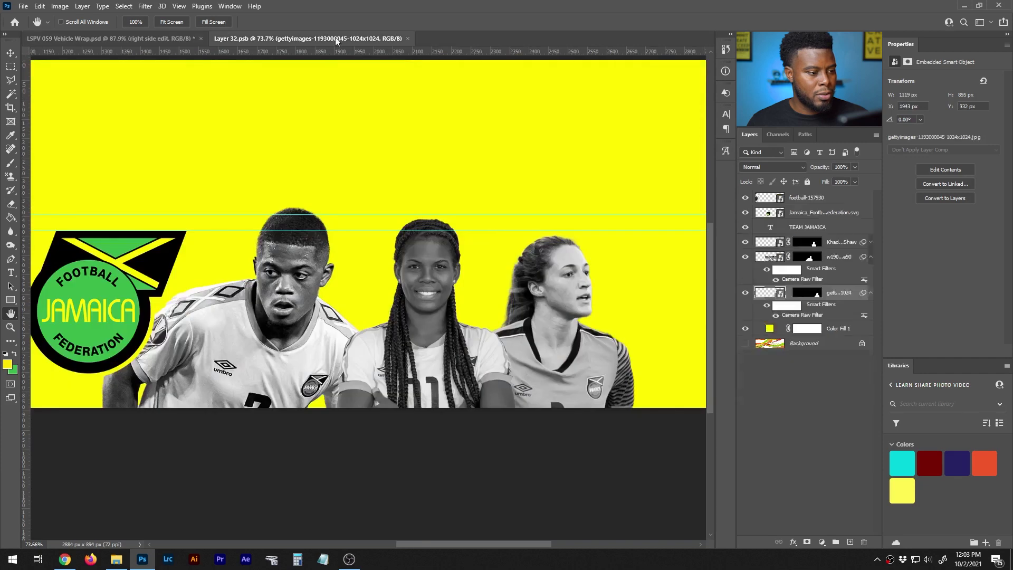
In the goalkeeper's Camera Raw filter, set Highlights to -10, lower Whites and raise Contrast.
double_click(814, 317)
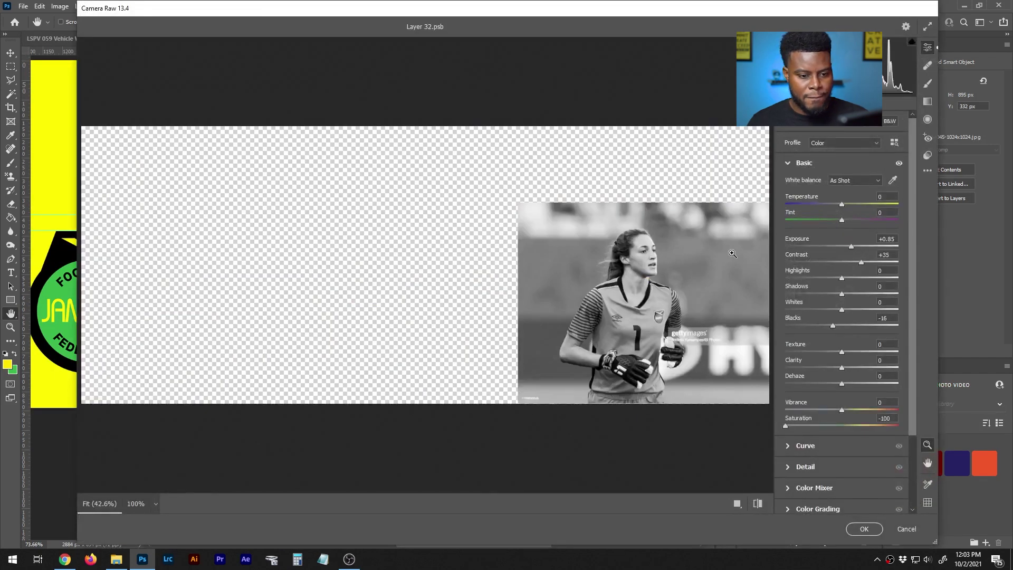
left_click(702, 280)
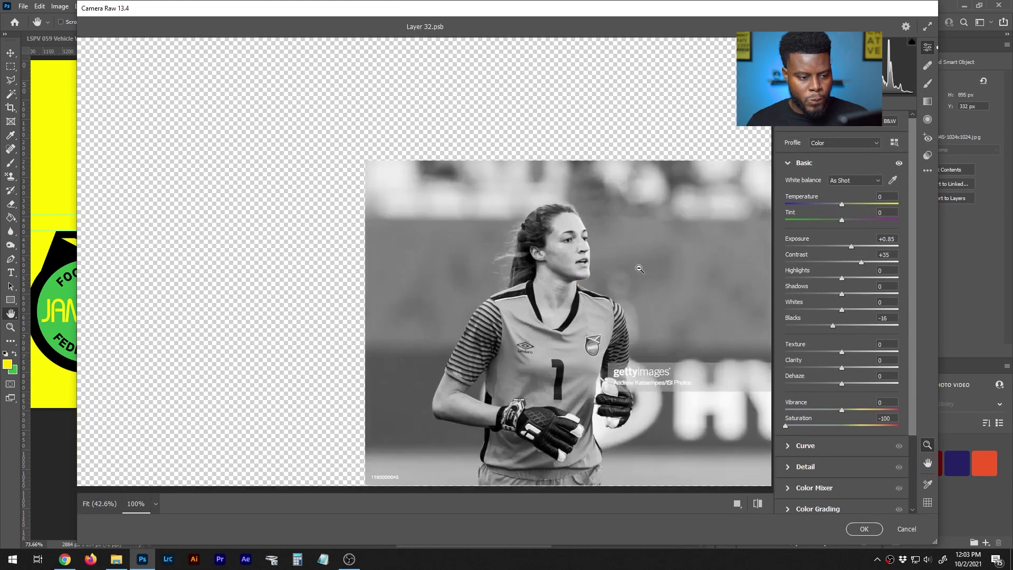
mouse_move(842, 278)
left_mouse_down()
mouse_move(776, 277)
mouse_move(834, 277)
left_mouse_up()
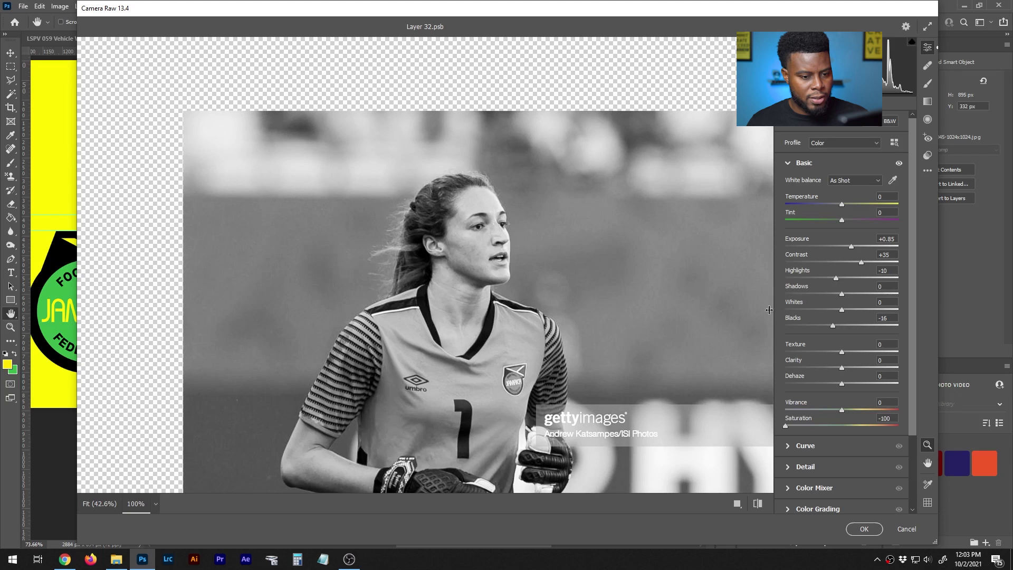
mouse_move(839, 314)
left_mouse_down()
mouse_move(794, 314)
mouse_move(829, 312)
left_mouse_up()
left_click_drag(860, 262, 874, 263)
left_click(865, 528)
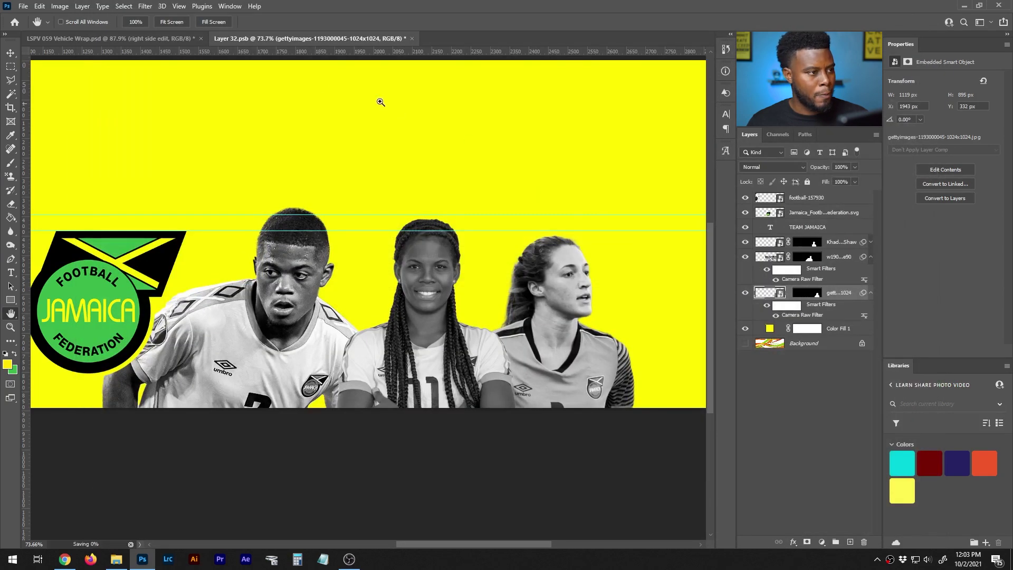
Save the artwork in Layer 32.psb and return to the whole bus in the vehicle wrap mockup.
left_click(168, 42)
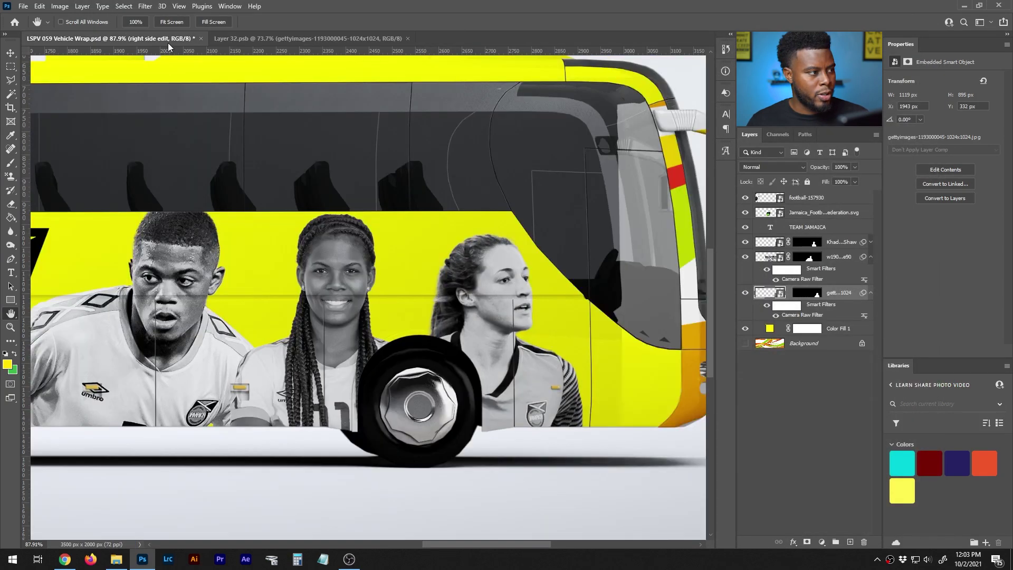
scroll(311, 278, "down", 4)
left_click_drag(440, 545, 393, 537)
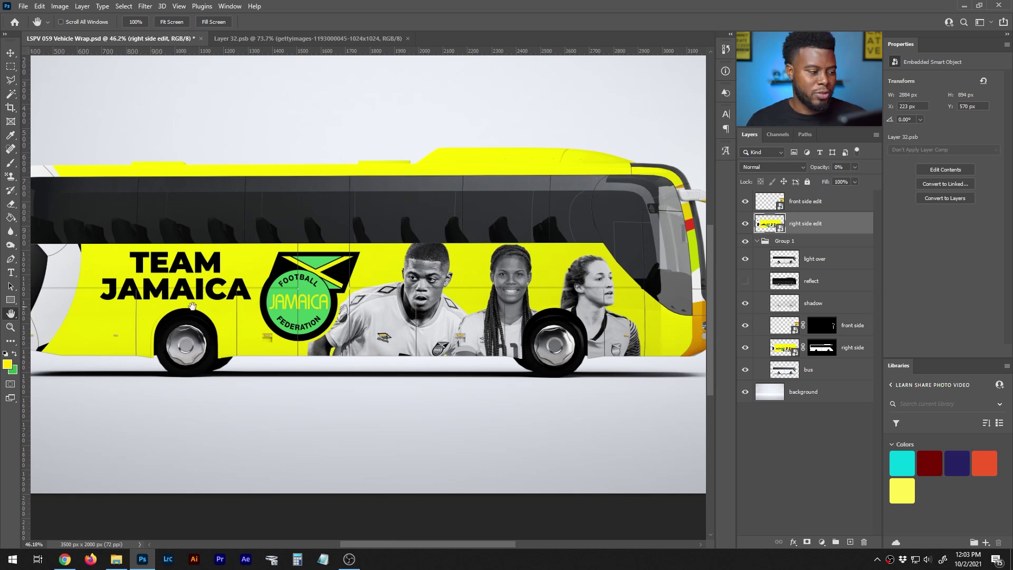
Examine the bus wrap from the football at the rear and the TEAM JAMAICA lettering to the players at the front.
scroll(220, 289, "down", 2)
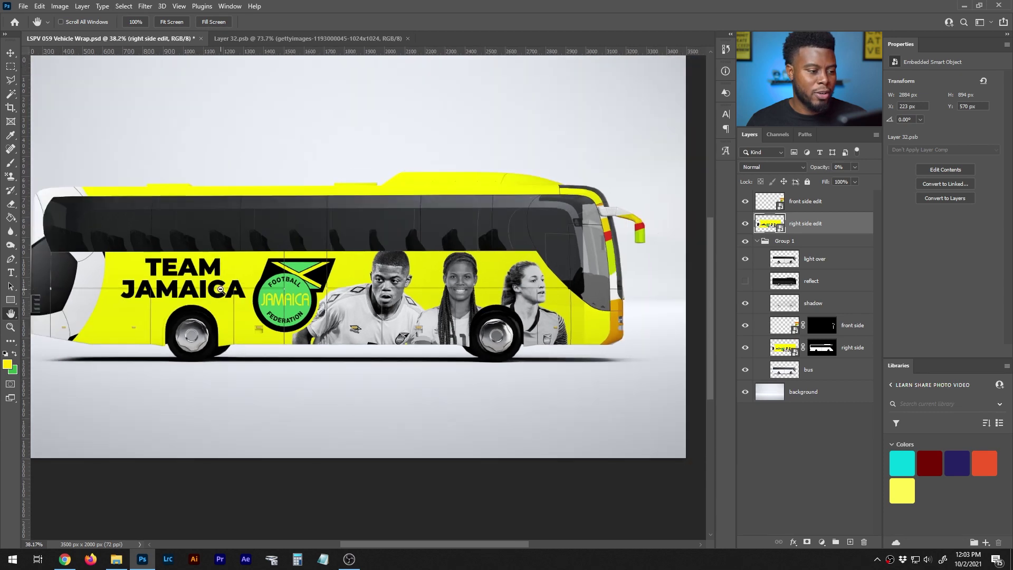
scroll(220, 289, "up", 1)
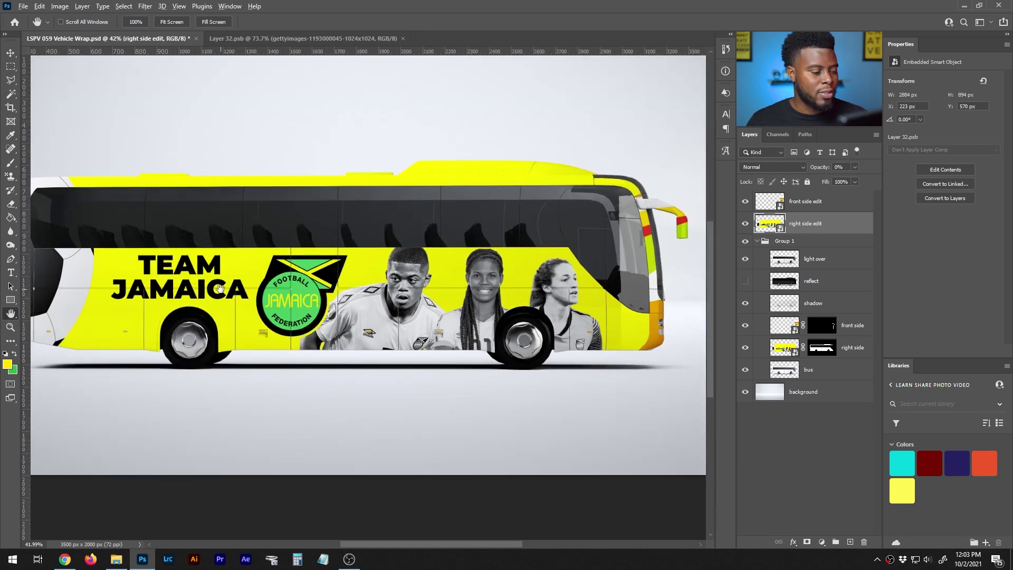
scroll(221, 290, "up", 2)
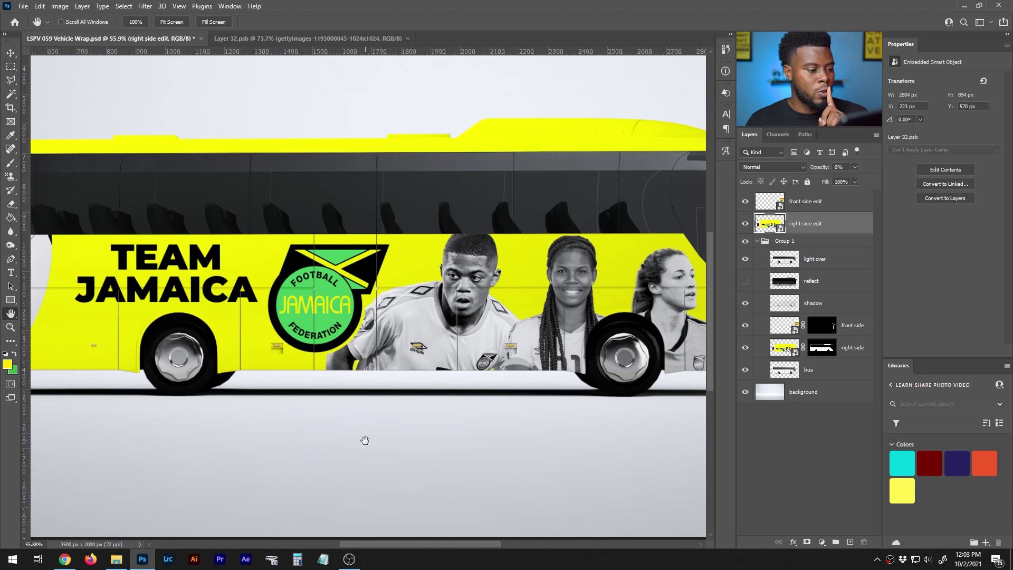
left_click_drag(466, 545, 403, 534)
right_click(505, 545)
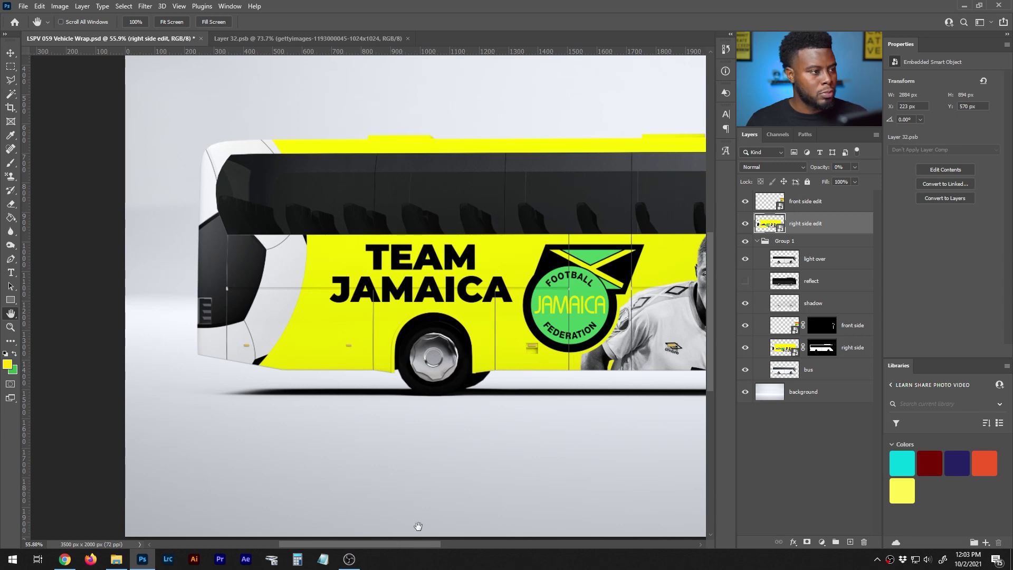
scroll(450, 256, "up", 2)
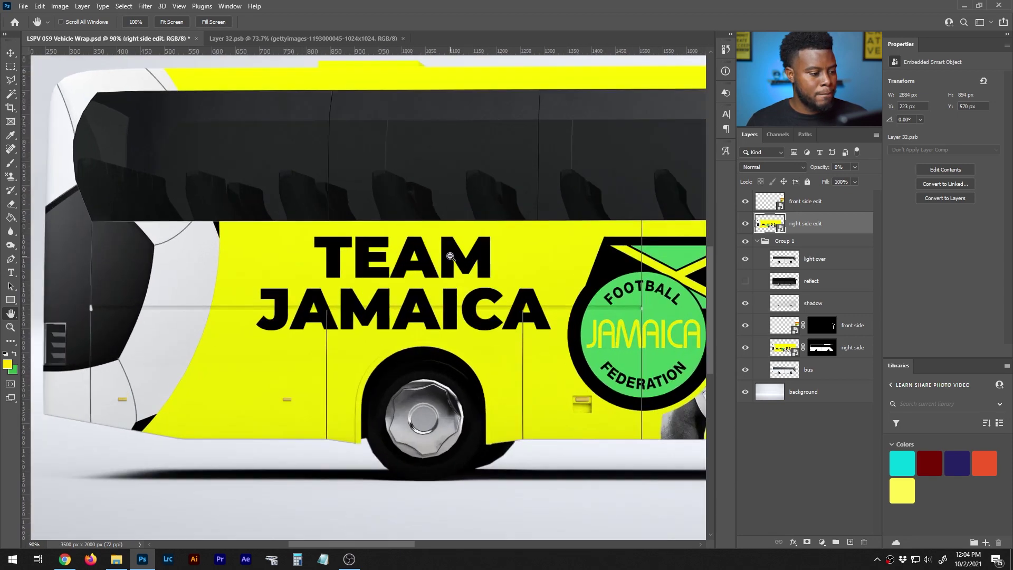
scroll(450, 256, "down", 3)
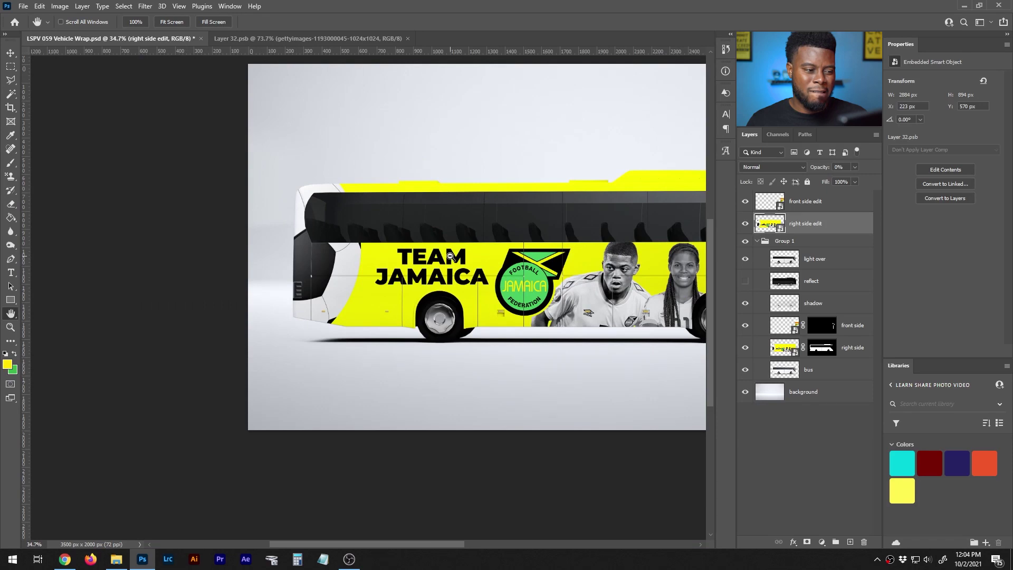
scroll(451, 256, "down", 1)
left_click_drag(421, 544, 455, 534)
scroll(399, 262, "up", 2)
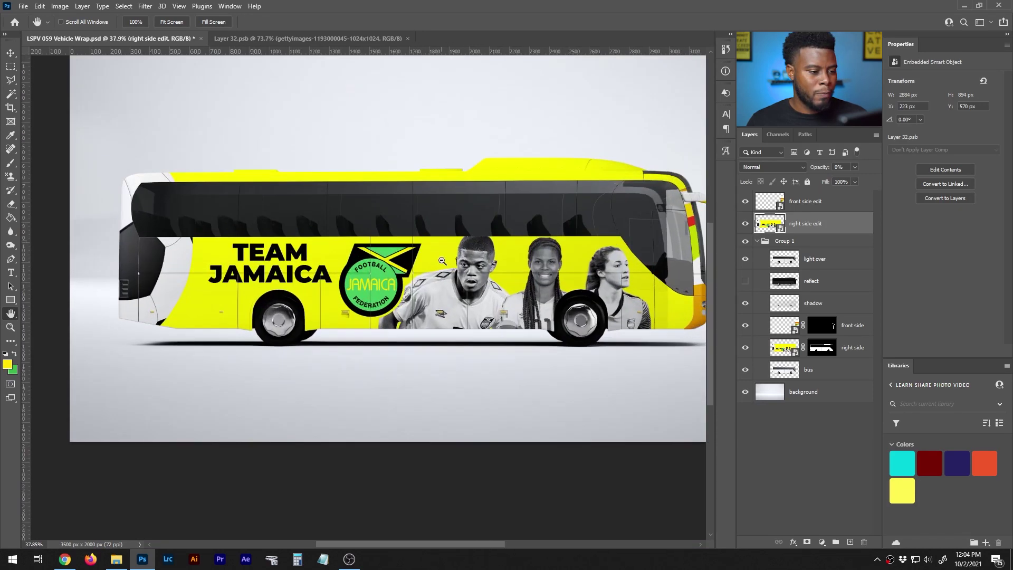
scroll(419, 377, "up", 1)
mouse_move(455, 544)
left_mouse_down()
mouse_move(436, 543)
mouse_move(460, 542)
left_mouse_up()
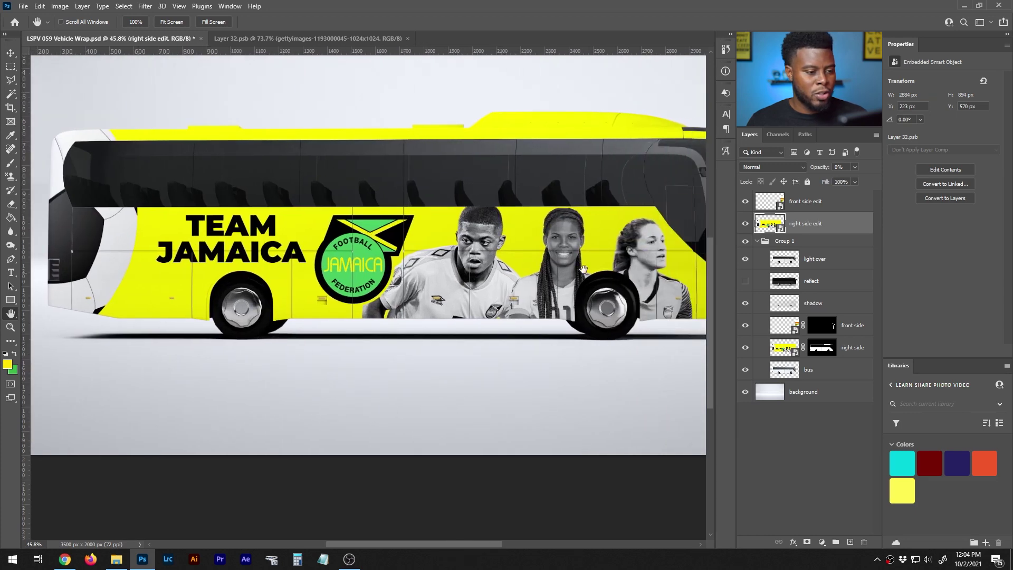
Compare the flat yellow side artwork in Layer 32.psb with its appearance on the bus mockup.
left_click(317, 39)
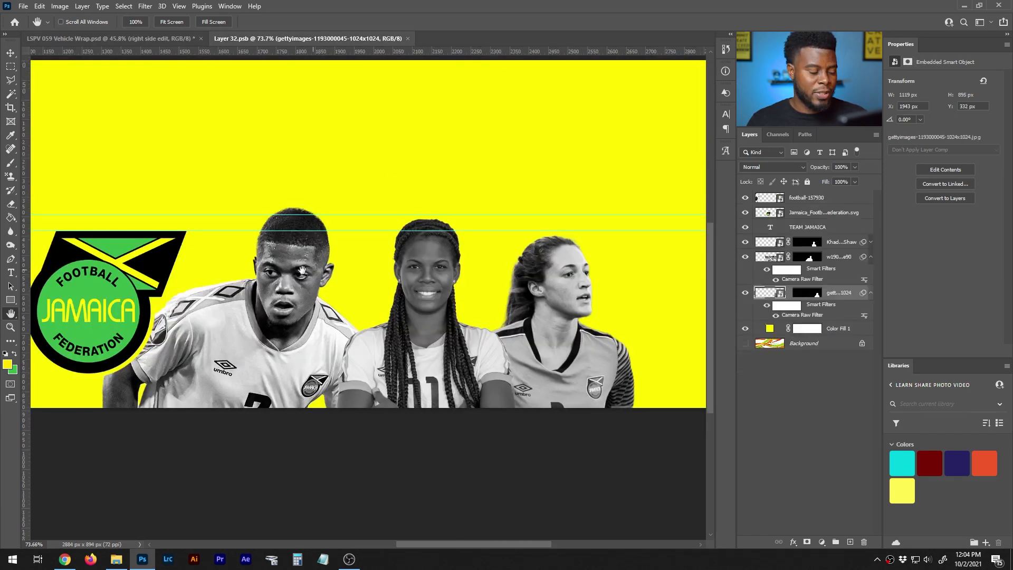
scroll(283, 267, "down", 2)
scroll(282, 267, "down", 1)
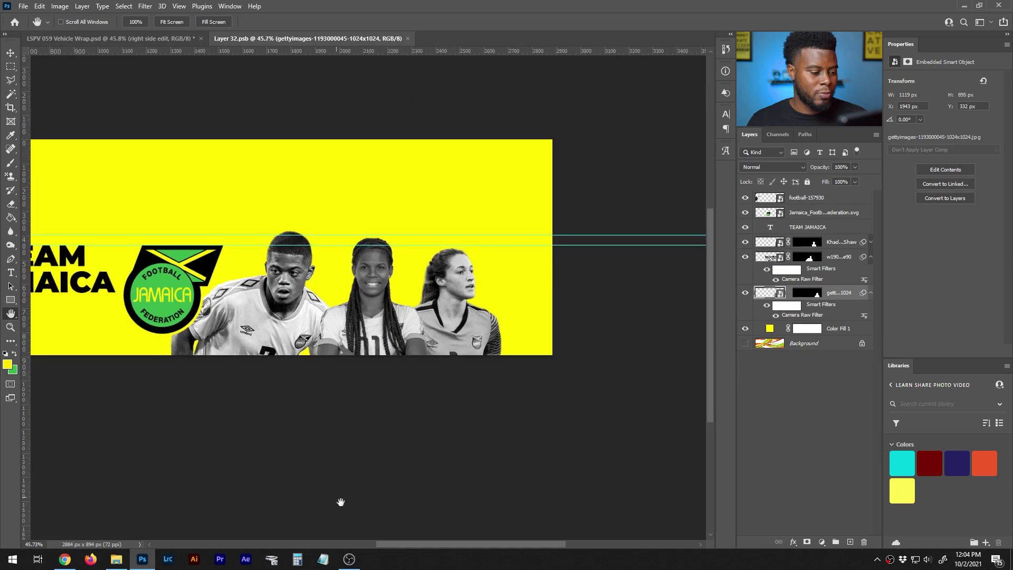
left_click(171, 38)
scroll(389, 277, "down", 2)
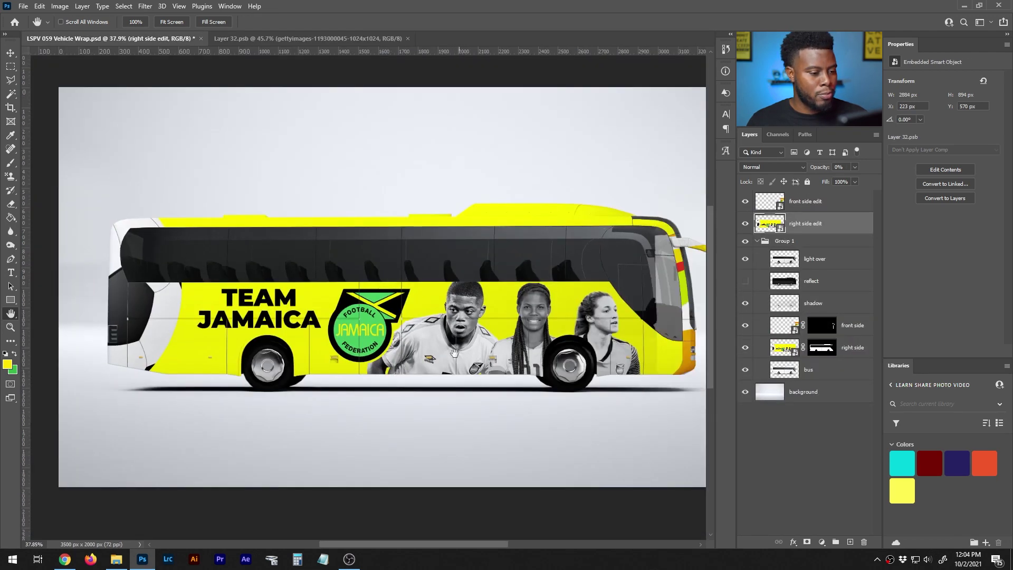
left_click(343, 39)
scroll(417, 334, "up", 4)
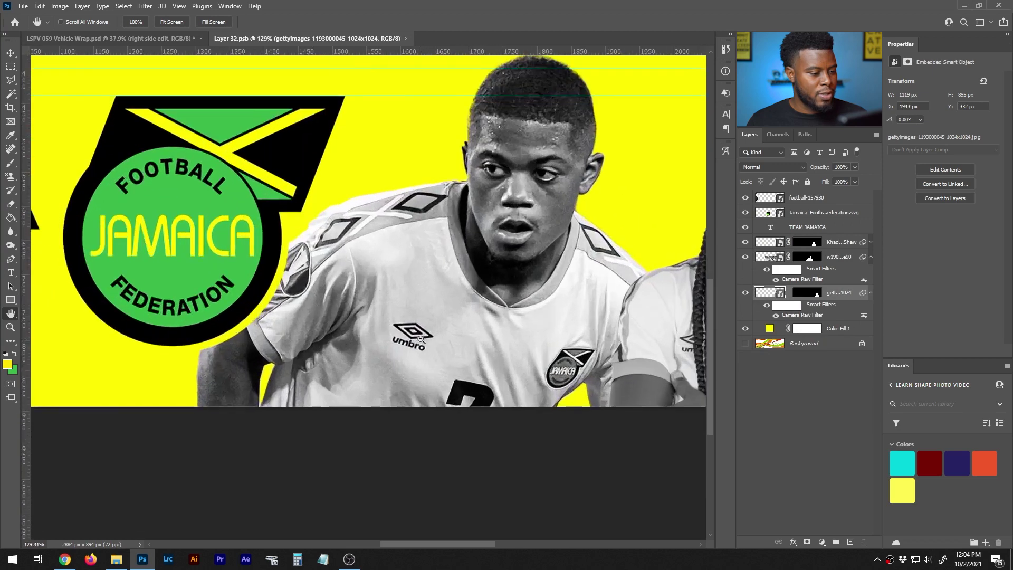
scroll(417, 334, "down", 3)
scroll(417, 334, "down", 2)
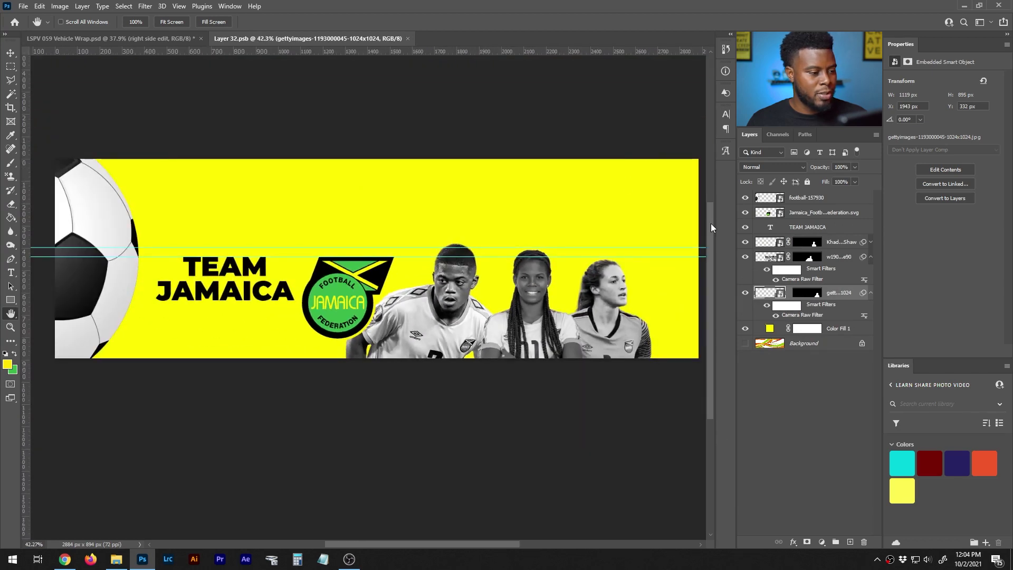
left_click(167, 42)
left_click(280, 39)
scroll(312, 245, "down", 1)
scroll(312, 245, "up", 1)
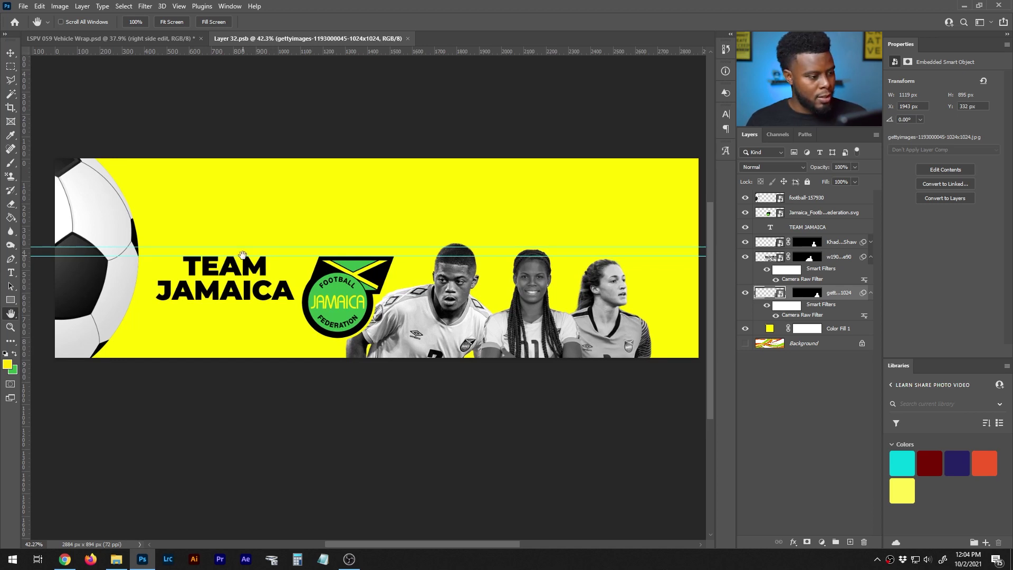
Activate the Custom Shape tool and browse the 2019 Shapes collection under Legacy Shapes and More, including the Signs group.
left_click(11, 300)
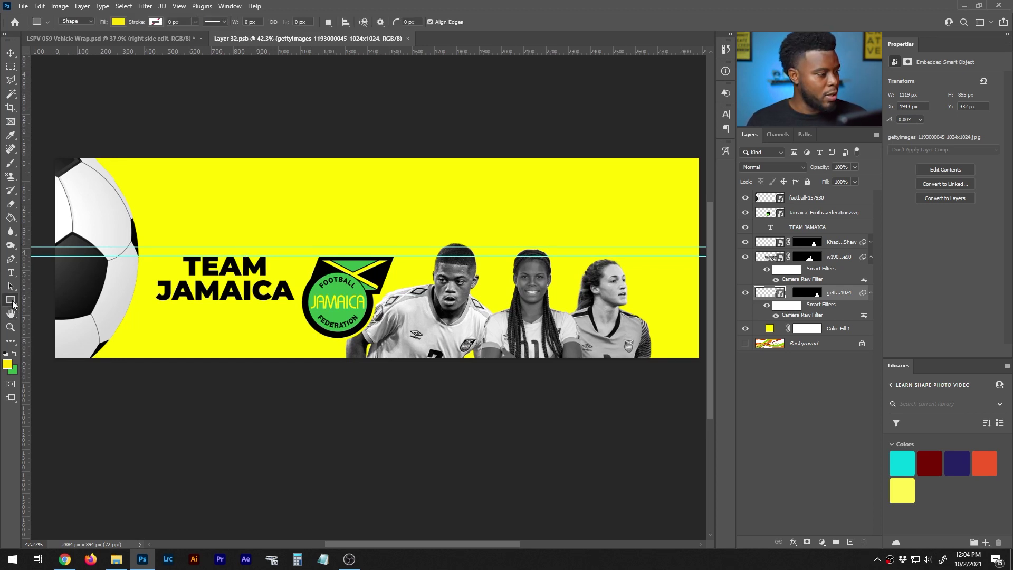
right_click(225, 196)
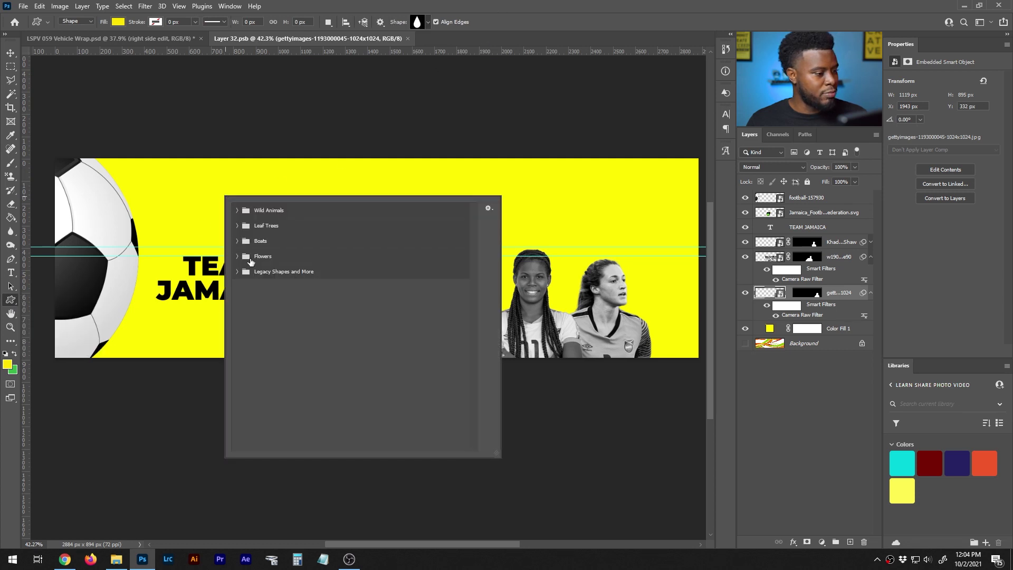
left_click(236, 272)
left_click(248, 287)
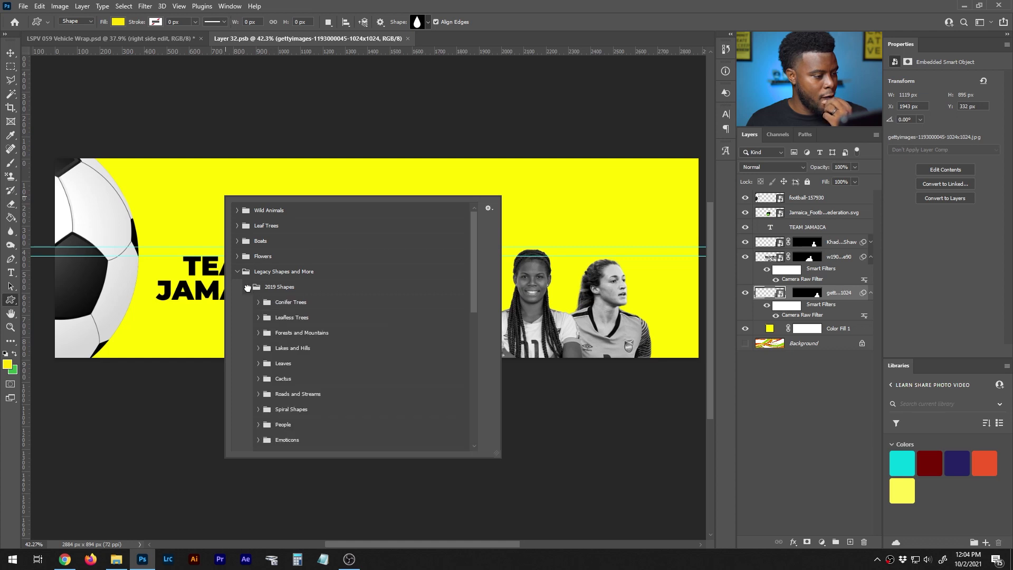
scroll(296, 313, "down", 3)
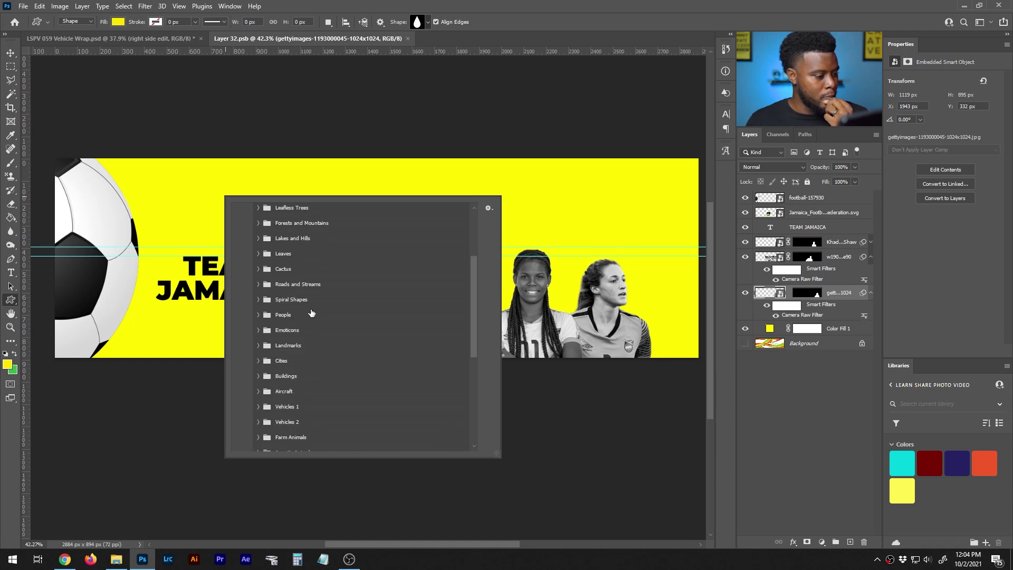
scroll(311, 313, "down", 3)
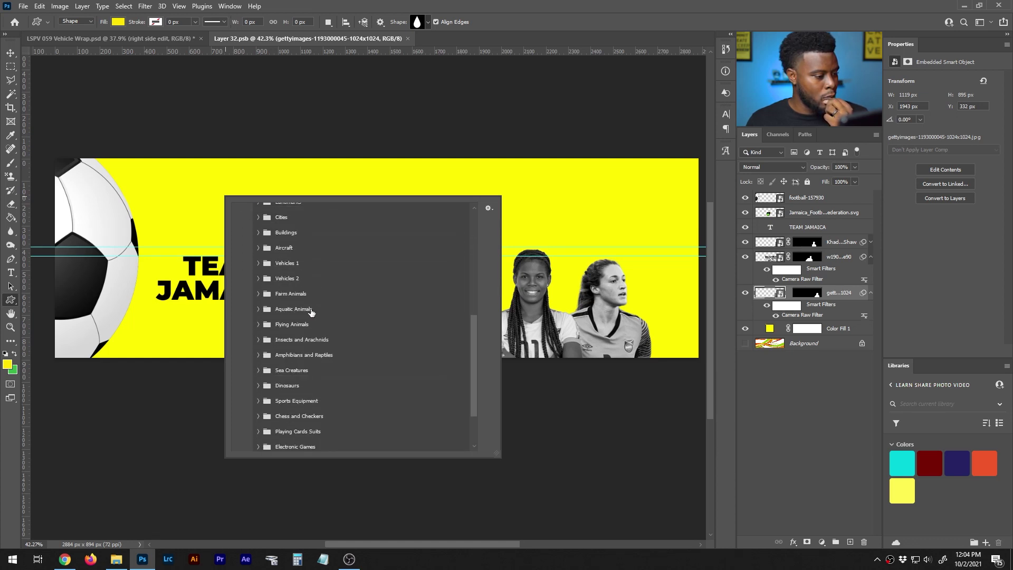
scroll(312, 312, "down", 3)
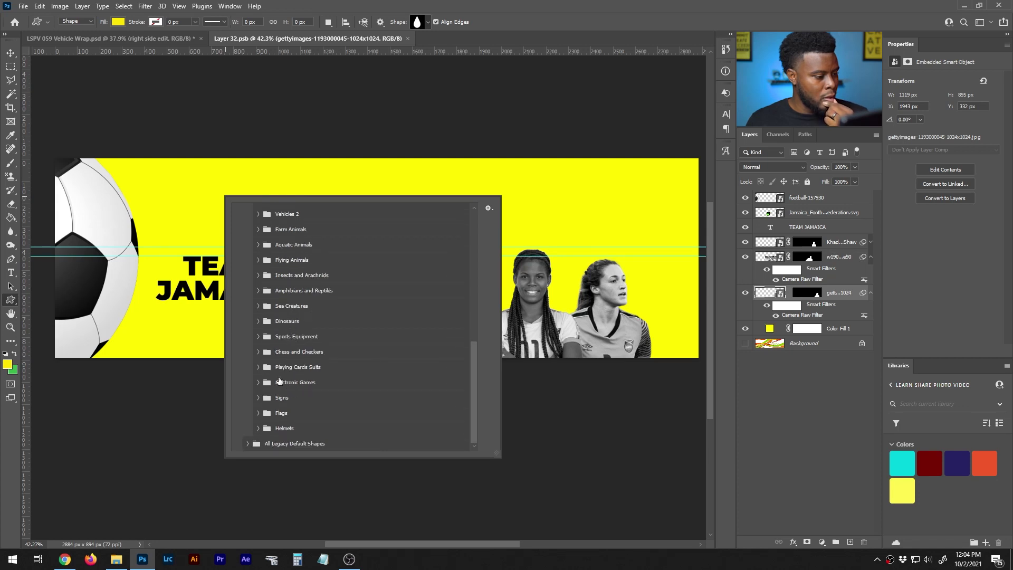
left_click(259, 398)
scroll(267, 370, "up", 5)
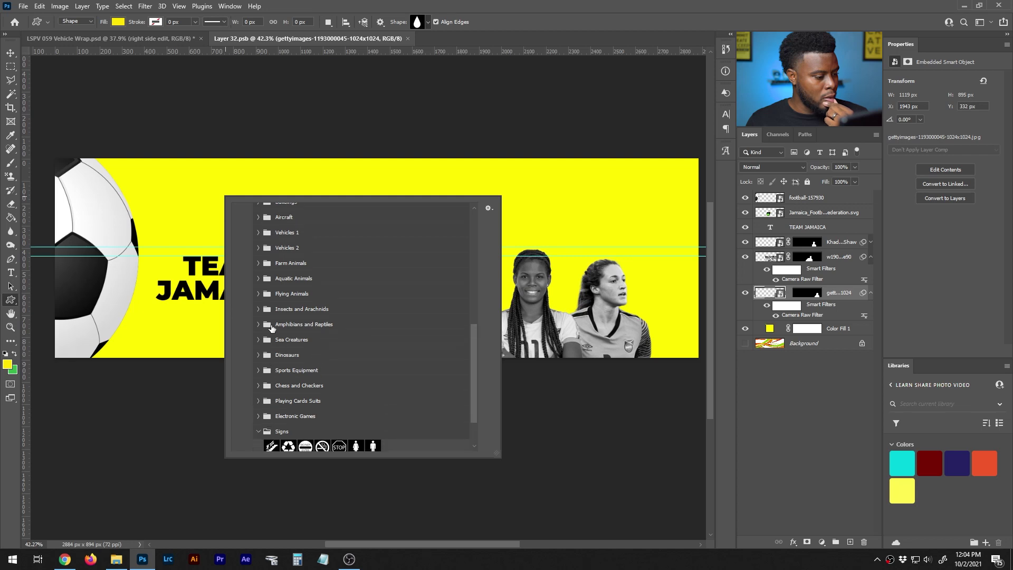
scroll(258, 298, "up", 2)
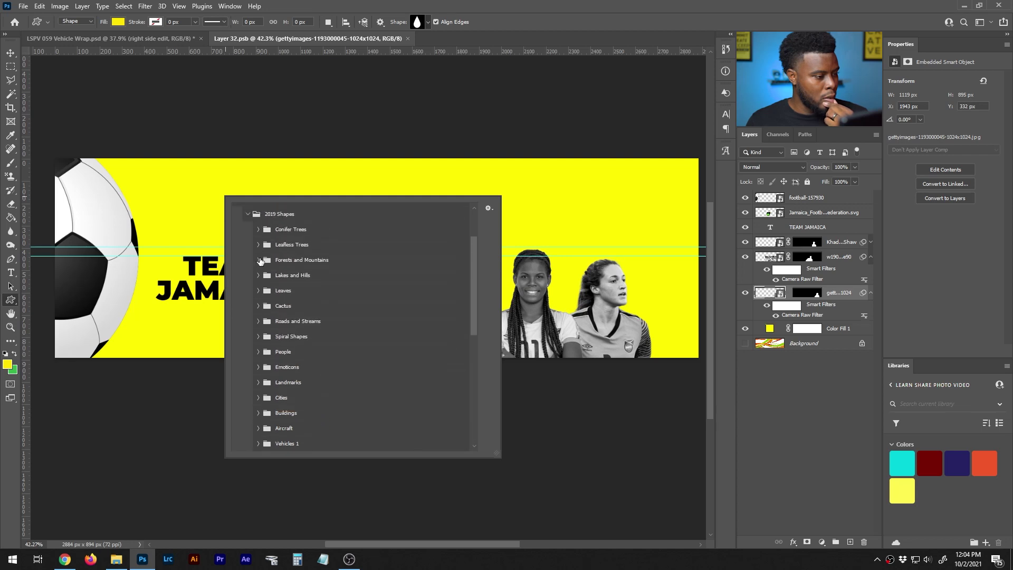
Choose the square frame from the Legacy Default Shapes as the custom shape.
left_click(248, 266)
left_click(247, 303)
scroll(252, 311, "down", 1)
left_click(258, 275)
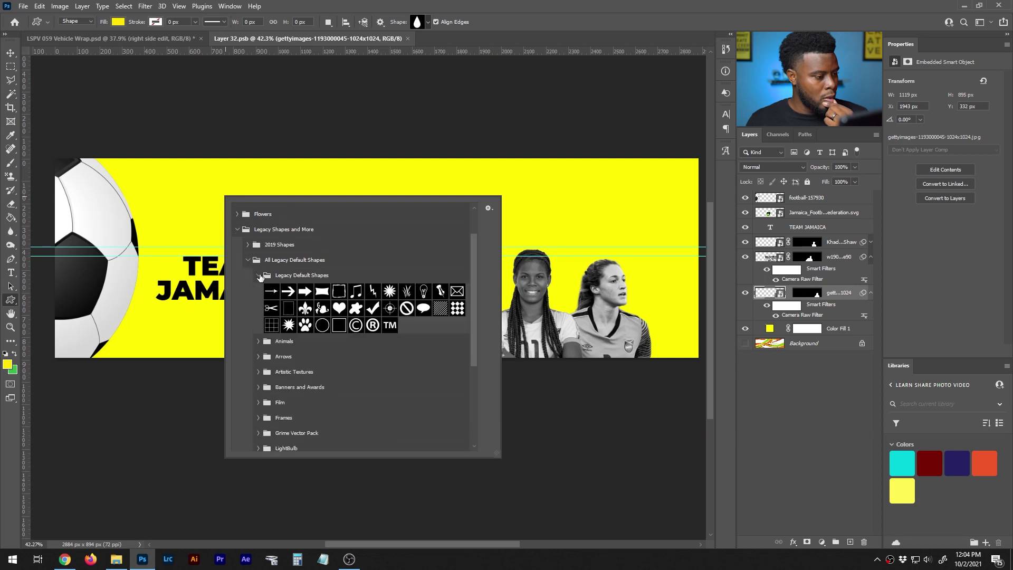
left_click(340, 325)
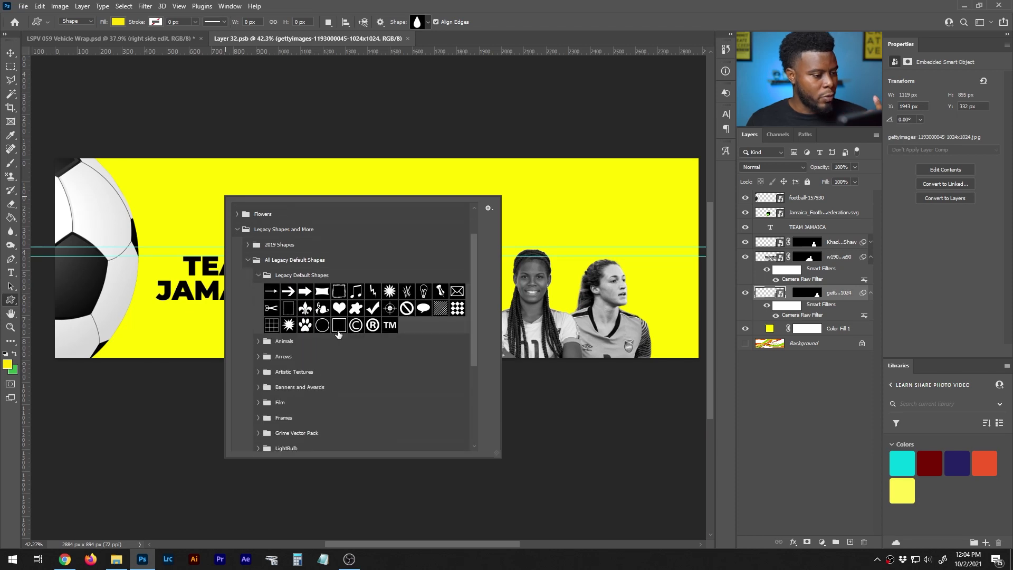
left_click(563, 3)
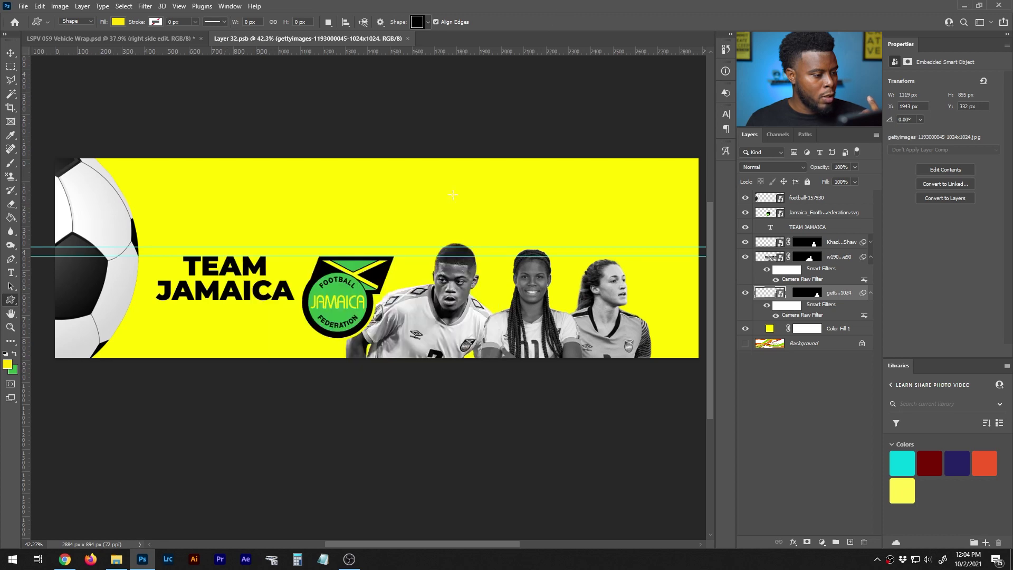
Draw a square frame about 671 px wide over the federation logo and set its fill to black.
left_click_drag(273, 205, 429, 355)
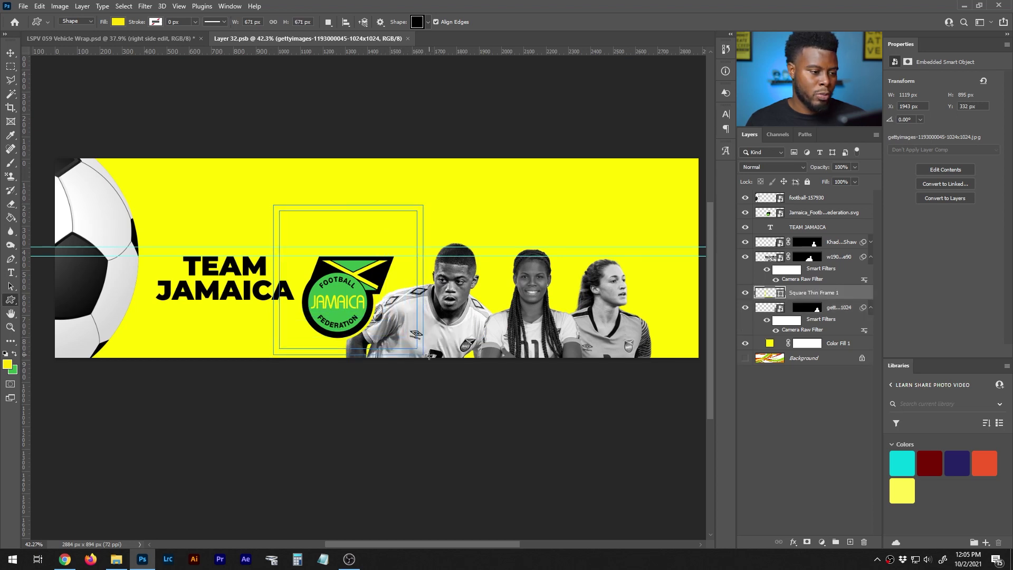
scroll(338, 267, "up", 3)
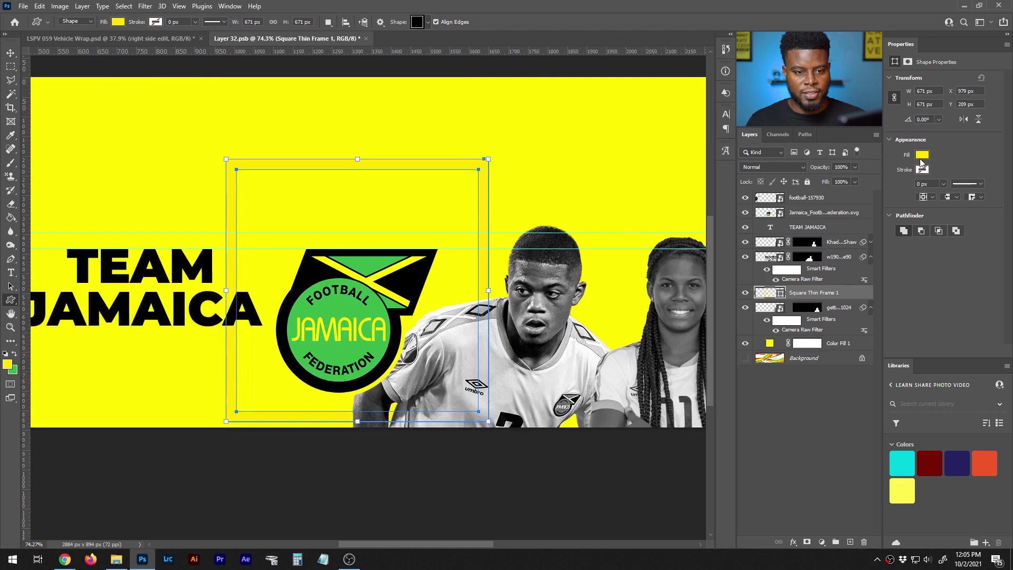
left_click(922, 156)
left_click(878, 211)
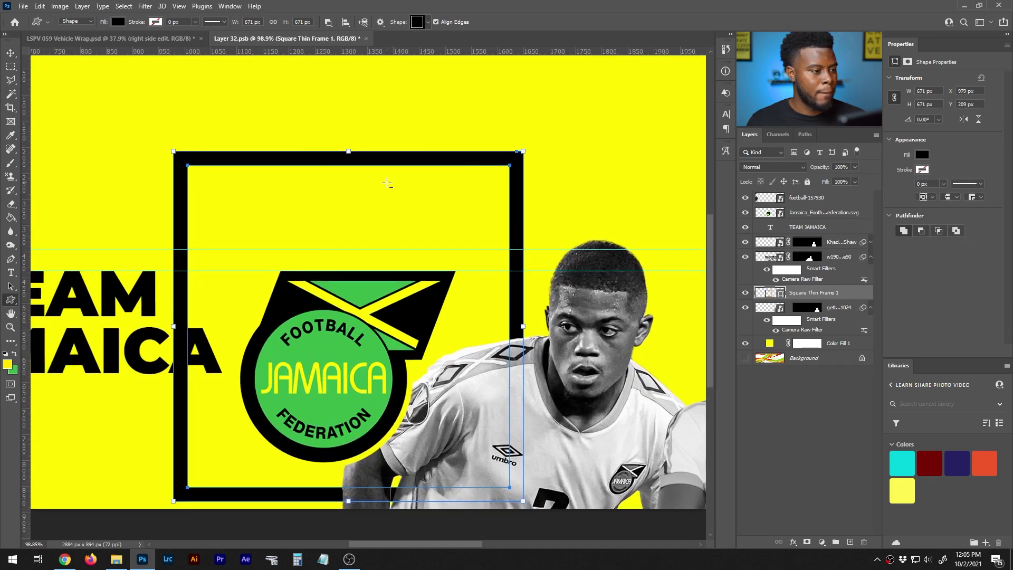
scroll(389, 181, "up", 2)
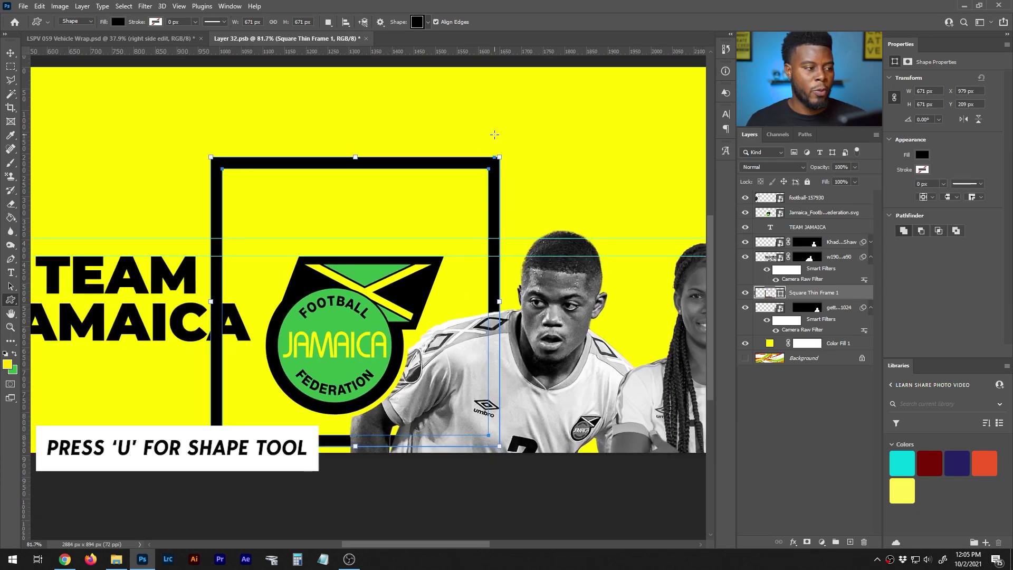
Rotate the square frame 45° into a diamond and move it slightly upward on the artwork.
key("ctrl+t")
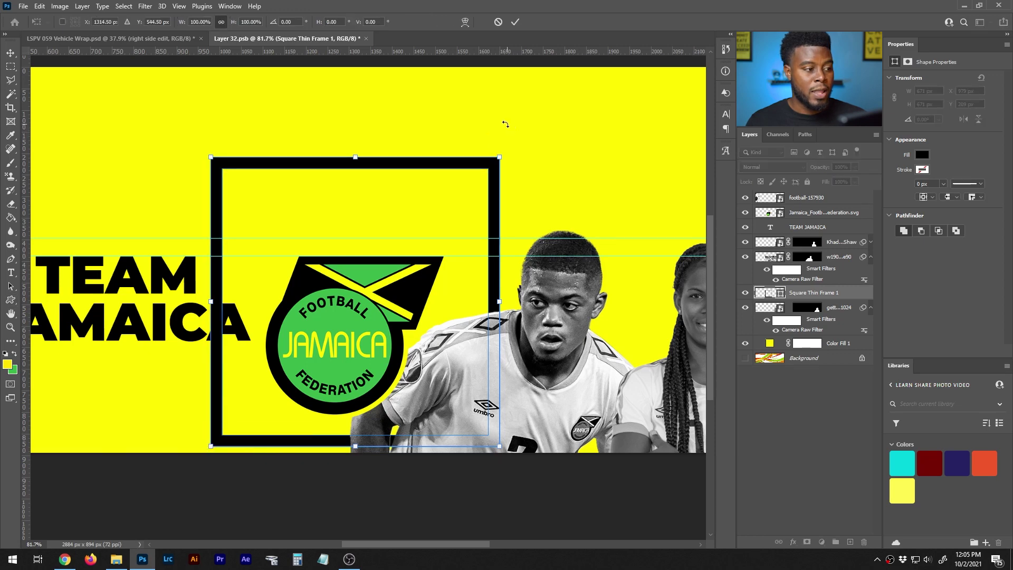
left_click_drag(511, 123, 573, 289)
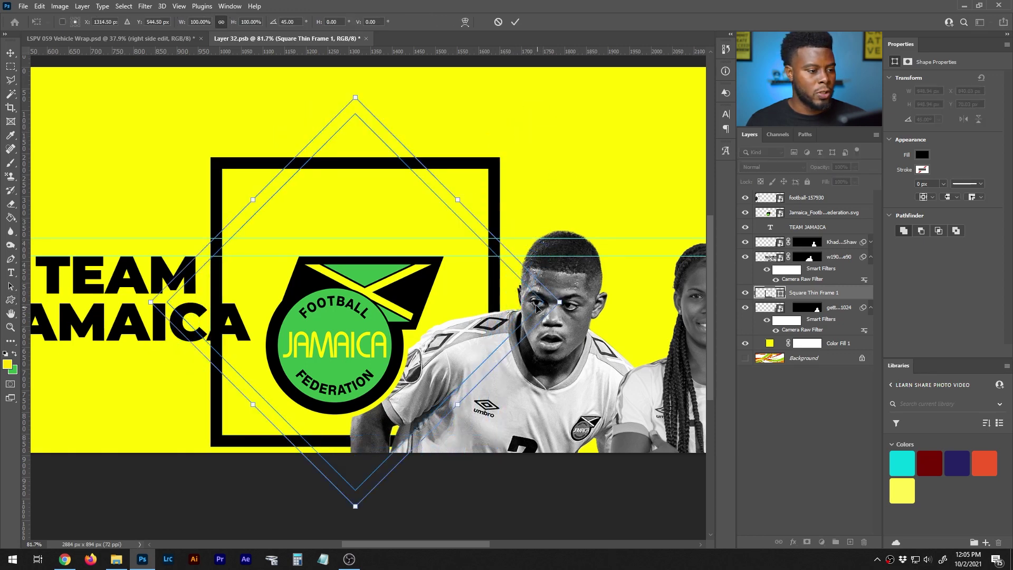
key("Return")
scroll(534, 302, "down", 2)
key("v")
left_click_drag(429, 329, 429, 297)
Scale the black diamond frame to 80%.
key("ctrl+t")
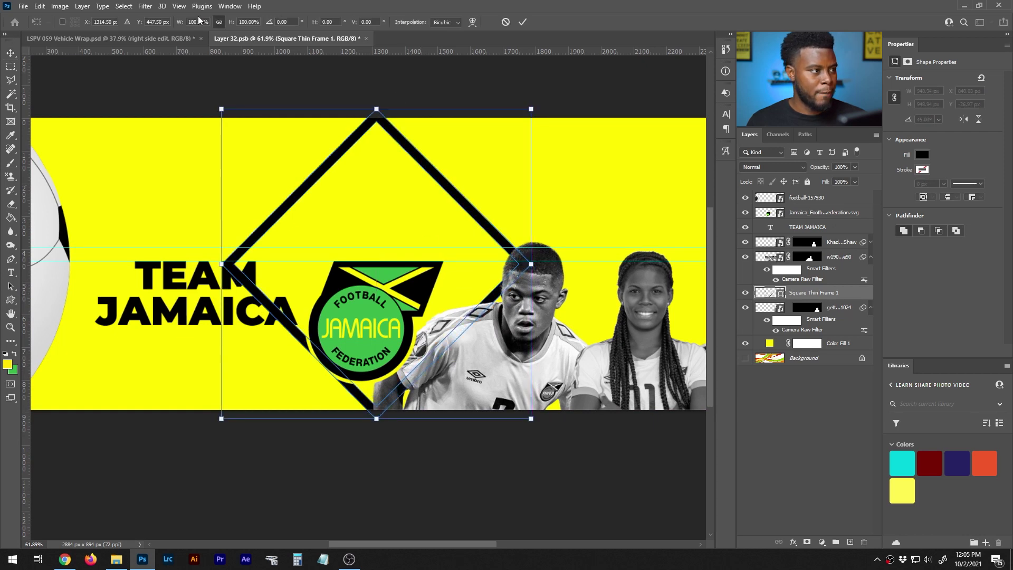
type("80")
key("Return")
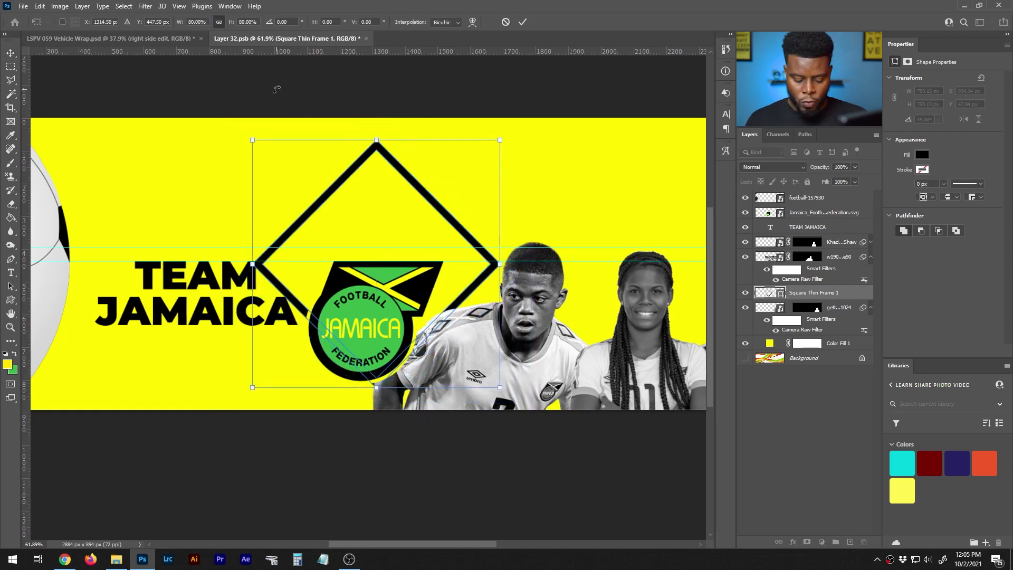
key("ctrl+z")
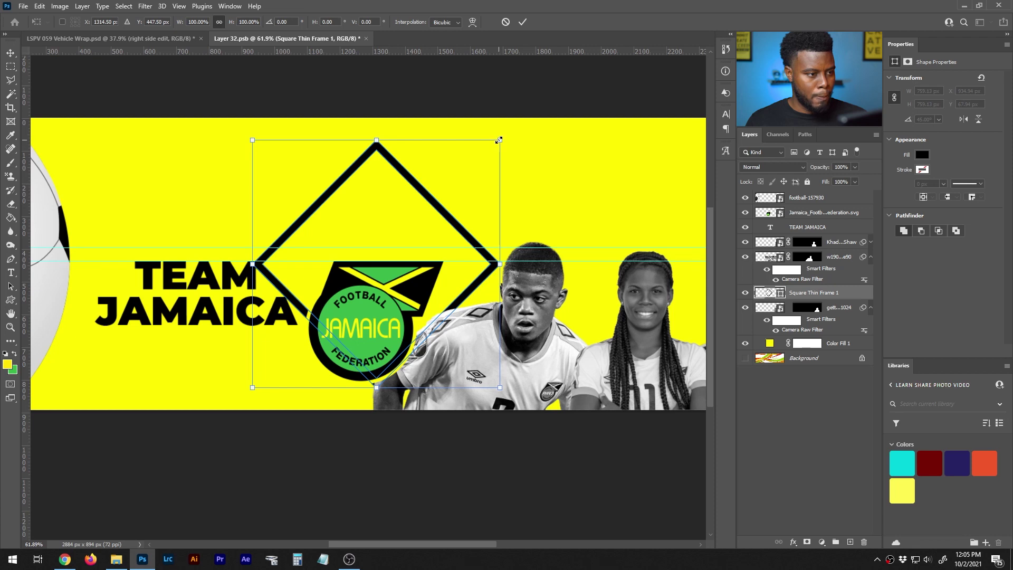
Squash the diamond frame to about 430 px high and move it to the artwork's upper edge above the front male player.
left_click_drag(382, 143, 389, 240)
key("ctrl+z")
key("Return")
left_click_drag(448, 317, 549, 191)
scroll(549, 191, "up", 2)
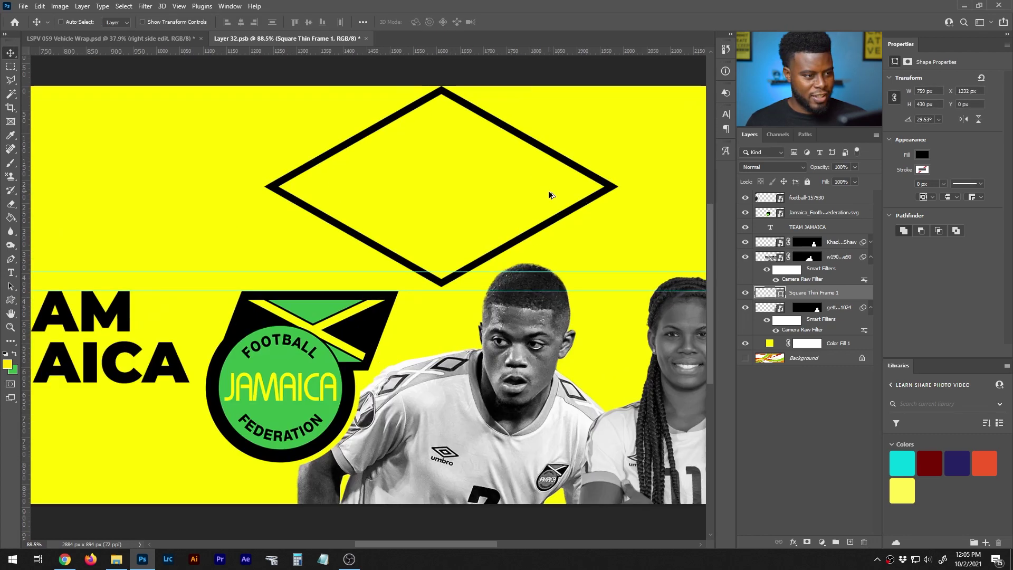
Flatten the diamond frame further to about 344 px high.
scroll(549, 191, "up", 1)
key("ctrl+t")
left_click_drag(443, 116, 449, 158)
key("Return")
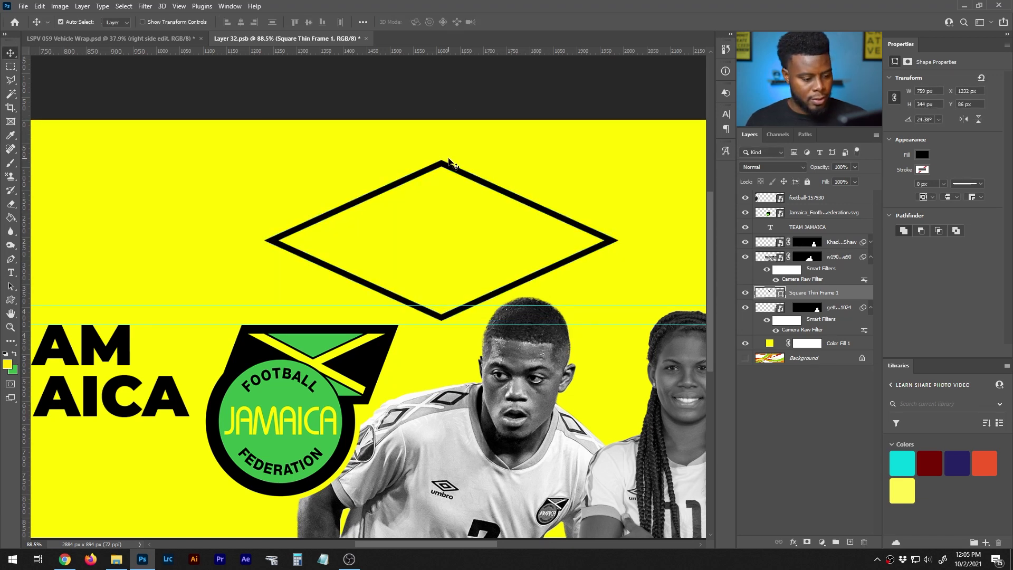
Duplicate the diamond frame and shrink the copy around its centre to about 537 × 243 px, nested inside the original.
key("ctrl+j")
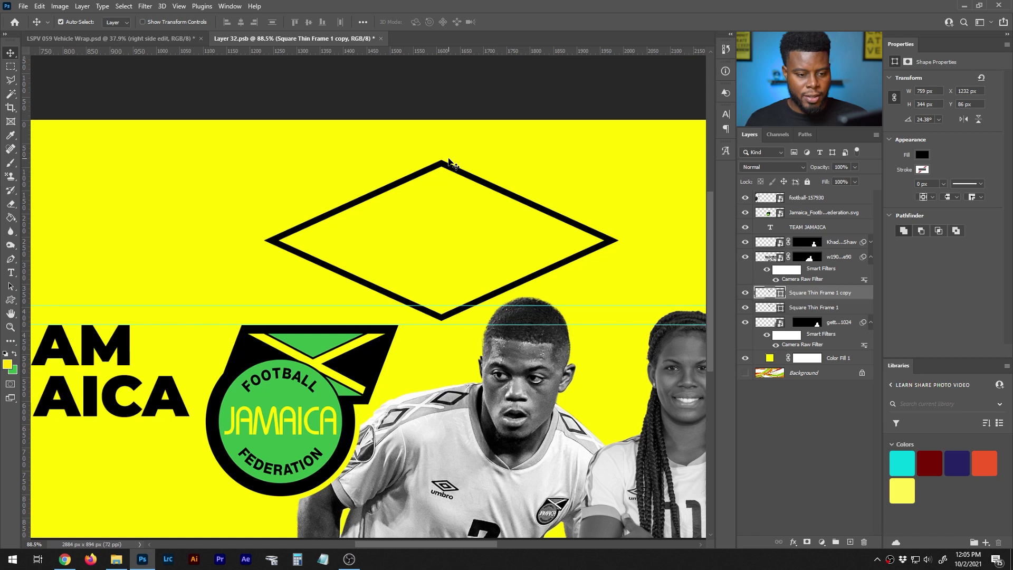
key("ctrl+y")
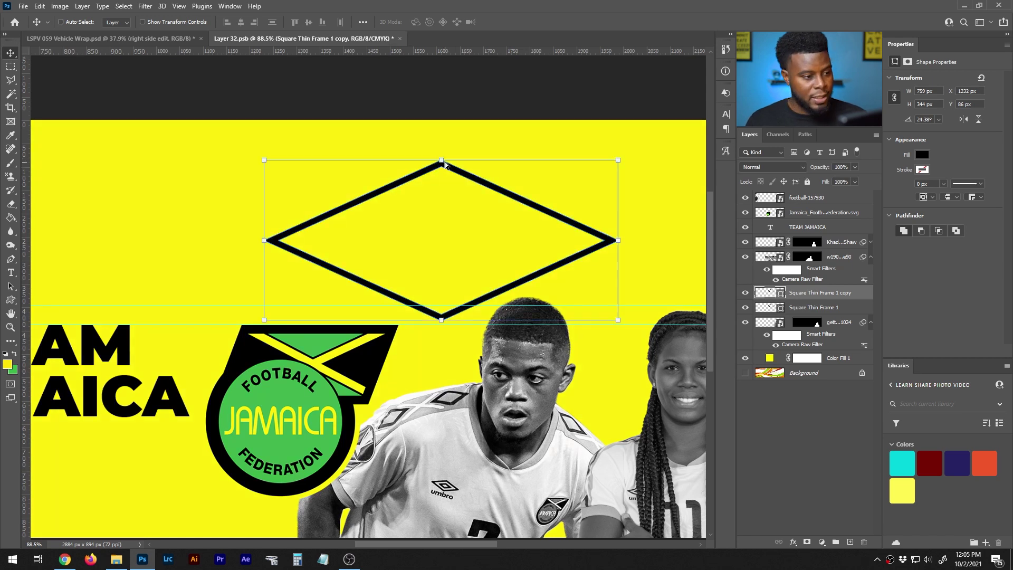
key("ctrl+t")
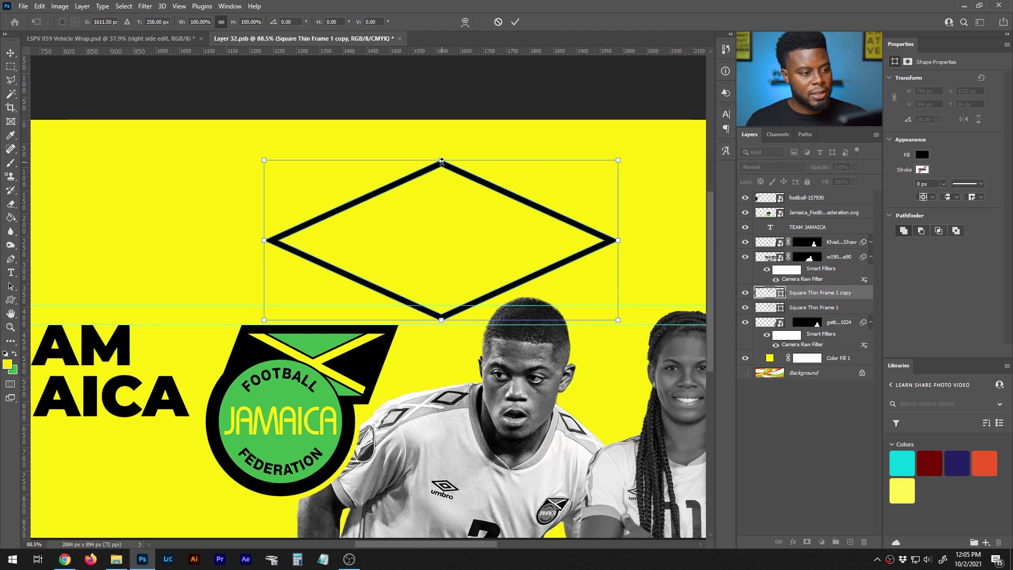
left_click_drag(441, 159, 440, 181)
key("ctrl+z")
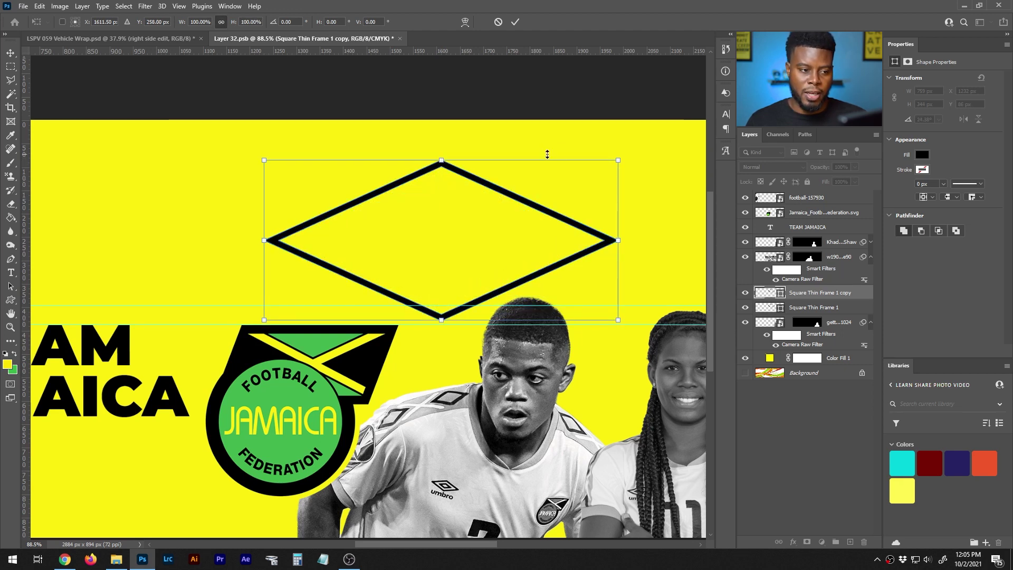
left_click_drag(615, 164, 515, 218)
key("Return")
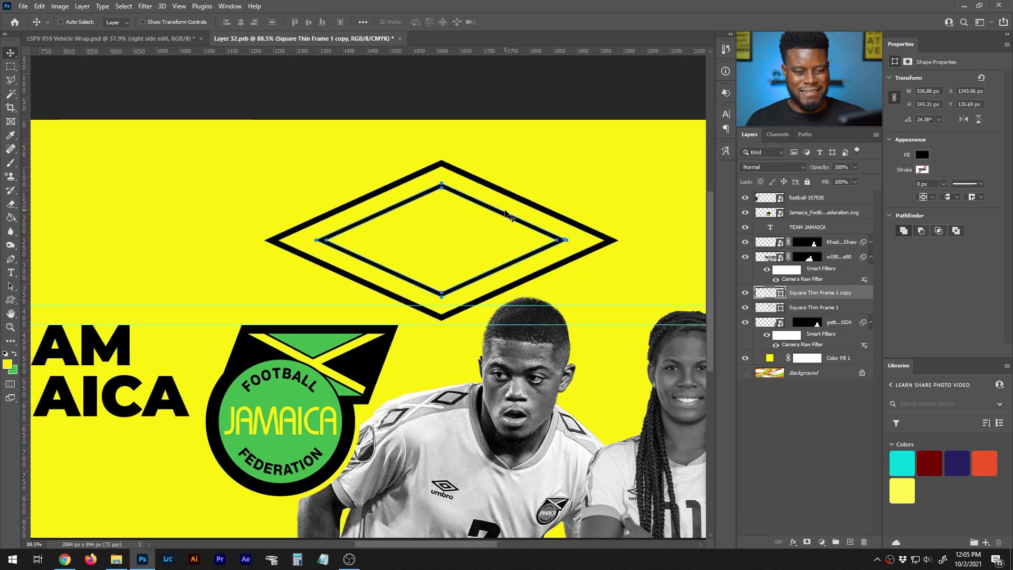
Give the inner diamond a black stroke about 13.4 px wide.
left_click(922, 170)
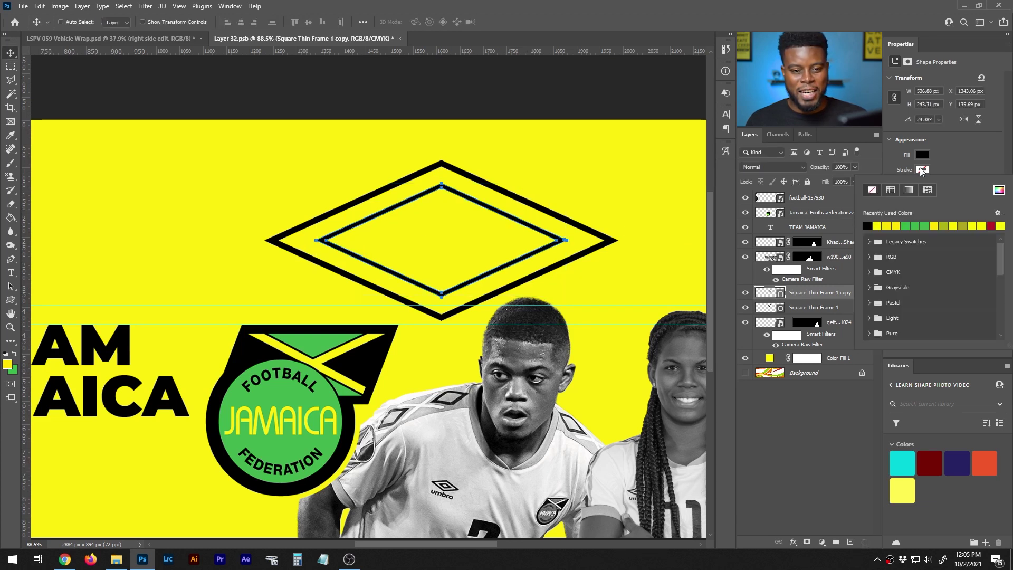
left_click(868, 226)
left_click(944, 165)
left_click(943, 184)
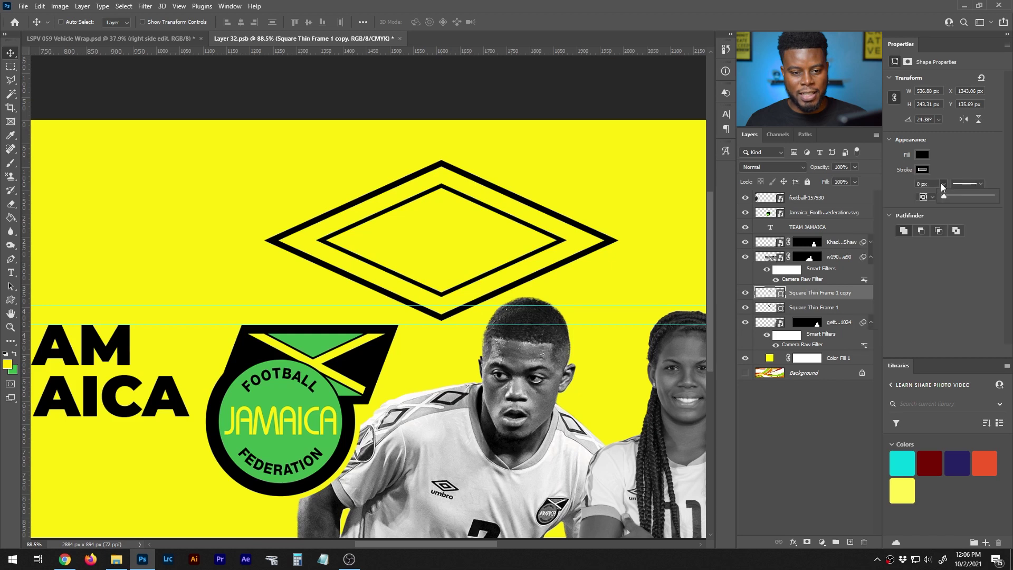
left_click_drag(956, 197, 967, 195)
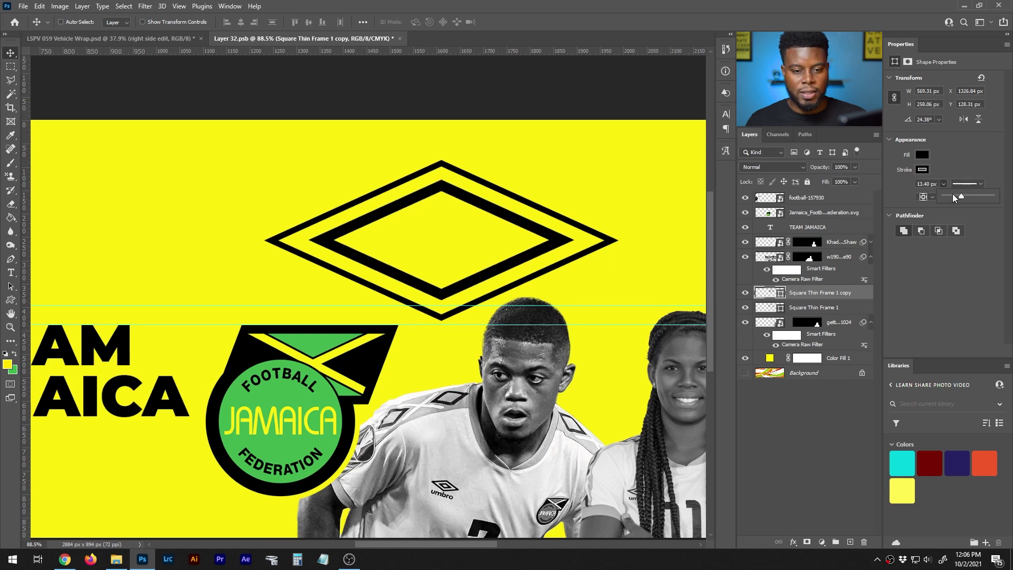
Give the outer diamond, Square Thin Frame 1, a black stroke about 16 px wide.
left_click(822, 306)
left_click(823, 308)
left_click(923, 168)
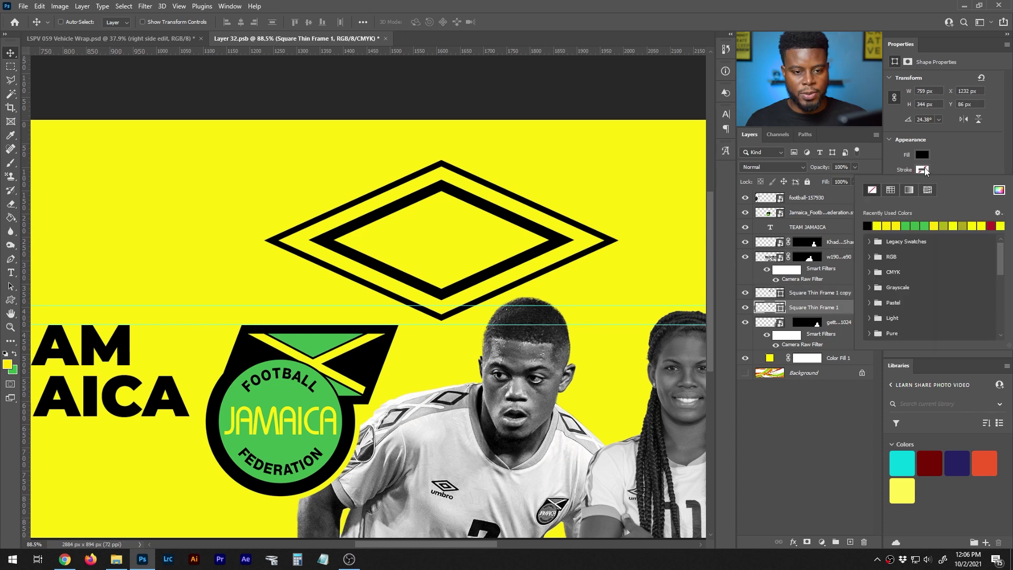
left_click(949, 164)
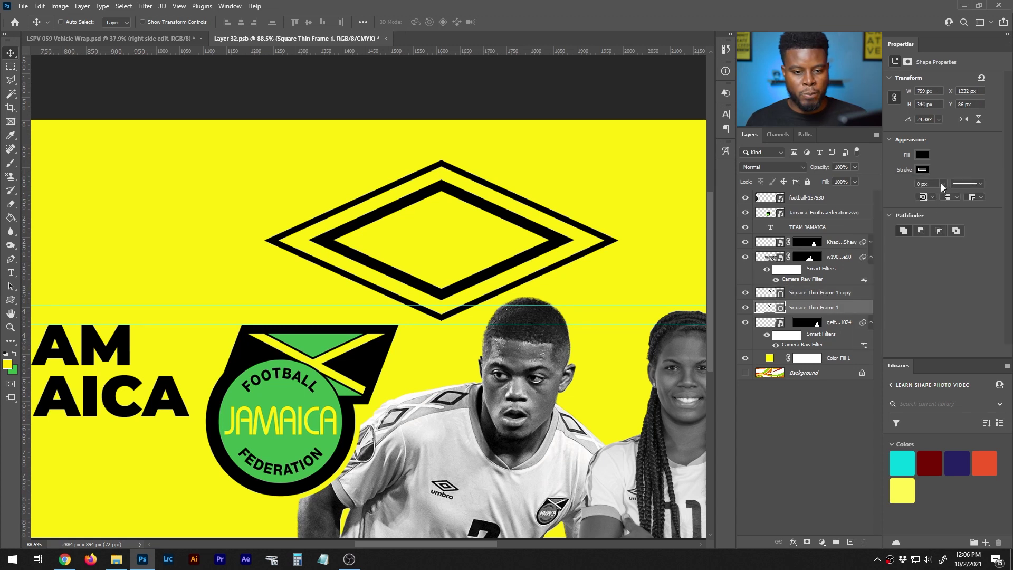
left_click(943, 184)
left_click_drag(942, 196, 964, 195)
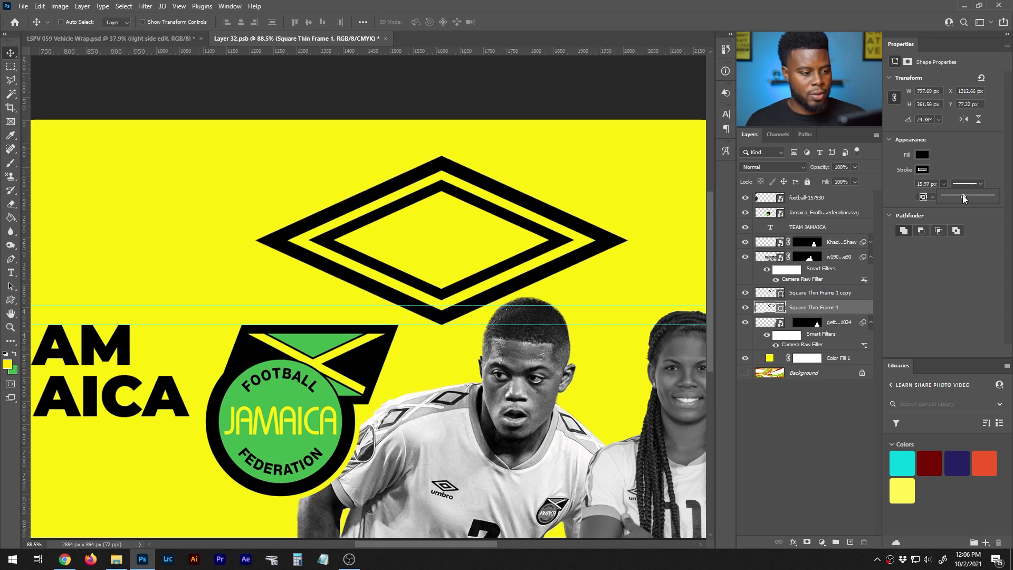
Check the umbro logo on the male player's shirt and reduce the outer diamond's stroke to about 4.4 px.
scroll(438, 510, "up", 5)
scroll(438, 510, "up", 2)
scroll(436, 512, "down", 2)
left_click(714, 276)
scroll(399, 429, "up", 3)
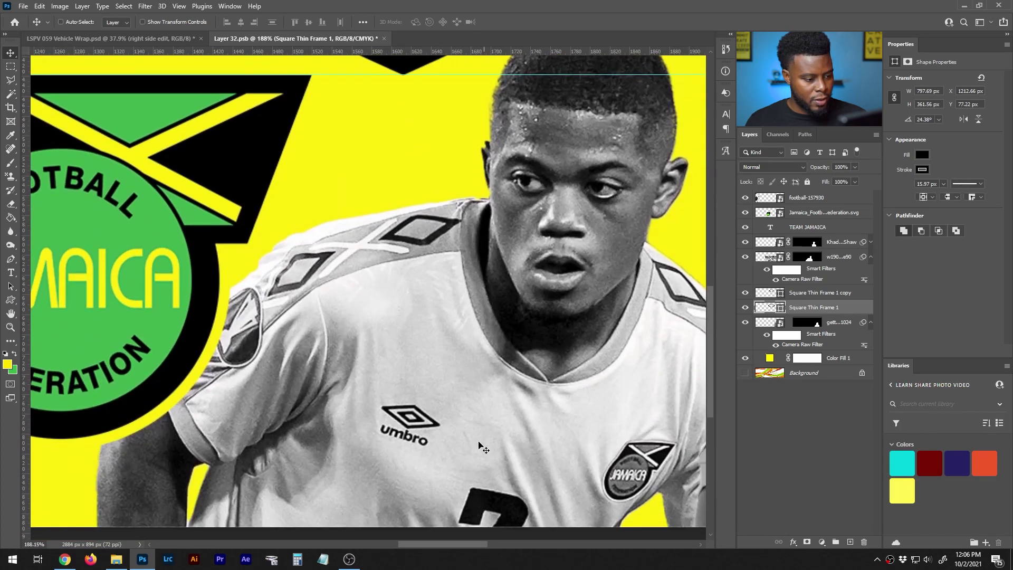
scroll(399, 428, "down", 10)
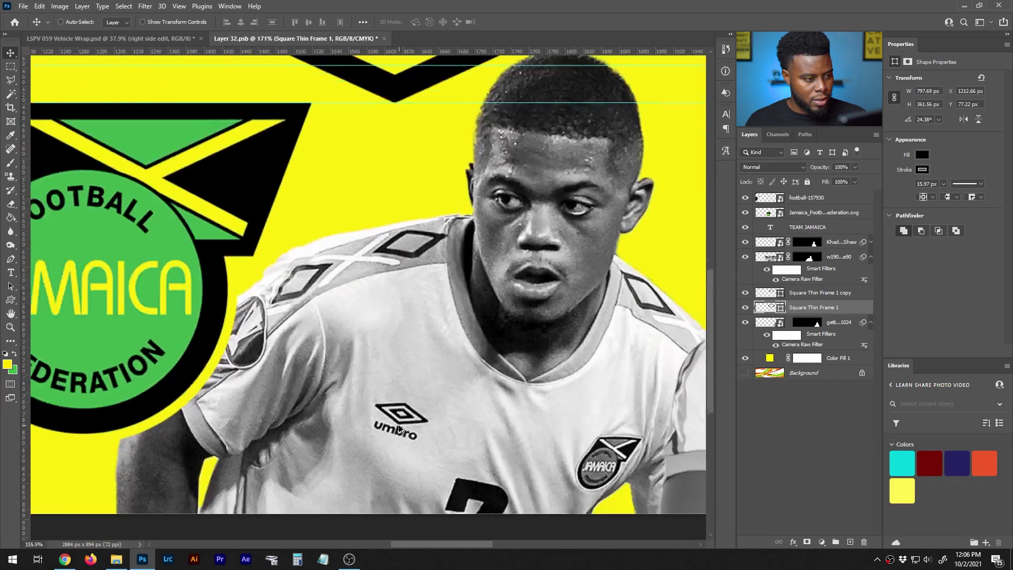
scroll(389, 260, "up", 4)
left_click(944, 183)
left_click_drag(935, 198, 934, 198)
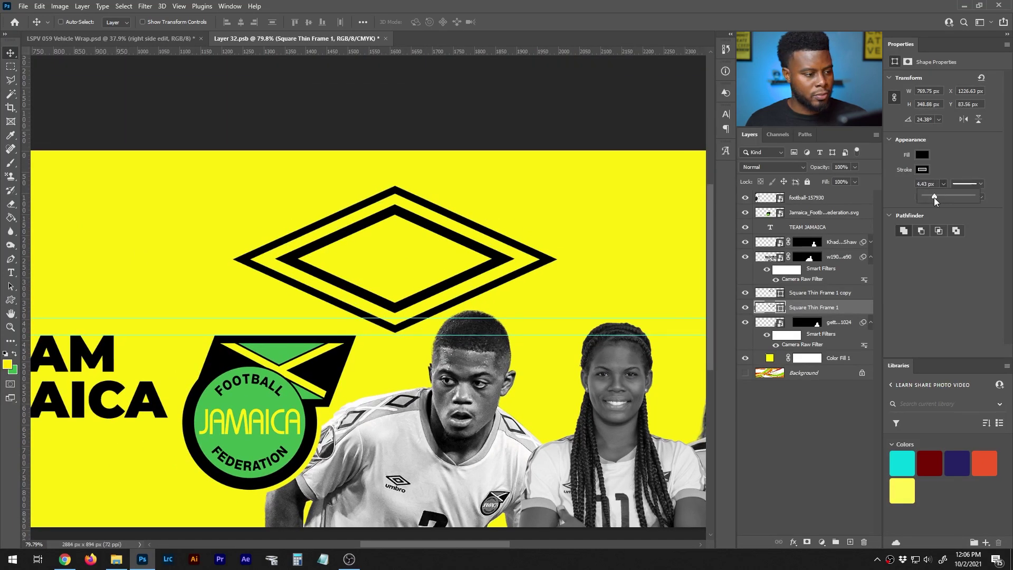
Scale the inner diamond, Square Thin Frame 1 copy, to 90%.
left_click(811, 309)
left_click(809, 294)
key("ctrl+t")
left_click(201, 23)
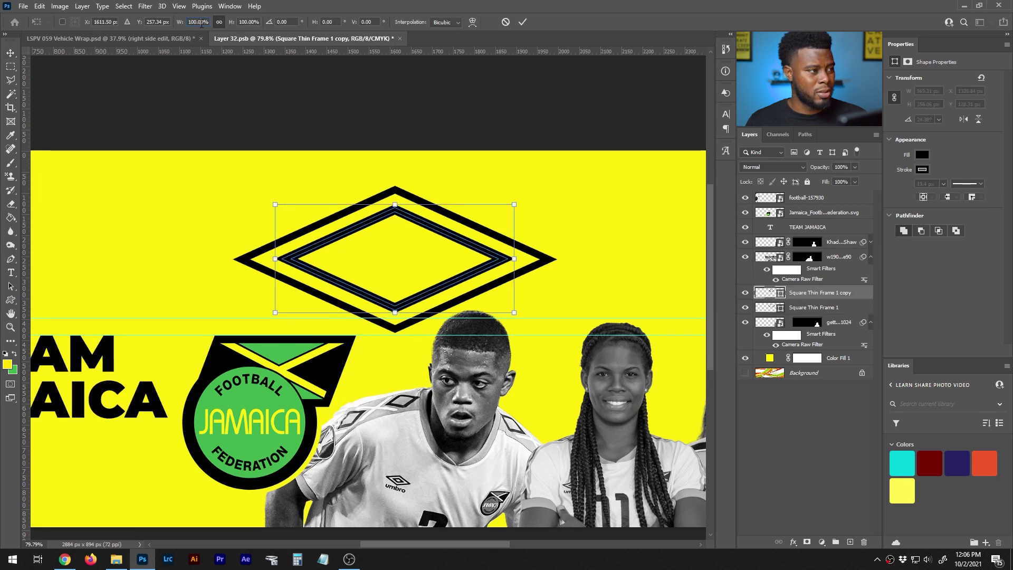
key("shift+Down")
key("Return")
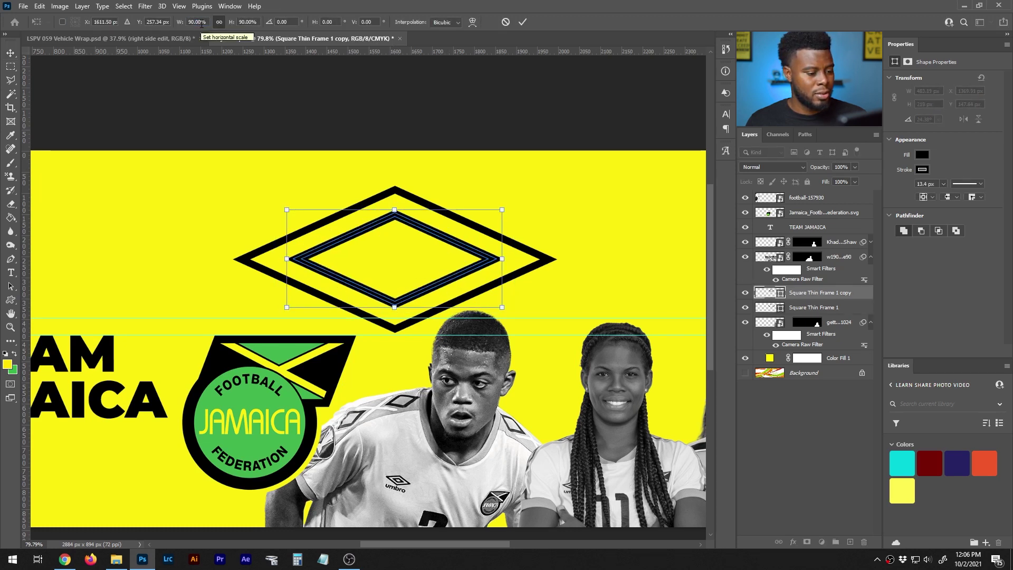
key("Return")
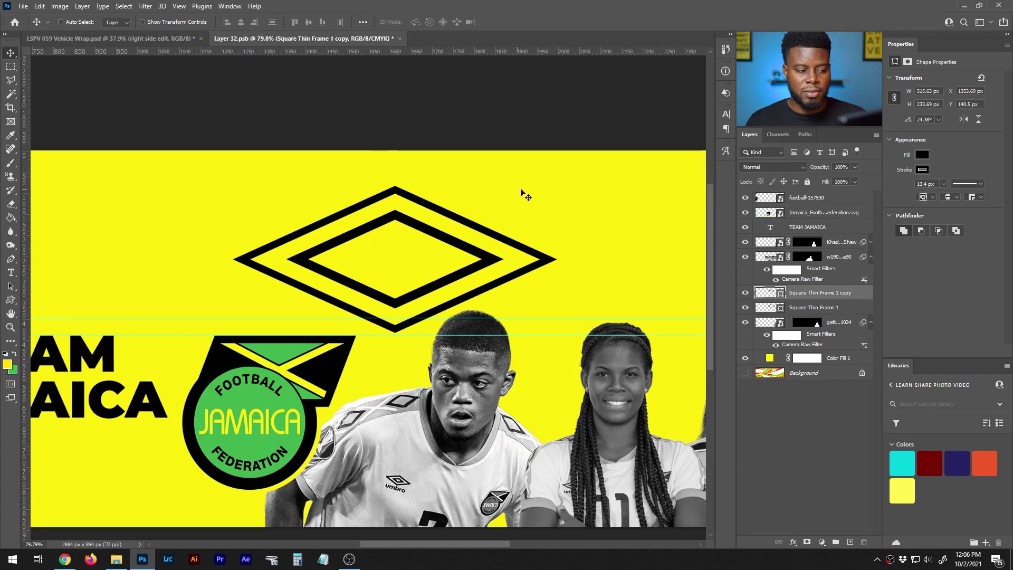
Change the inner diamond's fill to the recently used green.
scroll(514, 199, "down", 5)
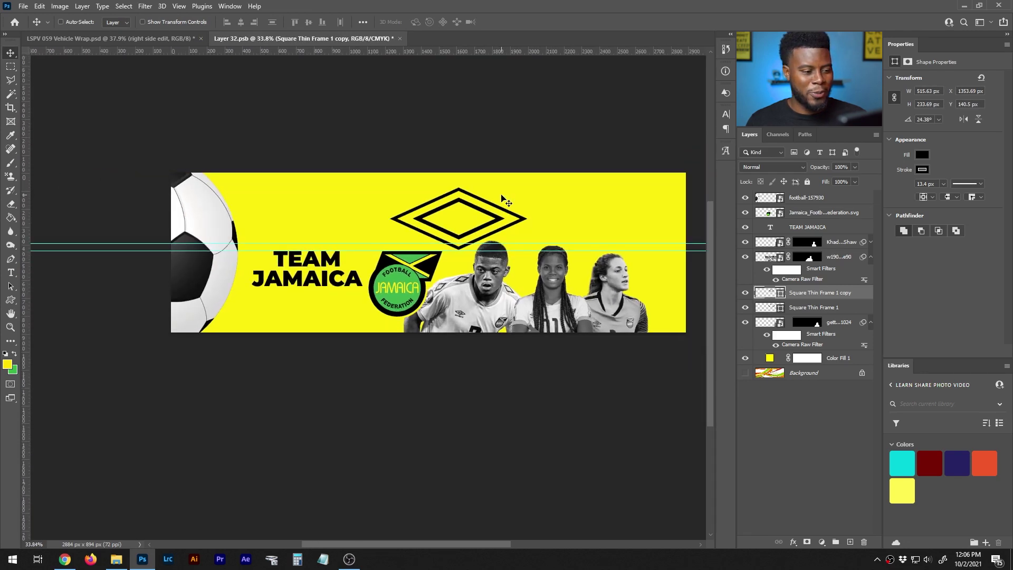
scroll(475, 203, "up", 3)
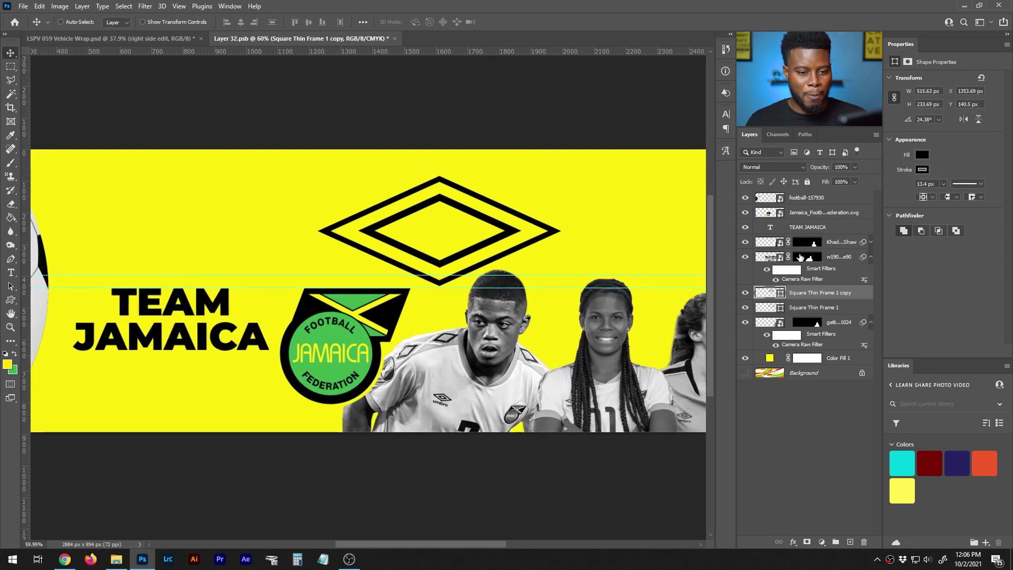
left_click(920, 155)
left_click(909, 207)
Set both the fill and the stroke of the outer diamond to the same green.
left_click(793, 310)
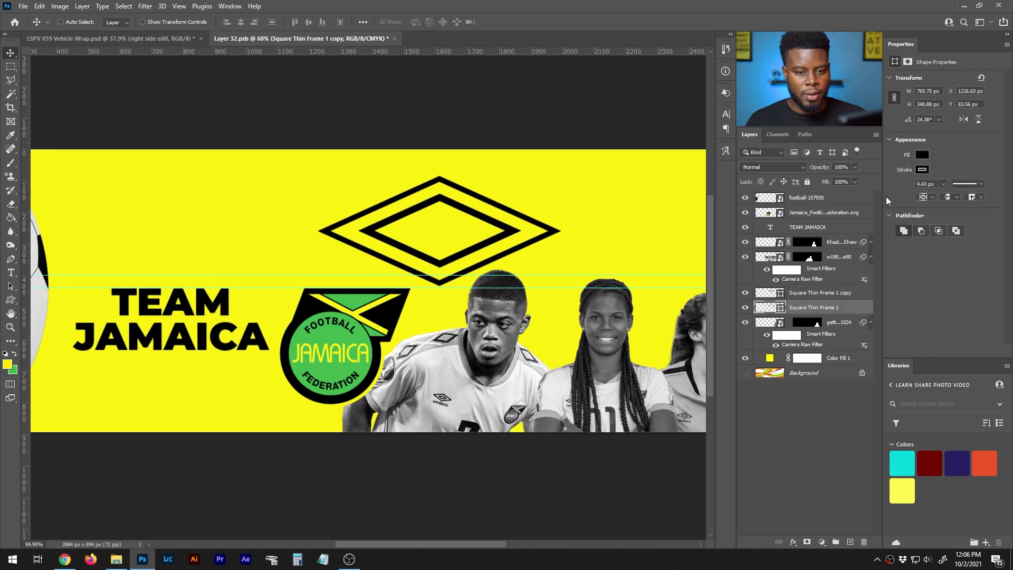
left_click(923, 155)
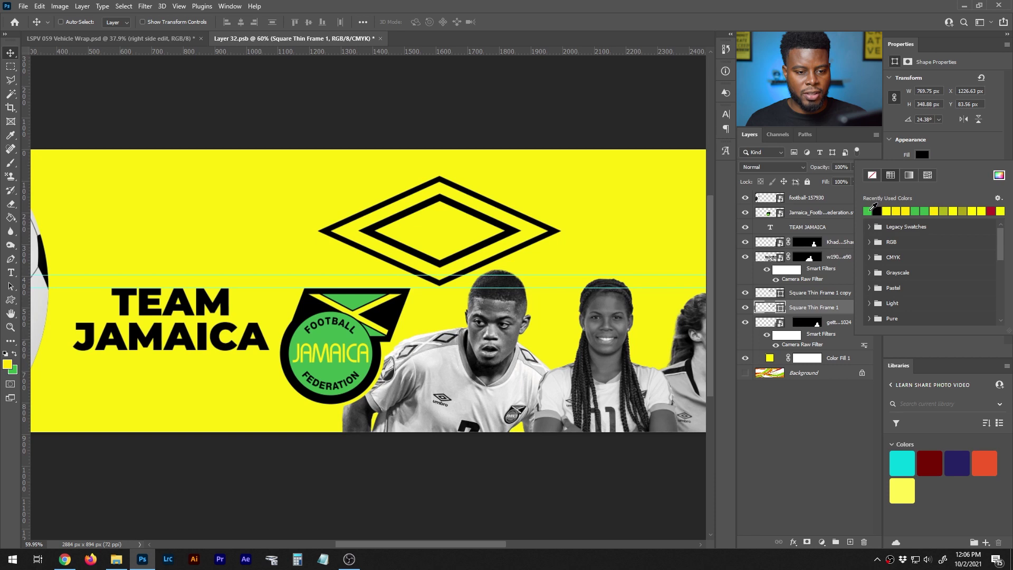
left_click(869, 209)
left_click(833, 252)
left_click(922, 170)
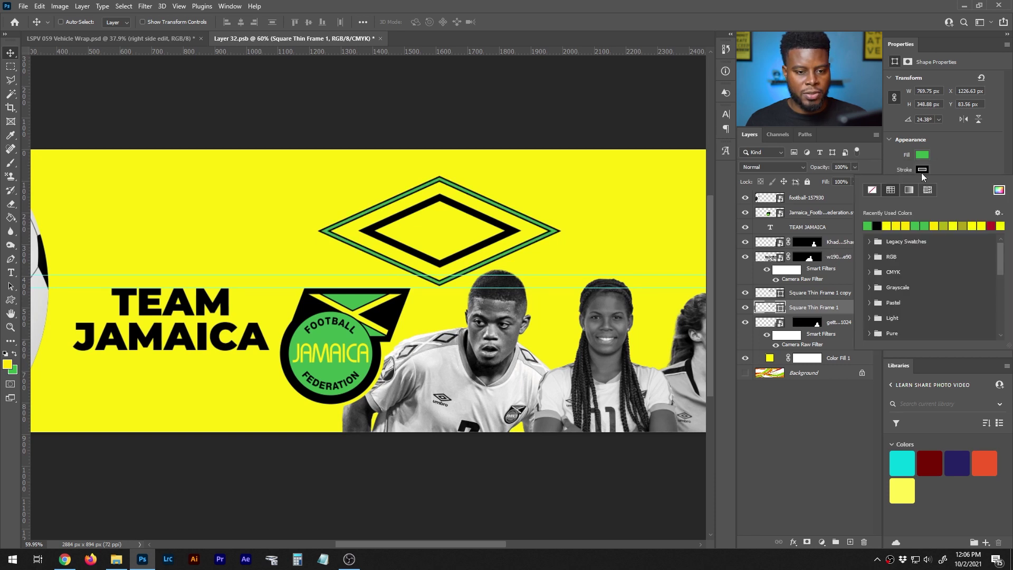
left_click(868, 226)
Change the inner diamond's stroke to the same green as the outer diamond.
left_click(813, 290)
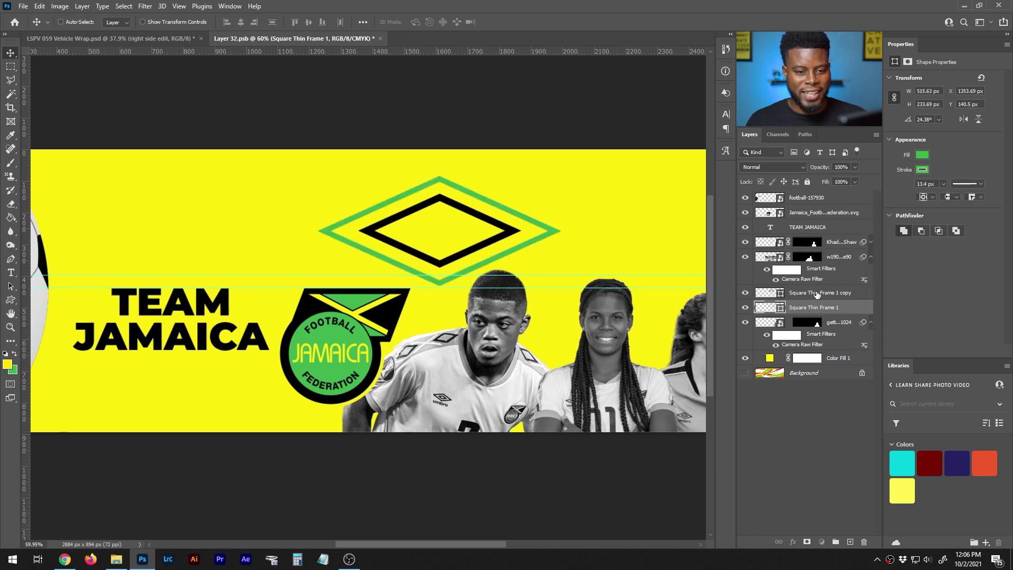
left_click(813, 292)
left_click(922, 170)
left_click(870, 225)
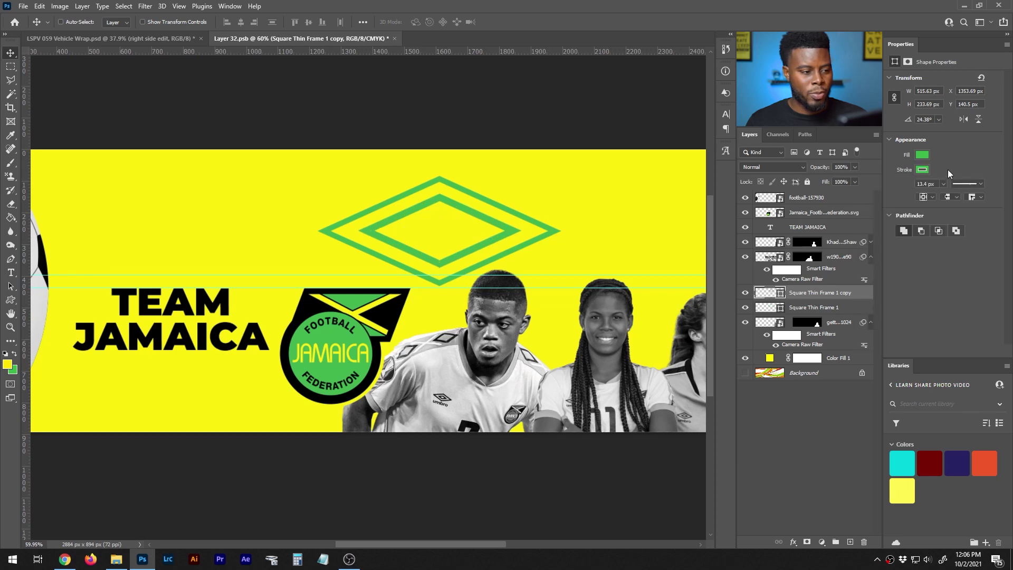
Set the inner diamond's stroke width to about 24.3 px.
scroll(685, 233, "down", 3)
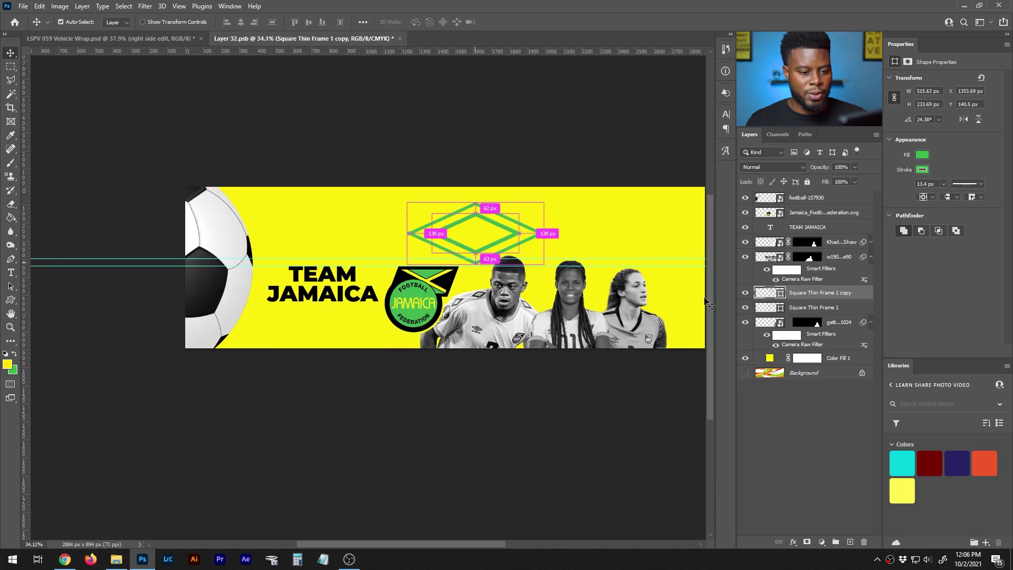
scroll(815, 308, "right", 3)
left_click(813, 309, "ctrl")
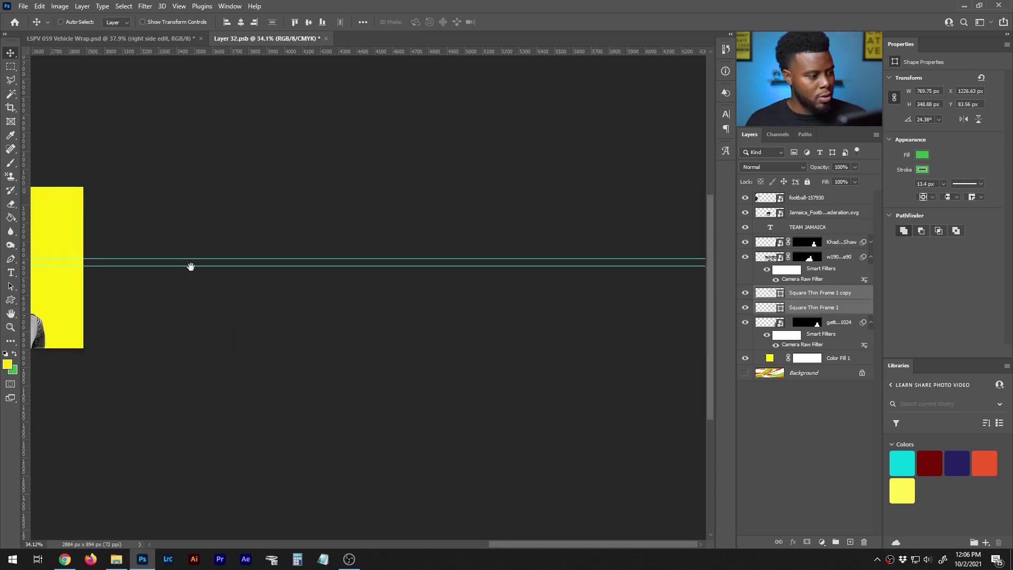
left_click_drag(150, 221, 455, 254)
left_click_drag(127, 195, 461, 223)
scroll(517, 290, "up", 9)
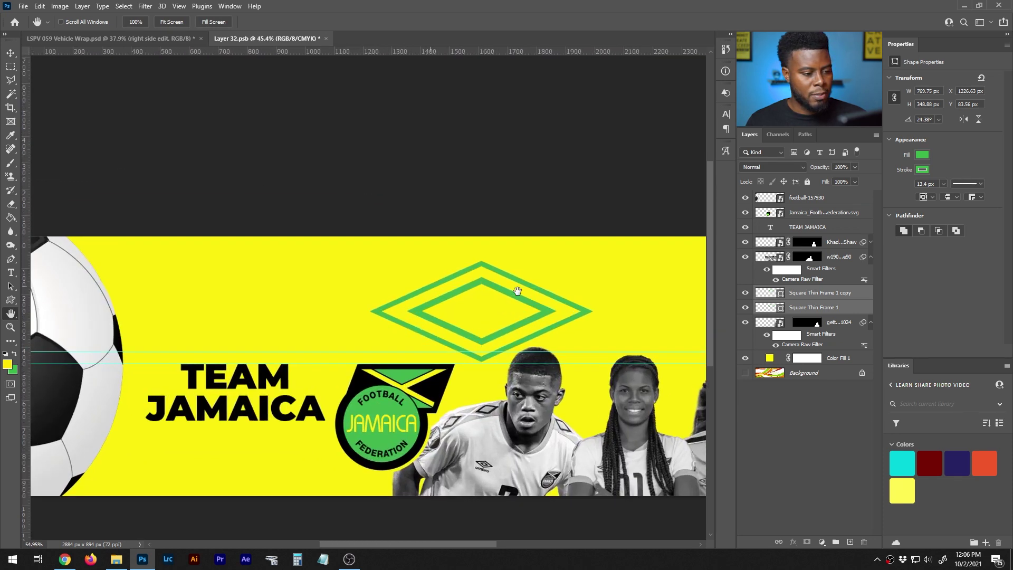
scroll(600, 271, "down", 2)
scroll(588, 266, "down", 1)
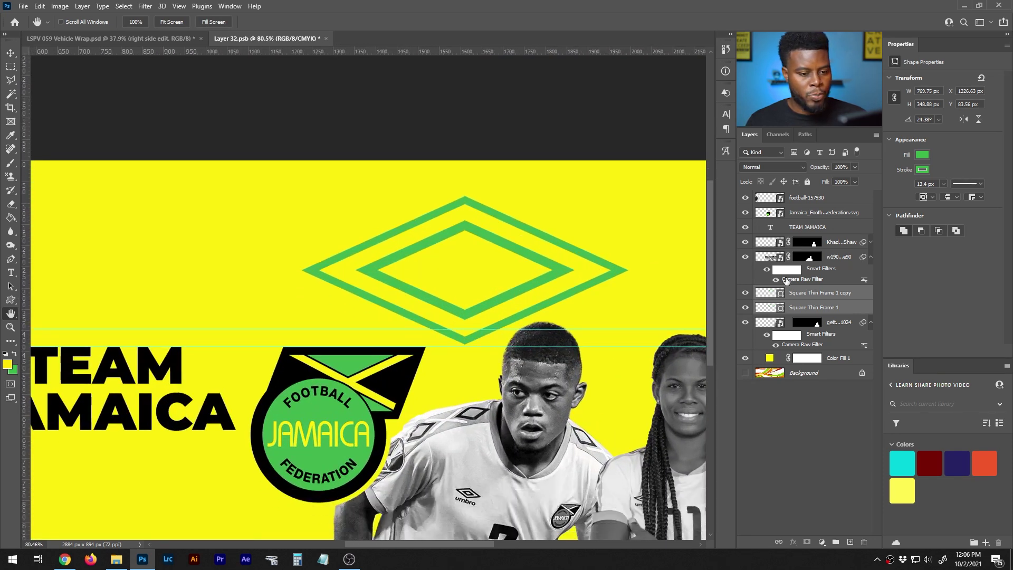
left_click(813, 293)
left_click(943, 184)
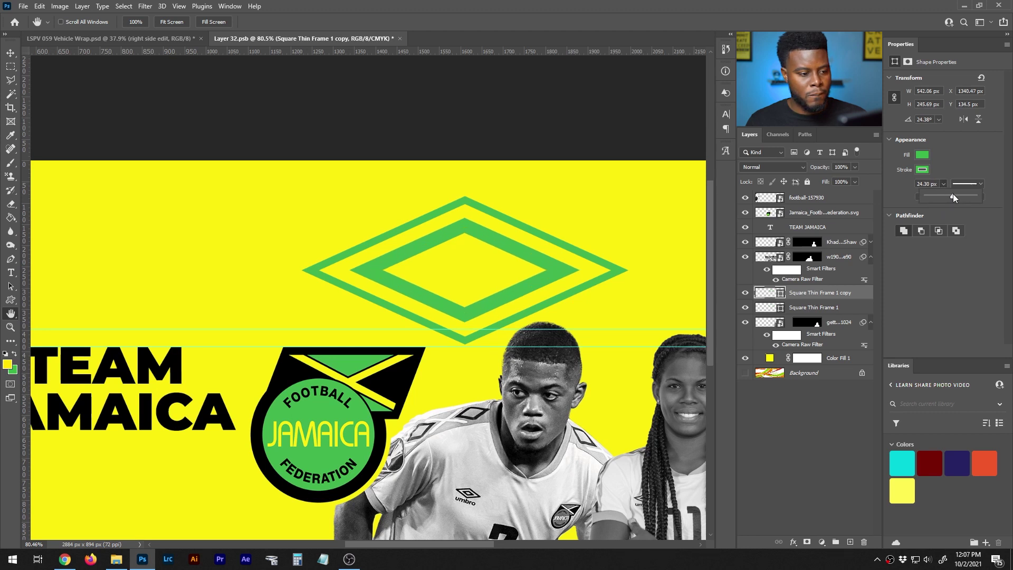
left_click(814, 333)
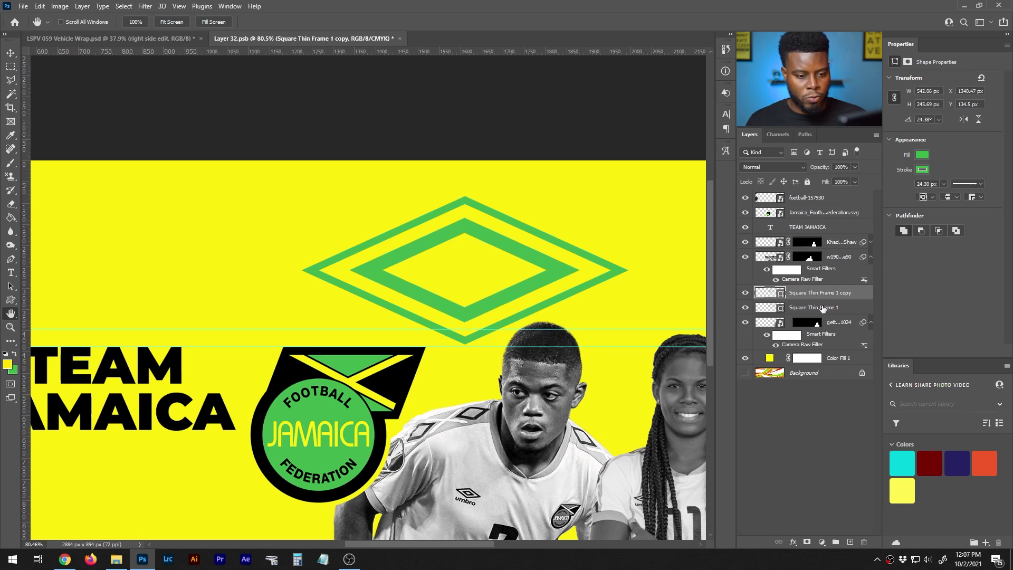
Group the two Square Thin Frame layers and name the group Fake Umbro.
left_click(854, 309, "shift")
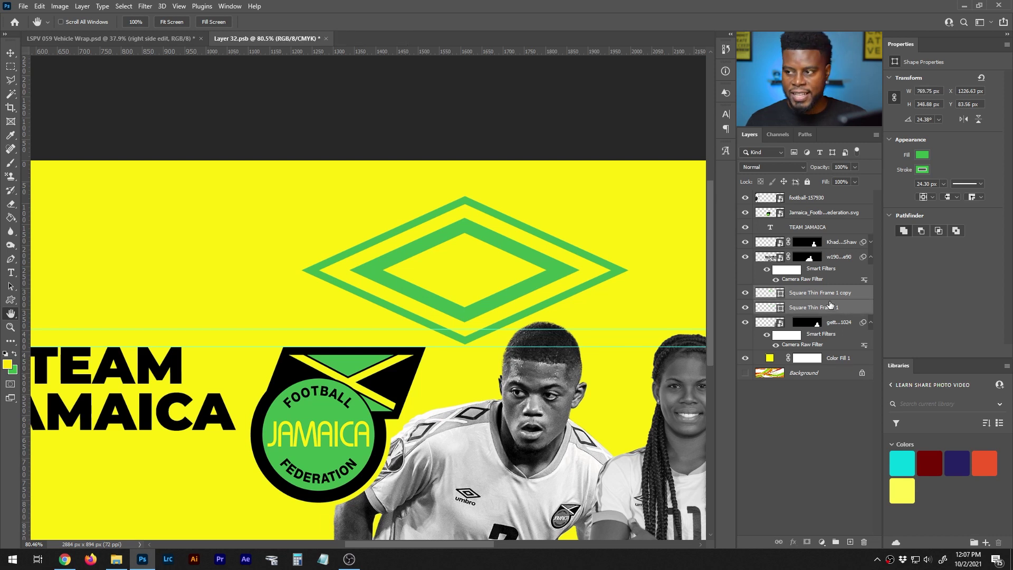
key("ctrl+g")
double_click(789, 294)
type("F")
key("Return")
Scale the Fake Umbro group up to about 401% so the diamonds span nearly the full width of the artwork.
scroll(633, 316, "down", 3)
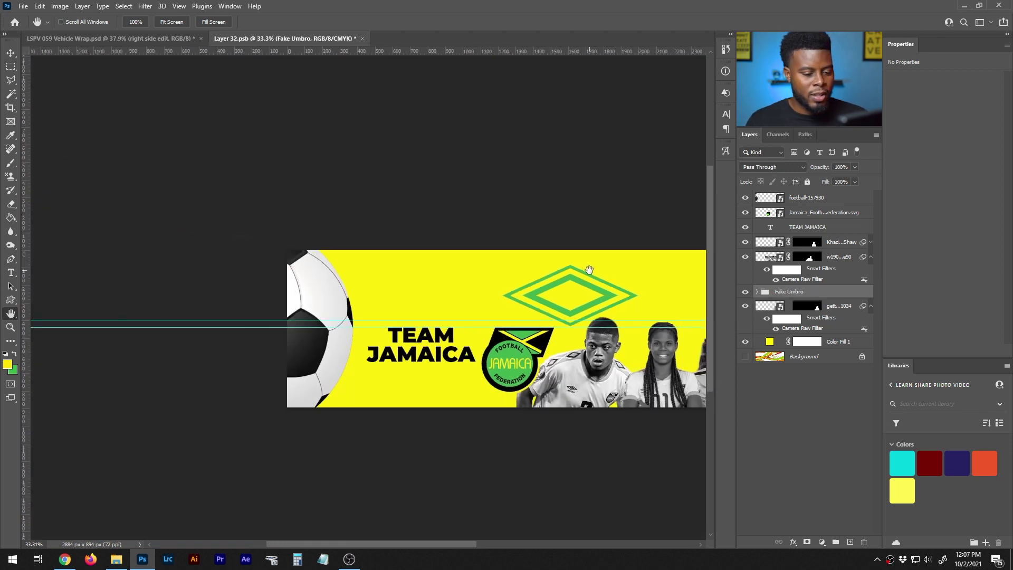
scroll(589, 270, "right", 12)
key("ctrl+t")
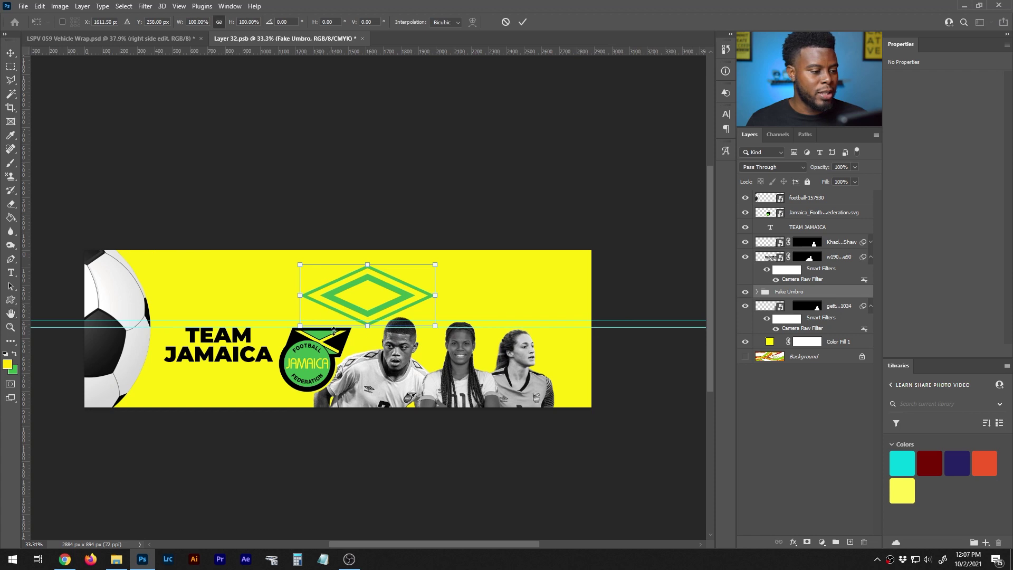
left_click_drag(300, 326, 125, 435)
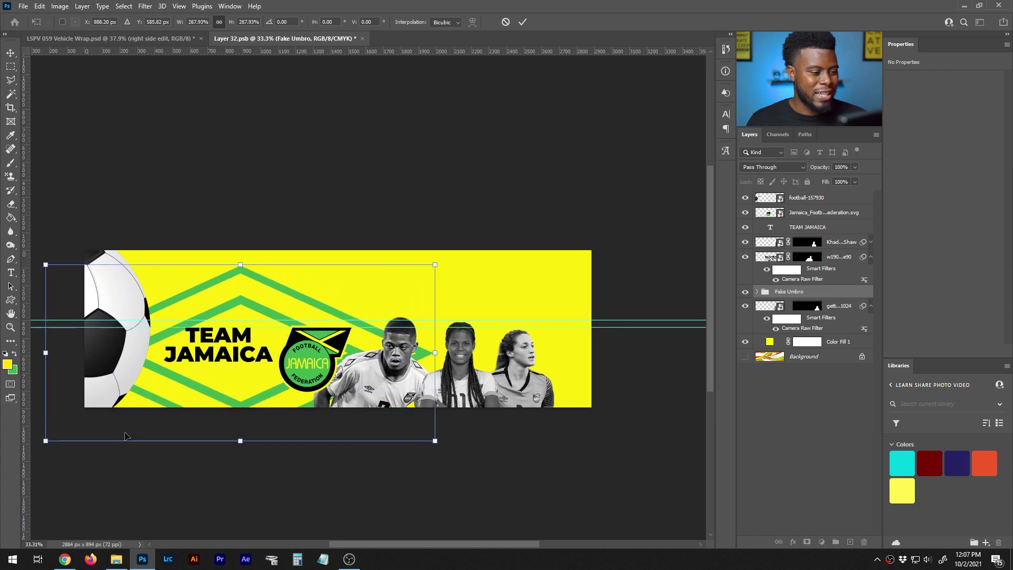
left_click_drag(435, 266, 588, 194)
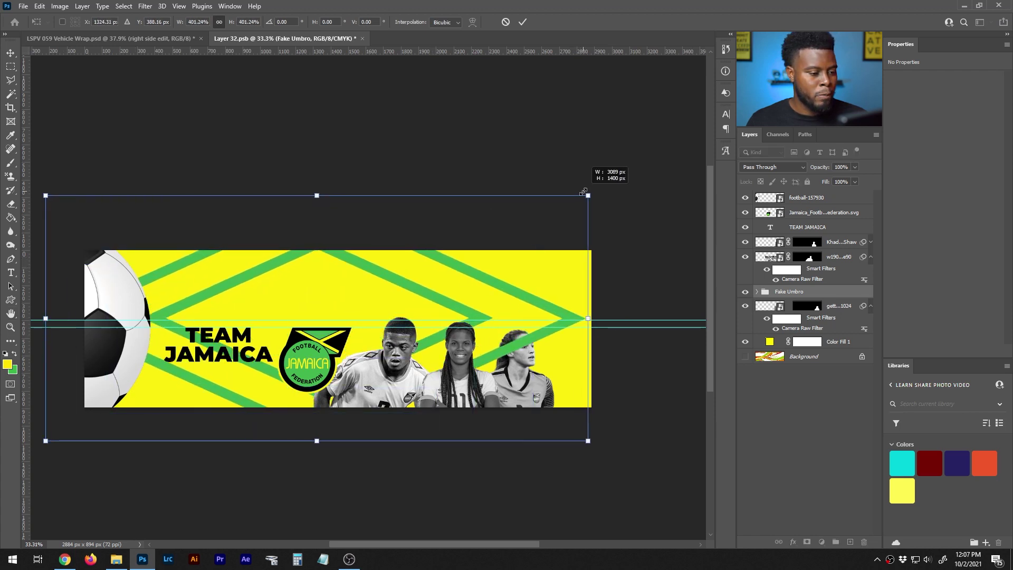
Move the enlarged diamonds down until the outer diamond's apex meets the artwork's upper edge, and commit the transform.
left_click_drag(416, 275, 429, 303)
scroll(302, 341, "up", 3)
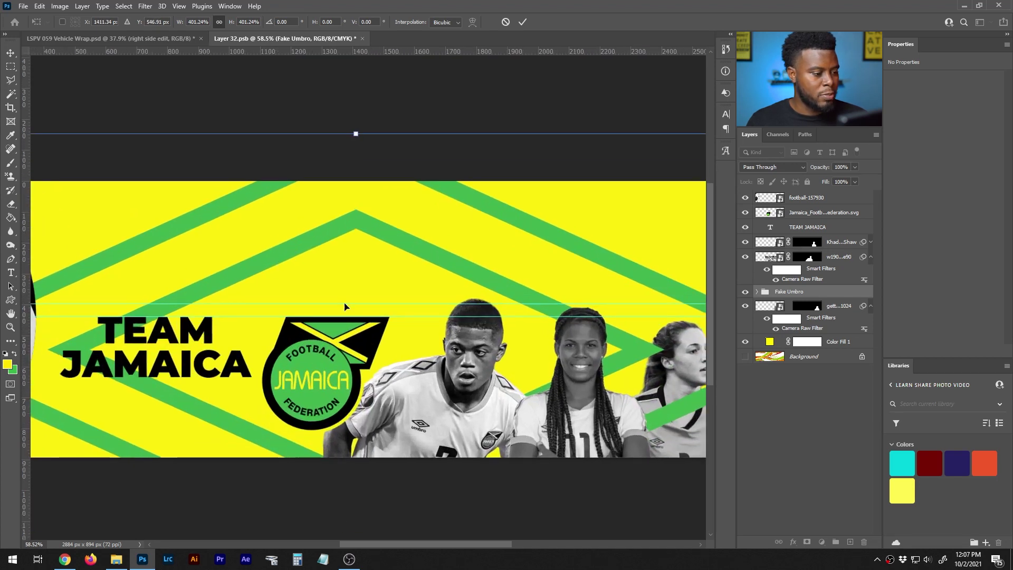
left_click_drag(369, 226, 406, 242)
scroll(375, 230, "down", 2)
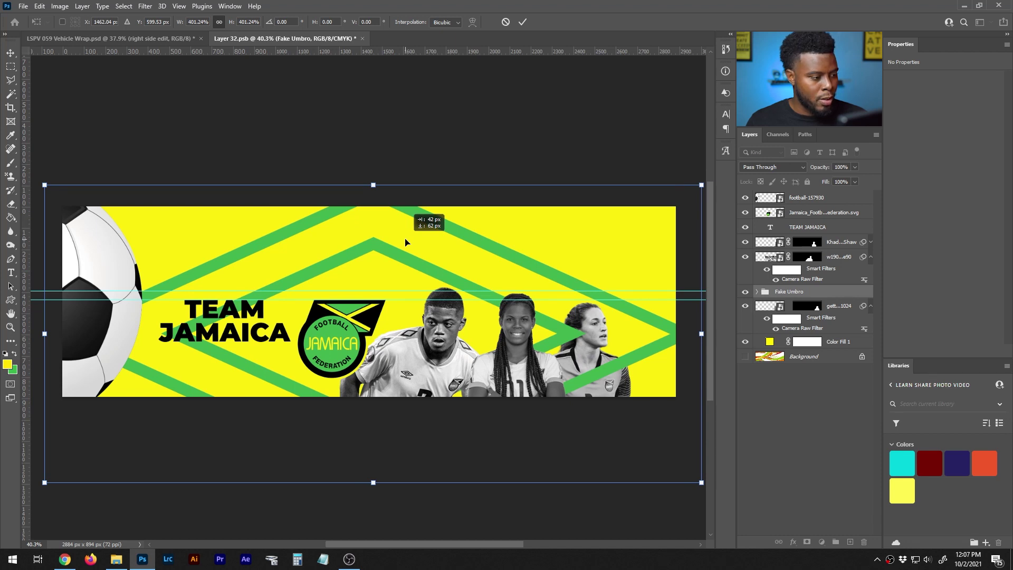
mouse_move(405, 242)
left_mouse_down()
mouse_move(398, 265)
mouse_move(397, 255)
left_mouse_up()
key("Return")
key("space")
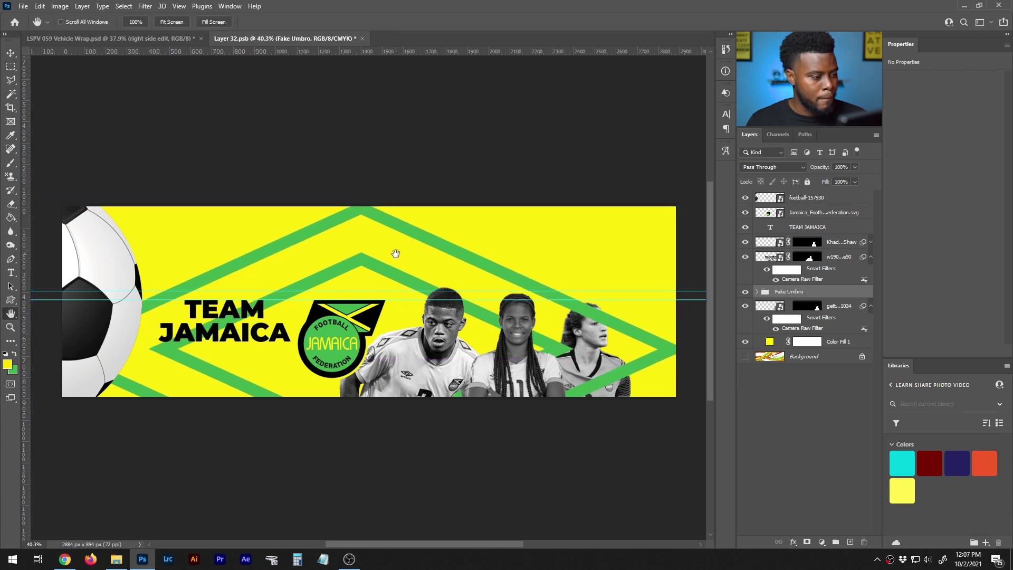
Move the Fake Umbro group beneath all player layers, directly above Color Fill 1.
scroll(395, 255, "up", 2)
scroll(393, 254, "down", 2)
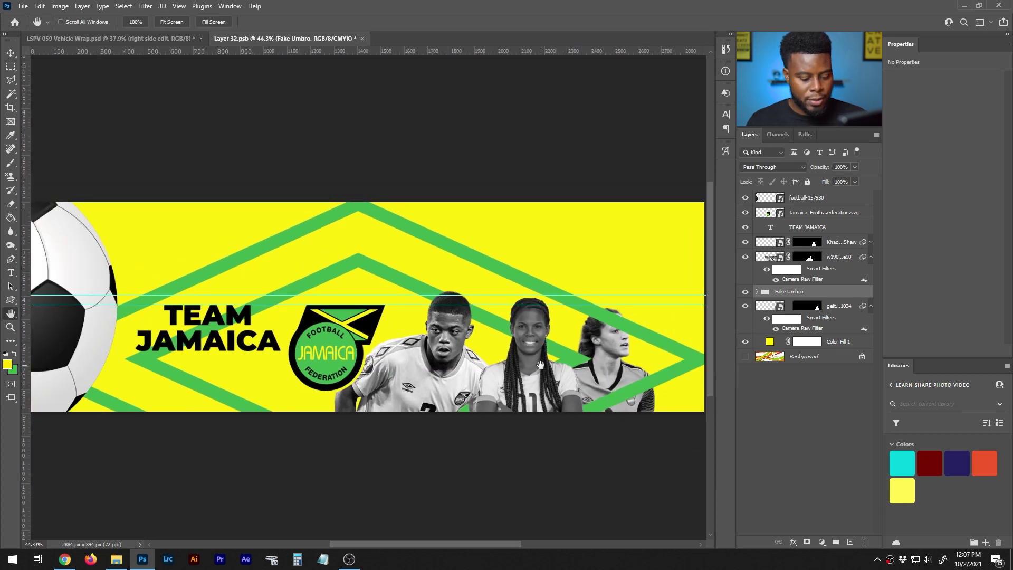
left_click_drag(566, 338, 468, 298)
scroll(468, 298, "up", 2)
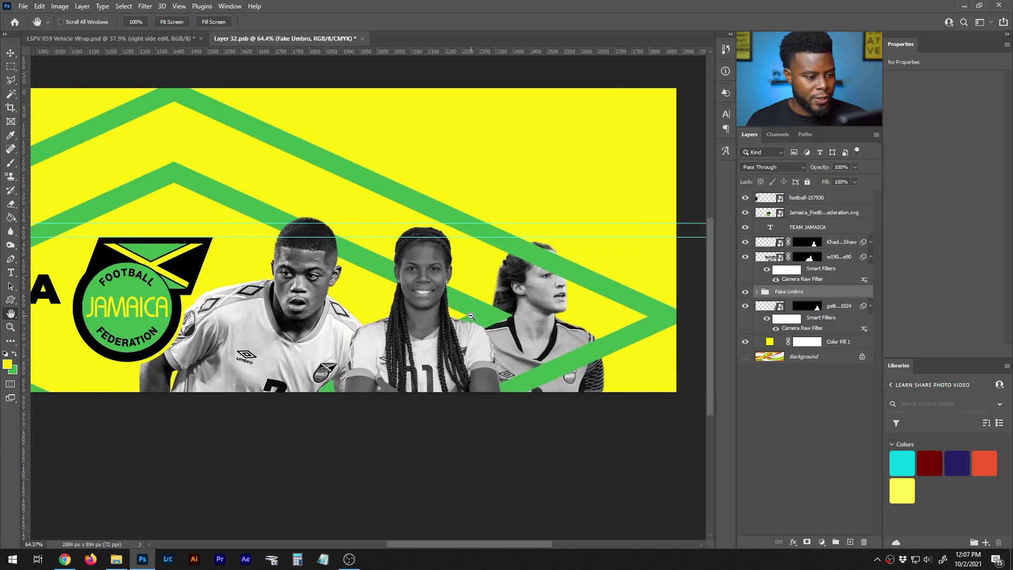
left_click_drag(788, 291, 787, 333)
scroll(278, 254, "down", 2)
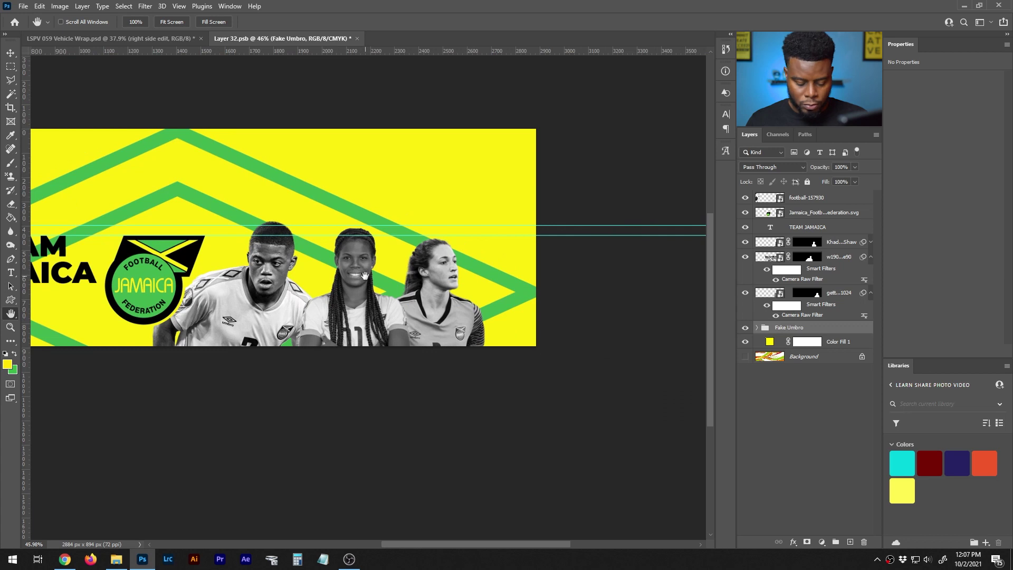
Try to fill the band between the two diamonds with the Paint Bucket.
key("g")
left_click(237, 189)
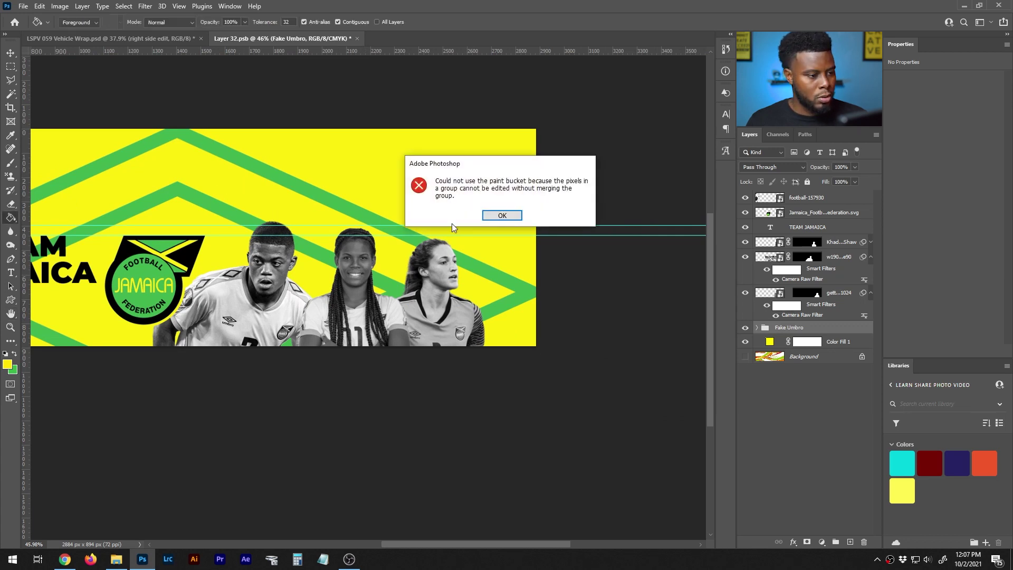
left_click(502, 216)
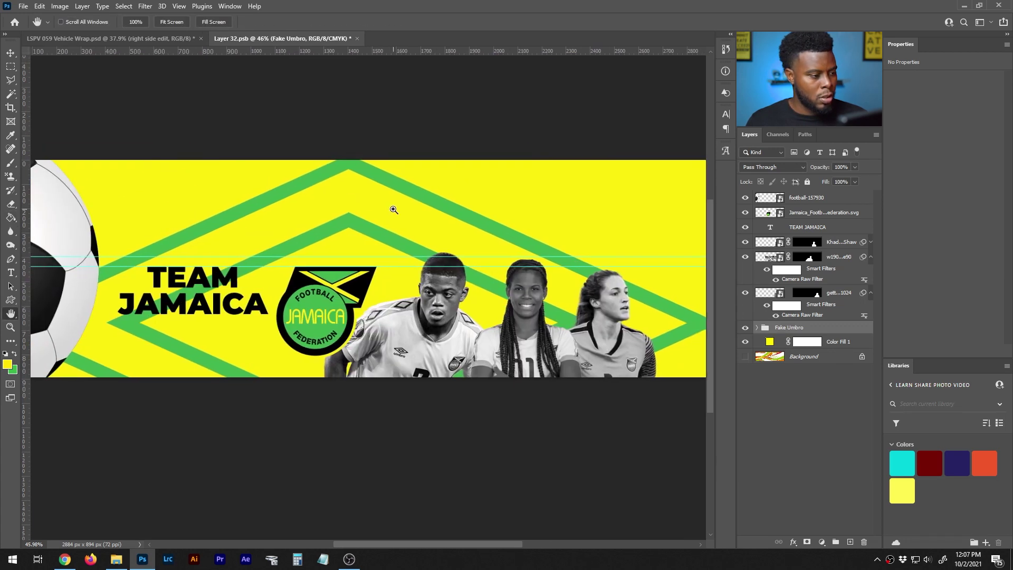
Save the side artwork and examine the updated wrap on the bus in LSPV 059 Vehicle Wrap.psd.
key("ctrl+s")
left_click(178, 41)
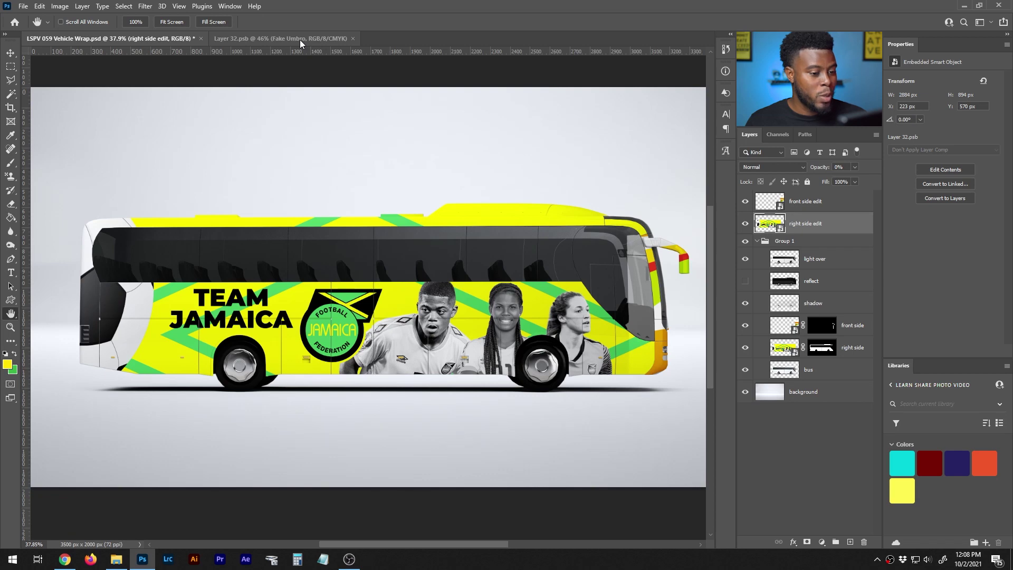
scroll(397, 311, "up", 3)
scroll(397, 312, "down", 2)
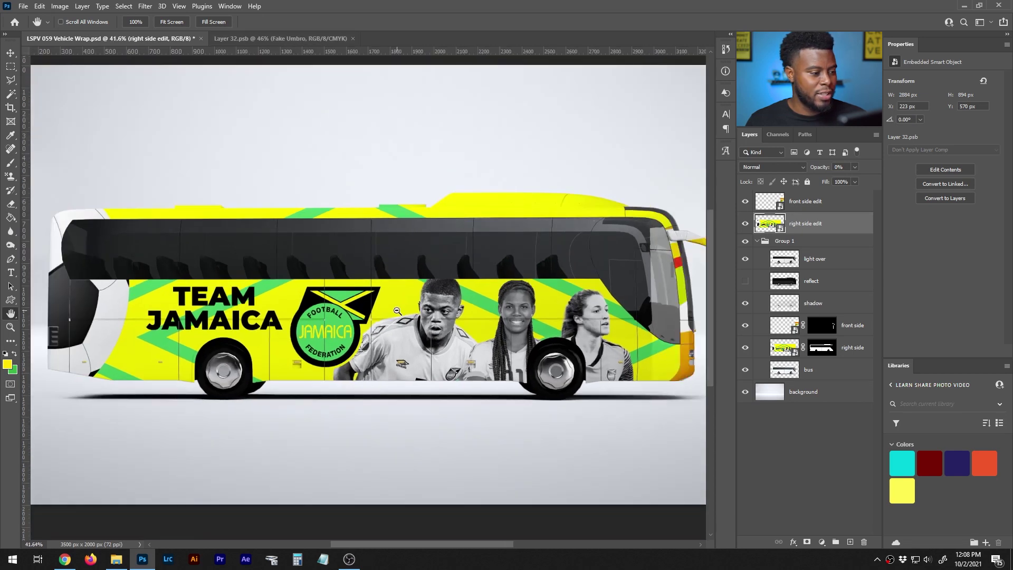
scroll(182, 328, "up", 2)
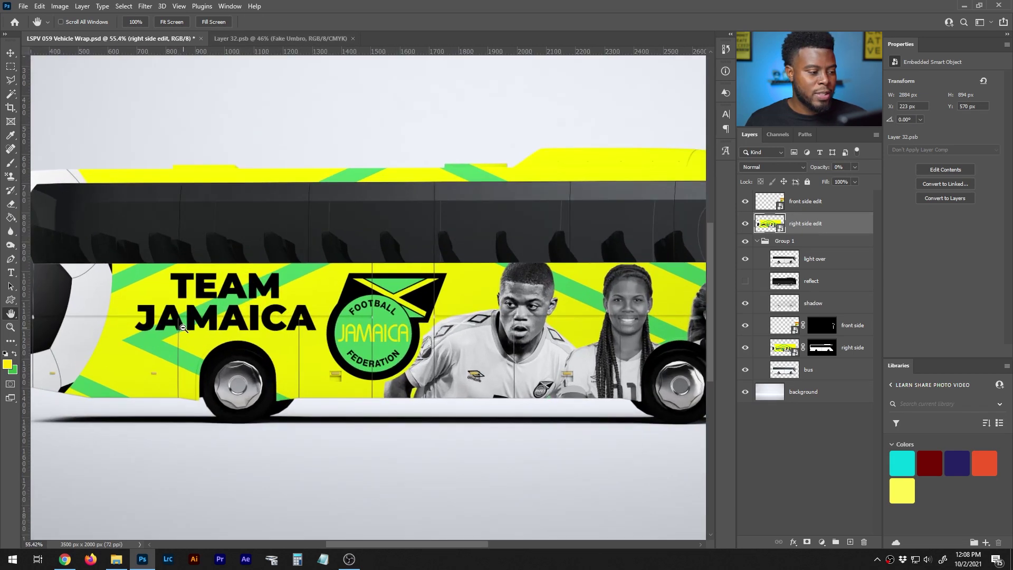
scroll(183, 328, "up", 3)
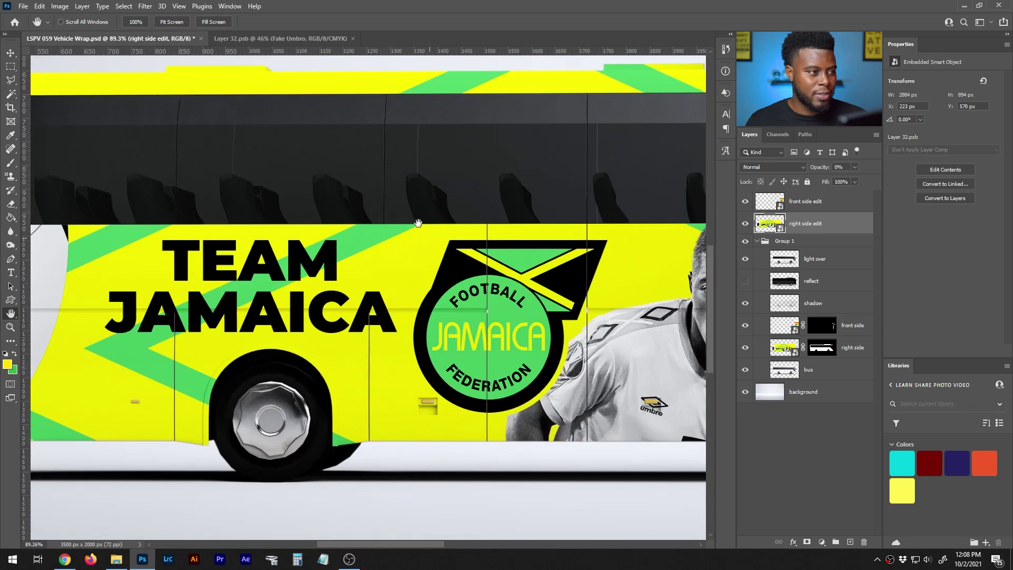
Return to the Layer 32.psb artwork and add a new text "JA" just below the TEAM JAMAICA title.
left_click(312, 37)
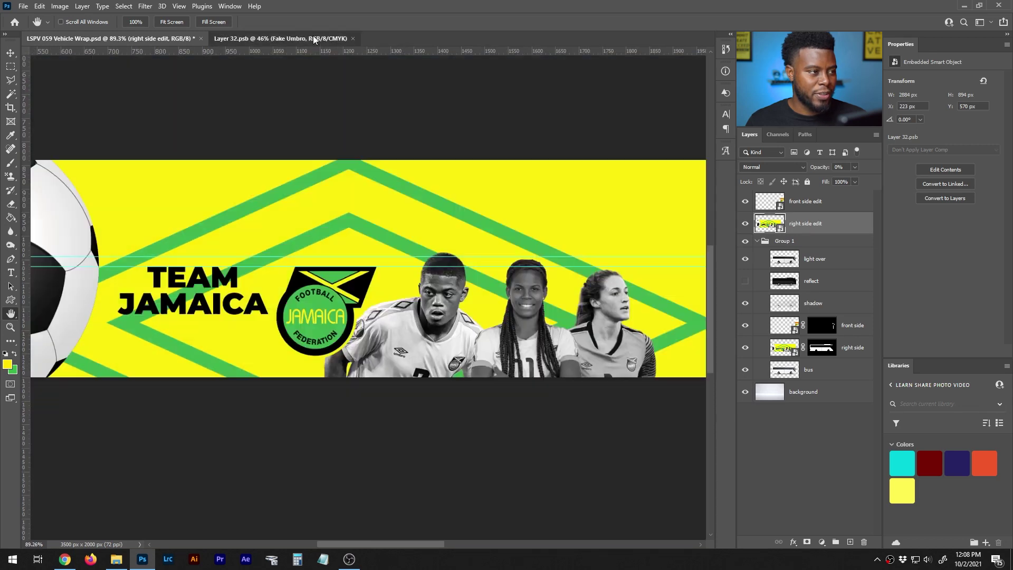
scroll(229, 356, "up", 2)
scroll(236, 356, "up", 1)
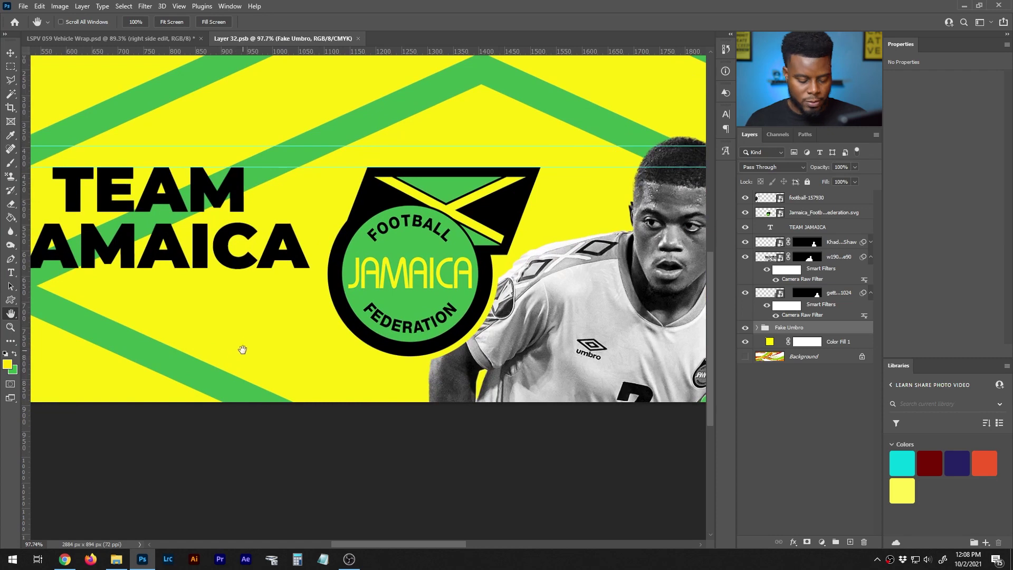
left_click_drag(201, 261, 376, 252)
scroll(373, 259, "up", 1)
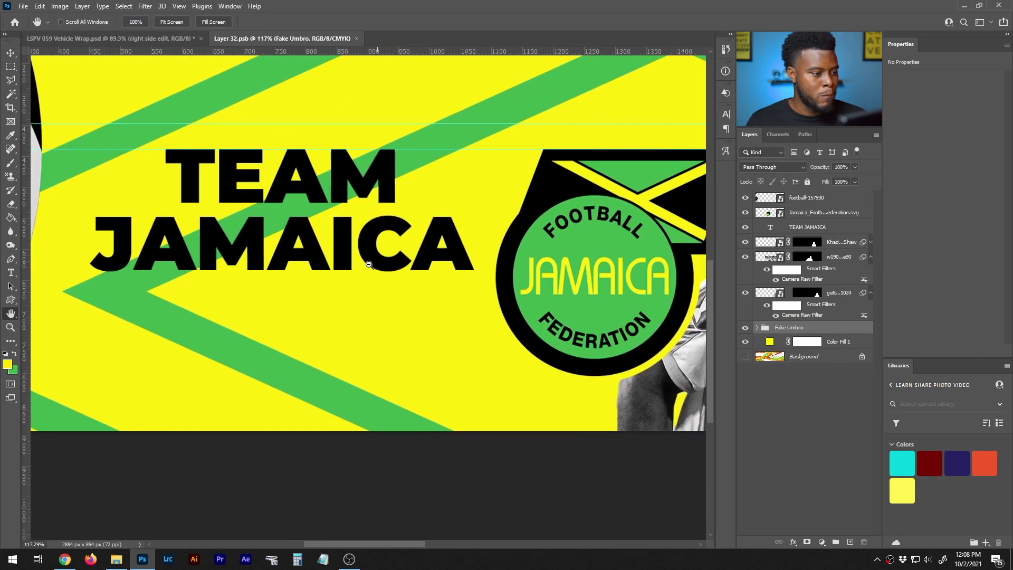
key("t")
left_click(263, 308)
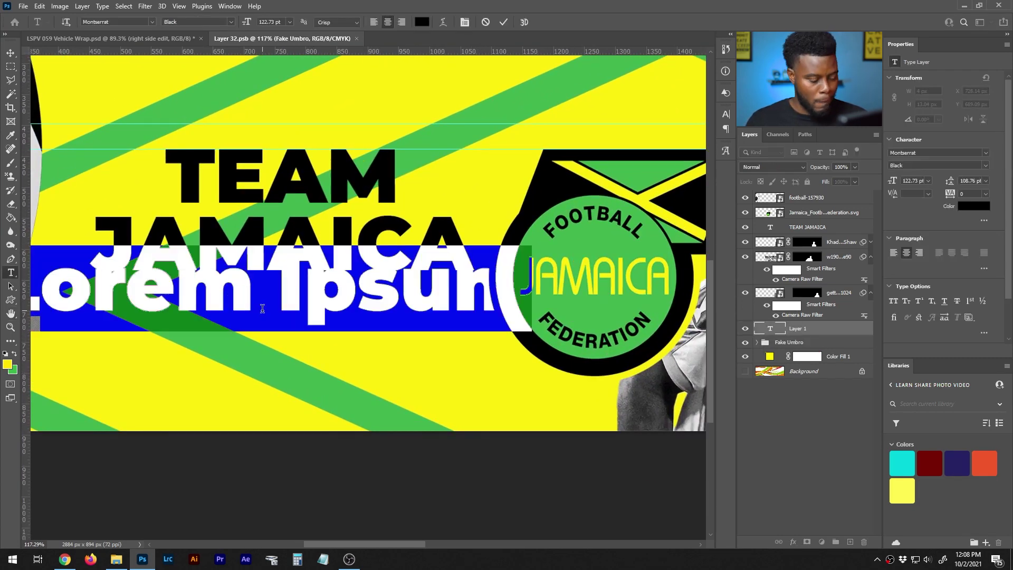
type("JA")
Set the JA text to 36 pt and move it slightly lower beneath the title.
key("ctrl+a")
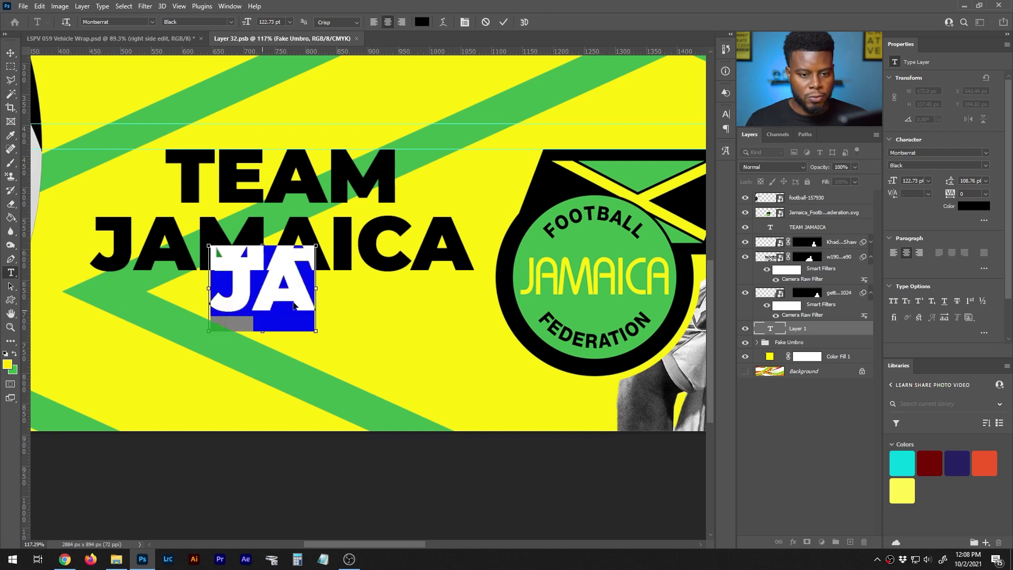
left_click(928, 180)
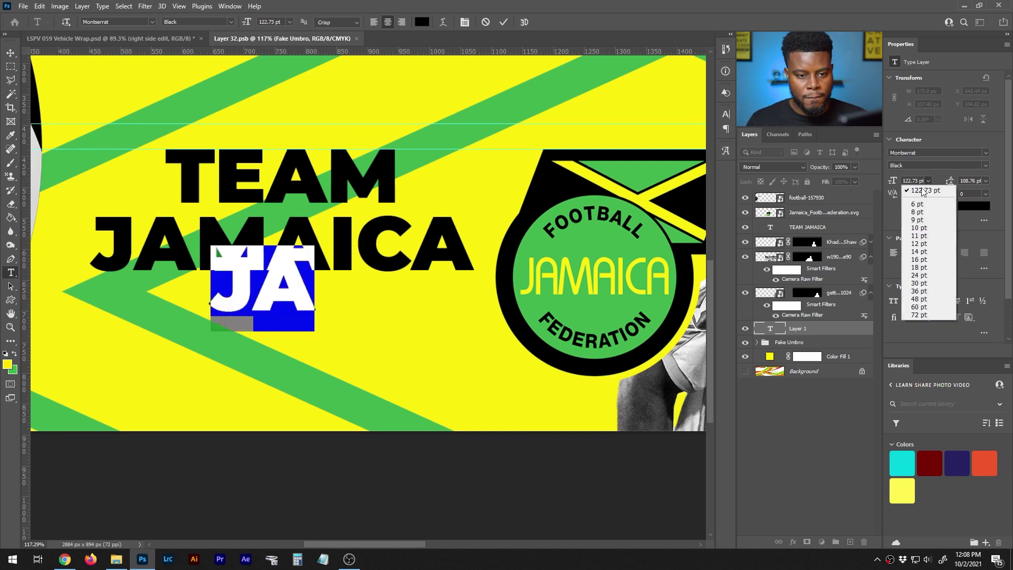
left_click(921, 275)
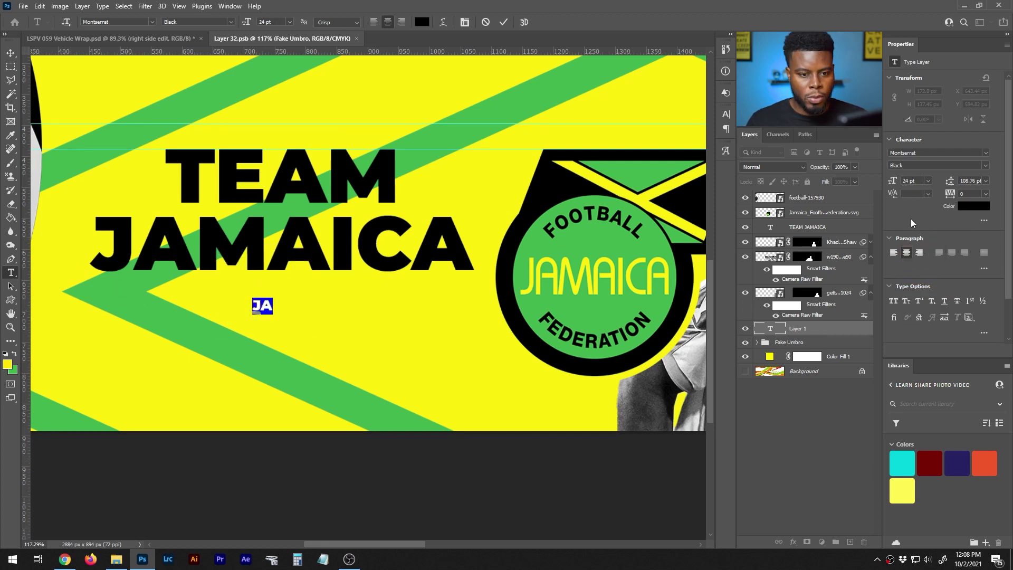
left_click(929, 181)
left_click(921, 294)
left_click(286, 323)
key("v")
left_click_drag(273, 310, 277, 329)
Change the small text below the title to read JFF_FOOTBALL.
key("t")
left_click(283, 324)
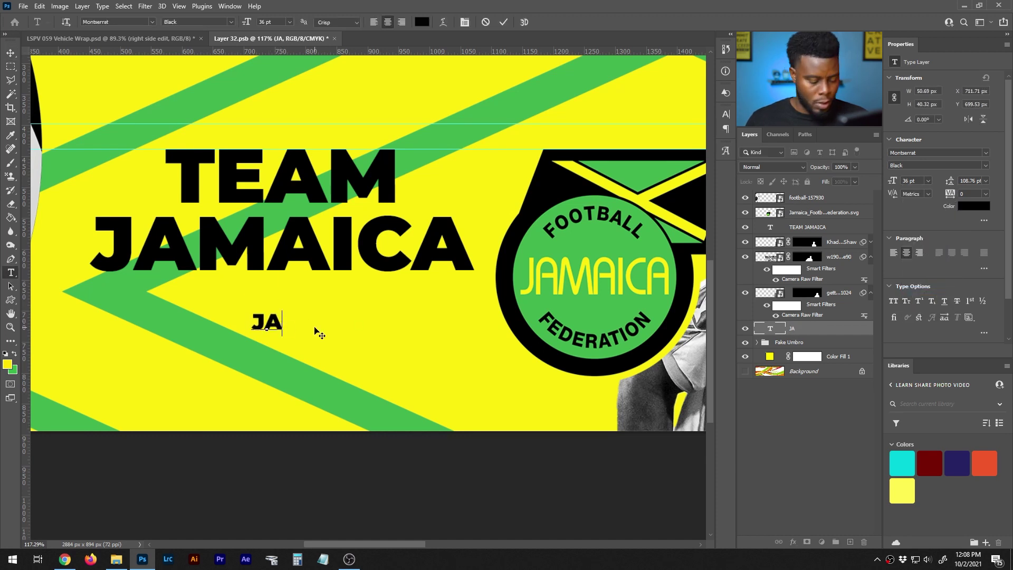
key("BackSpace")
type("F")
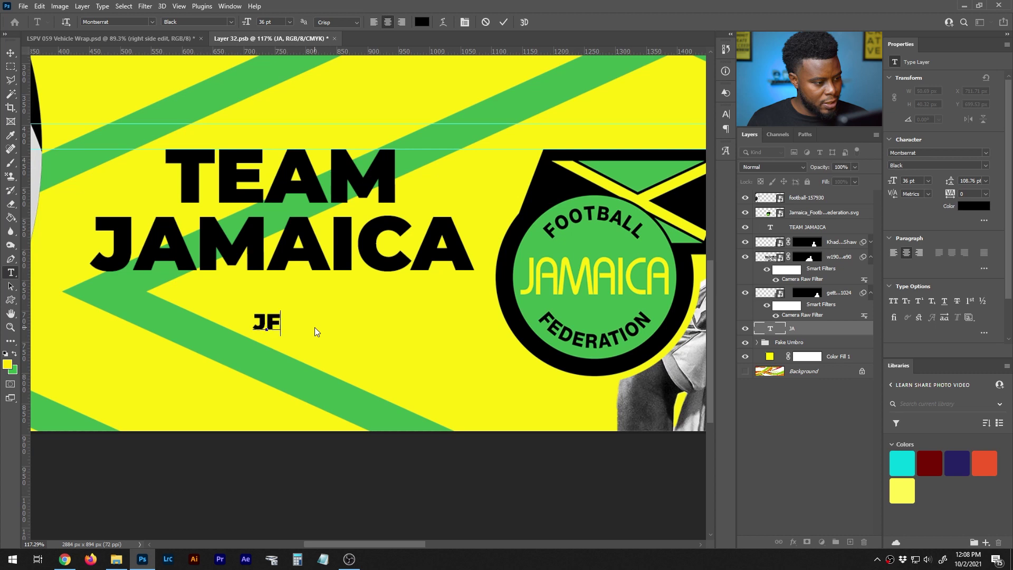
type("F FOOTBALL")
key("ctrl+Return")
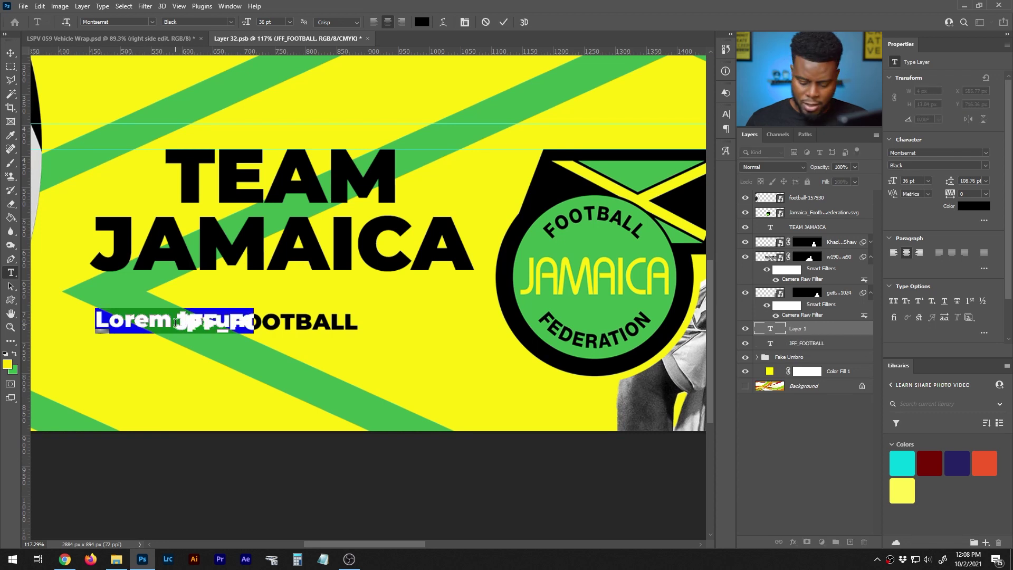
key("Escape")
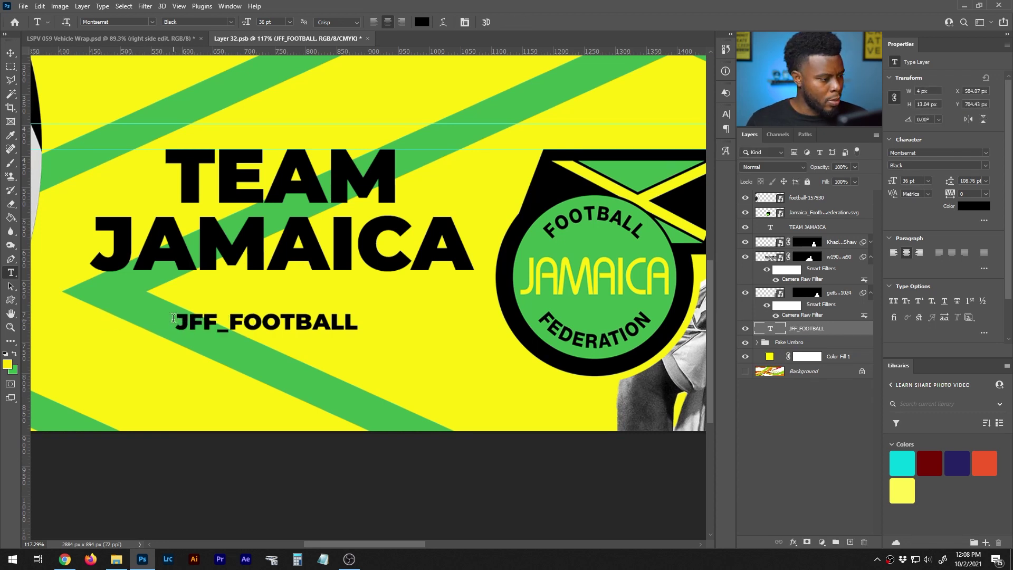
left_click(177, 317)
left_click(175, 323)
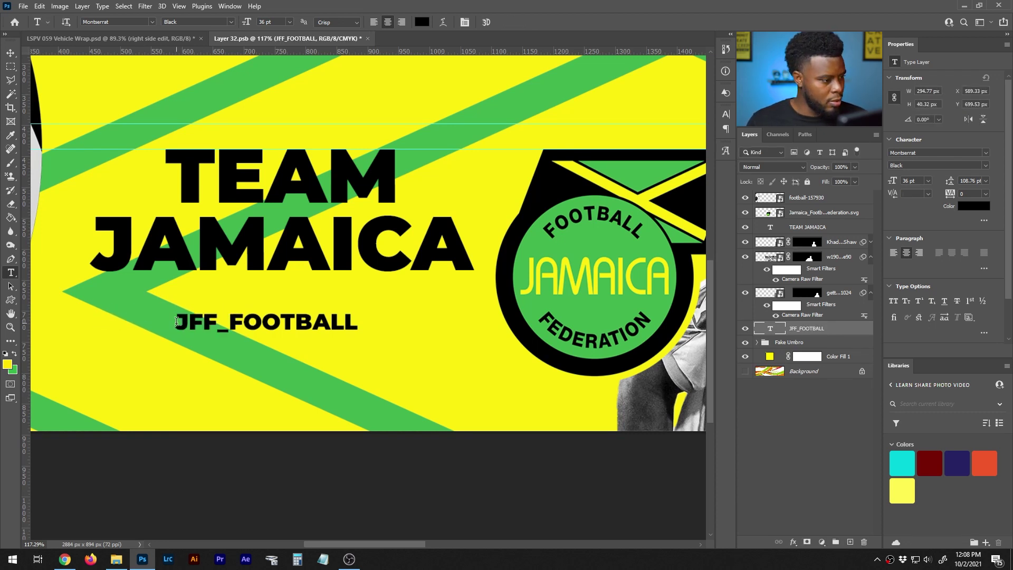
type("@")
key("ctrl+Return")
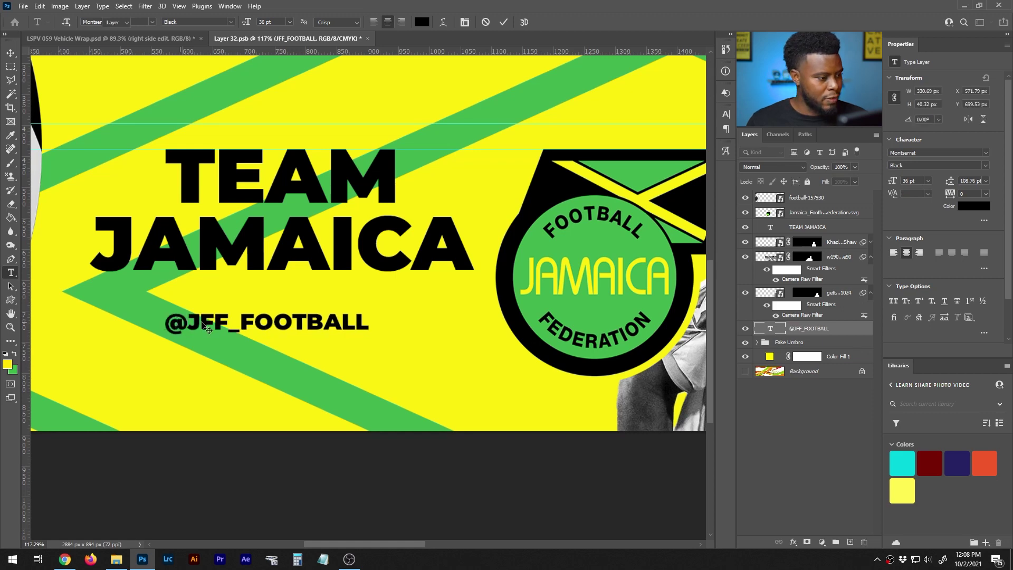
key("v")
left_click_drag(223, 328, 274, 346)
scroll(254, 316, "down", 3)
double_click(273, 340)
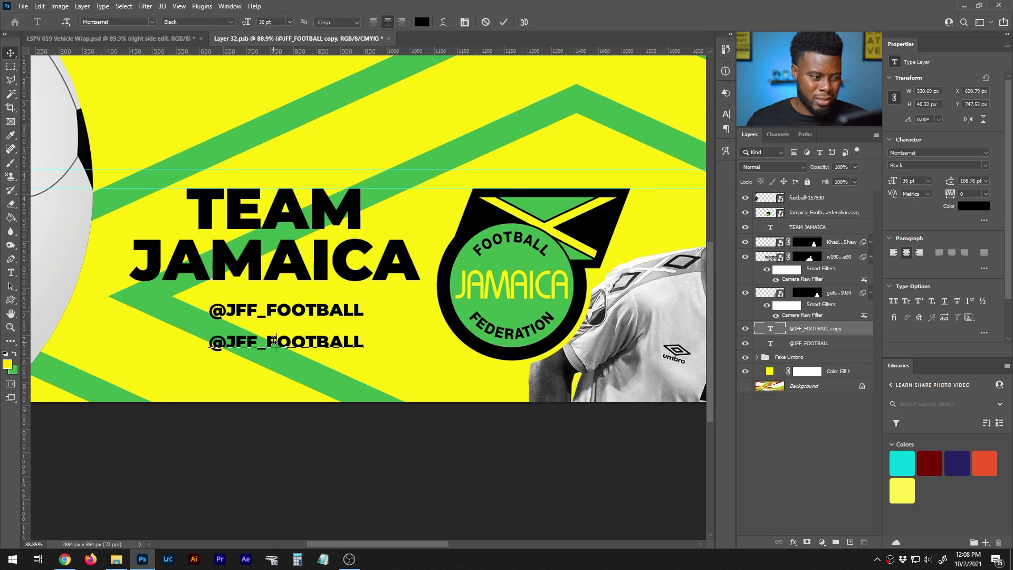
type("#Reggae")
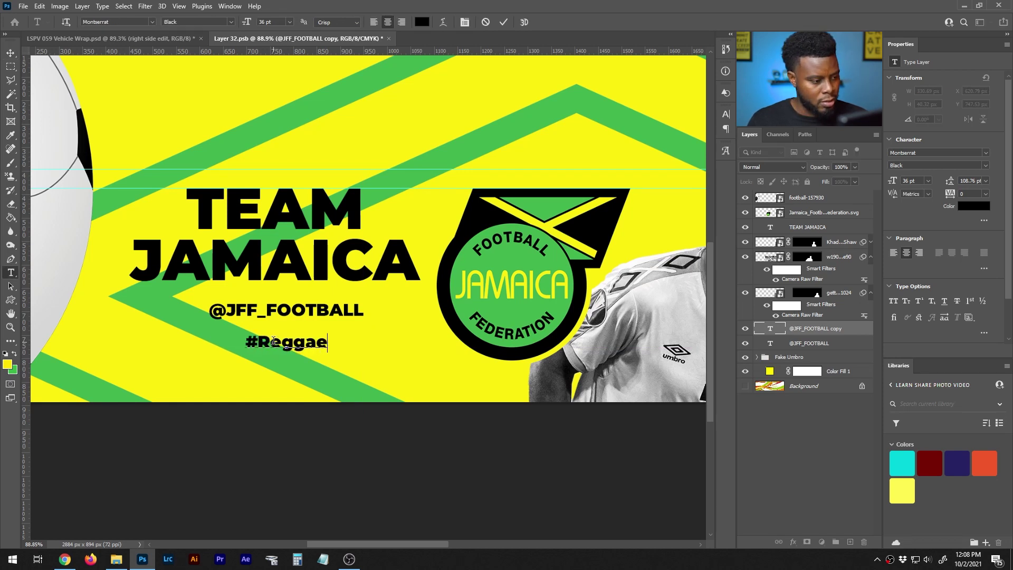
type("B")
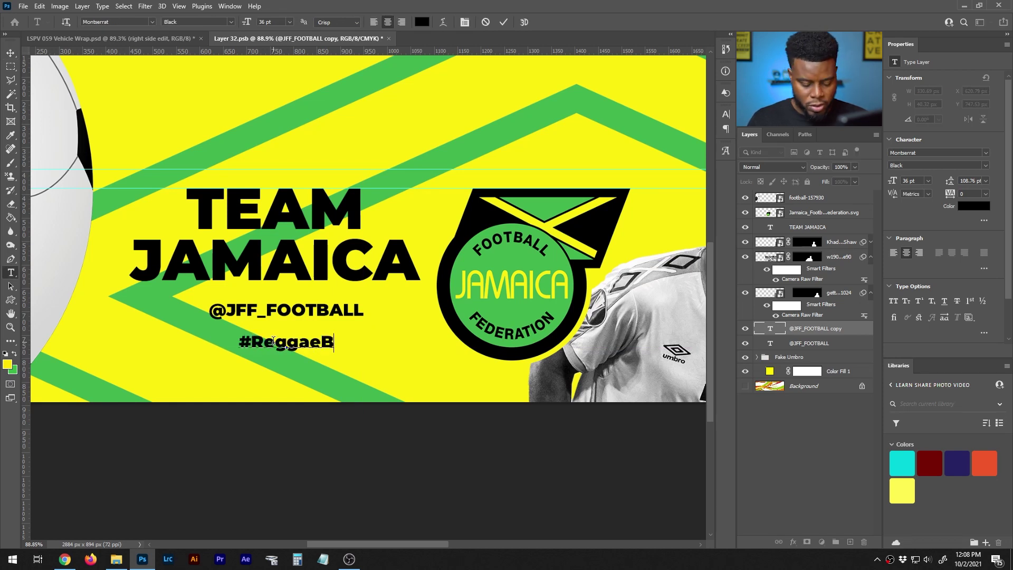
type("oyz ")
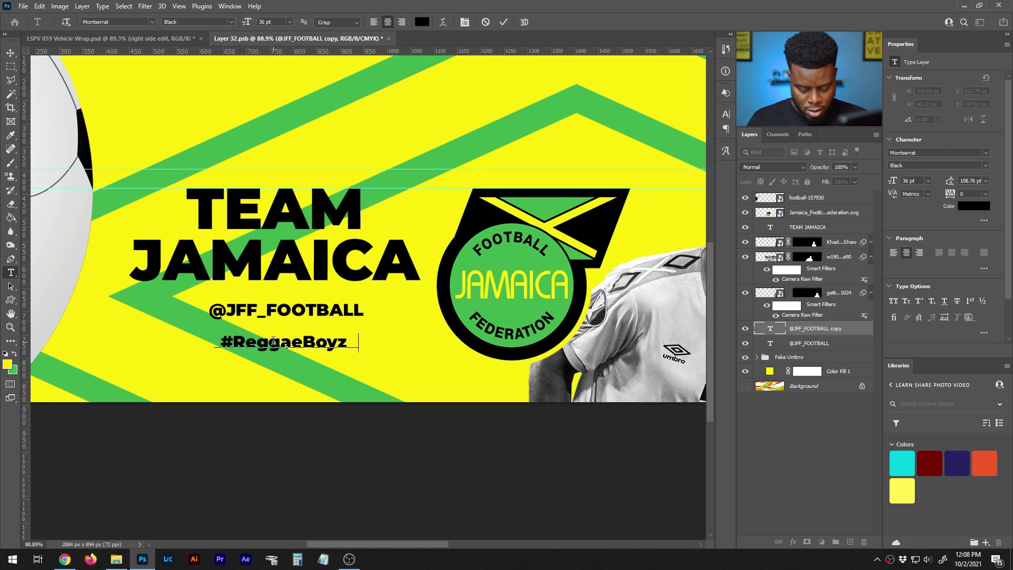
type("#ReggaeGirlz")
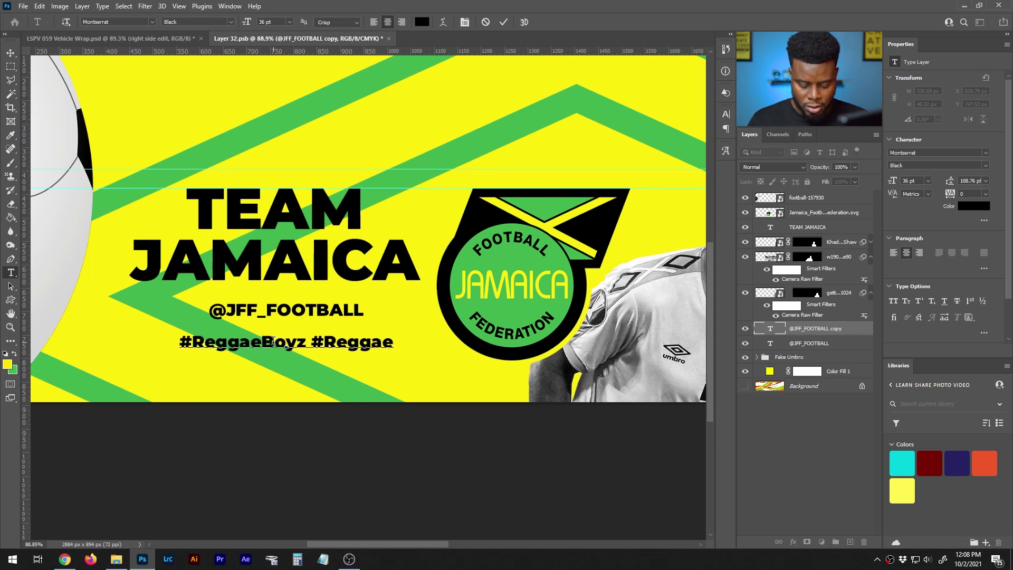
key("ctrl+Return")
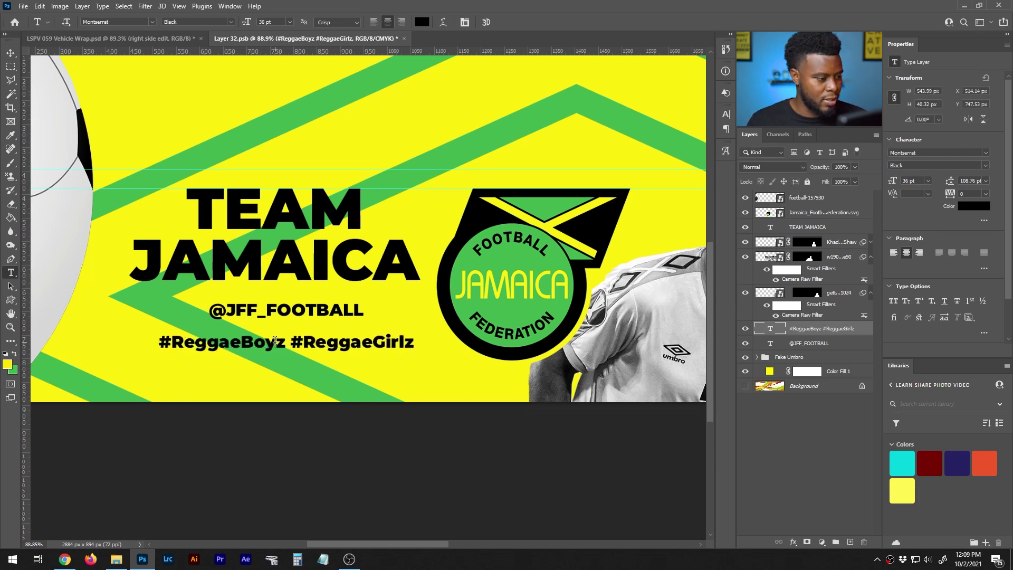
Set the hashtag line to All Caps and move it up between the TEAM JAMAICA title and the handle.
key("v")
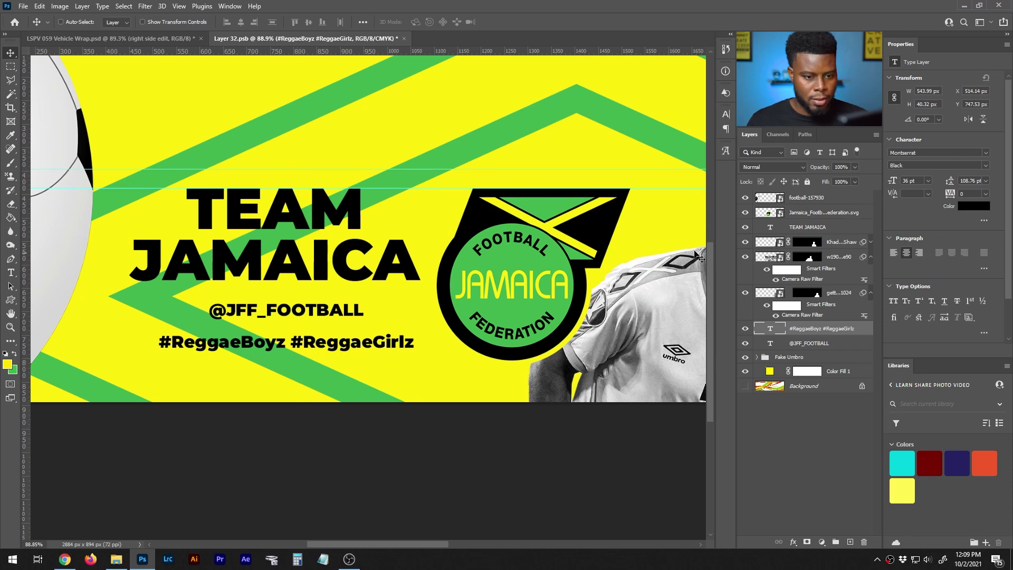
left_click(894, 305)
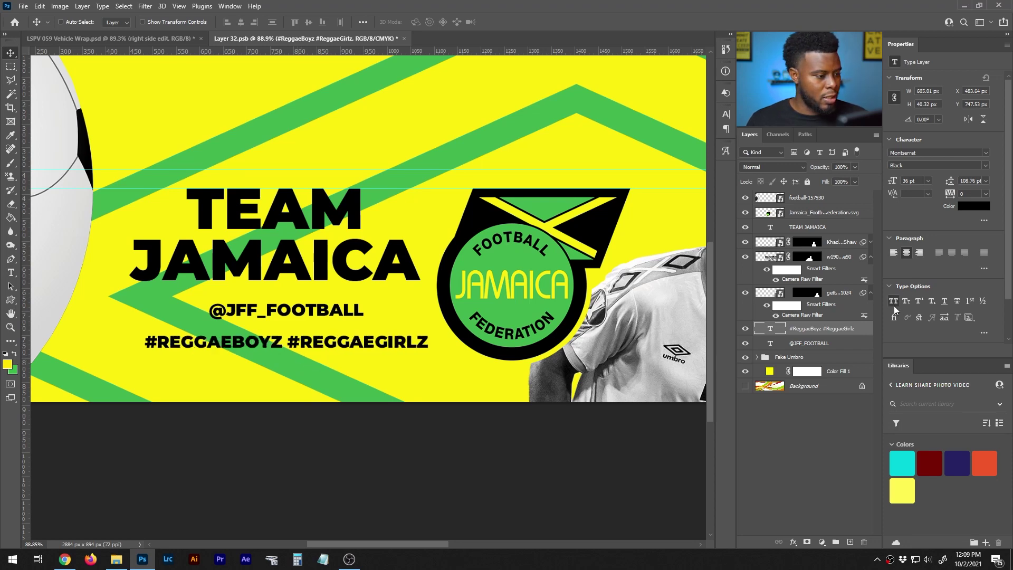
scroll(362, 286, "down", 4)
scroll(364, 288, "down", 2)
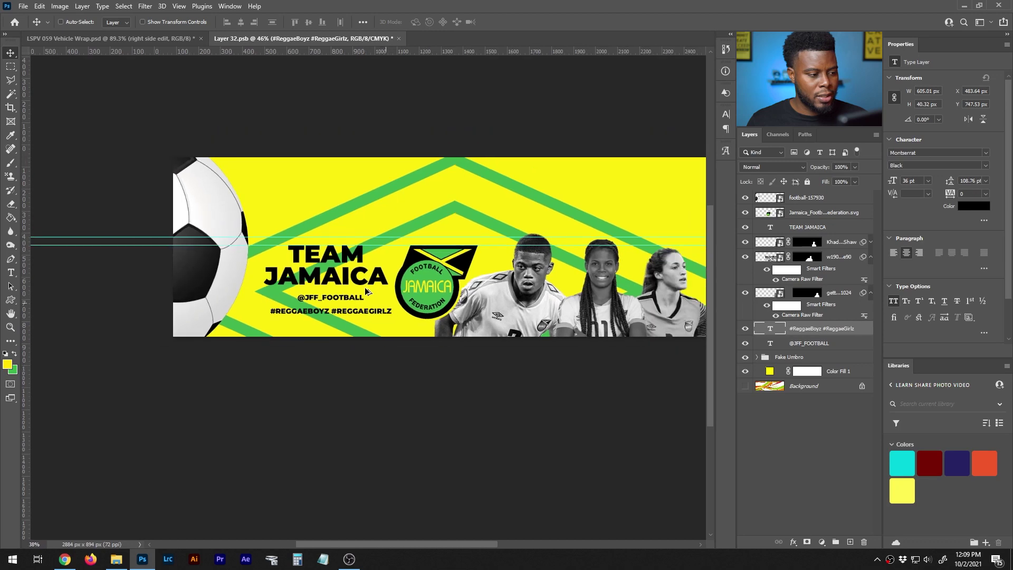
scroll(365, 289, "up", 5)
scroll(368, 291, "down", 2)
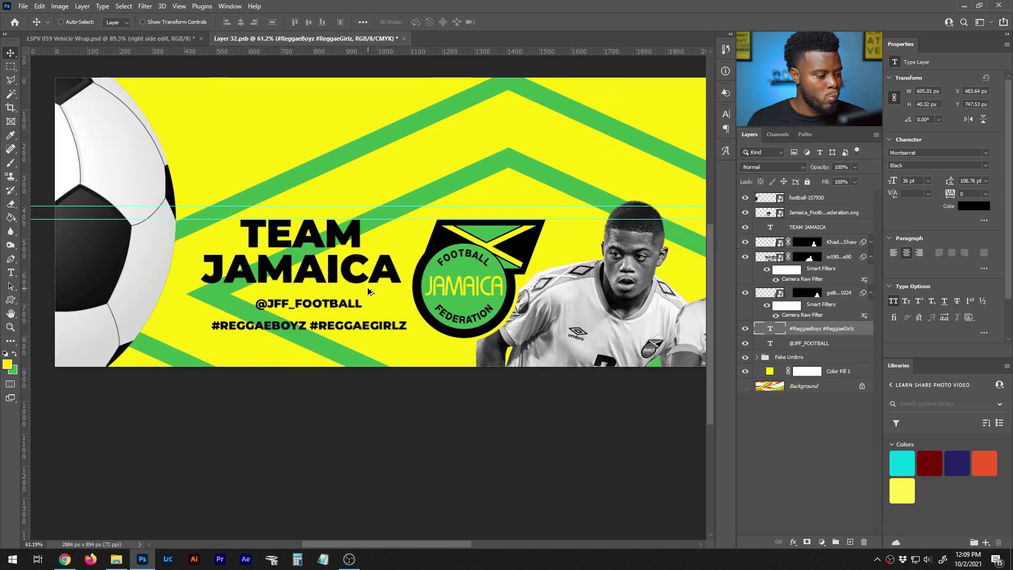
scroll(369, 290, "up", 4)
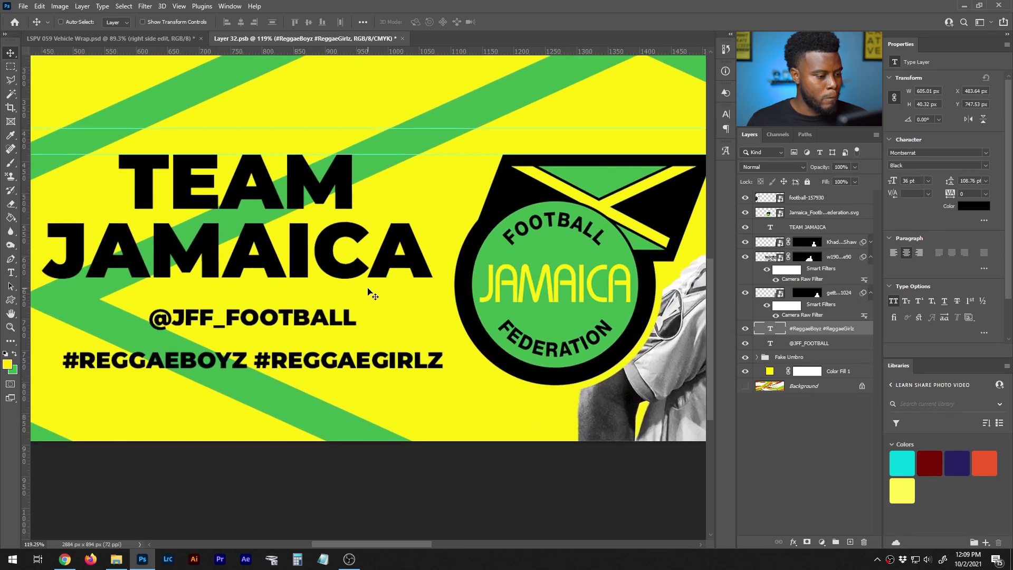
scroll(373, 296, "left", 3)
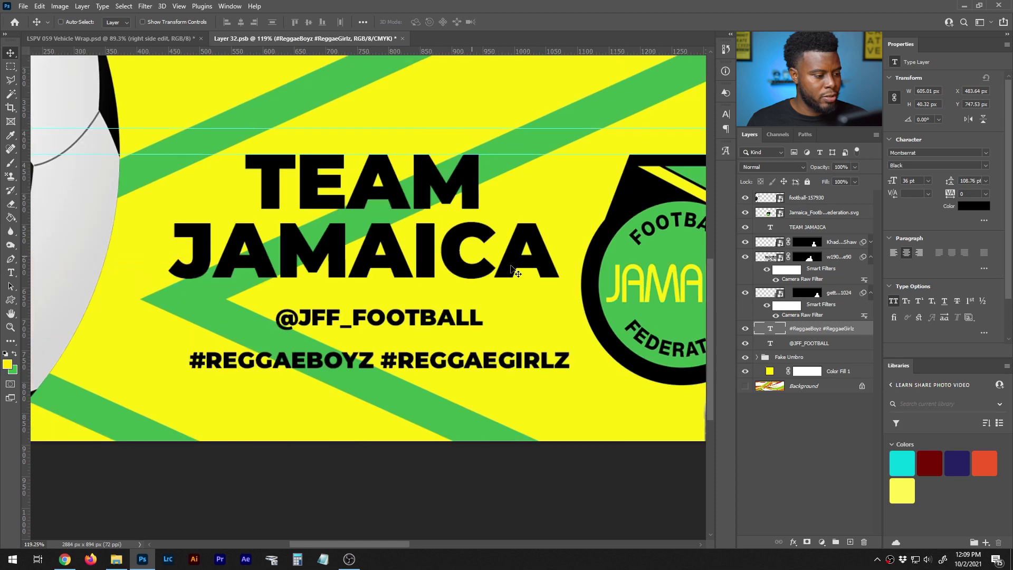
left_click_drag(447, 362, 432, 287)
key("shift+Down")
key("shift+Down")
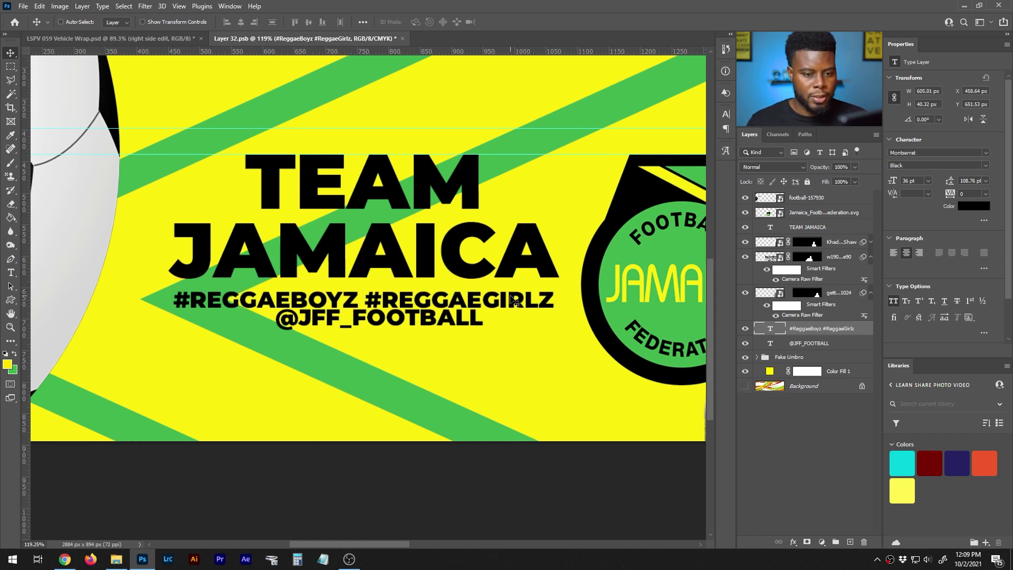
left_click(928, 181)
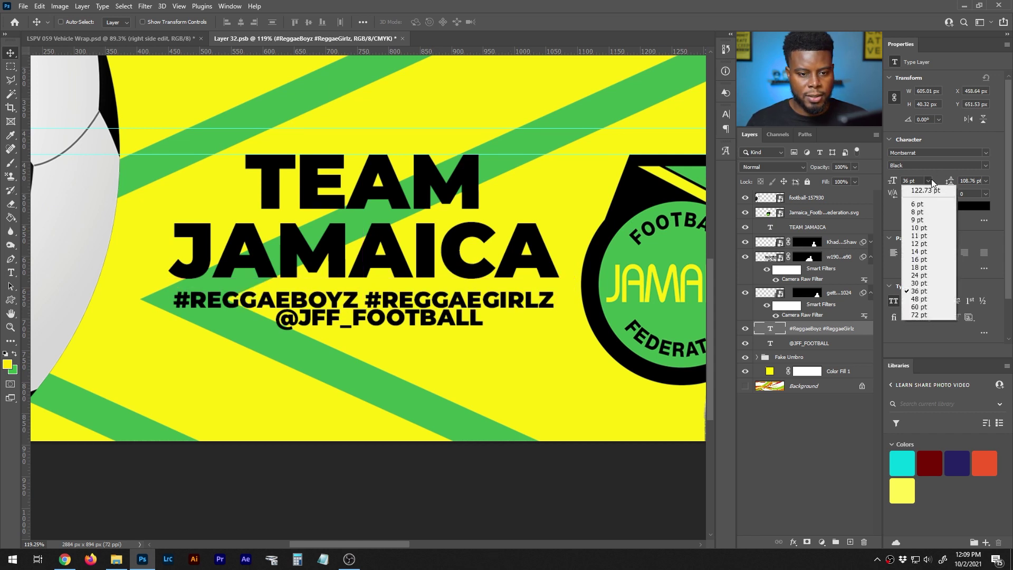
left_click(929, 281)
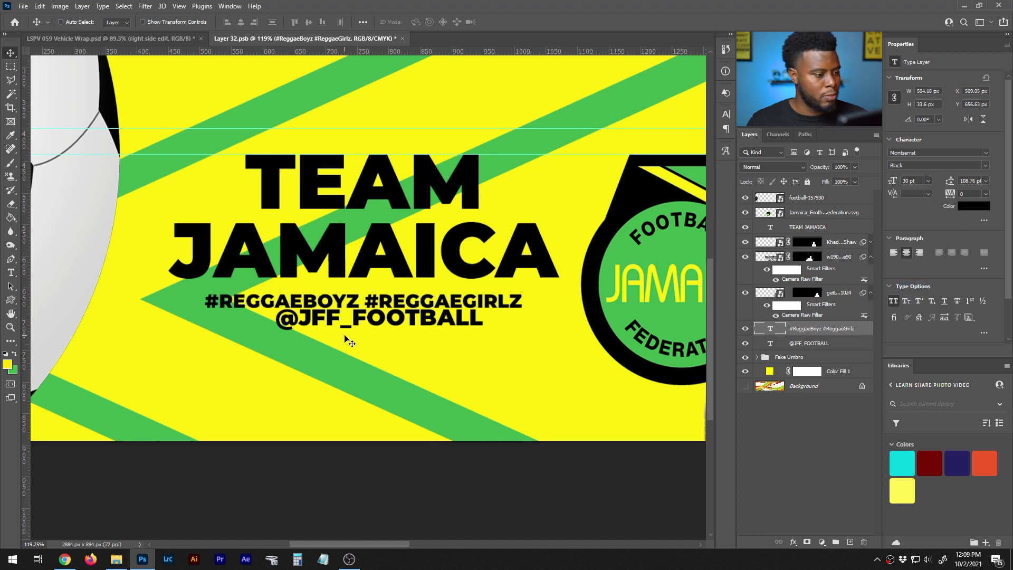
key("shift+Up")
key("shift+Up")
key("shift+Up")
key("shift+Up")
key("shift+Down")
key("shift+Down")
key("Up")
key("Up")
key("Up")
key("Up")
key("Up")
key("Up")
key("Up")
key("Up")
key("shift+Down")
key("shift+Down")
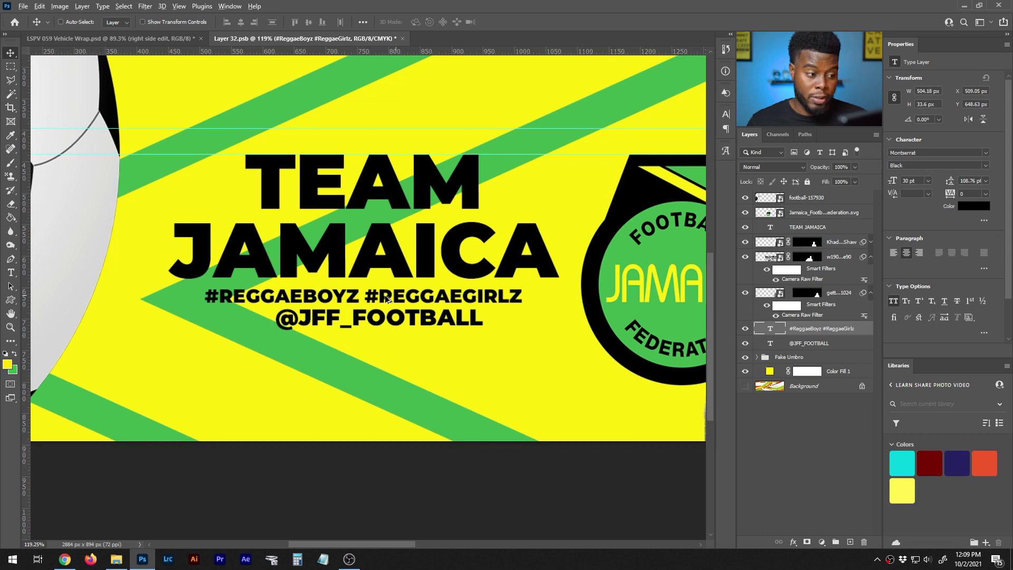
Save the side artwork and examine the hashtags and handle around the rear wheel in LSPV 059 Vehicle Wrap.psd.
key("ctrl+0")
scroll(500, 328, "right", 2)
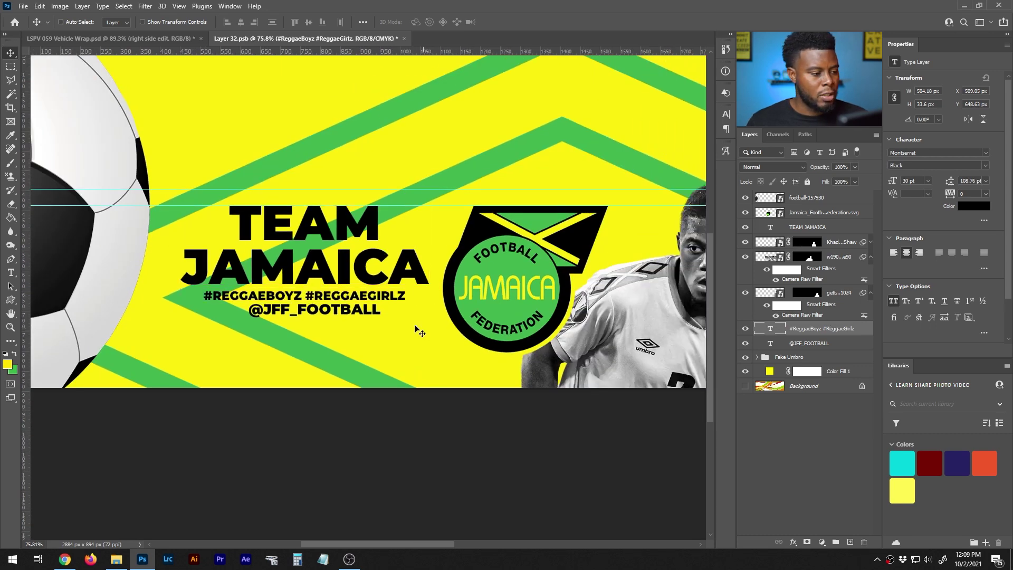
scroll(199, 62, "right", 1)
key("ctrl+s")
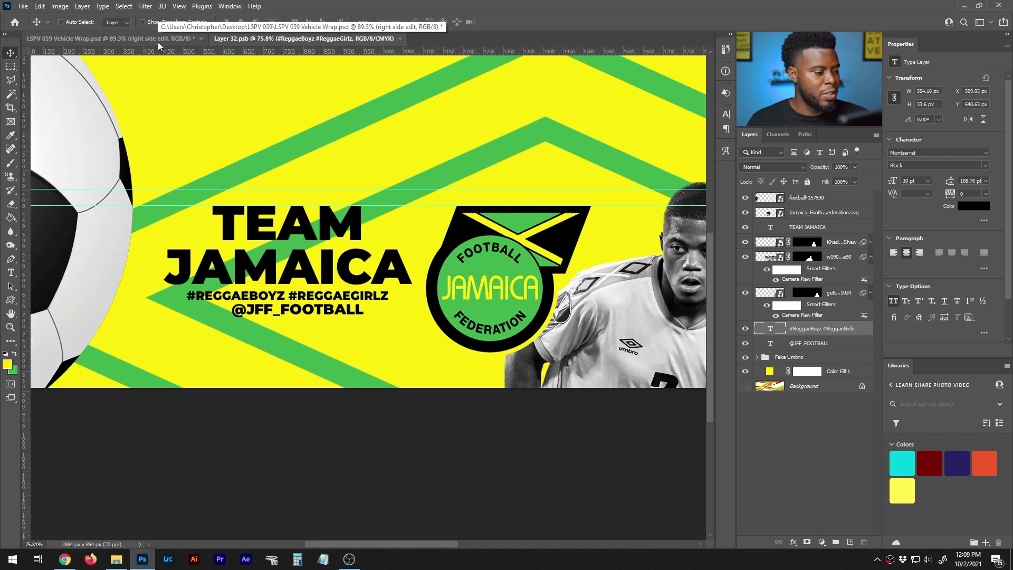
left_click(157, 42)
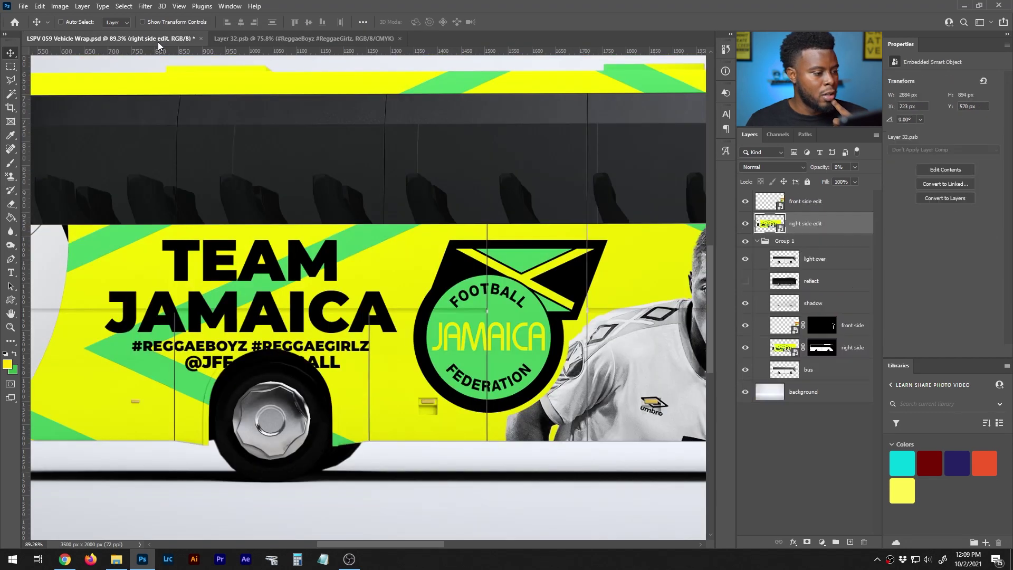
scroll(269, 279, "down", 5)
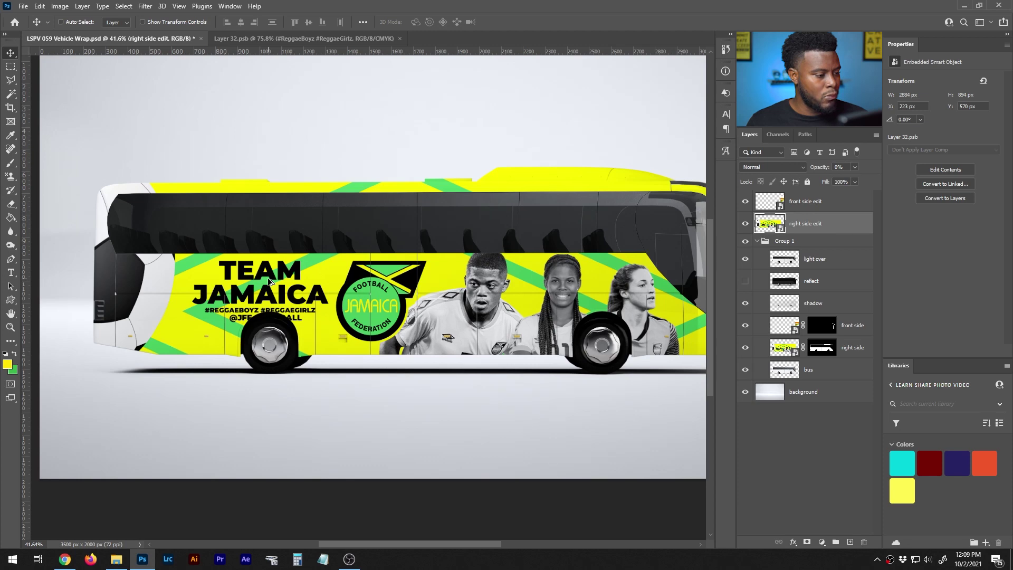
scroll(268, 278, "up", 5)
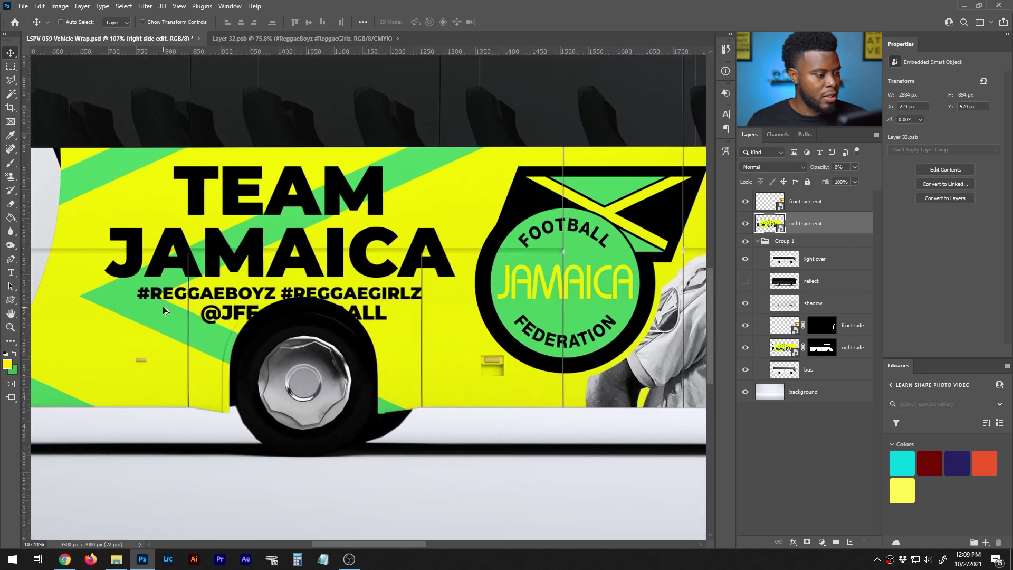
scroll(172, 303, "down", 3)
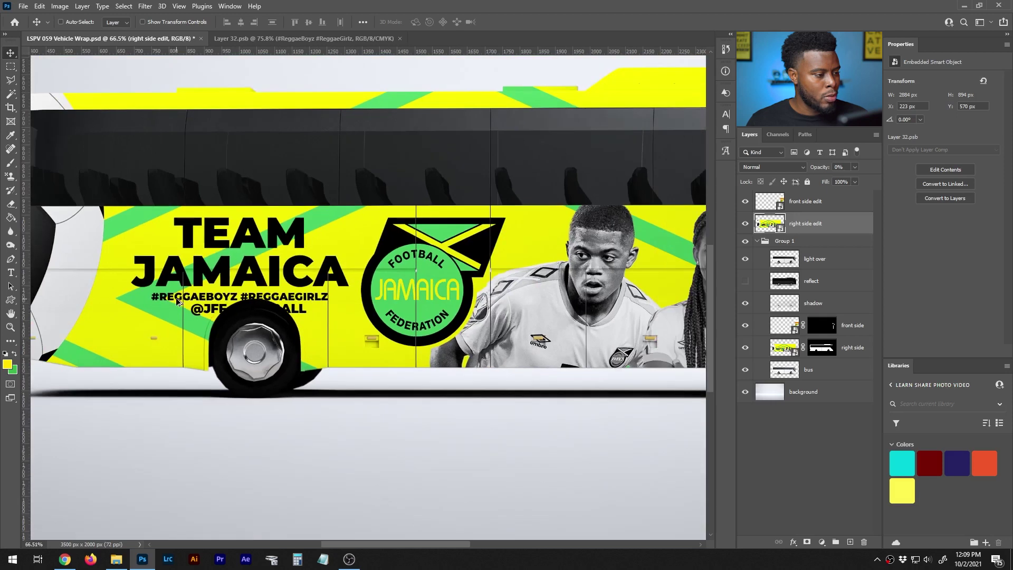
scroll(177, 301, "down", 2)
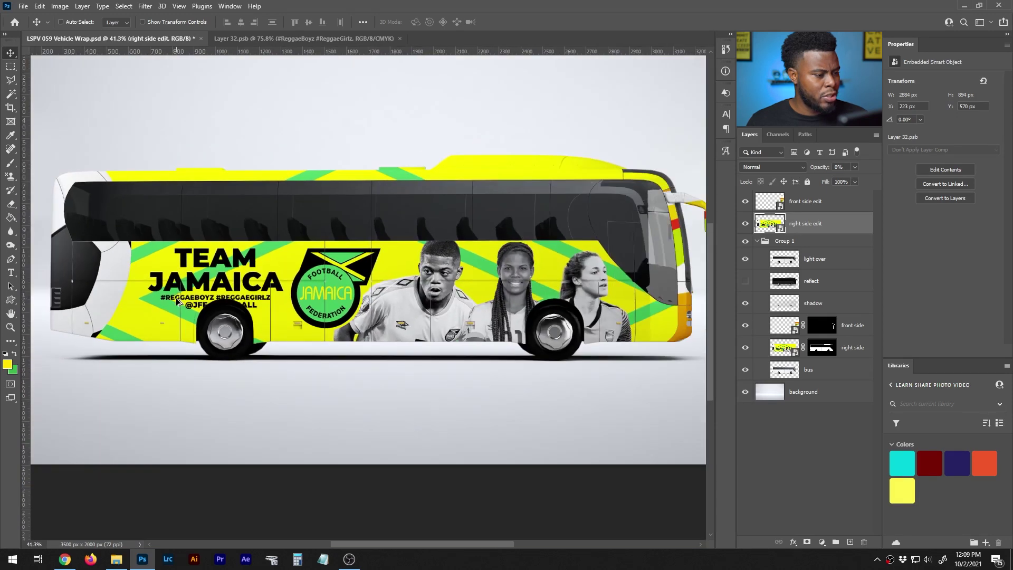
scroll(177, 302, "up", 2)
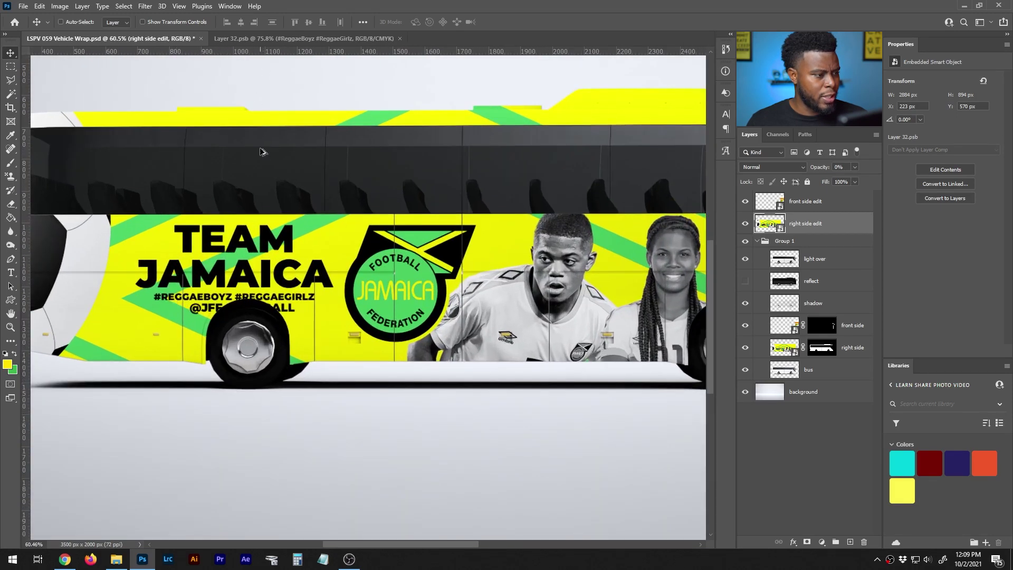
scroll(260, 152, "up", 2)
Return to the Layer 32.psb artwork, scale the TEAM JAMAICA title down to 87.25%, and nudge it slightly down and to the right.
left_click(315, 36)
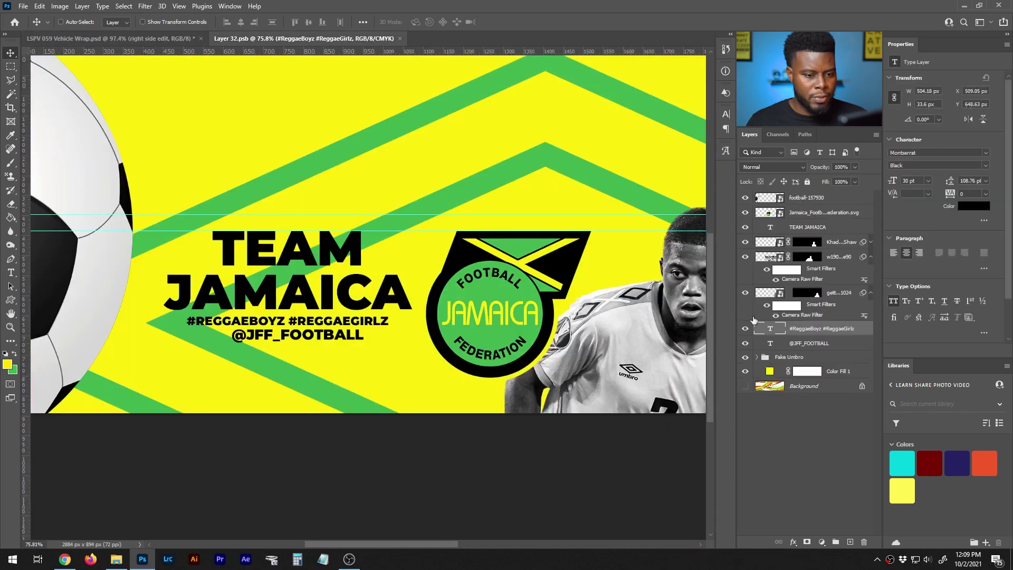
left_click(809, 227)
key("ctrl+t")
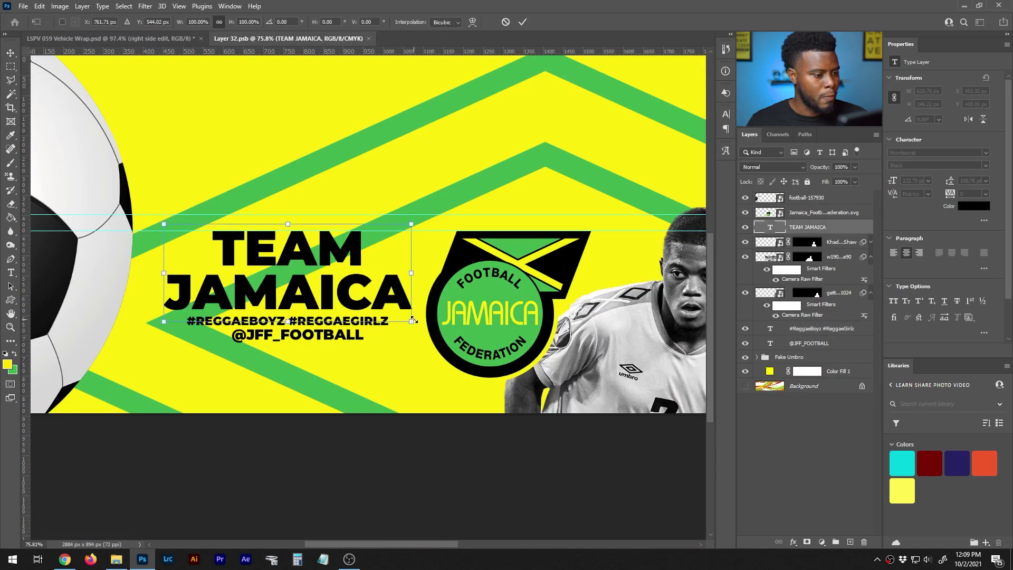
left_click_drag(410, 321, 379, 308)
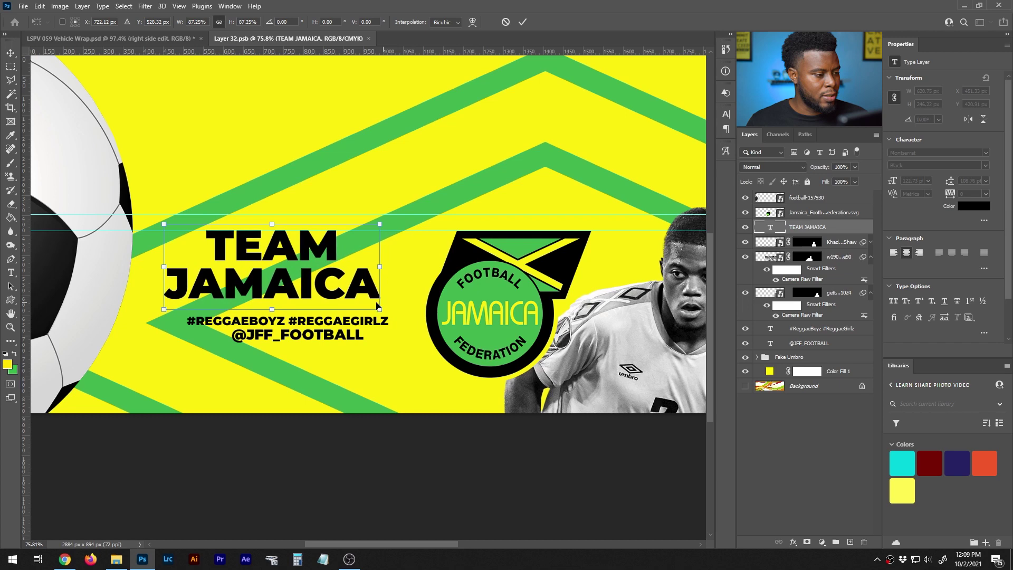
scroll(267, 285, "up", 2)
key("Down")
key("Down")
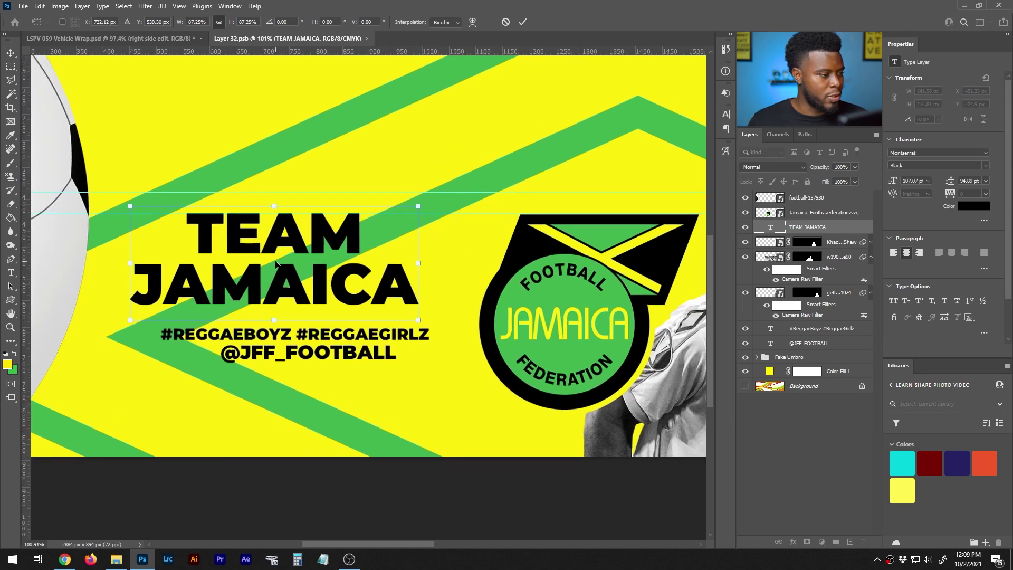
key("Return")
key("shift+Right")
key("shift+Right")
key("shift+Right")
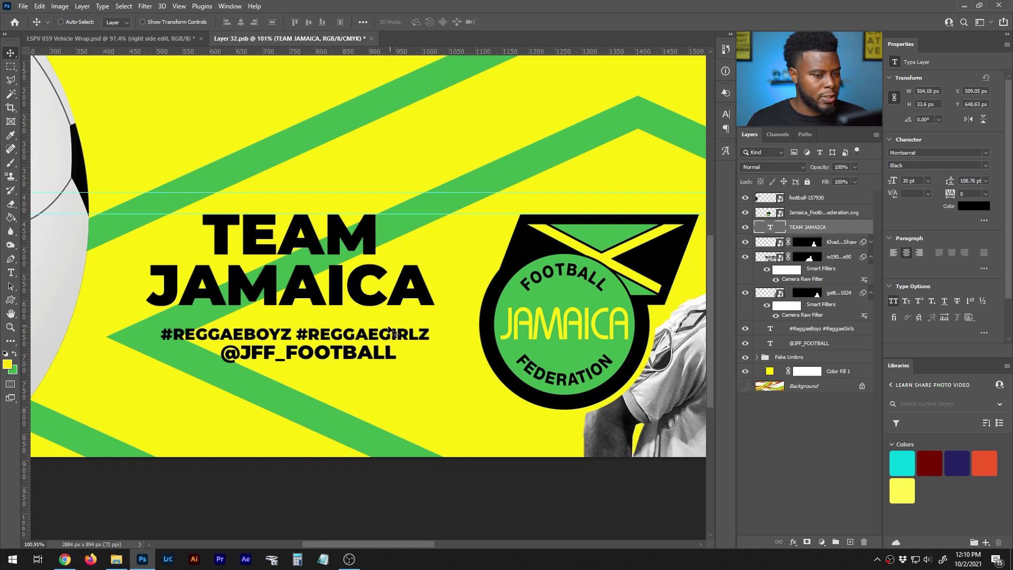
Move the hashtag line up and slightly left so it sits just beneath the TEAM JAMAICA title, and save the artwork.
left_click(813, 331)
left_click_drag(333, 340, 334, 317)
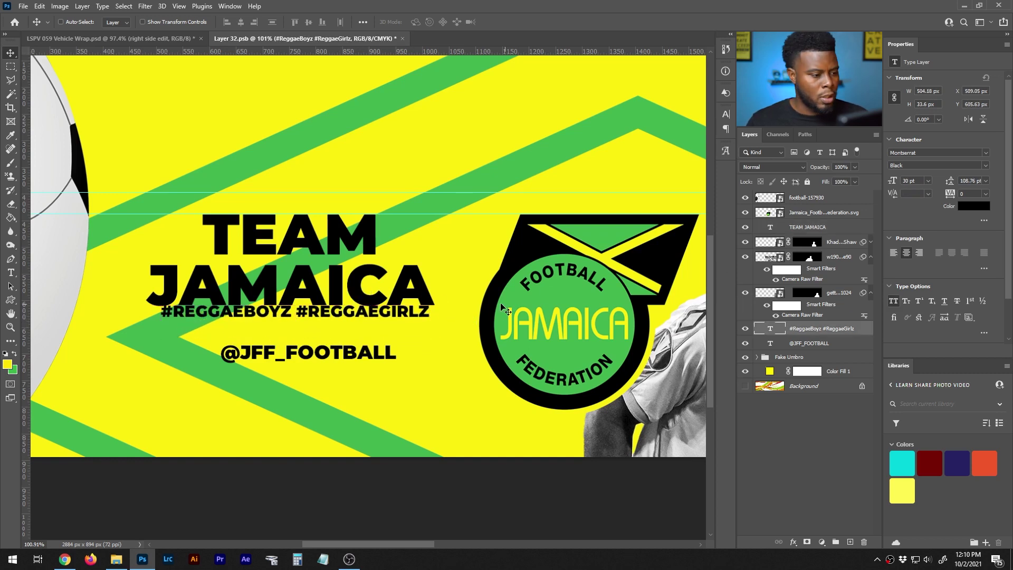
left_click_drag(388, 311, 383, 311)
key("shift+Down")
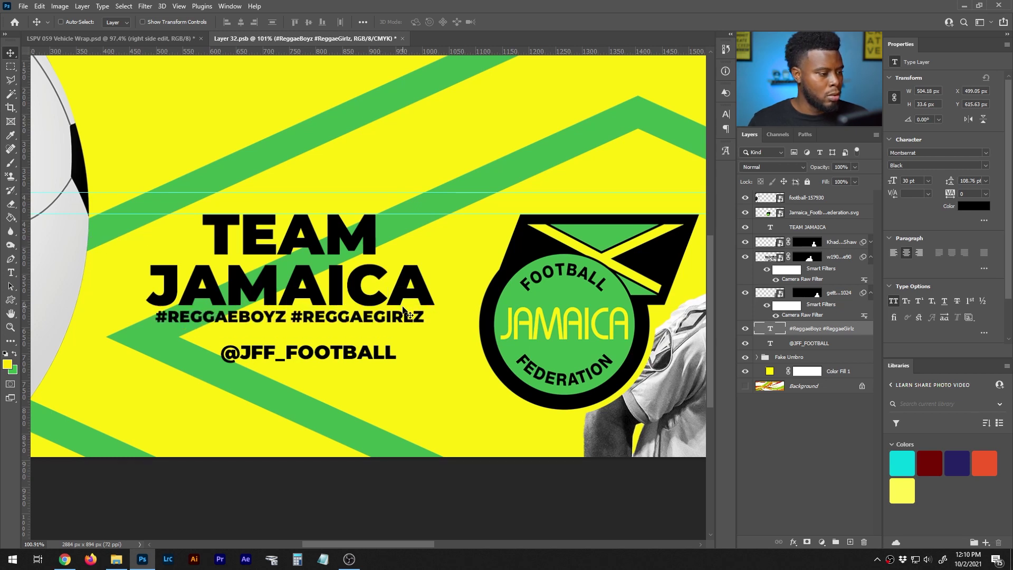
key("shift+Down")
key("ctrl+s")
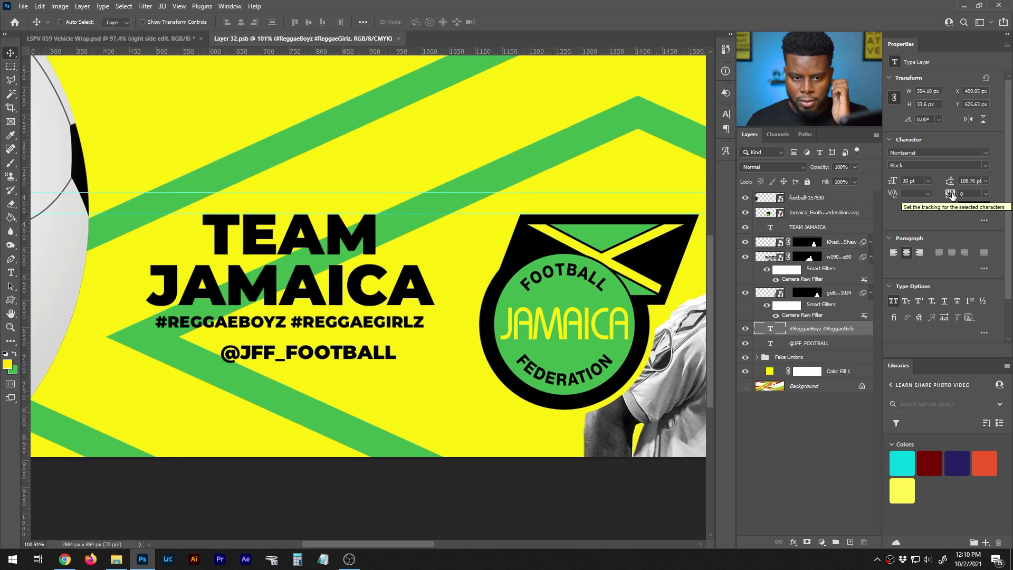
Set the tracking of the #ReggaeBoyz #ReggaeGirlz line to 75 and save the artwork.
left_click(985, 193)
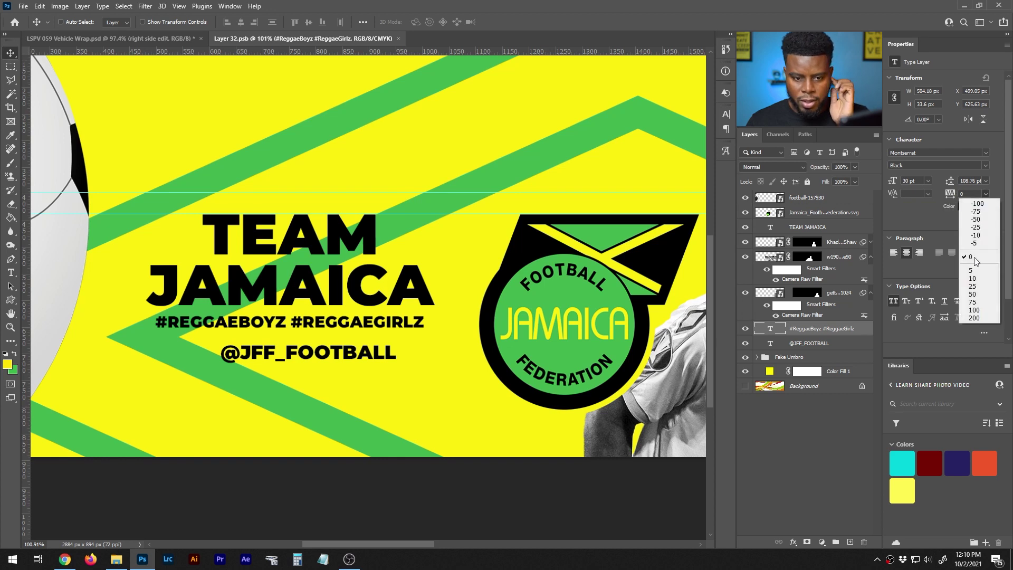
left_click(974, 310)
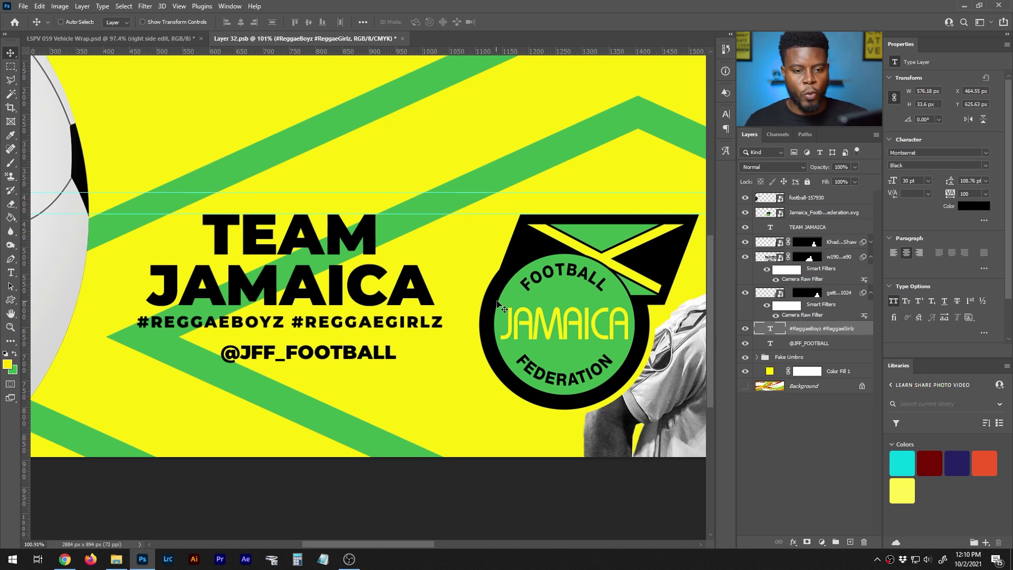
left_click(985, 193)
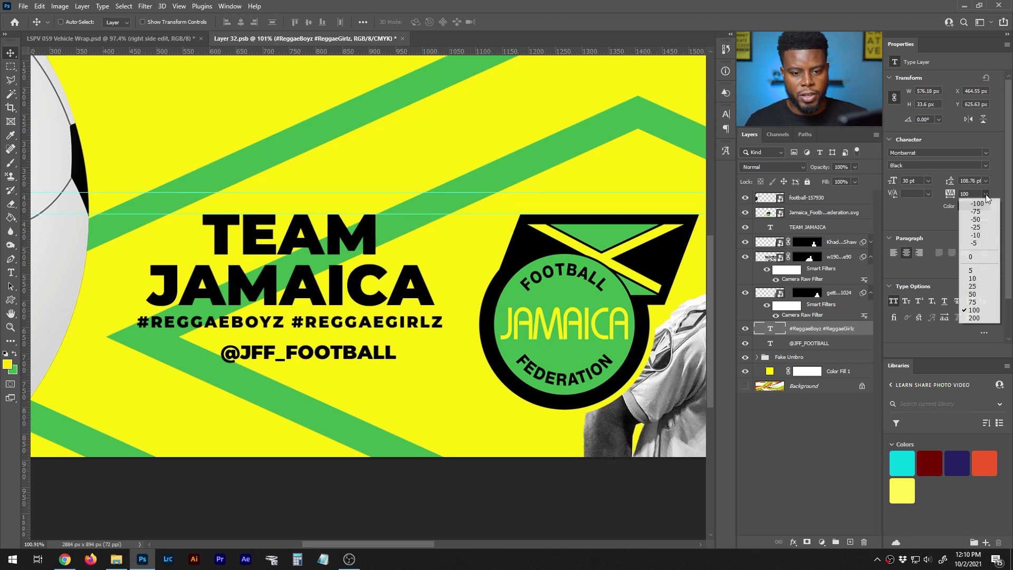
left_click(977, 302)
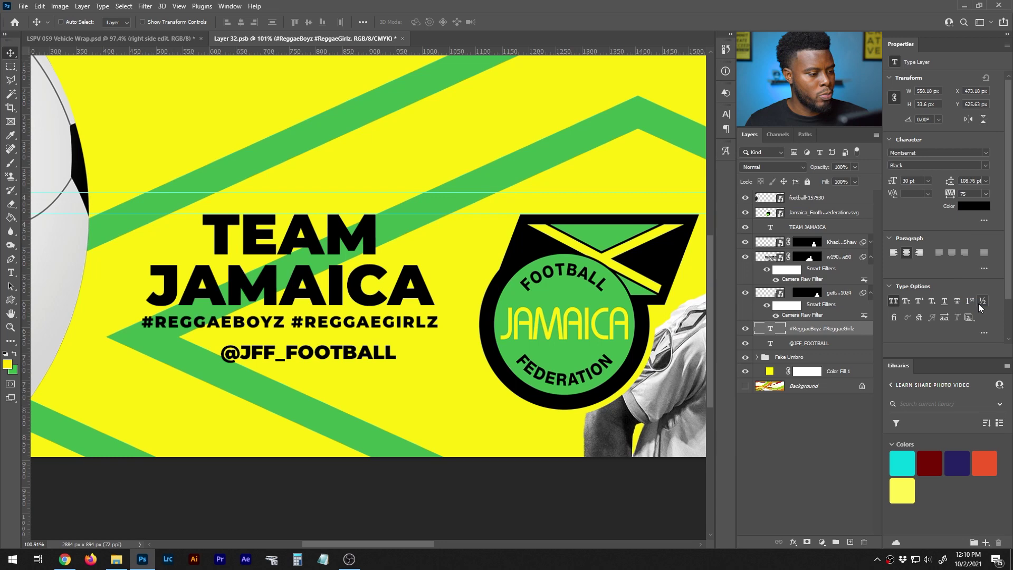
key("ctrl+s")
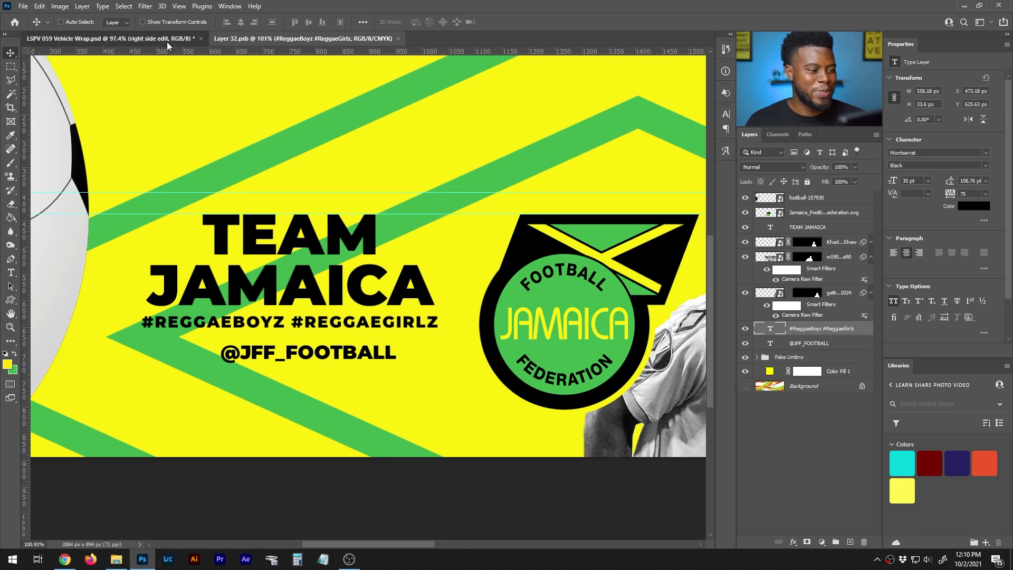
Examine the updated lettering above the rear wheel and across the bus side in LSPV 059 Vehicle Wrap.psd.
left_click(166, 42)
scroll(252, 294, "down", 4)
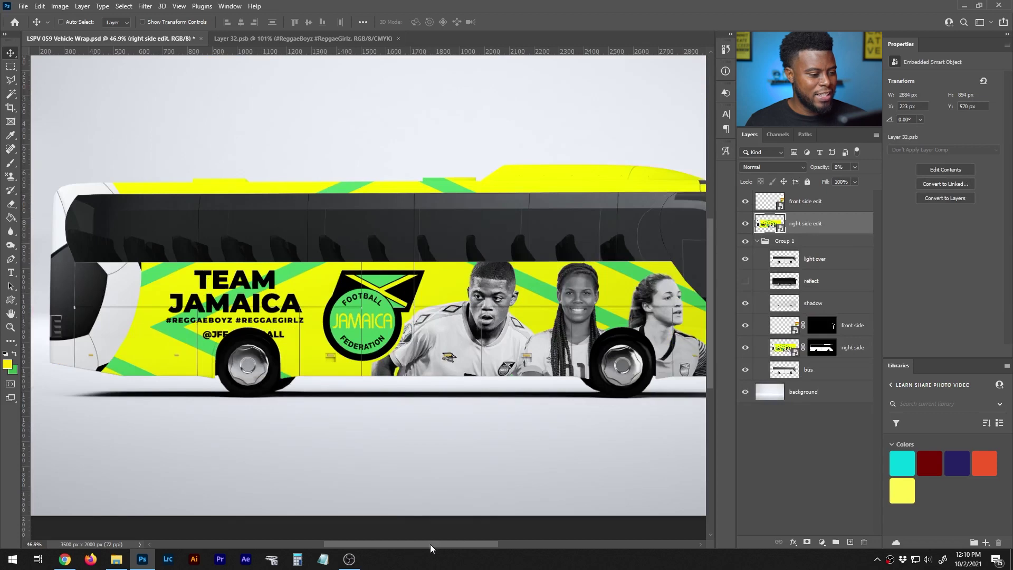
scroll(416, 544, "right", 2)
scroll(435, 343, "down", 2)
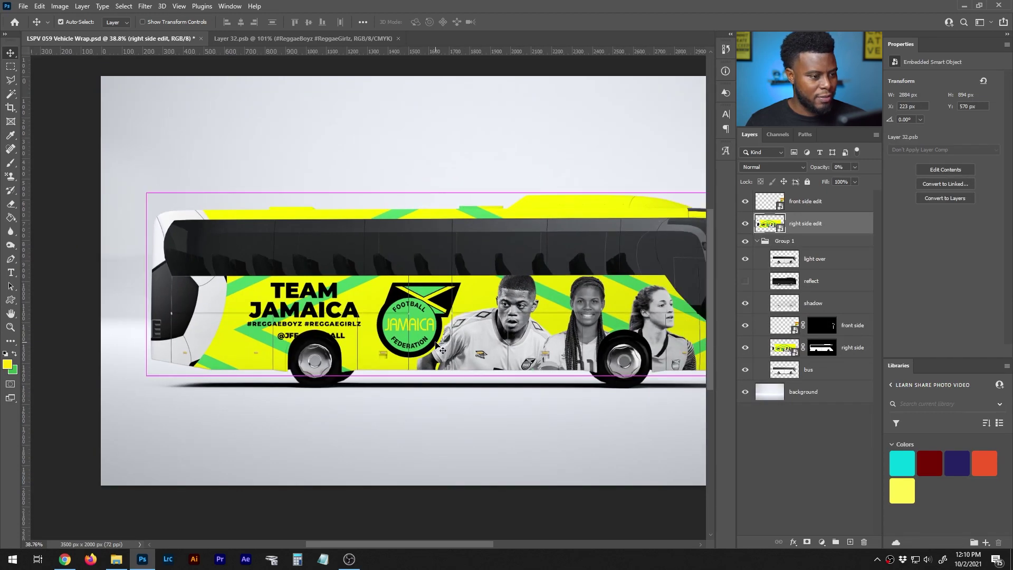
left_click_drag(434, 544, 447, 540)
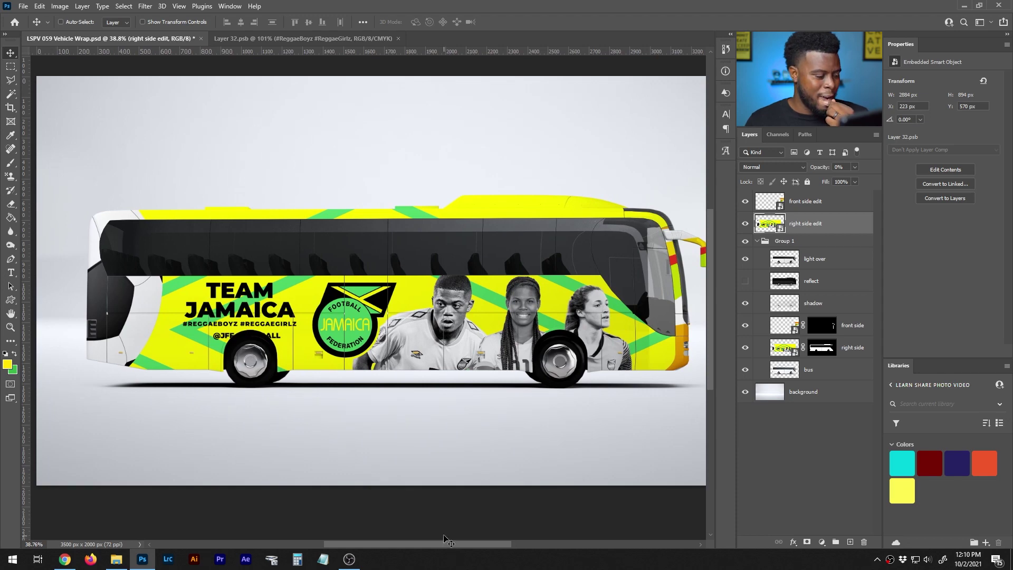
scroll(158, 402, "up", 5)
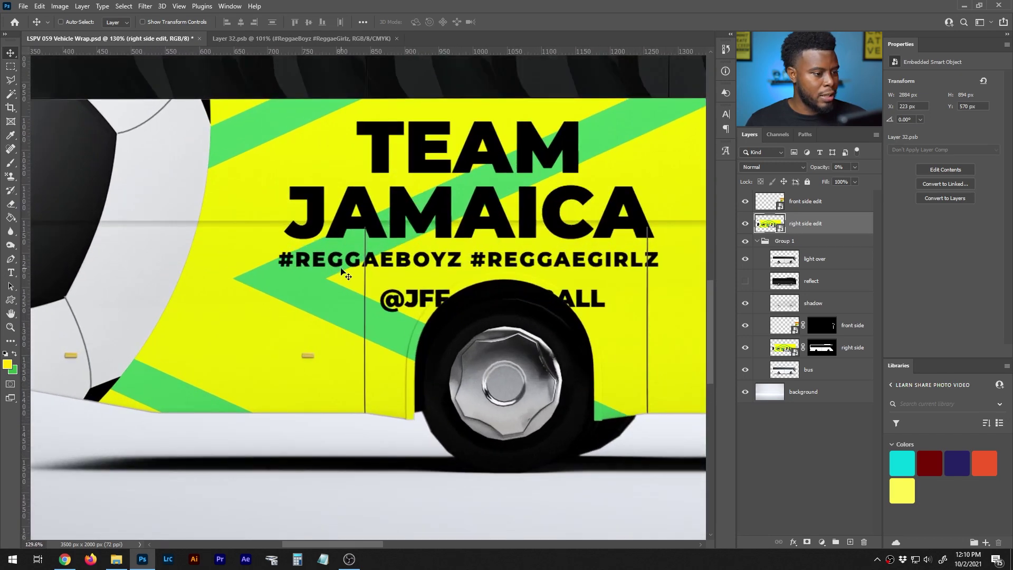
Save the vehicle wrap file and place the f_logo_RGB-Black_250 and glyph-logo_May2016 images from the LSPV 059 folder into it.
key("ctrl+s")
left_click(116, 560)
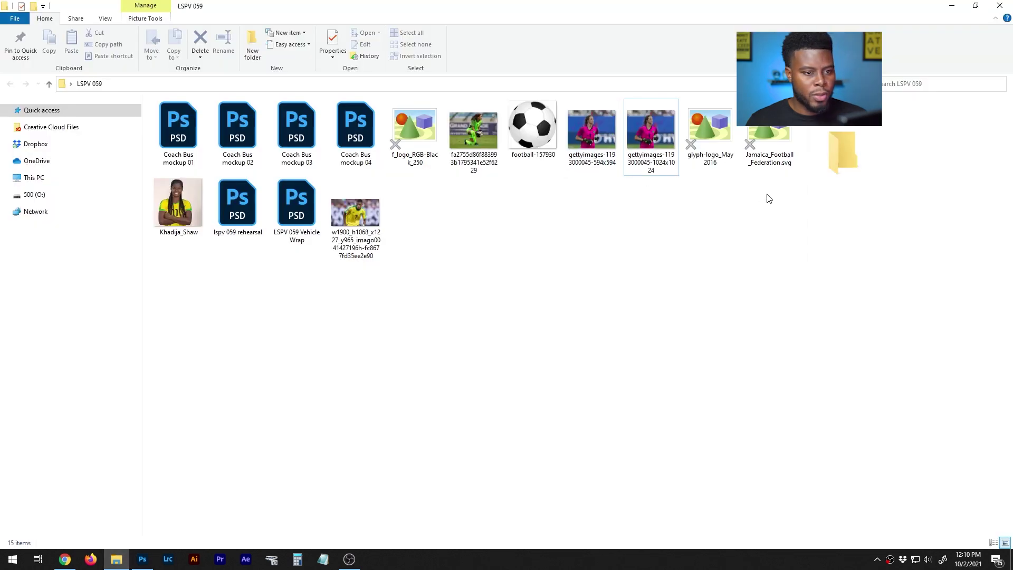
left_click(415, 131)
left_click(710, 132, "ctrl")
left_click_drag(710, 137, 242, 366)
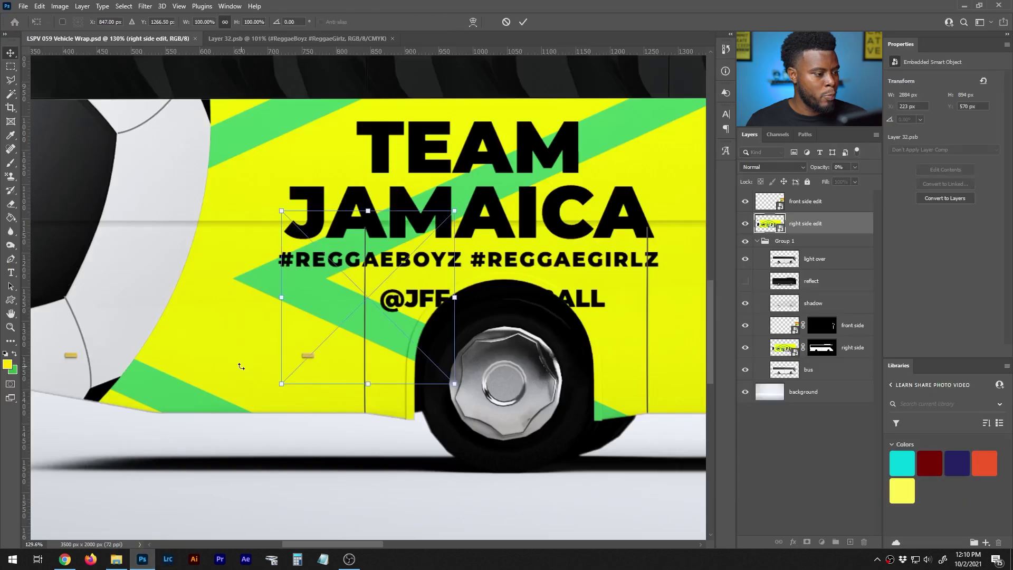
key("Return")
key("Return")
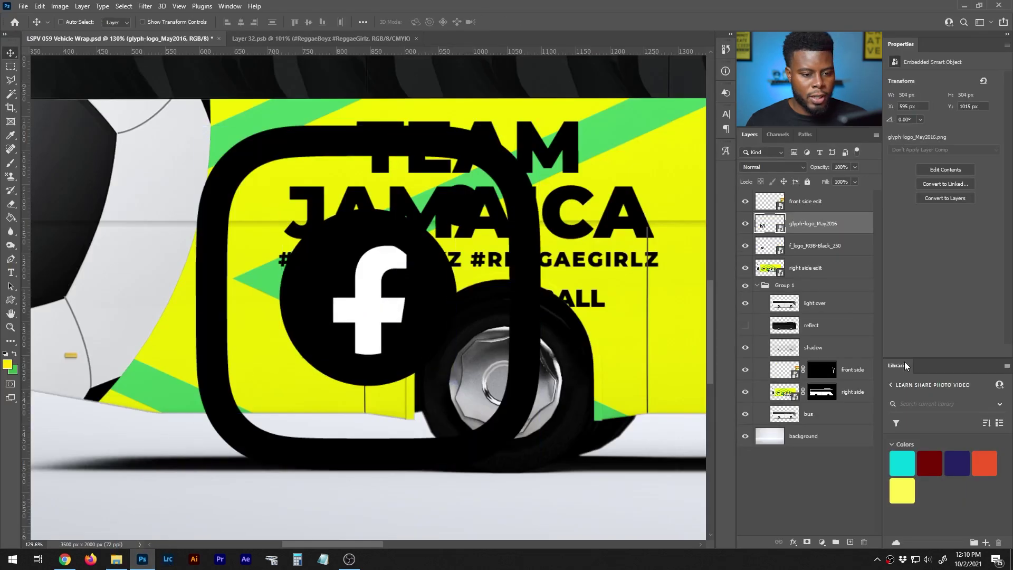
Scale the glyph-logo_May2016 Instagram logo down to 50%.
scroll(458, 244, "up", 2)
key("ctrl+t")
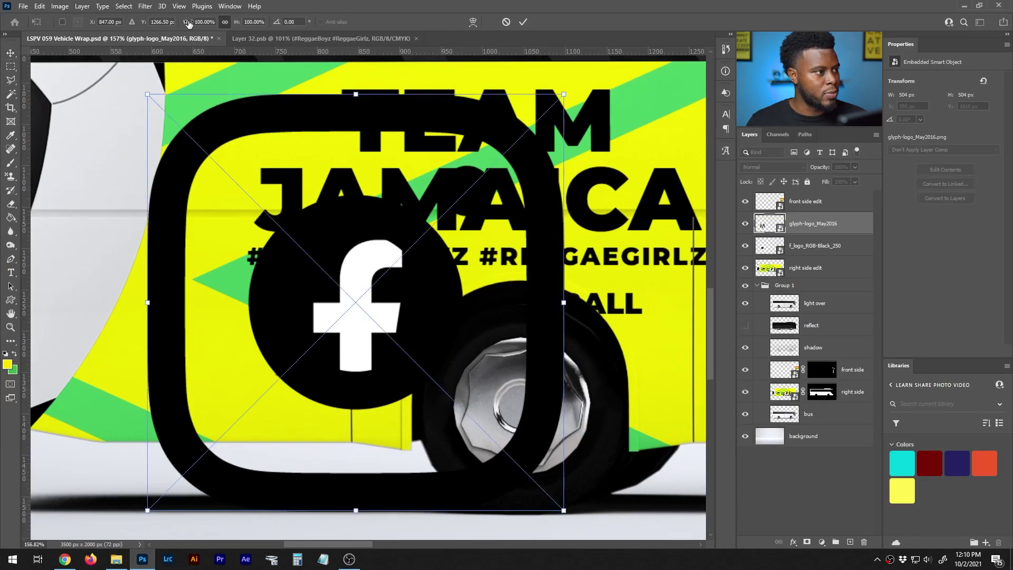
key("shift+Down")
key("shift+Down")
key("shift+Down")
key("shift+Down")
key("shift+Down")
key("Return")
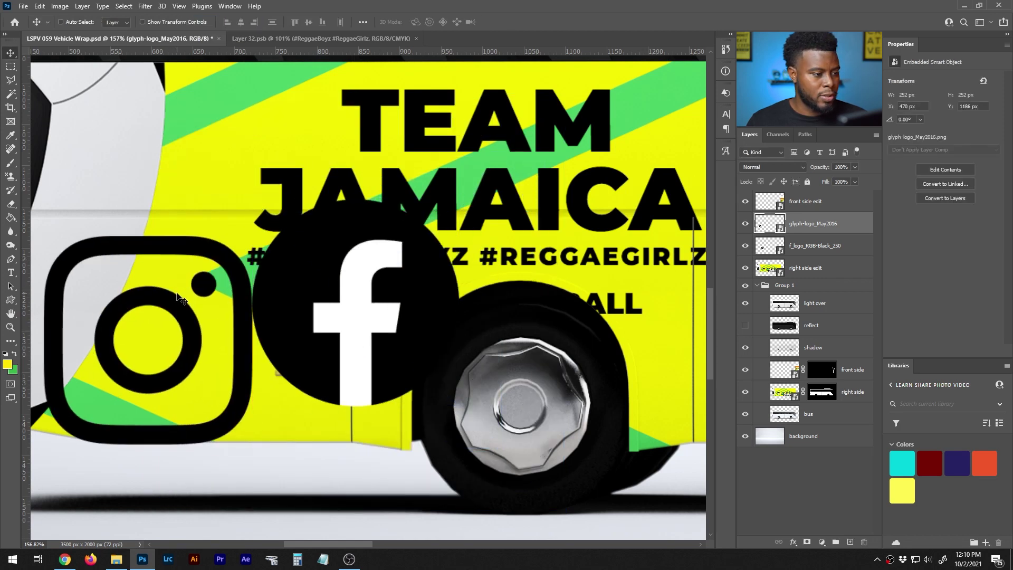
Try scaling the Instagram logo to 49% to match the Facebook logo's size.
key("ctrl+t")
left_click(212, 20)
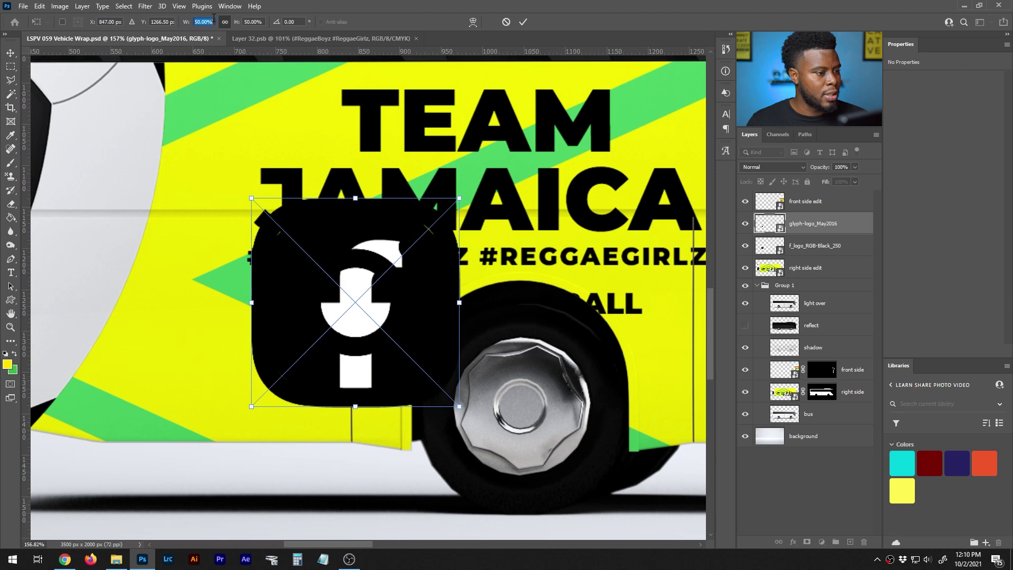
key("Down")
key("Down")
key("Down")
key("Down")
key("Up")
key("Up")
key("Up")
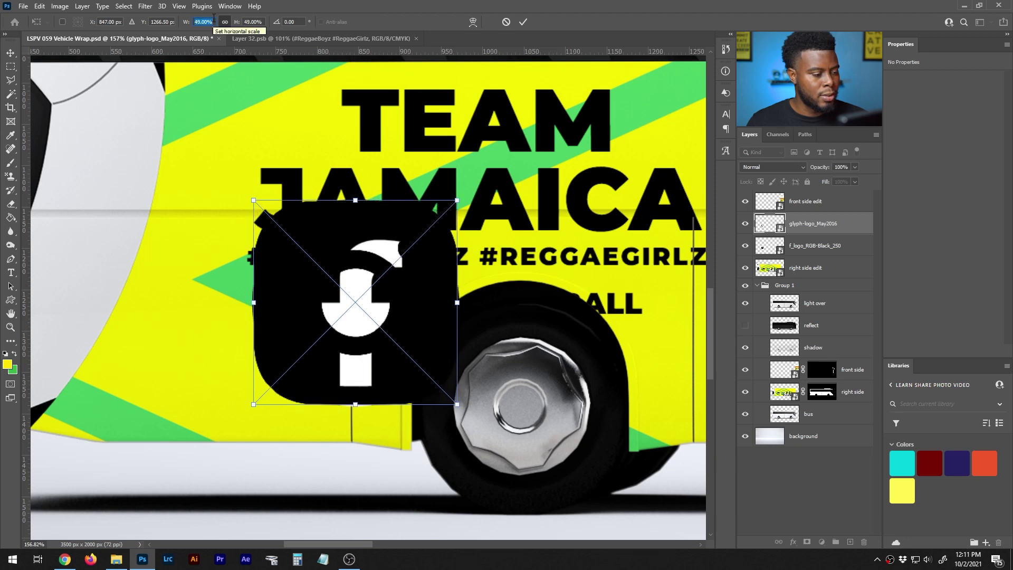
key("Return")
Scale the Instagram and Facebook logos together down to 40%.
left_click(802, 247, "shift")
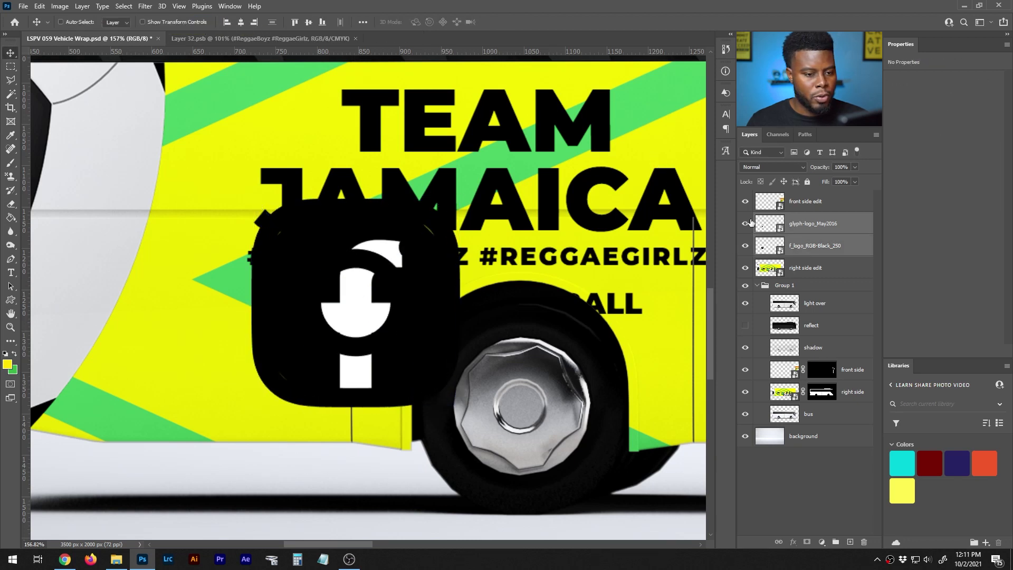
key("ctrl+t")
left_click(191, 22)
key("Down")
key("Down")
key("Down")
key("Down")
key("Down")
key("Down")
key("Down")
key("Down")
key("Down")
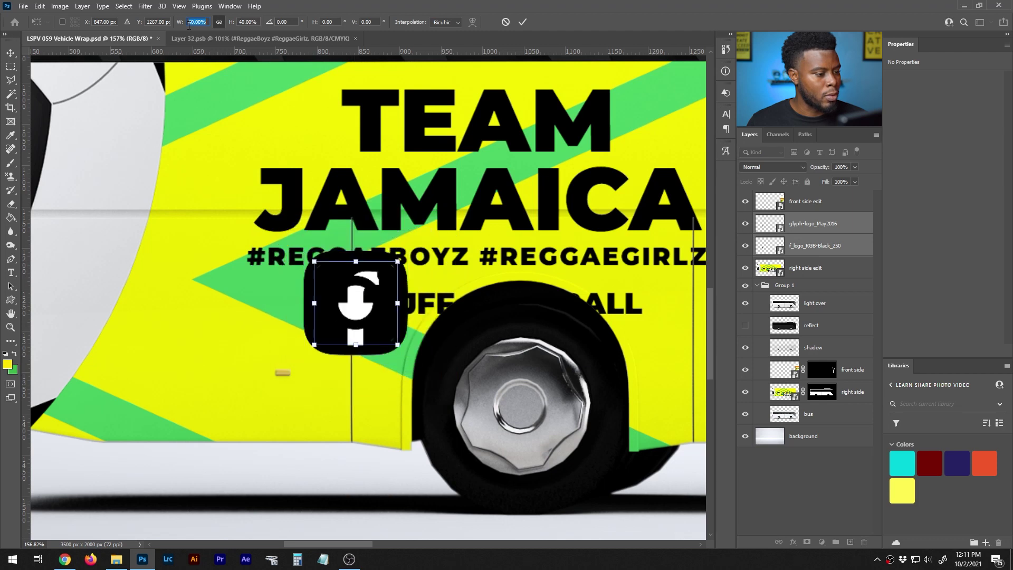
type("100")
key("Return")
left_click(205, 22)
key("shift+Down")
key("shift+Down")
key("shift+Down")
key("shift+Down")
key("shift+Down")
key("shift+Down")
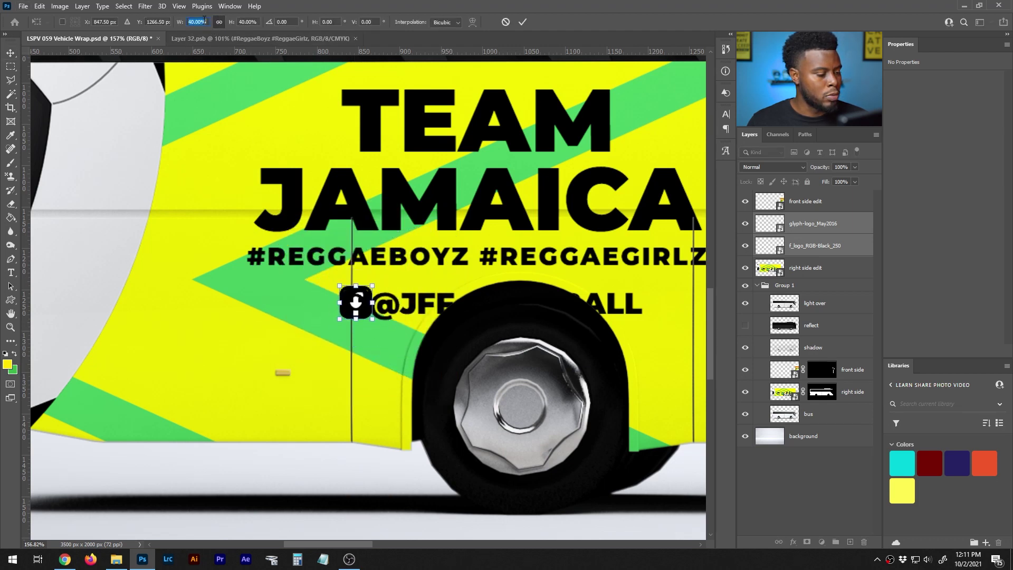
key("Return")
left_click_drag(350, 314, 262, 314)
scroll(180, 315, "down", 6, "alt")
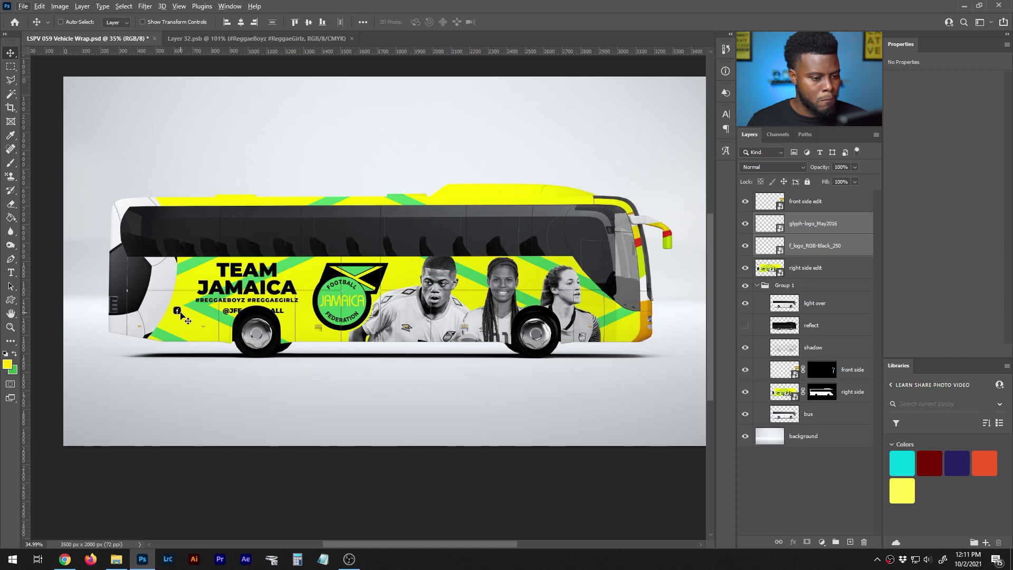
Move the Instagram logo off the Facebook logo so it sits just to its right, in line with it.
scroll(180, 313, "up", 7, "alt")
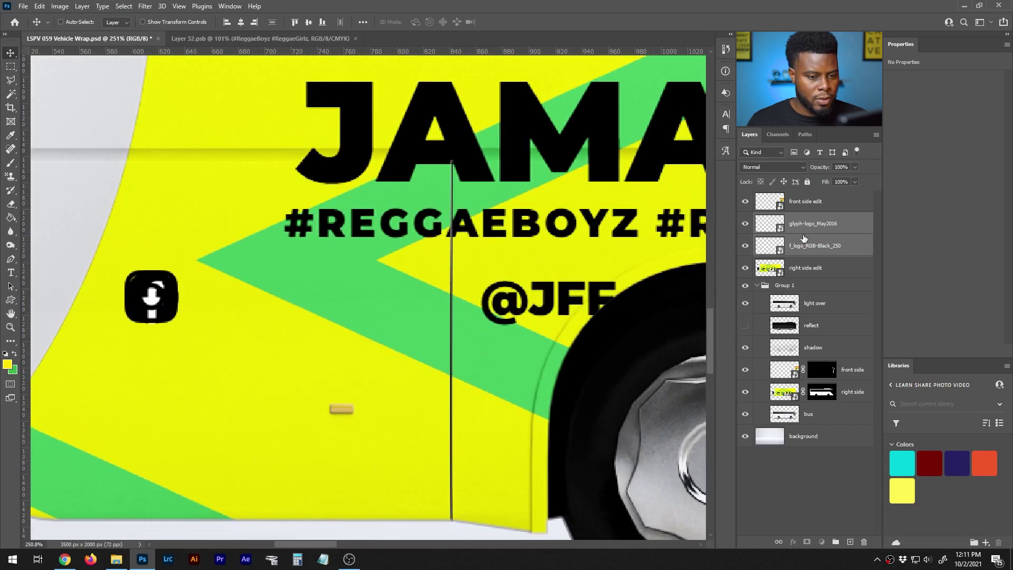
left_click(804, 238, "ctrl")
left_click_drag(217, 319, 293, 318)
scroll(163, 312, "up", 3, "alt")
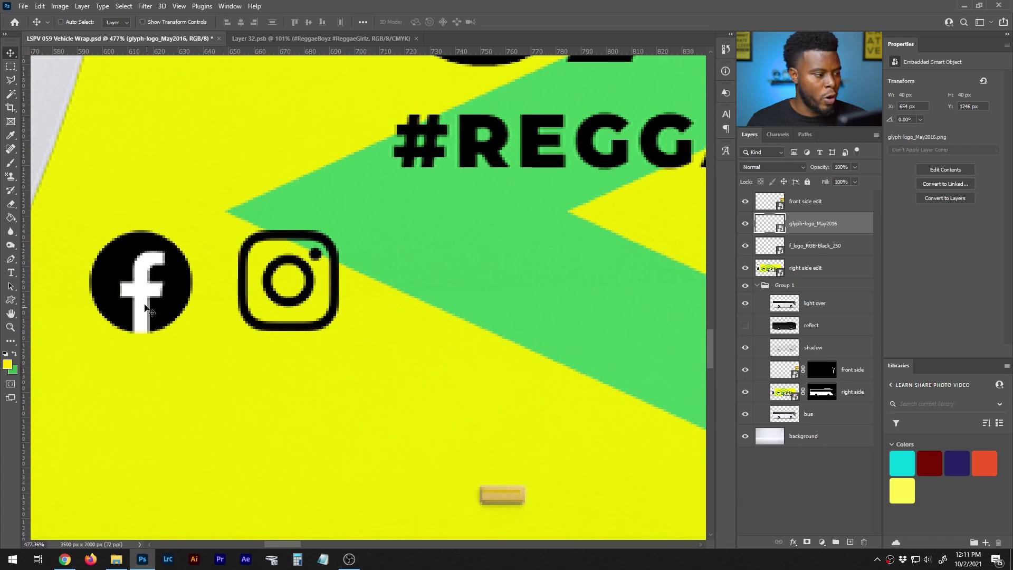
scroll(138, 302, "up", 2, "alt")
scroll(136, 303, "down", 2, "alt")
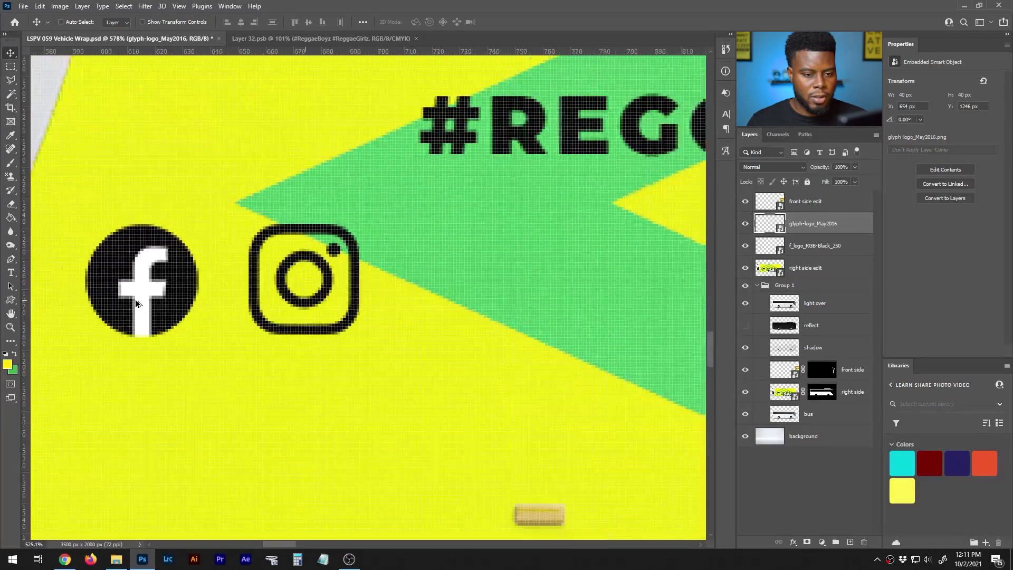
left_click(808, 543)
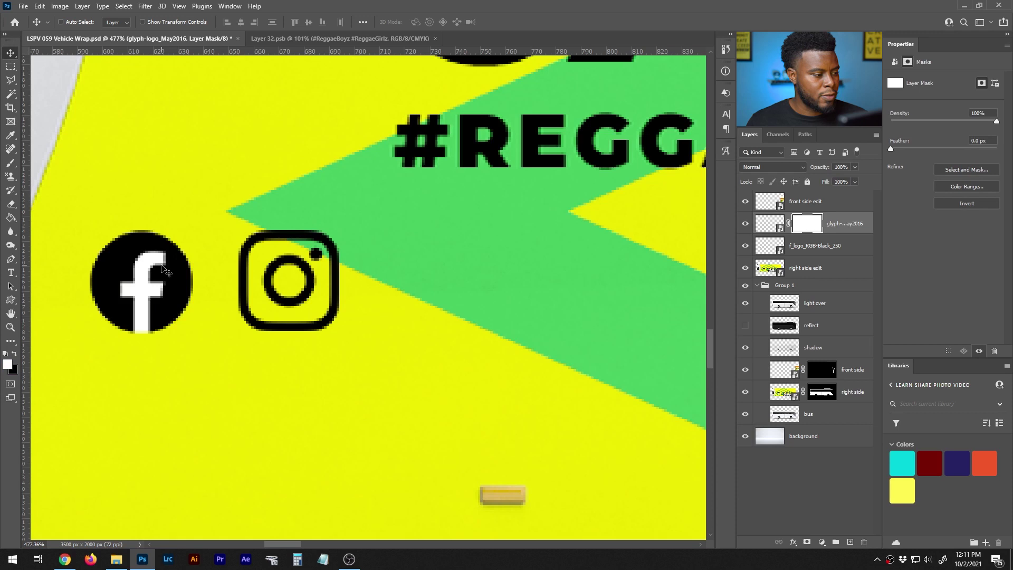
key("w")
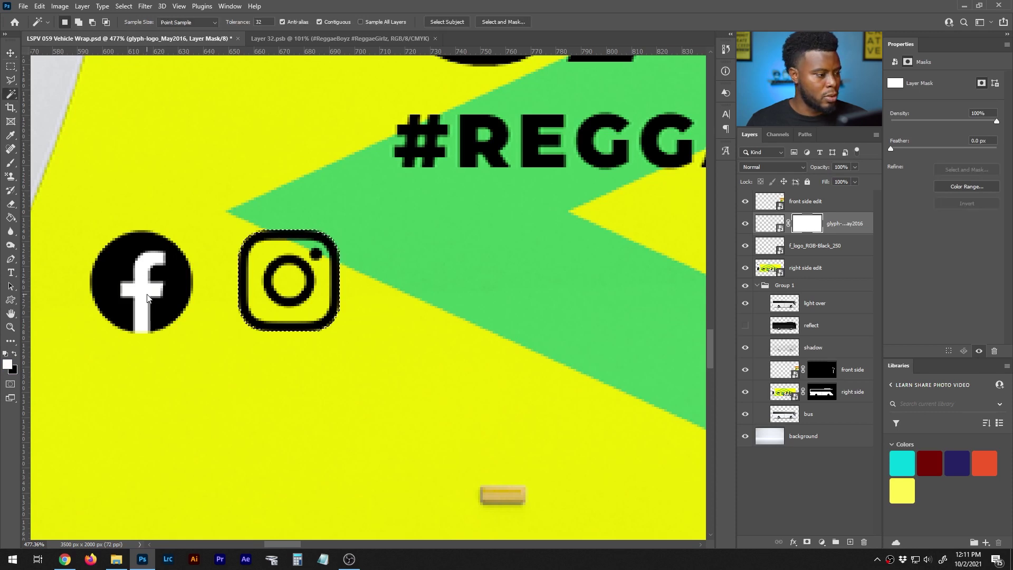
key("ctrl+z")
Add a layer mask to the f_logo_RGB-Black_250 layer and remove the white f area with a Magic Wand selection.
left_click(804, 247)
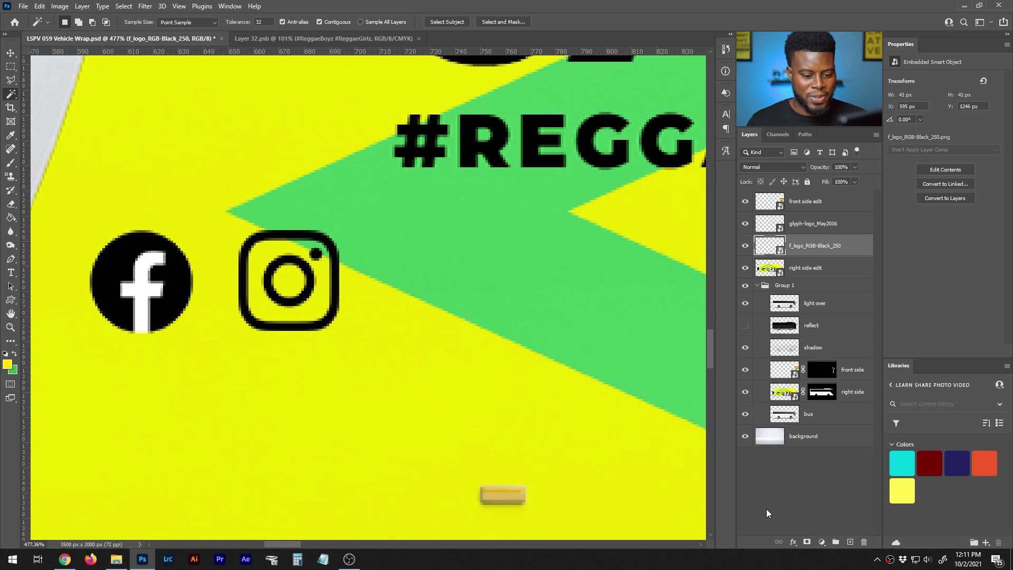
left_click(807, 542)
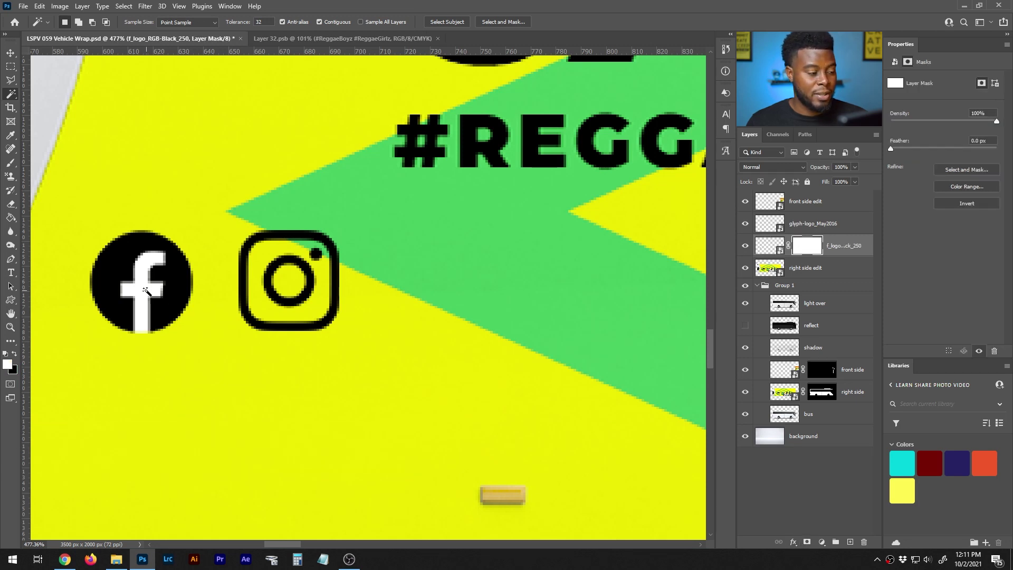
scroll(147, 290, "left", 5)
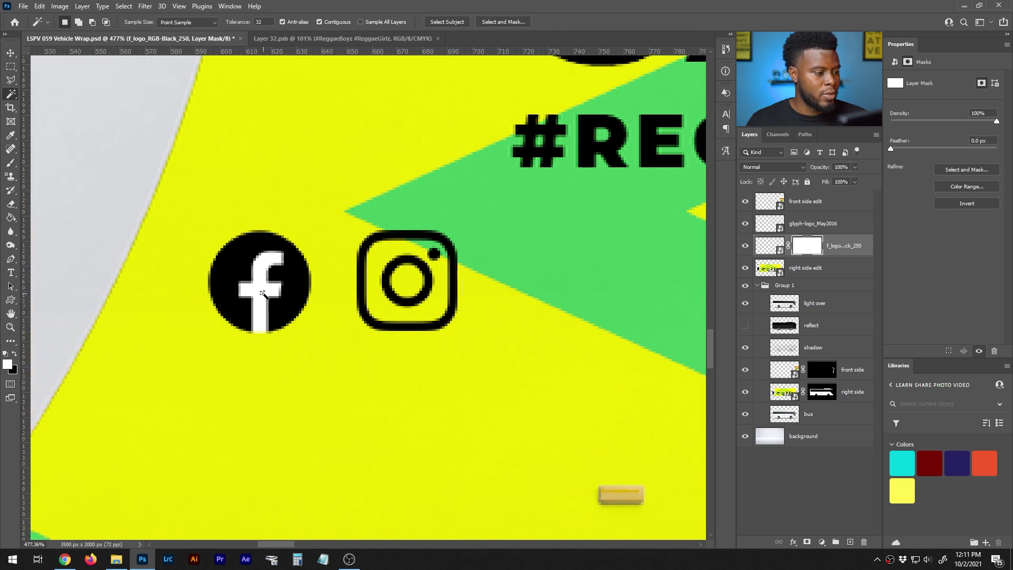
left_click(261, 292)
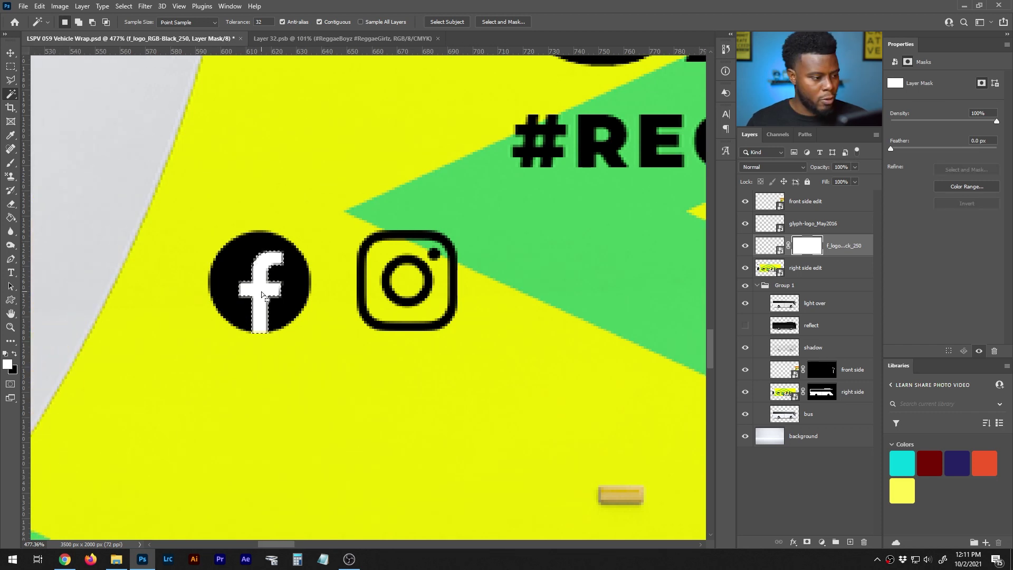
key("Delete")
key("ctrl+d")
scroll(269, 311, "down", 8)
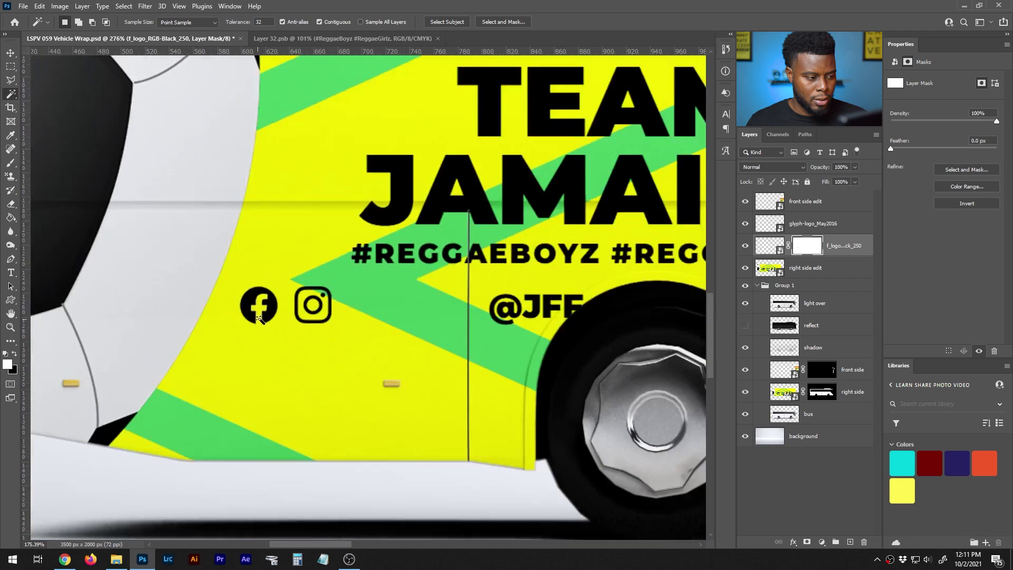
scroll(277, 327, "down", 5)
scroll(314, 314, "up", 6)
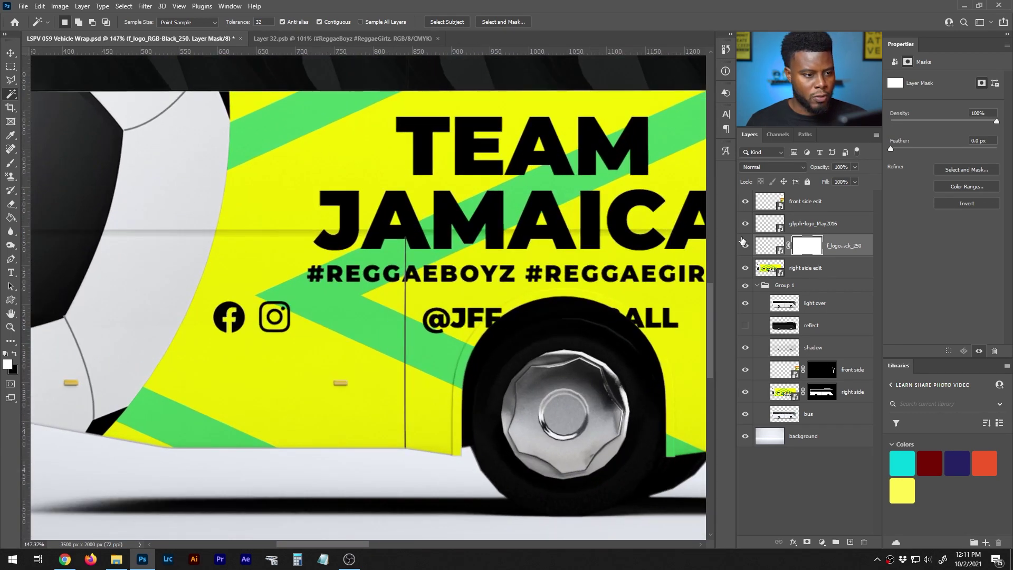
left_click(826, 224)
scroll(377, 186, "up", 2)
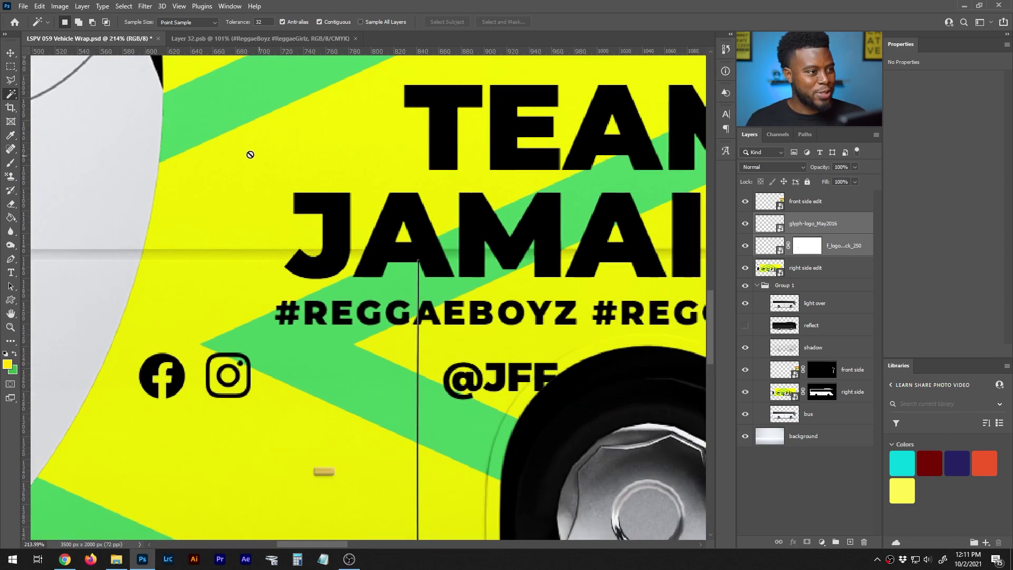
left_click(281, 40)
scroll(263, 363, "down", 1)
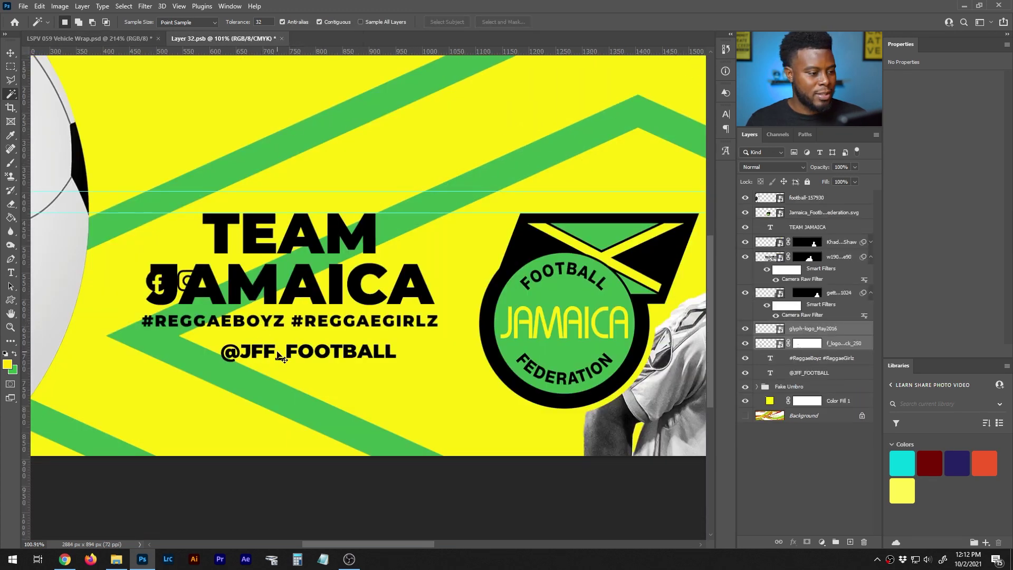
scroll(278, 353, "left", 2)
key("v")
left_click_drag(278, 294, 277, 366)
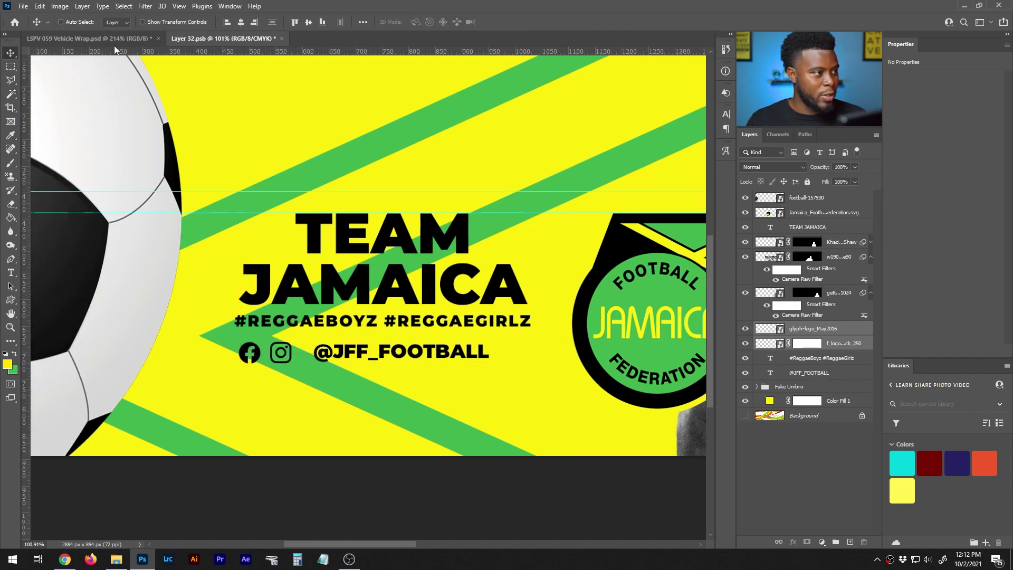
Save LSPV 059 Vehicle Wrap.psd and return to the two logos in the Layer 32.psb artwork.
left_click(106, 39)
key("ctrl+s")
left_click(286, 38)
scroll(285, 390, "up", 5)
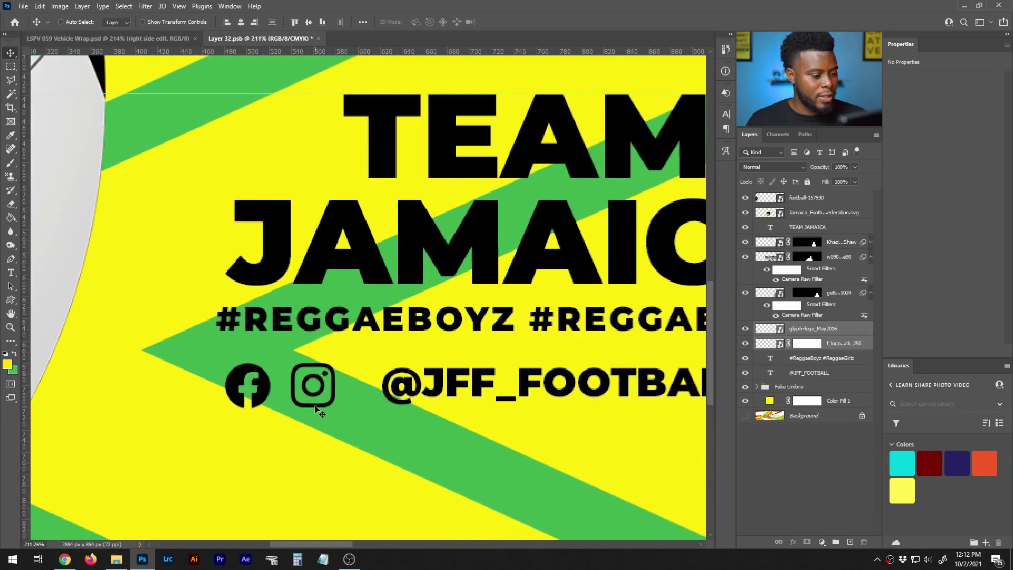
Move the Facebook and Instagram logos left towards the football and lower them about 40 px.
scroll(320, 413, "down", 3)
left_click_drag(334, 374, 230, 374)
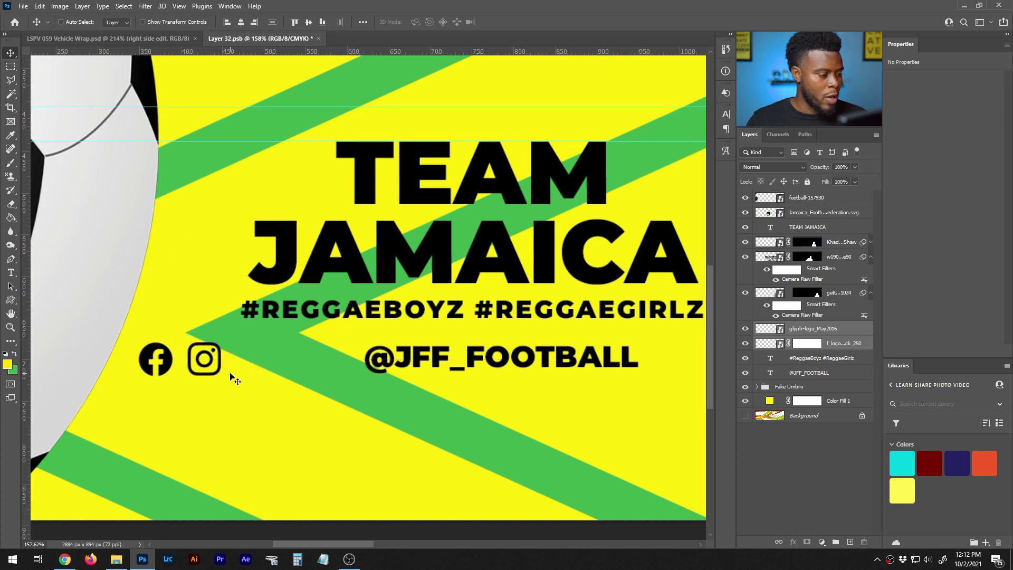
key("shift+Down")
key("shift+Down")
key("shift+Down")
key("shift+Down")
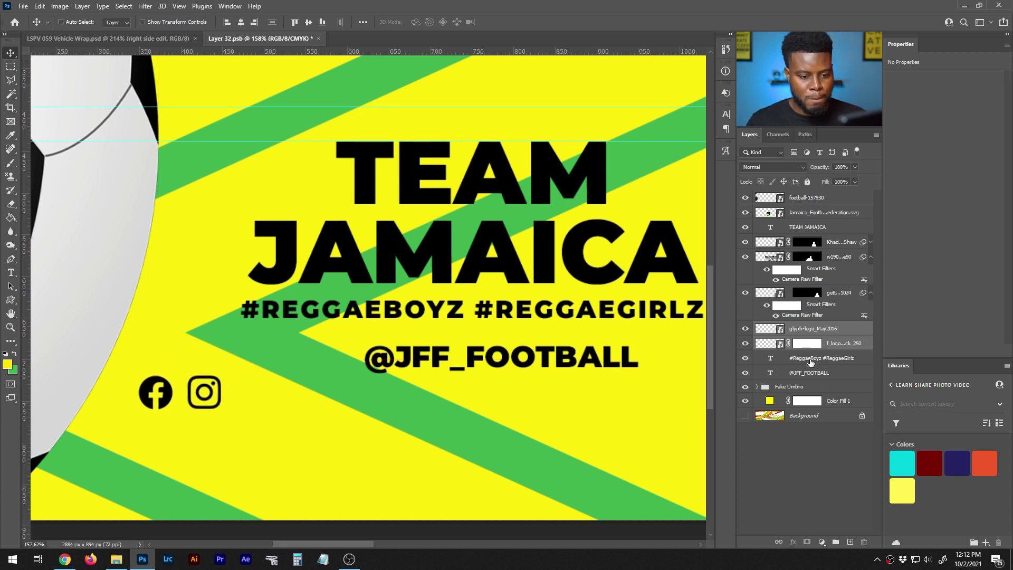
left_click_drag(810, 373, 812, 353)
left_click_drag(432, 369, 354, 401)
left_click(984, 166)
left_click(926, 204)
scroll(361, 256, "down", 5)
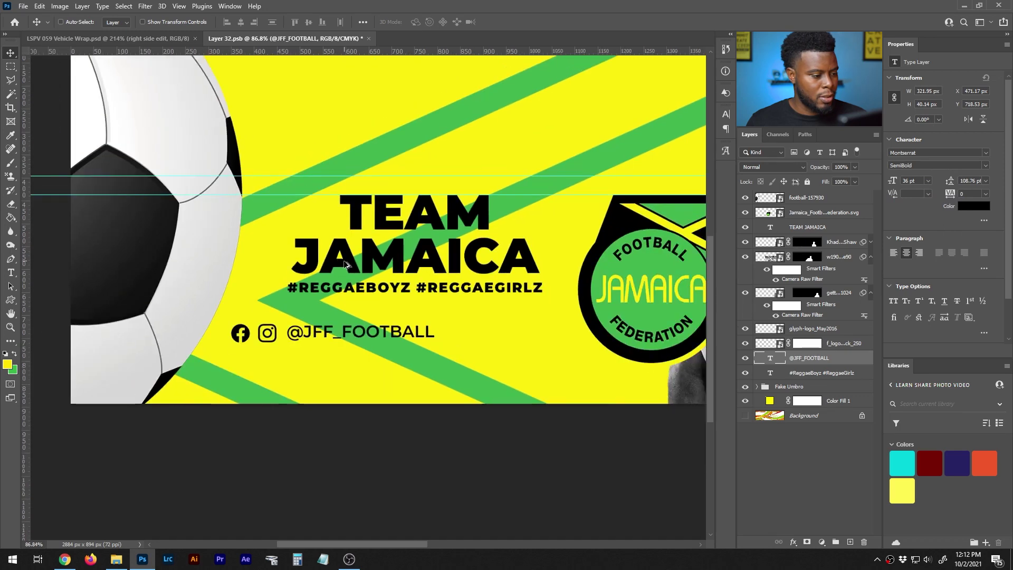
scroll(360, 256, "up", 3)
scroll(360, 256, "down", 3)
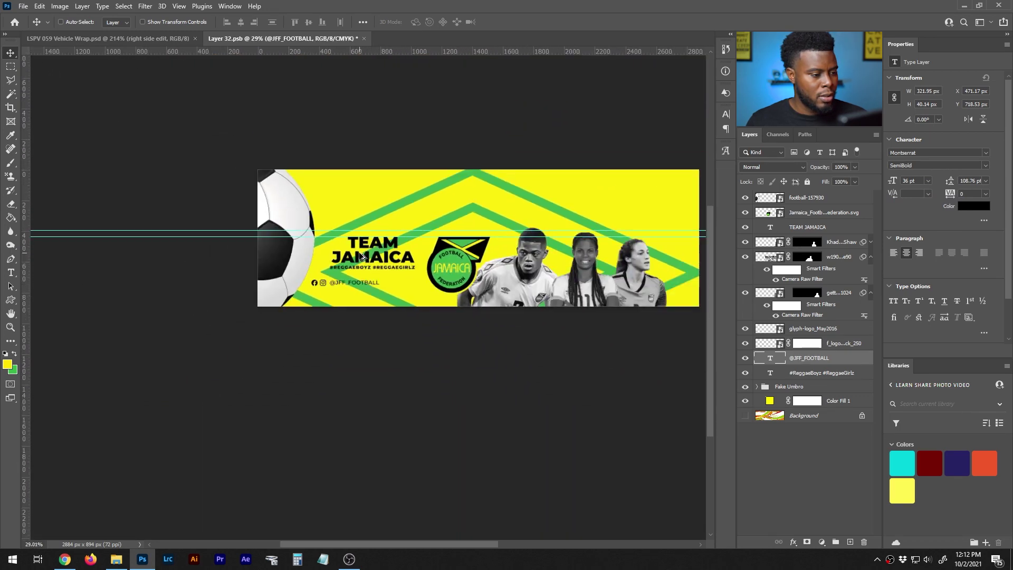
scroll(360, 256, "up", 4)
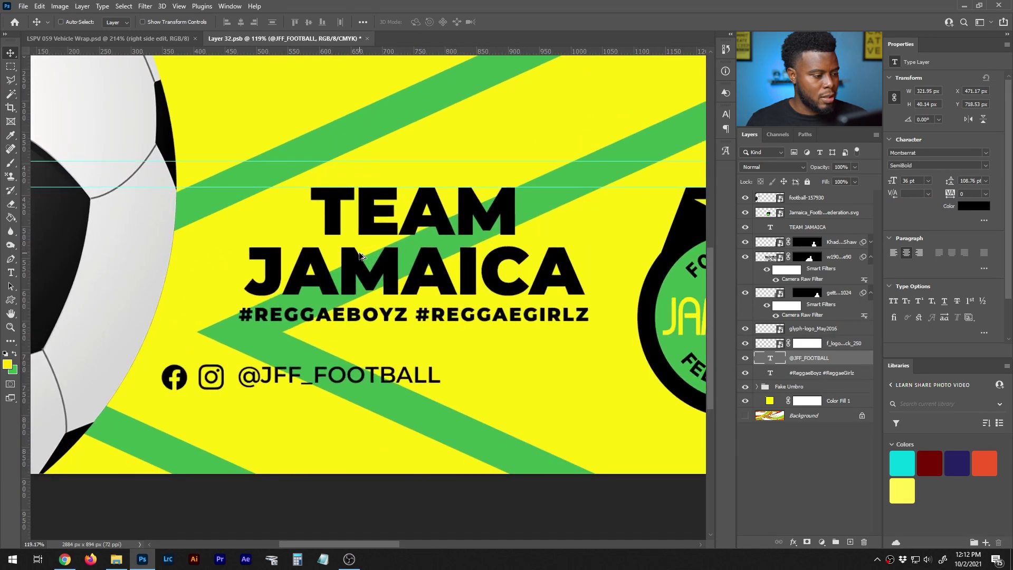
key("ctrl+t")
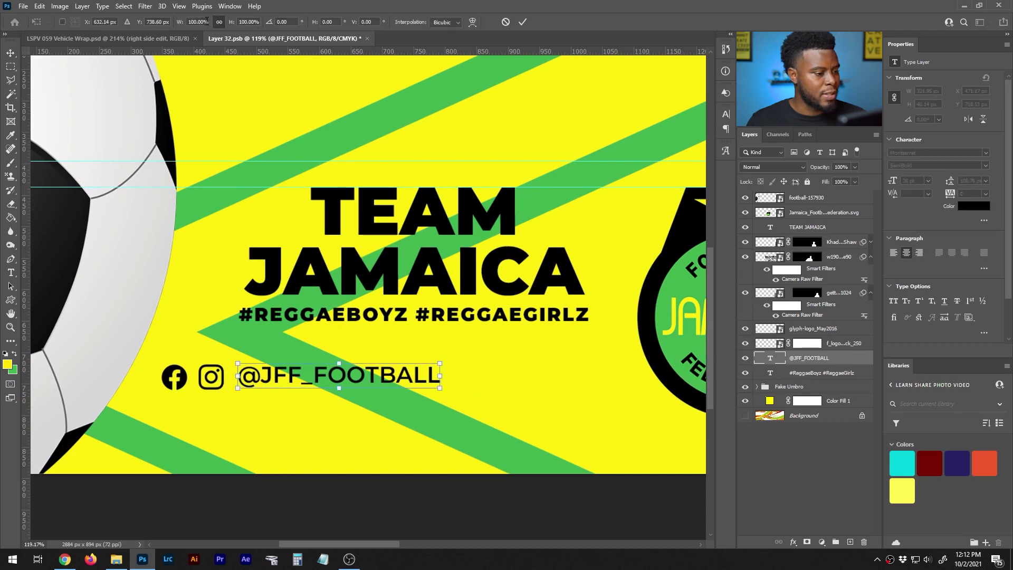
left_click(207, 21)
key("shift+Down")
key("shift+Down")
key("Return")
key("Return")
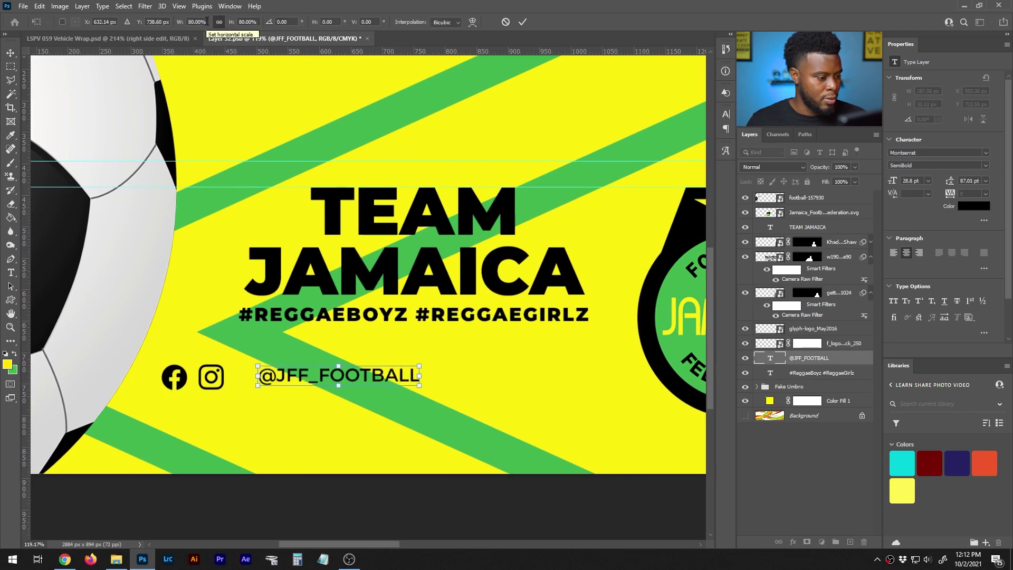
left_click_drag(377, 381, 355, 381)
scroll(448, 279, "down", 4)
scroll(447, 280, "down", 2)
key("ctrl+s")
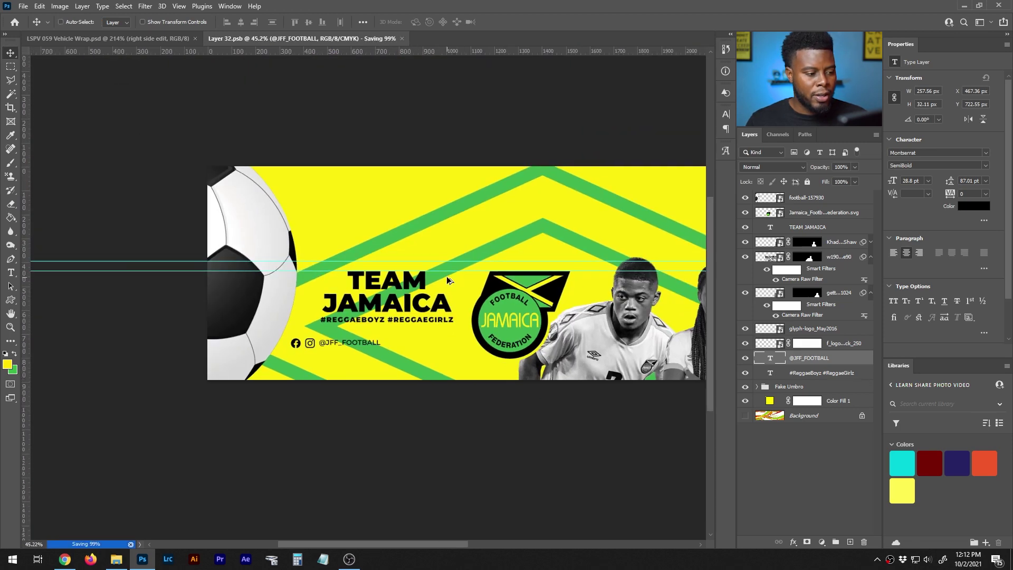
Examine the bus side in LSPV 059 Vehicle Wrap.psd, checking the handle's fit beside the rear wheel and the overall layout.
left_click(153, 38)
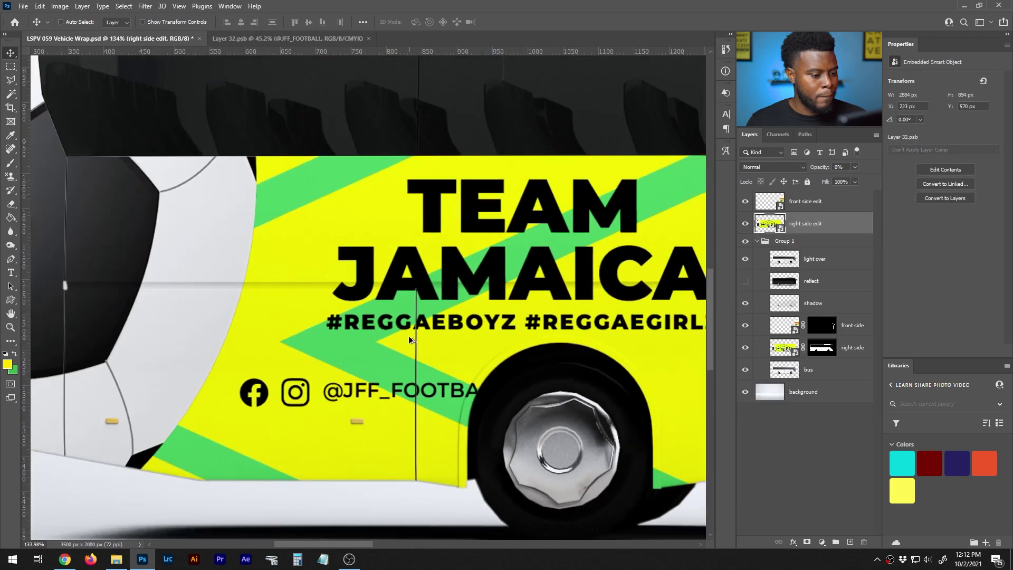
scroll(410, 337, "down", 3)
left_click_drag(411, 544, 470, 542)
scroll(364, 403, "down", 3)
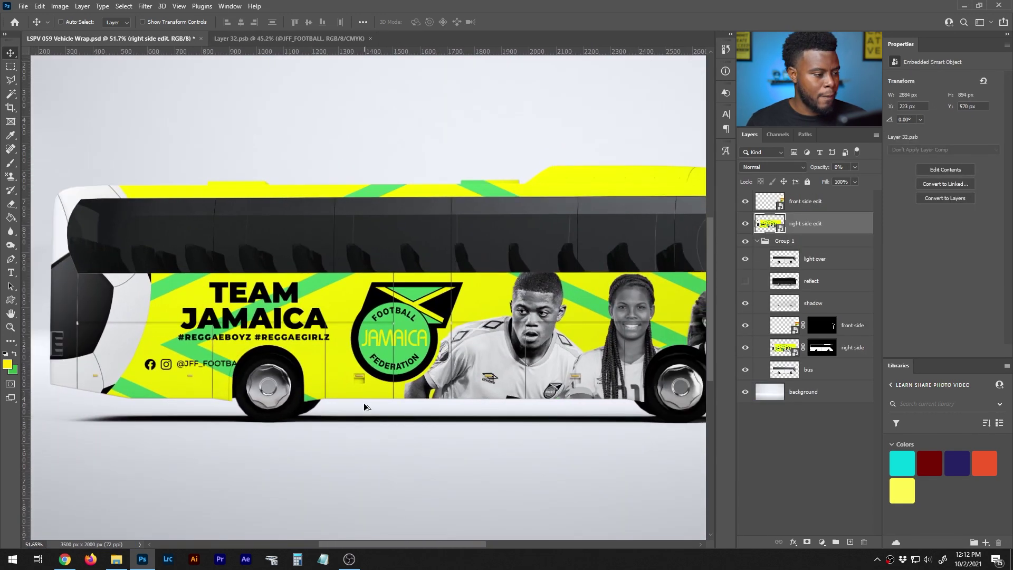
scroll(360, 394, "down", 2)
left_click_drag(390, 542, 411, 548)
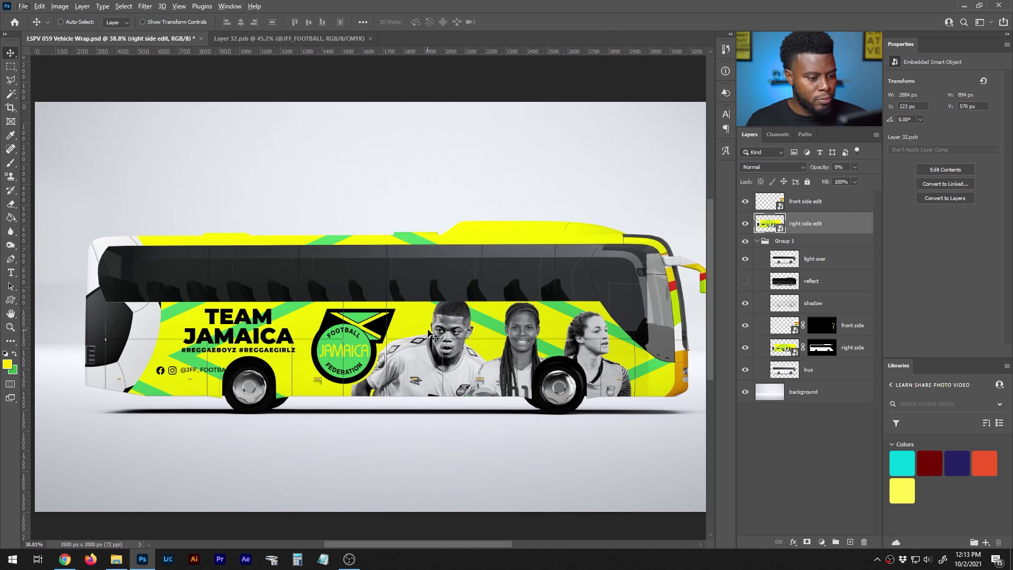
scroll(427, 334, "up", 3)
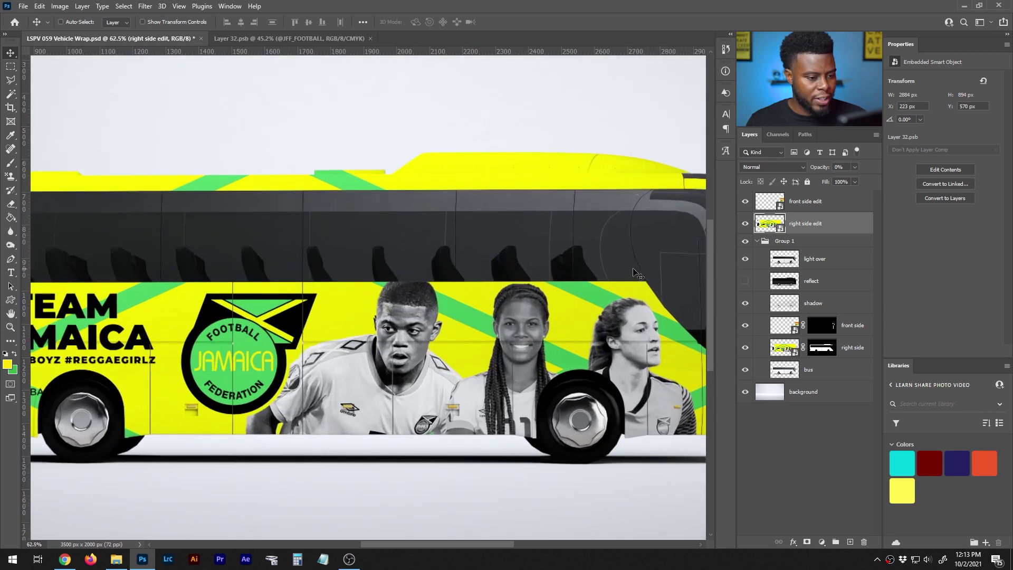
scroll(464, 282, "down", 3)
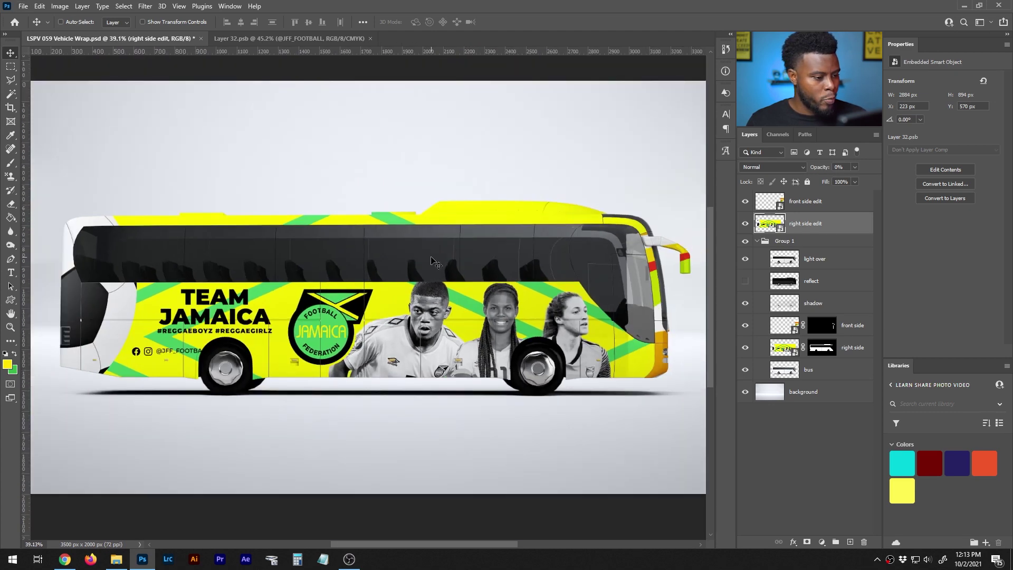
scroll(435, 262, "up", 2)
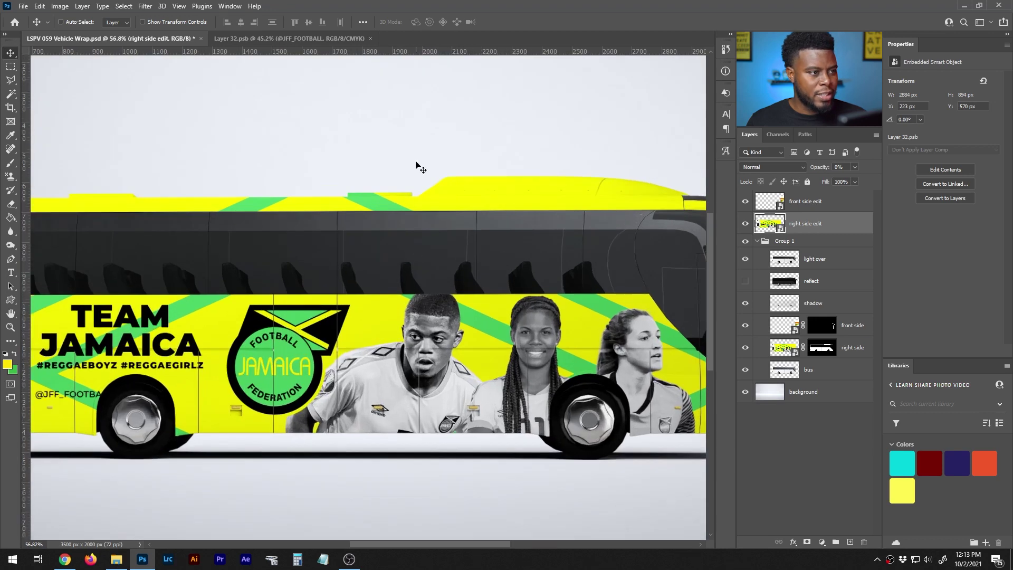
left_click(293, 38)
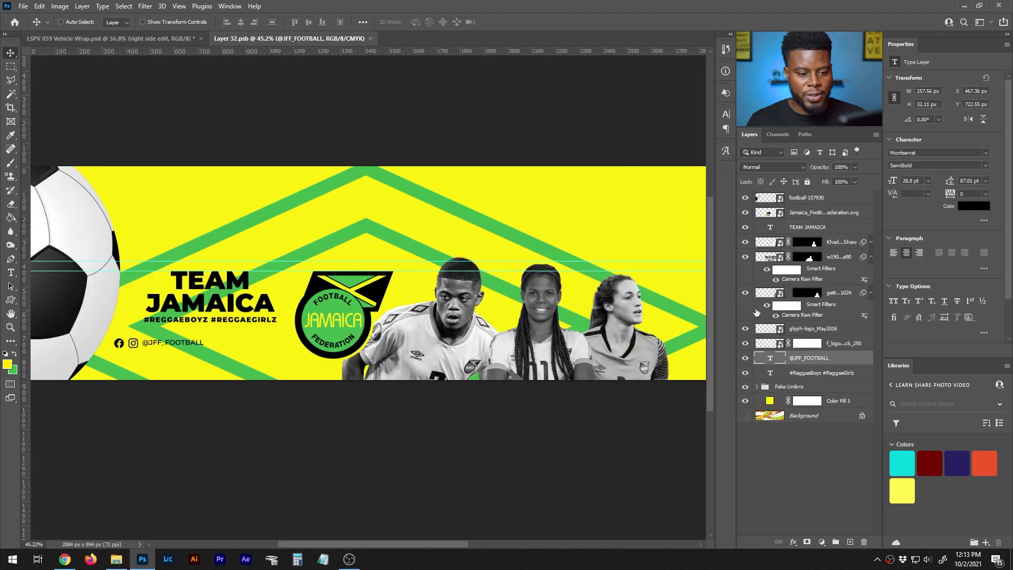
left_click_drag(746, 328, 745, 359)
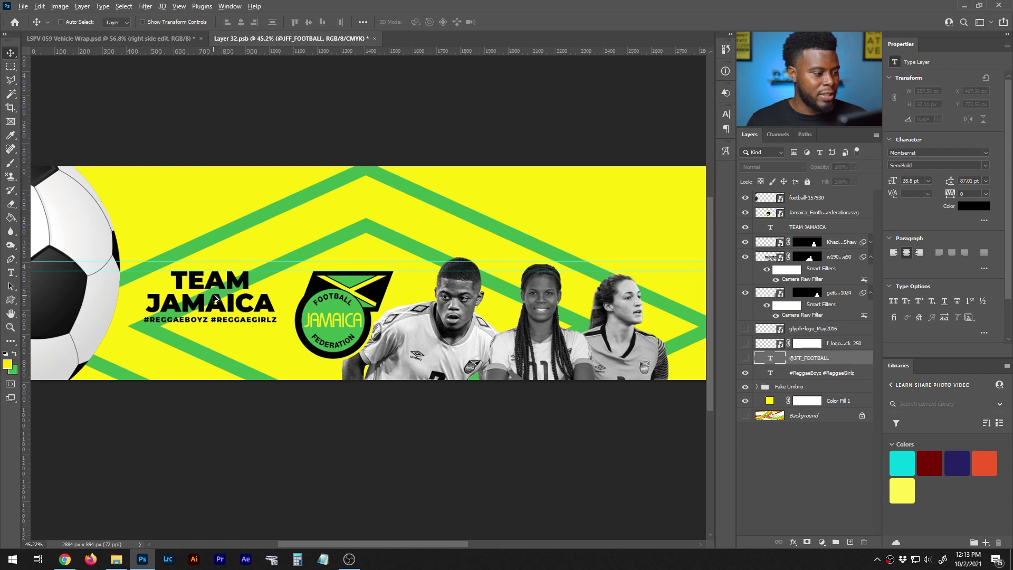
scroll(213, 298, "down", 1)
key("ctrl+s")
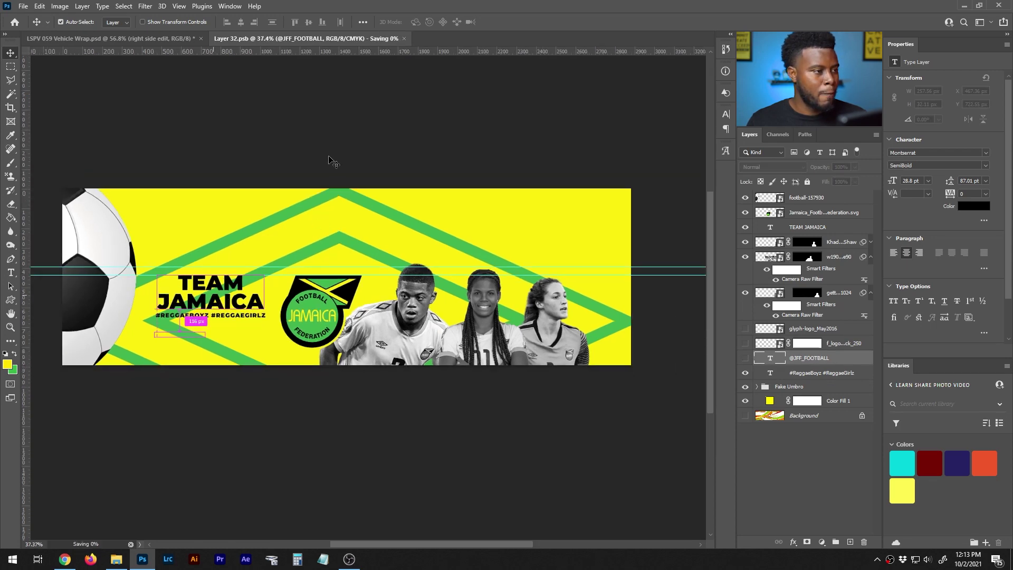
left_click(169, 34)
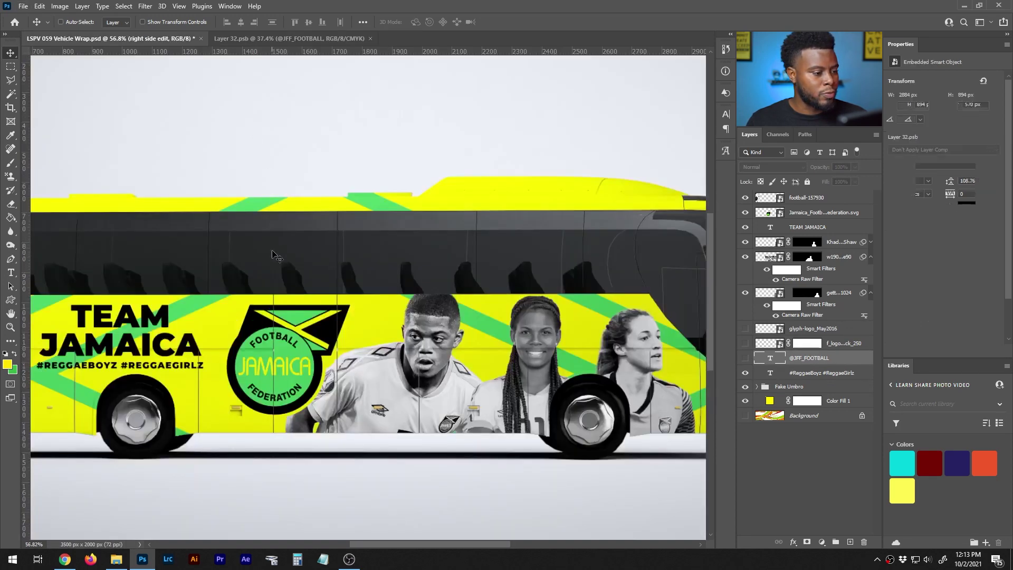
Save LSPV 059 Vehicle Wrap.psd and inspect the bus from its rear to its front end.
scroll(280, 260, "down", 1)
key("ctrl")
scroll(284, 262, "left", 1)
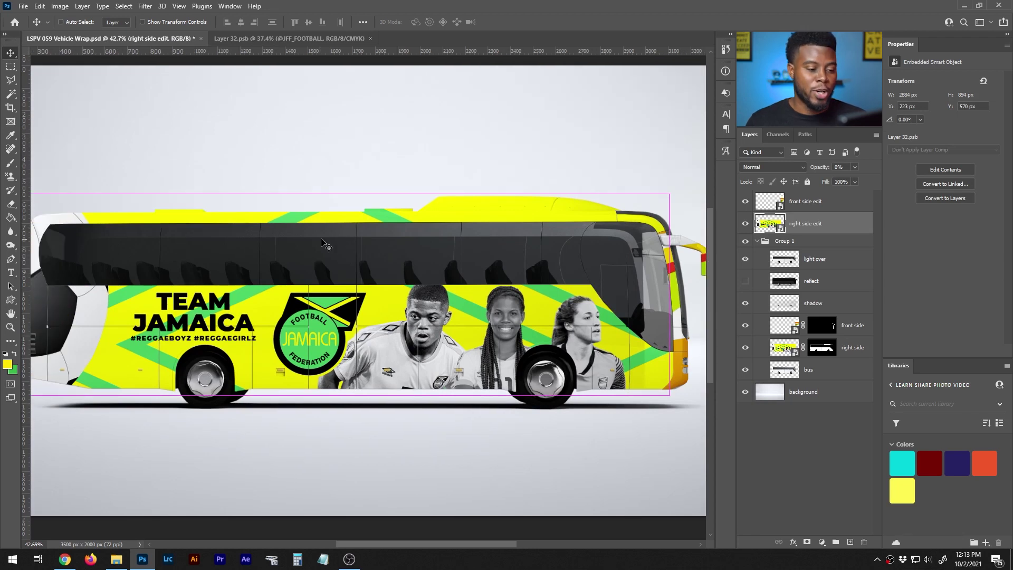
key("ctrl+s")
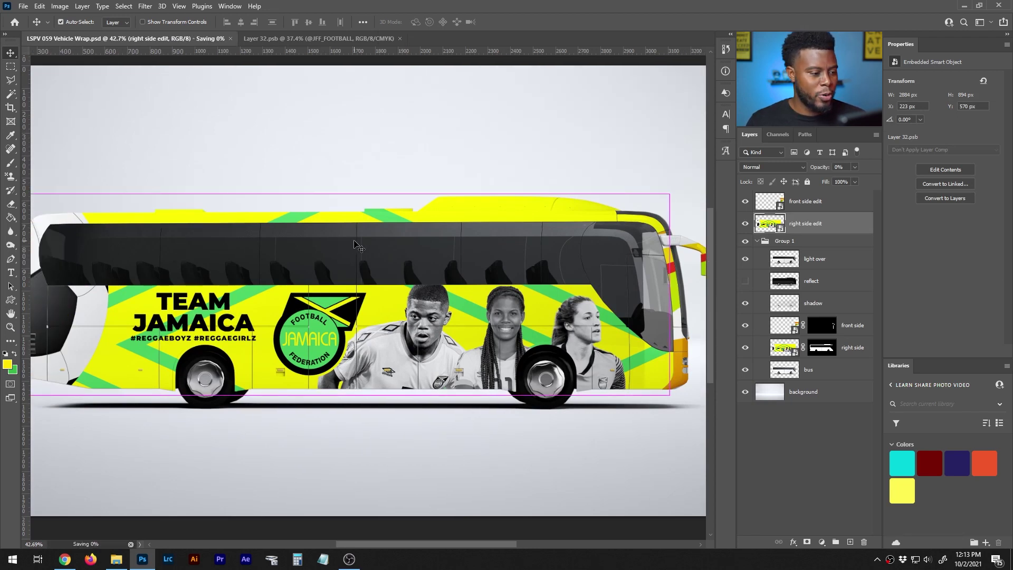
scroll(355, 243, "down", 1)
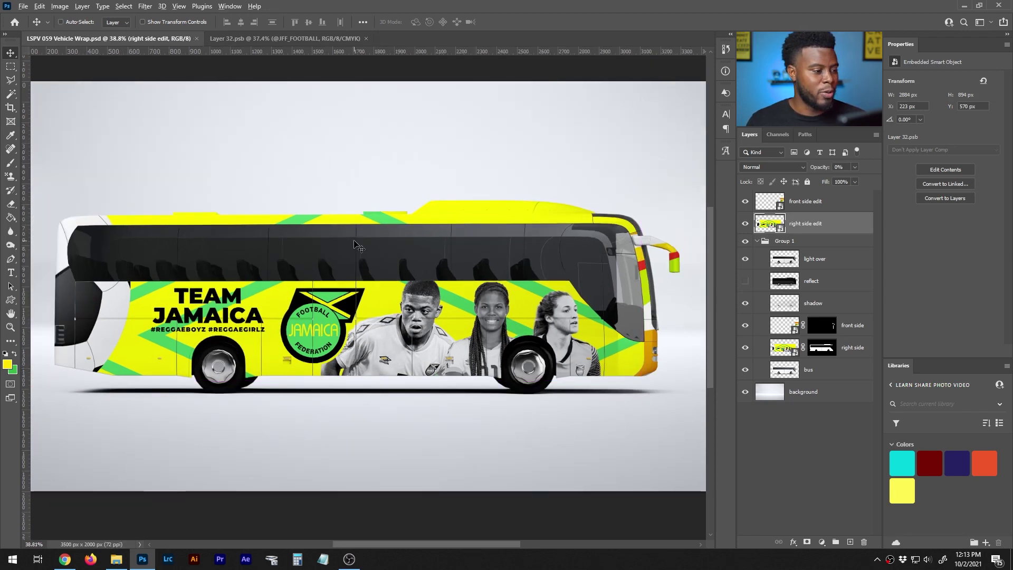
scroll(355, 244, "up", 1)
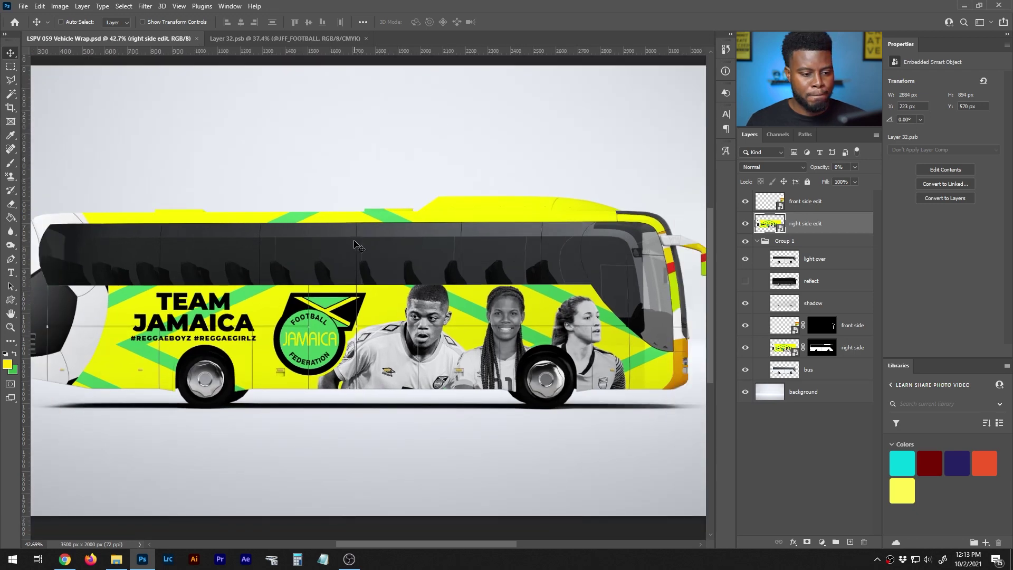
key("ctrl")
scroll(355, 243, "right", 5)
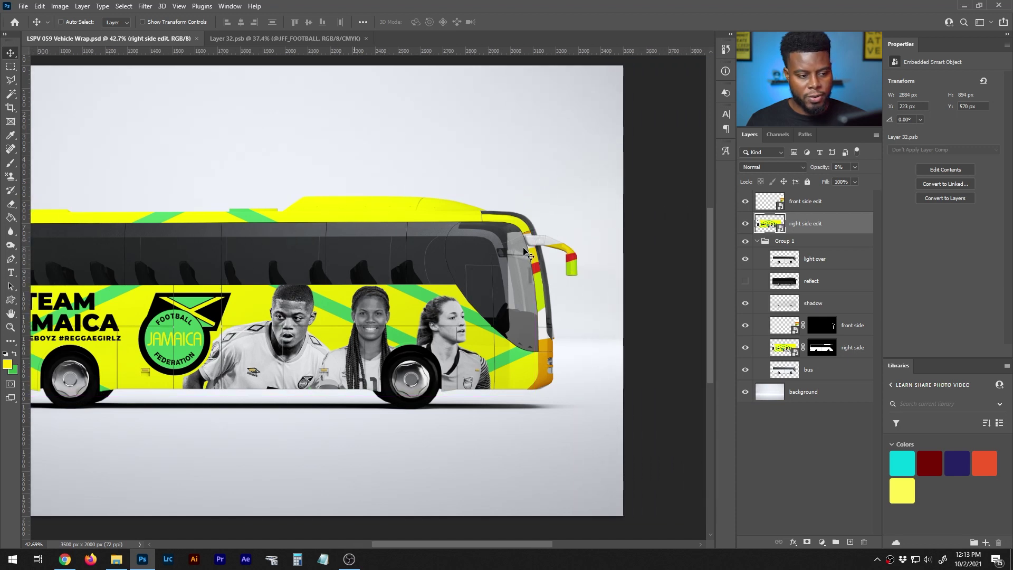
Open the front side edit smart object's contents, add a yellow ffe500 Solid Color fill layer, and hide the Background layer.
double_click(783, 210)
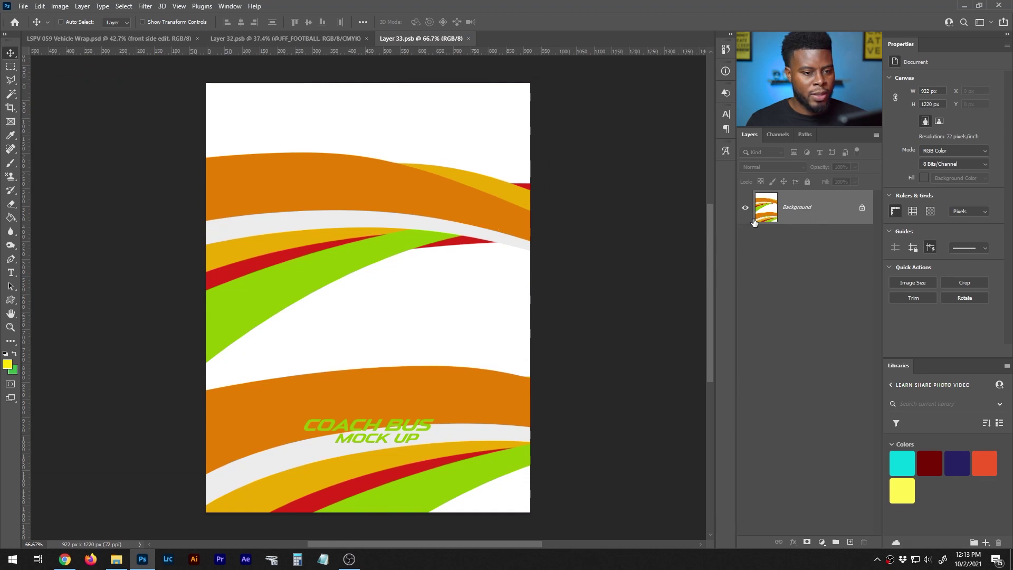
left_click(821, 542)
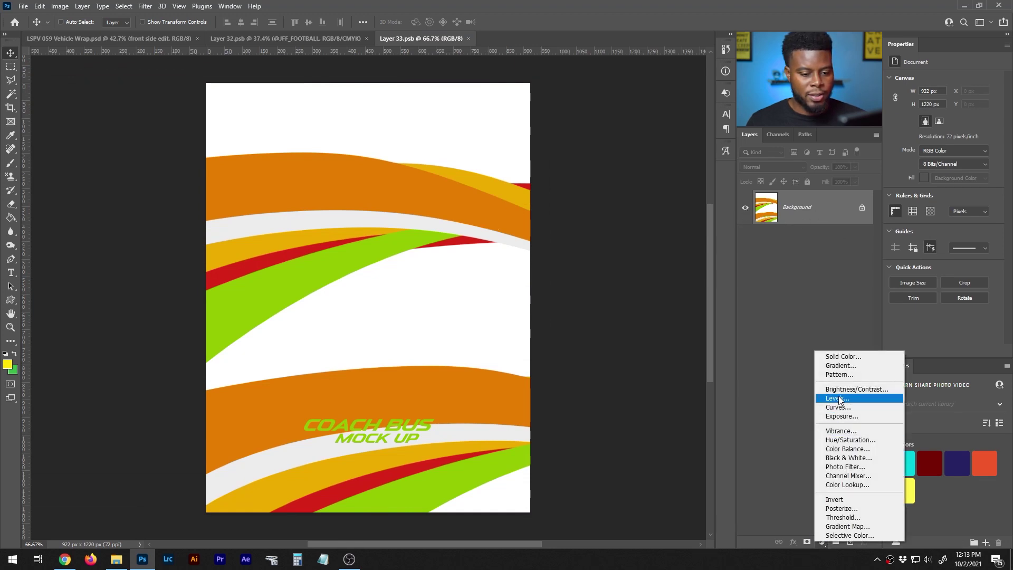
left_click(842, 357)
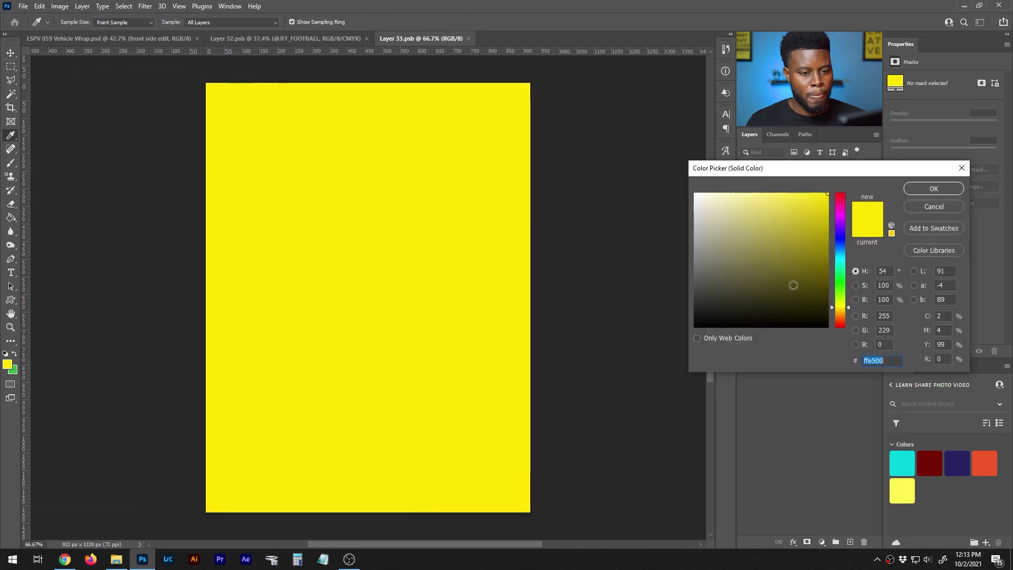
left_click(949, 189)
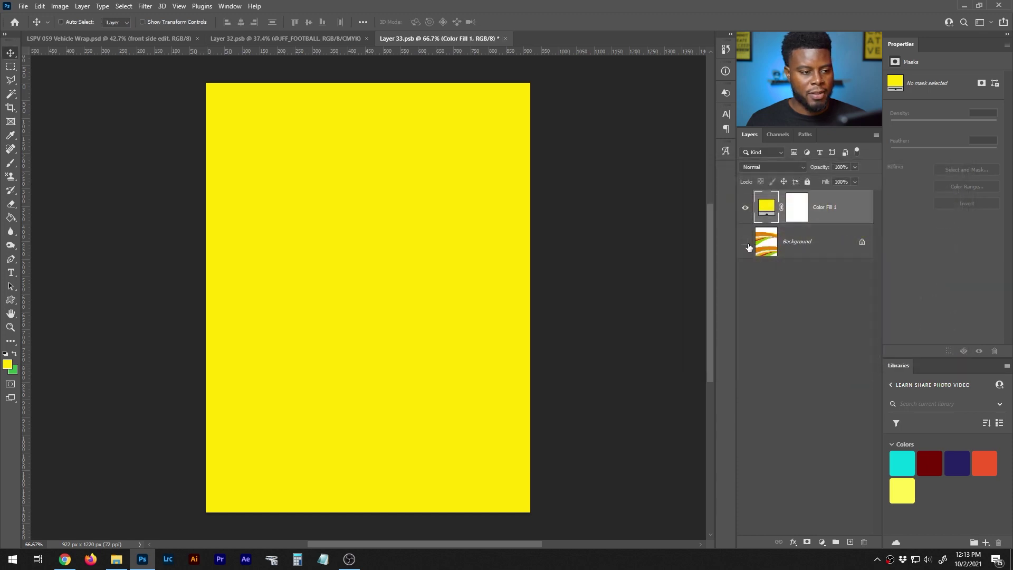
Save Layer 33.psb with Maximize Compatibility and check the bus front and side in LSPV 059 Vehicle Wrap.psd.
key("ctrl+s")
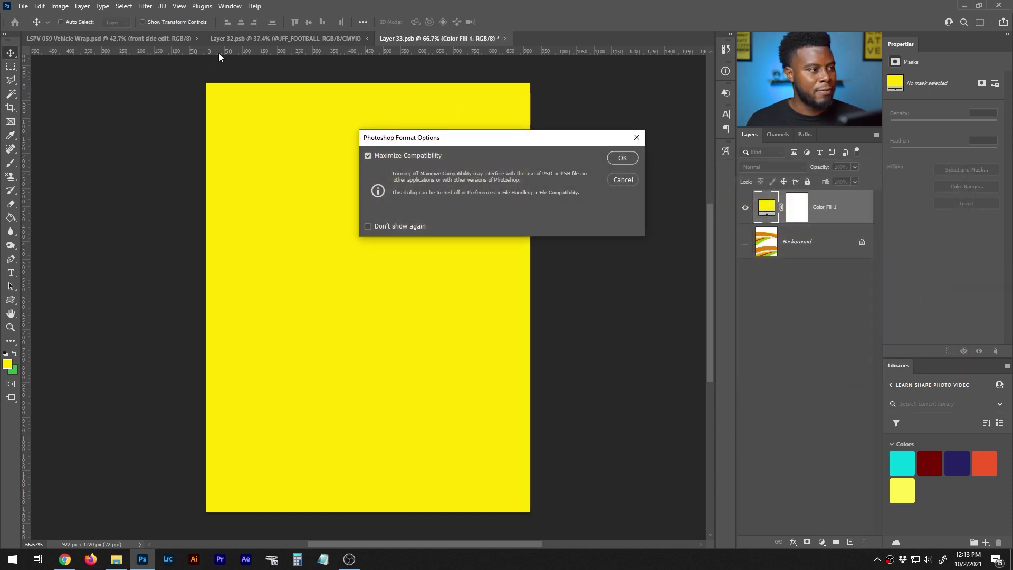
left_click(620, 158)
left_click(161, 36)
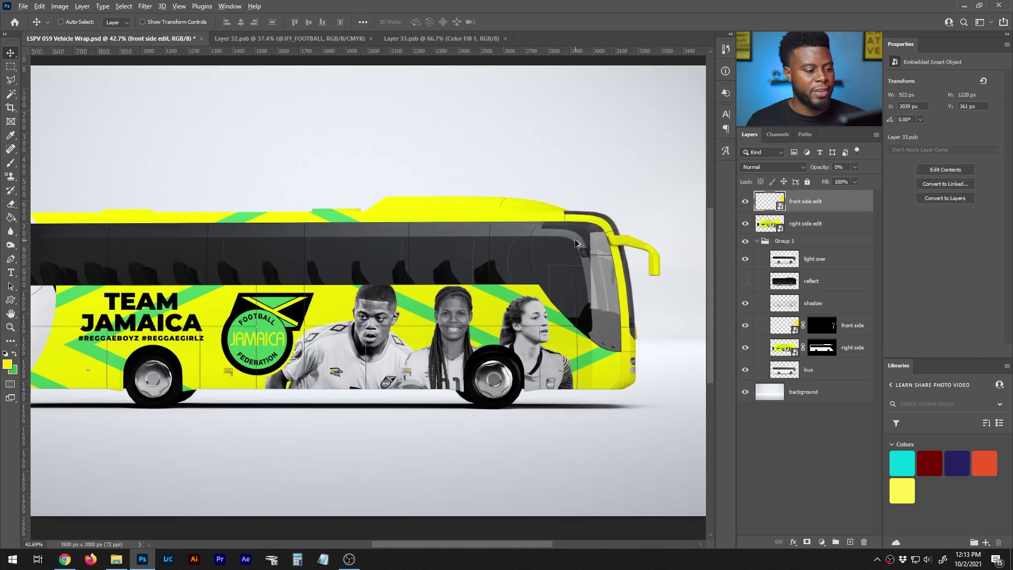
scroll(577, 241, "down", 2)
scroll(244, 249, "up", 1)
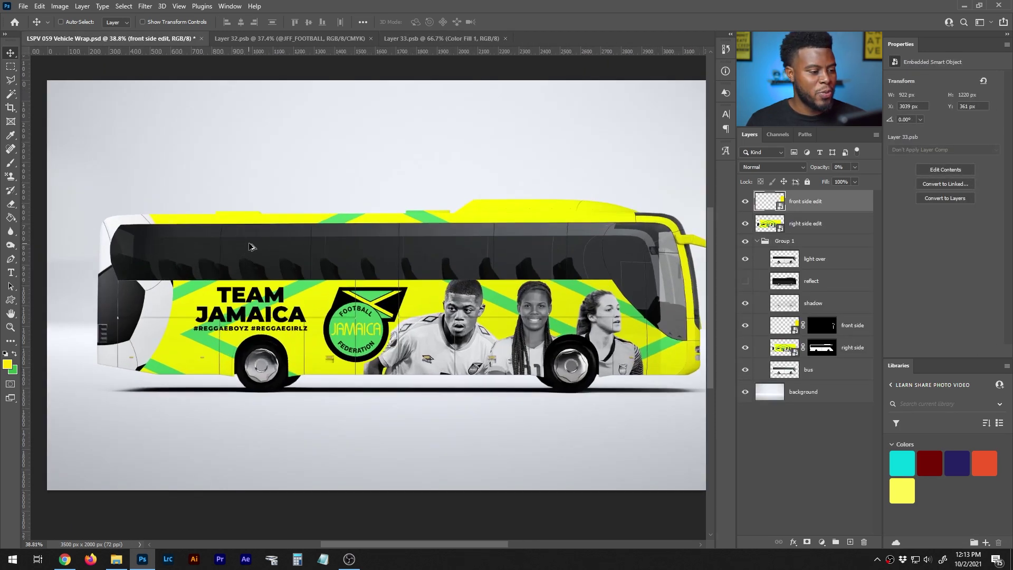
scroll(348, 239, "down", 1)
scroll(543, 260, "up", 1)
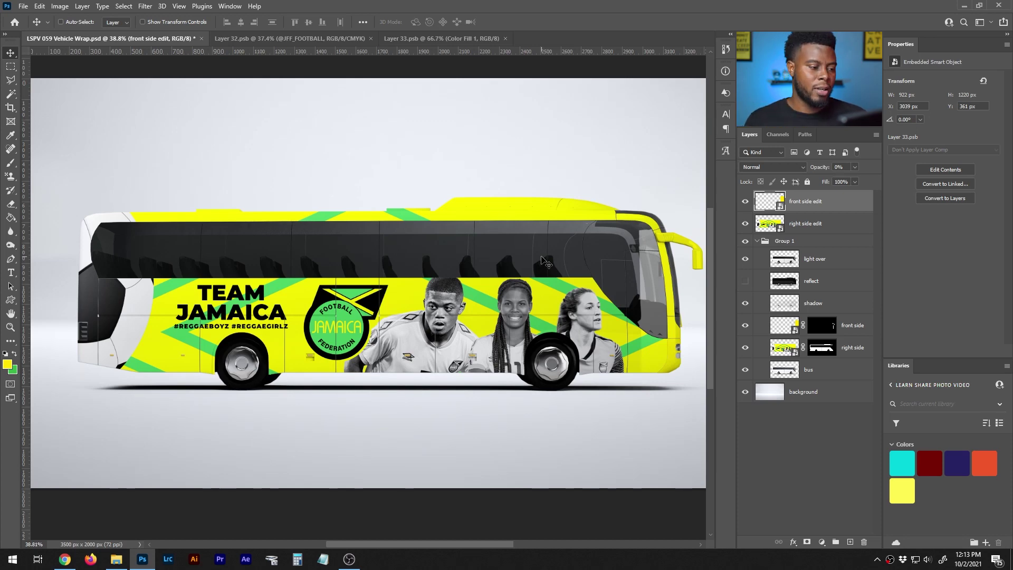
scroll(174, 328, "up", 3)
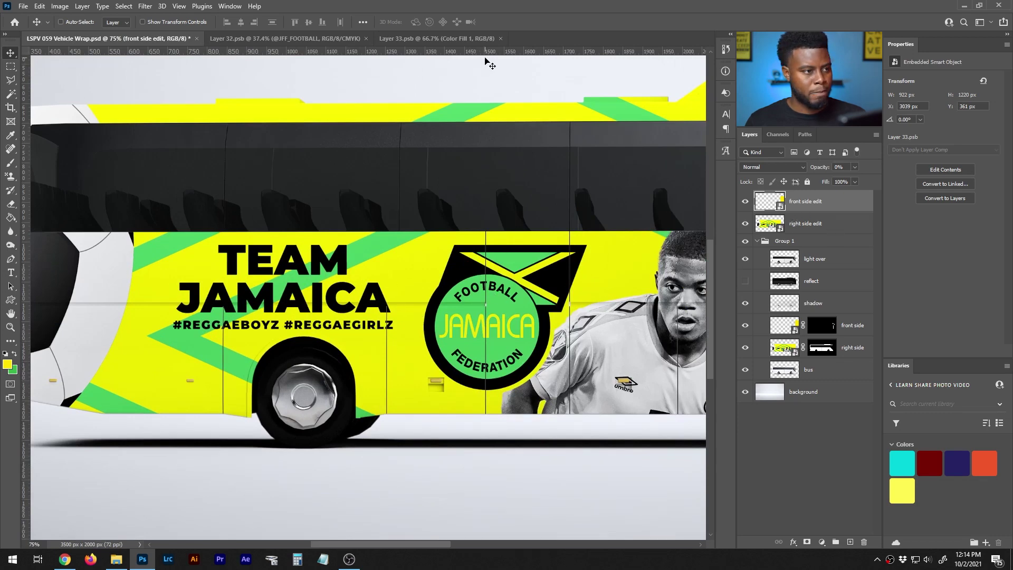
In Layer 32.psb, move the #ReggaeBoyz #ReggaeGirlz layer directly below the TEAM JAMAICA layer and select both layers.
left_click(319, 45)
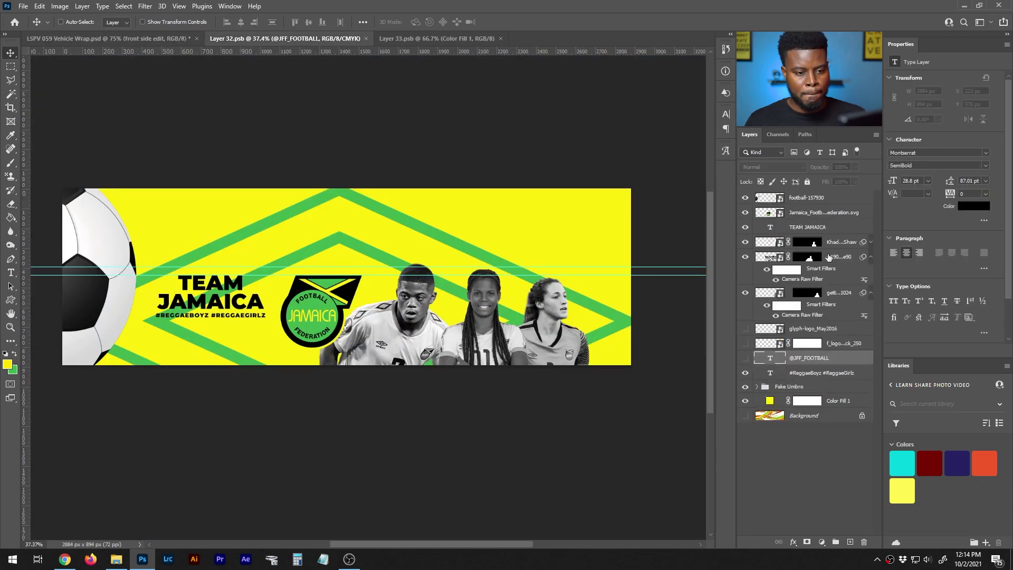
left_click(819, 230)
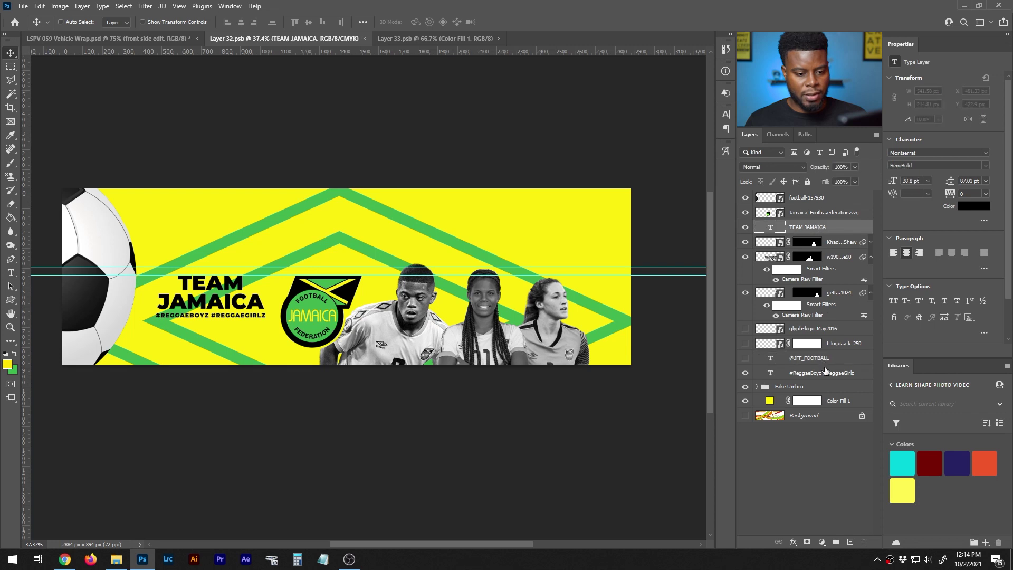
left_click_drag(829, 373, 822, 233)
left_click(821, 230, "shift")
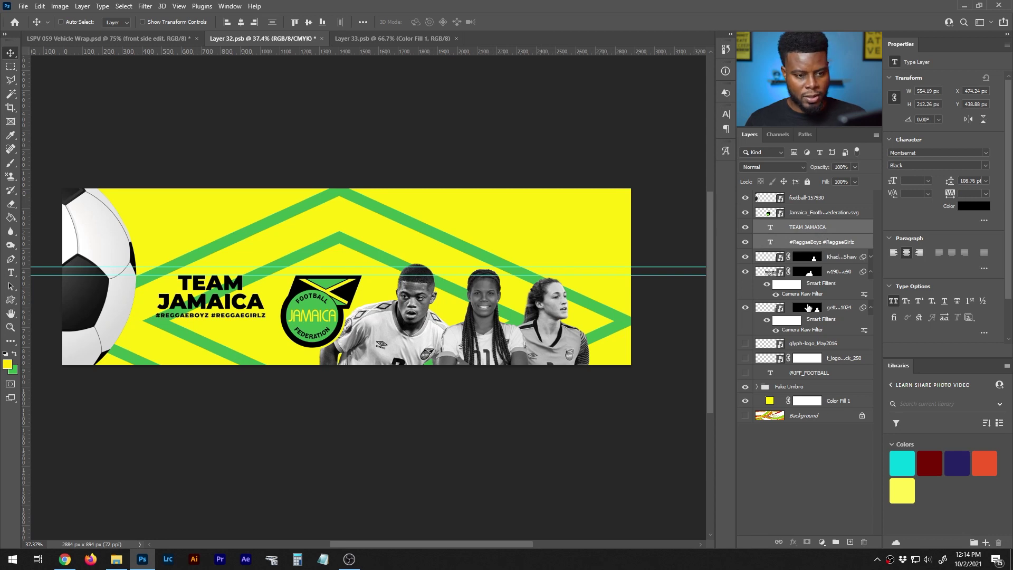
left_click(821, 198, "shift")
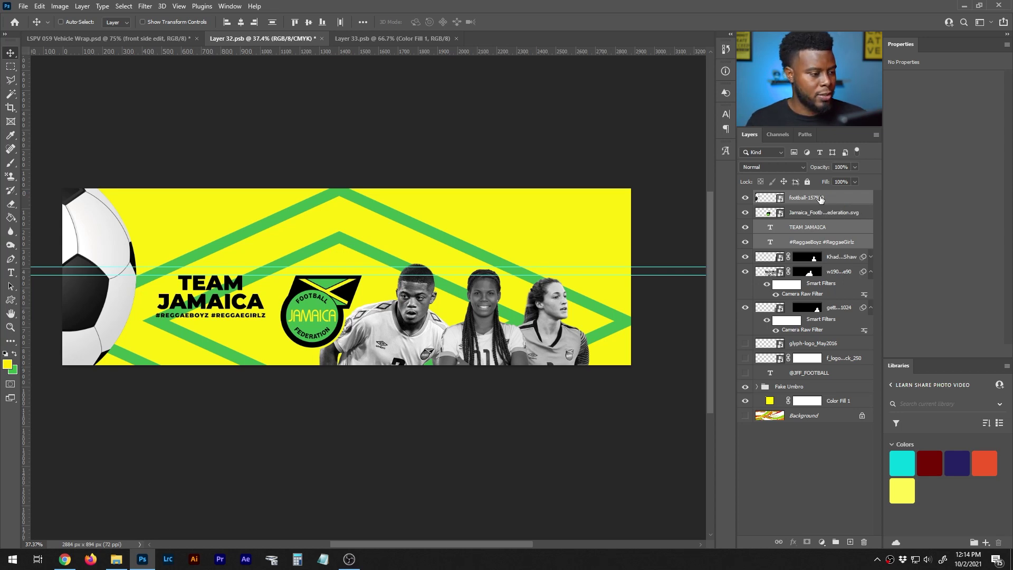
key("shift+Left")
key("shift+Left")
key("shift+Left")
key("ctrl+z")
key("ctrl+z")
key("ctrl+z")
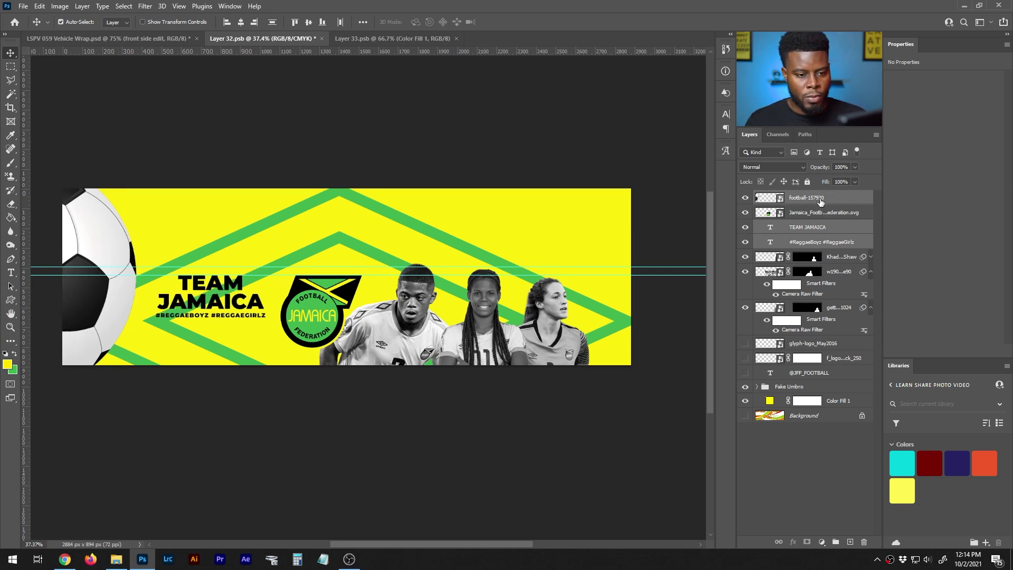
left_click(820, 199, "ctrl")
Add the Jamaica Football Federation logo layer to the selected title and hashtag layers and shift all three 30 px left.
left_click(827, 210, "ctrl")
key("shift+Left")
key("shift+Left")
key("shift+Left")
key("shift+Left")
key("shift+Right")
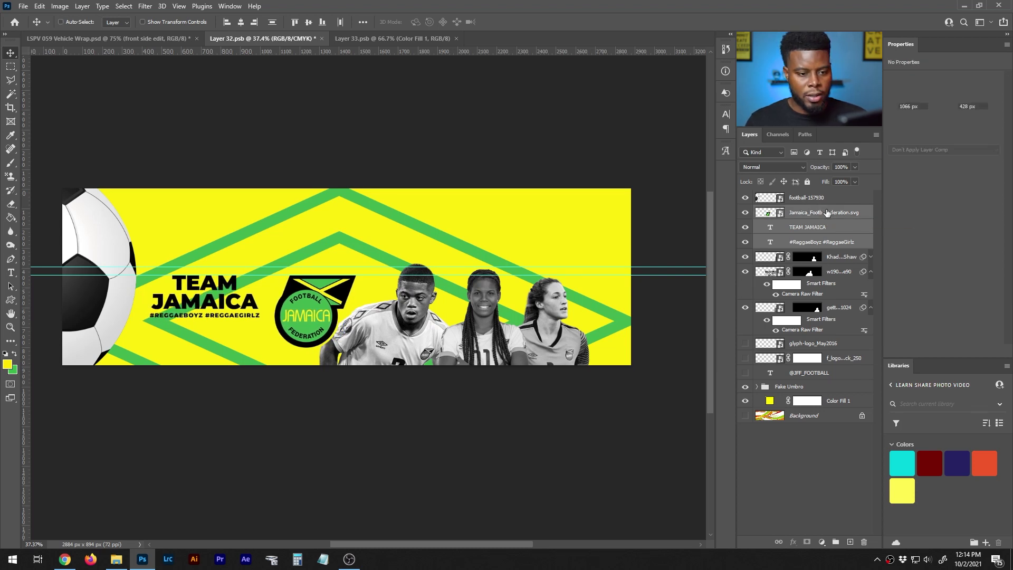
Move the federation logo alone left to X 1016 px, and shift the title and hashtag together to X 434.24 px.
left_click(826, 212)
key("shift+Left")
key("shift+Left")
key("shift+Left")
key("shift+Left")
key("shift+Right")
key("shift+Left")
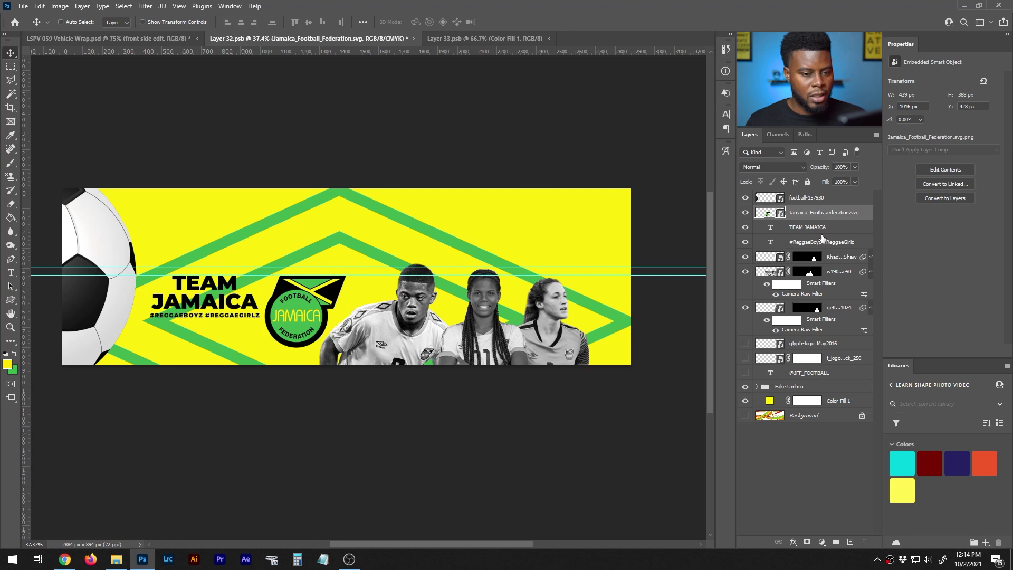
left_click(821, 233)
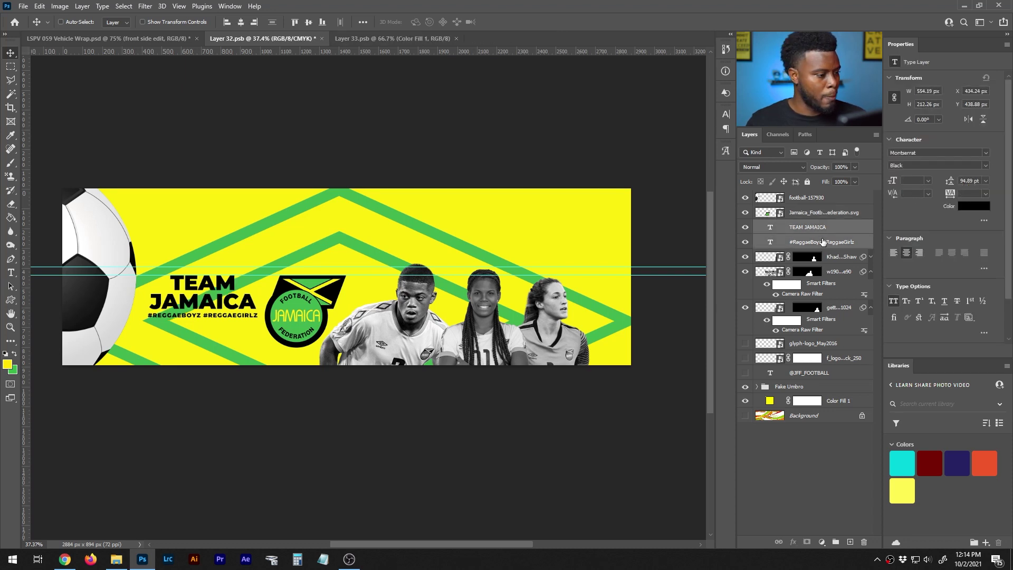
Save Layer 32.psb and check the updated title, hashtag and logo placement on the bus in LSPV 059 Vehicle Wrap.psd.
left_click(165, 40)
scroll(289, 182, "down", 3)
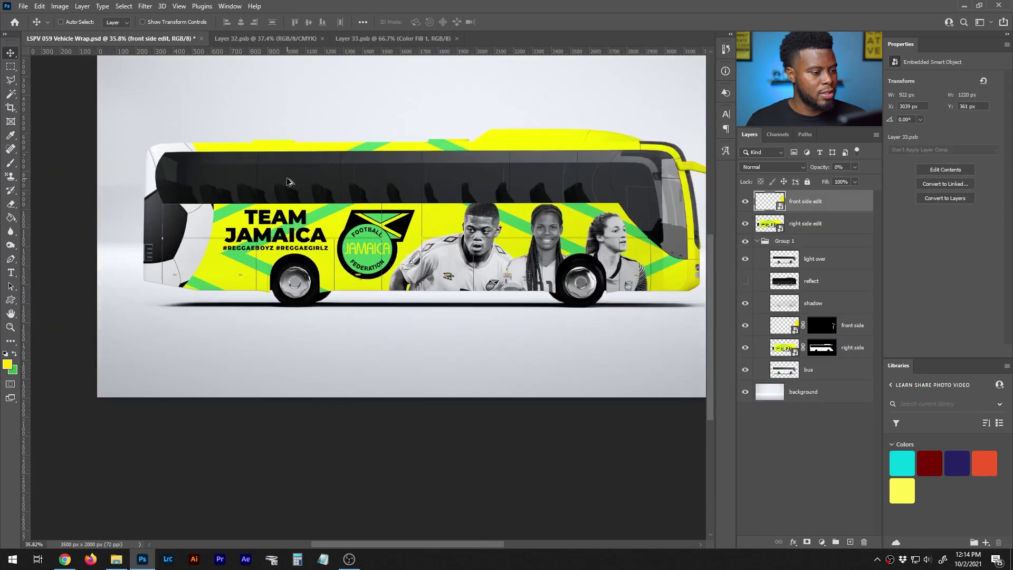
scroll(289, 182, "down", 1)
scroll(456, 180, "up", 1)
scroll(457, 180, "up", 2)
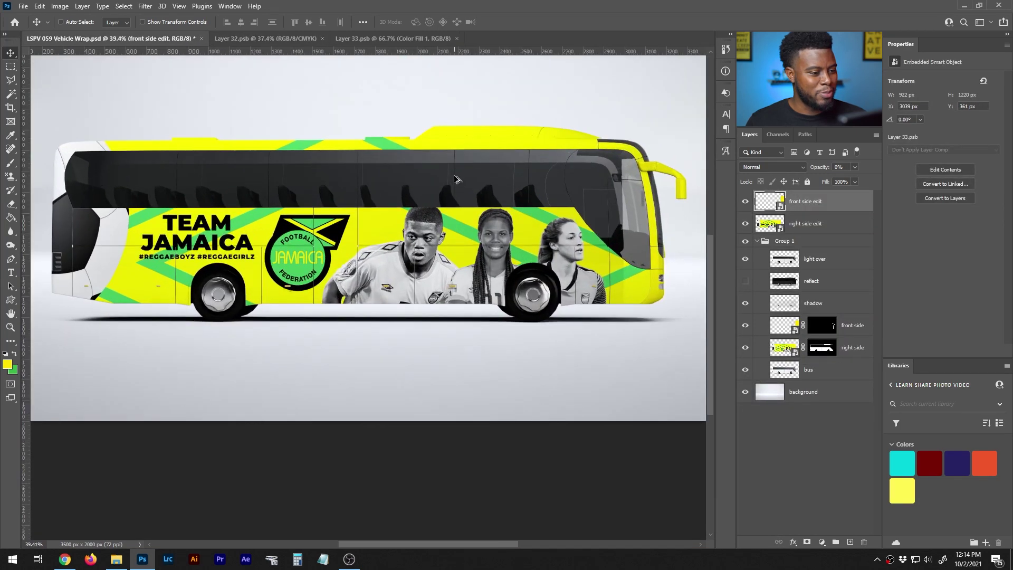
scroll(456, 180, "down", 1)
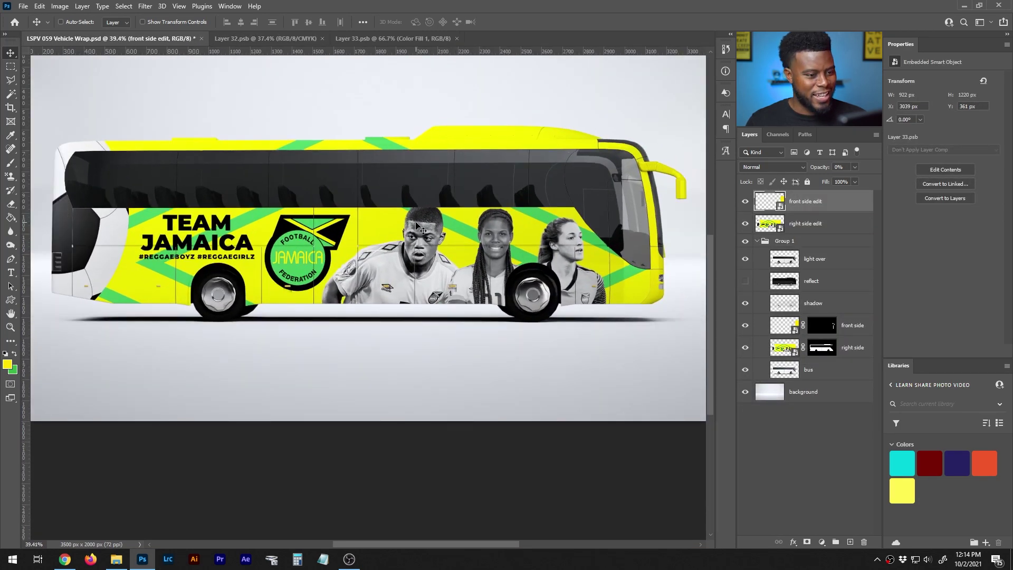
scroll(420, 228, "down", 1)
scroll(416, 225, "up", 1)
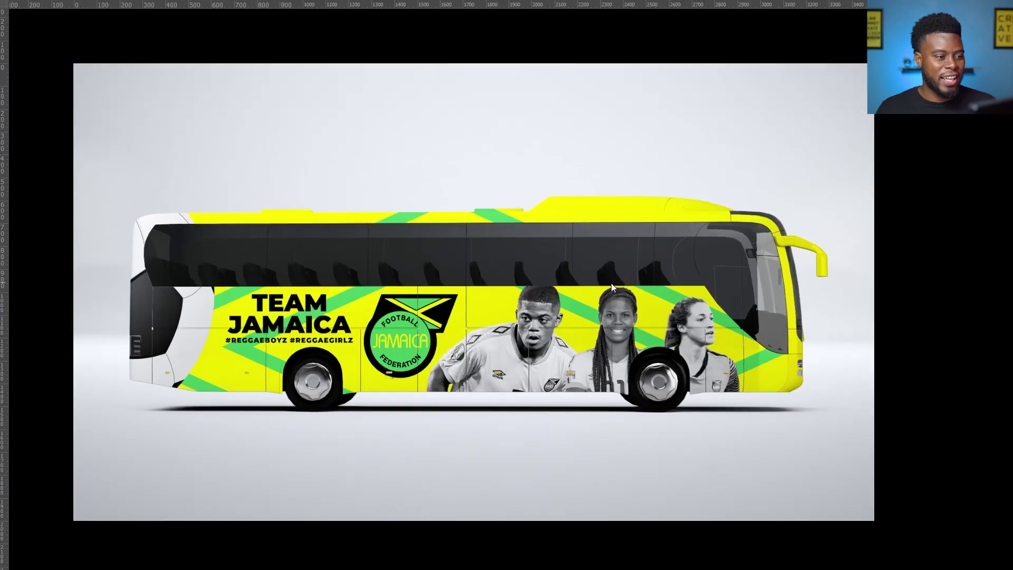
Show the bus mockup in full-screen mode and examine the complete side wrap from rear to front.
scroll(612, 286, "up", 2)
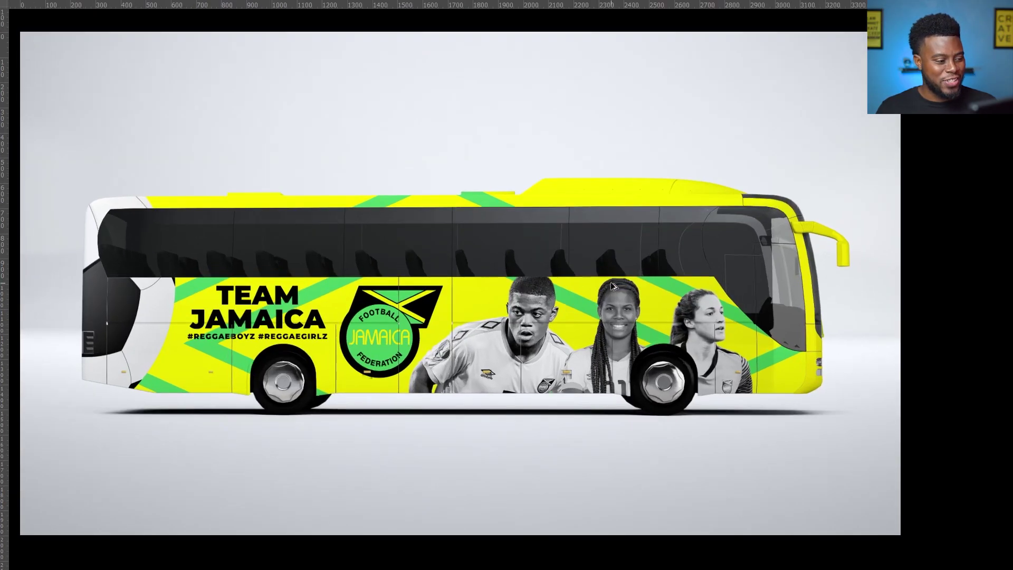
scroll(611, 286, "up", 1)
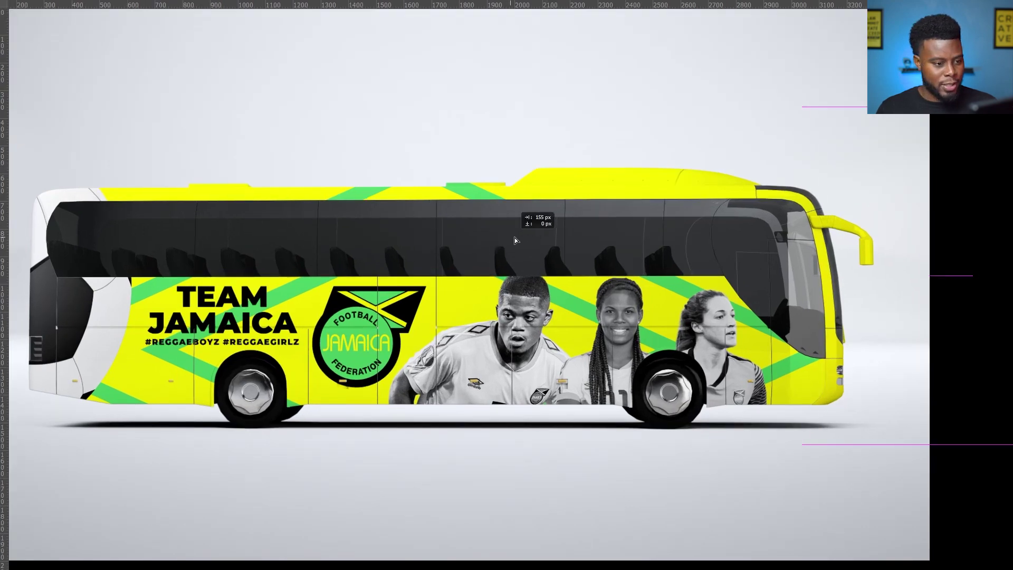
scroll(444, 211, "up", 2)
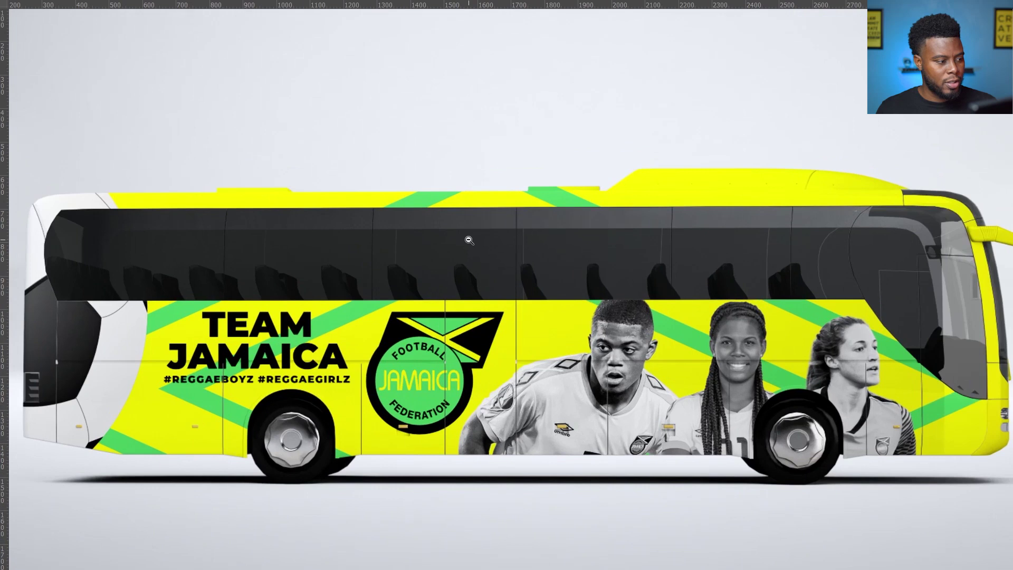
scroll(470, 240, "down", 1)
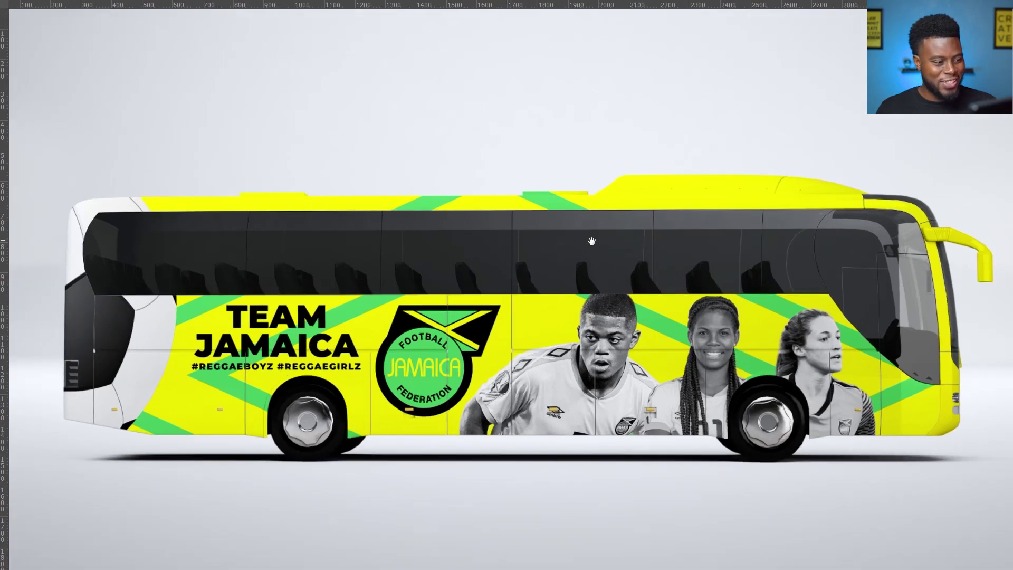
scroll(587, 240, "right", 2)
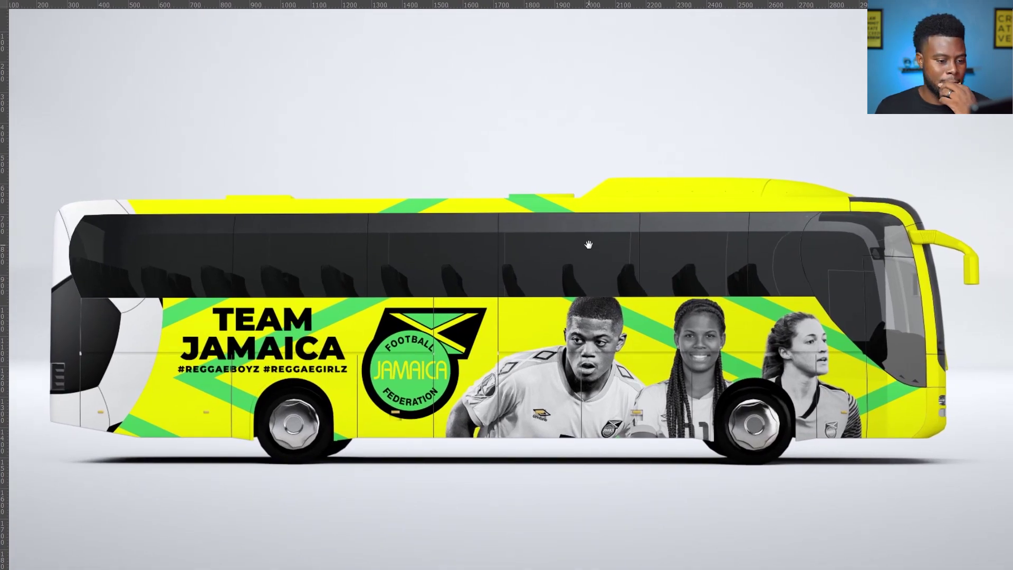